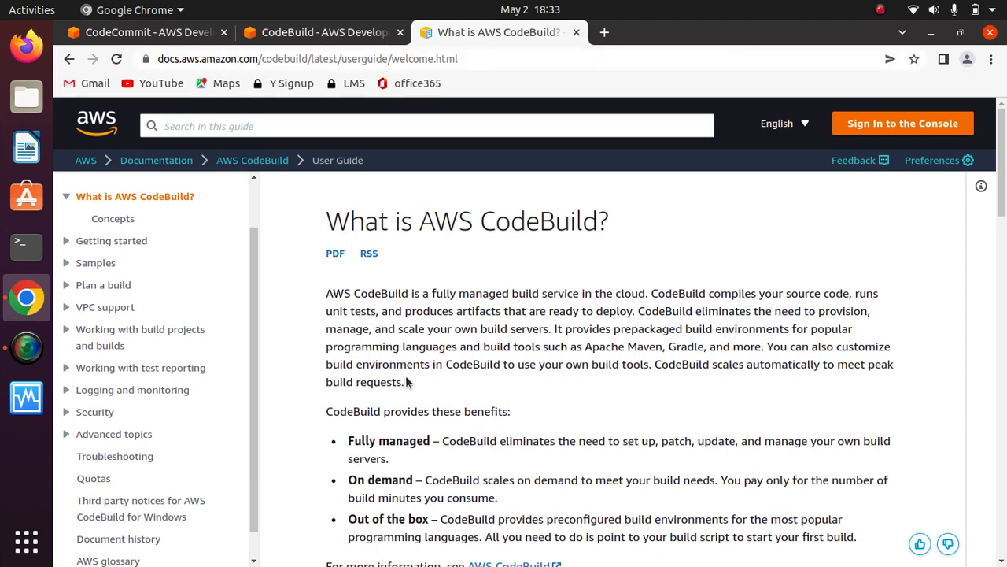
- Read the introductory paragraph of the "What is AWS CodeBuild?" page, highlighting its key sentences on building, artifacts and prepackaged environments
left_click_drag(406, 380, 315, 290)
left_click(656, 232)
left_click_drag(650, 293, 317, 293)
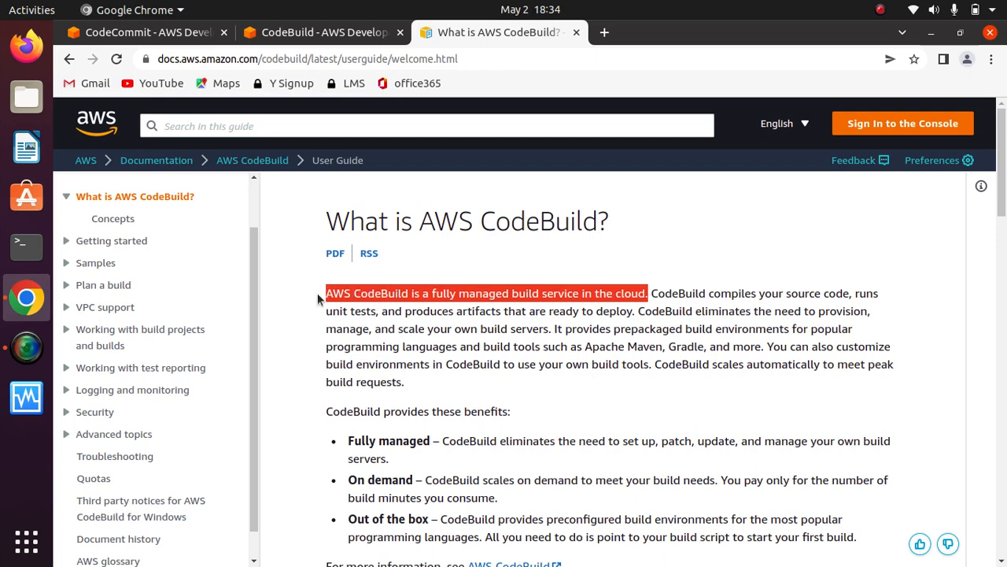
left_click(451, 254)
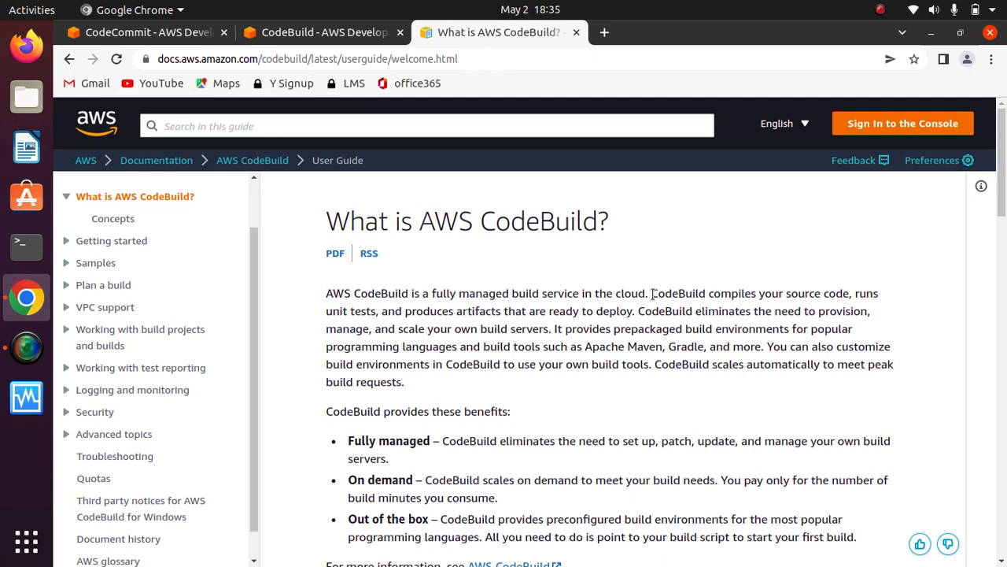
left_click_drag(652, 293, 636, 310)
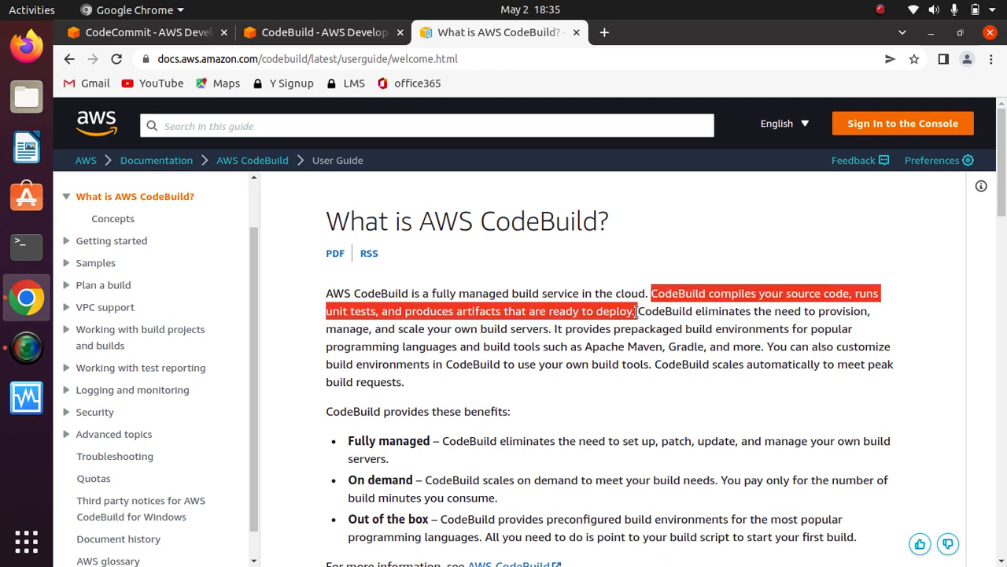
left_click(703, 297)
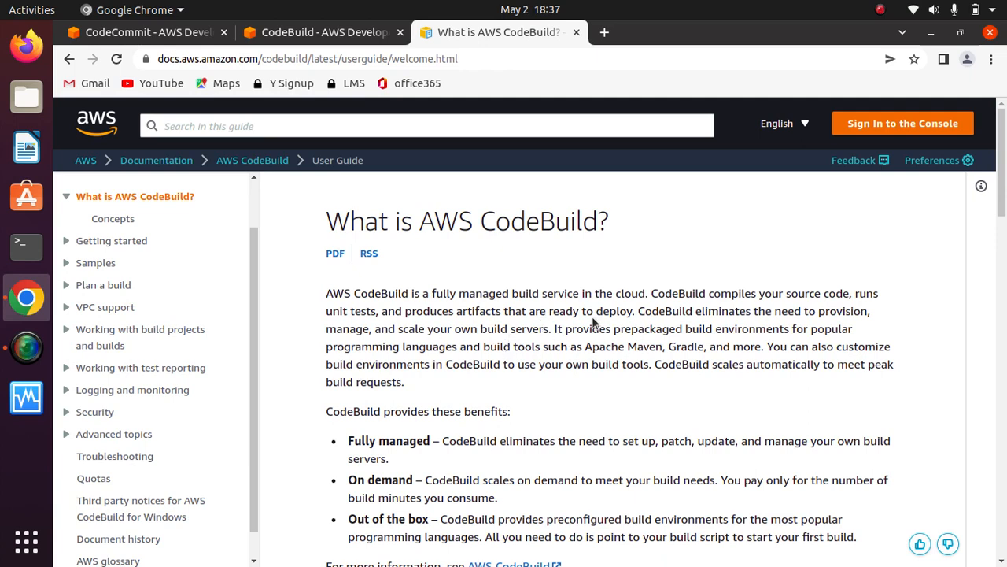
left_click_drag(634, 313, 456, 316)
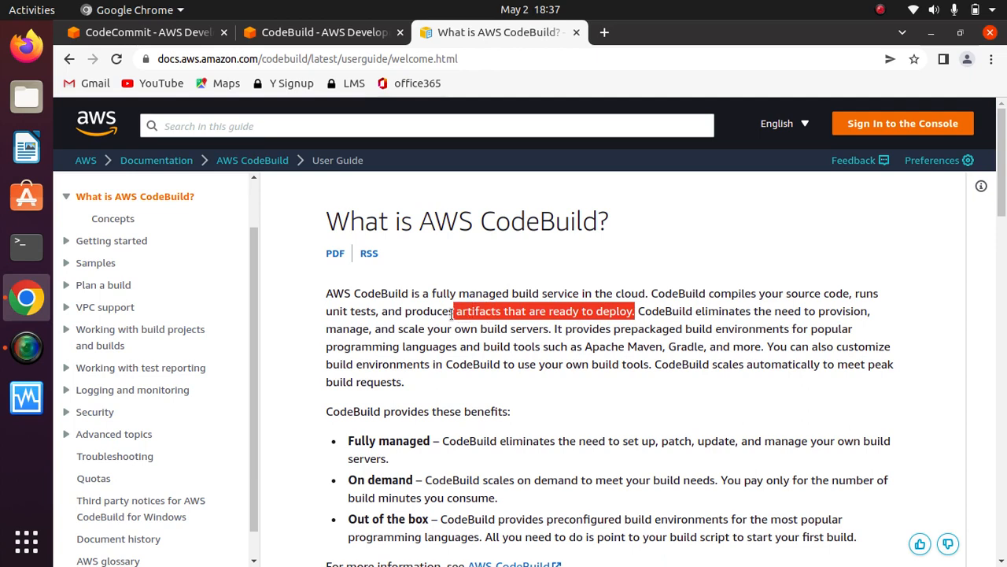
left_click(506, 311)
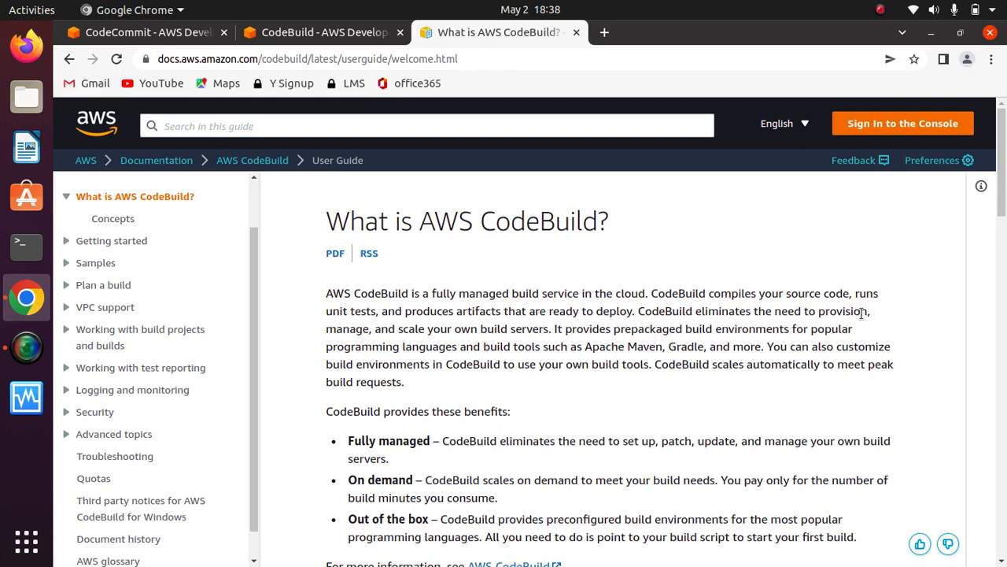
left_click_drag(867, 313, 637, 311)
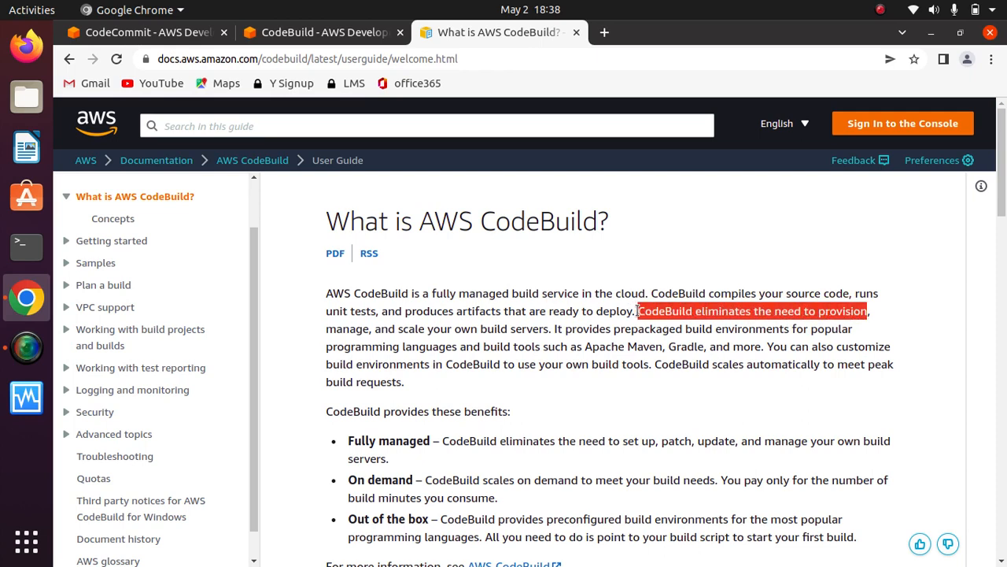
left_click(708, 325)
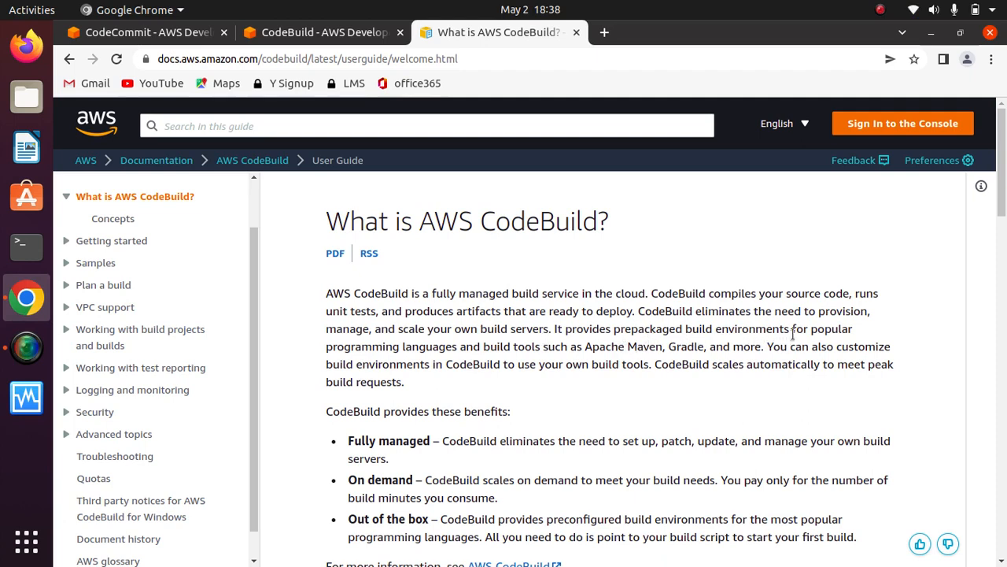
left_click_drag(791, 333, 557, 332)
left_click(701, 329)
left_click_drag(764, 352, 403, 354)
left_click(406, 358)
- Read the CodeBuild benefits list, highlighting the Fully managed, On demand and Out of the box descriptions
scroll(473, 406, "down", 3)
scroll(472, 406, "down", 2)
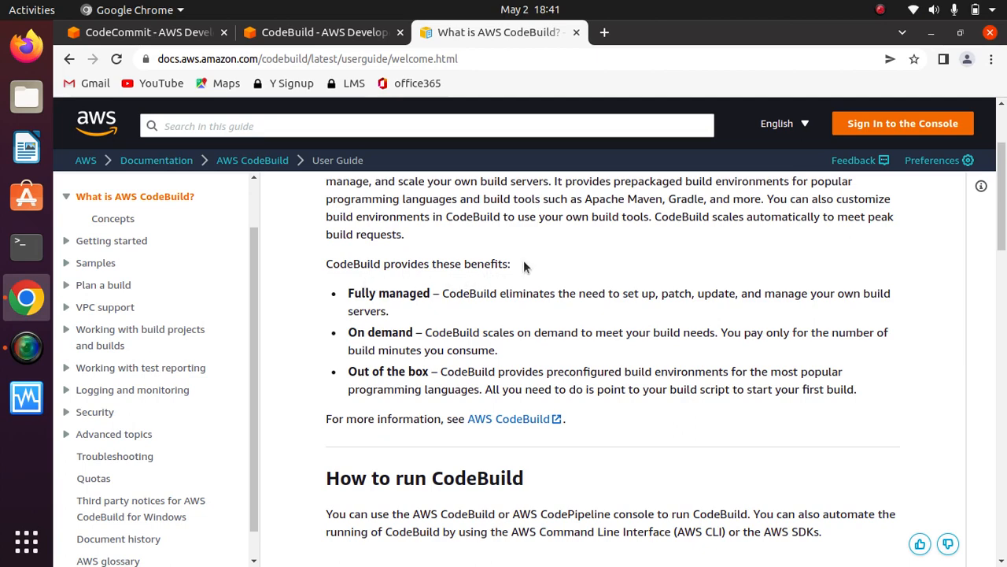
left_click_drag(512, 264, 324, 268)
left_click(343, 286)
left_click_drag(393, 302, 394, 313)
left_click(416, 316)
left_click_drag(508, 353, 425, 332)
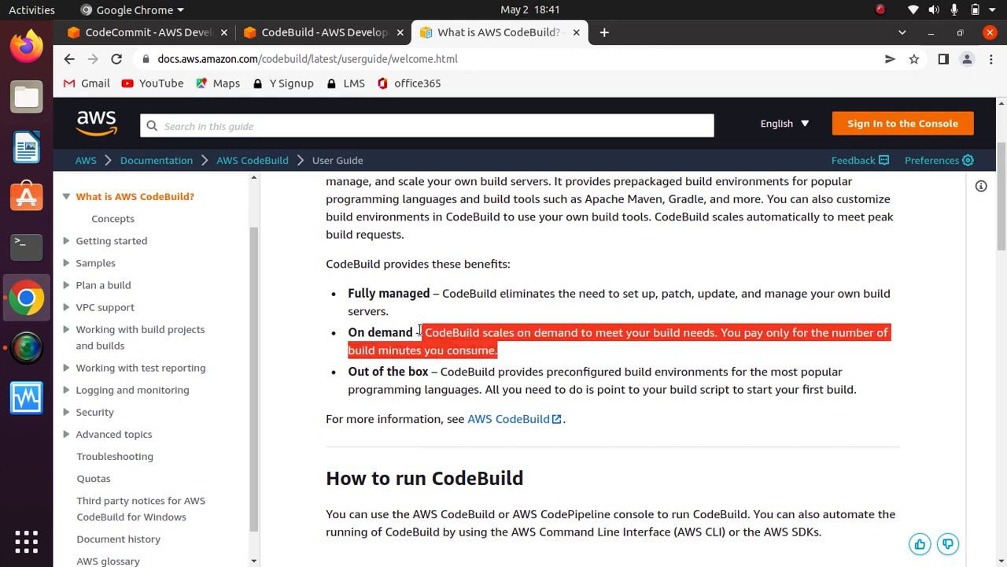
left_click(423, 332)
left_click_drag(498, 350, 425, 332)
left_click(460, 326)
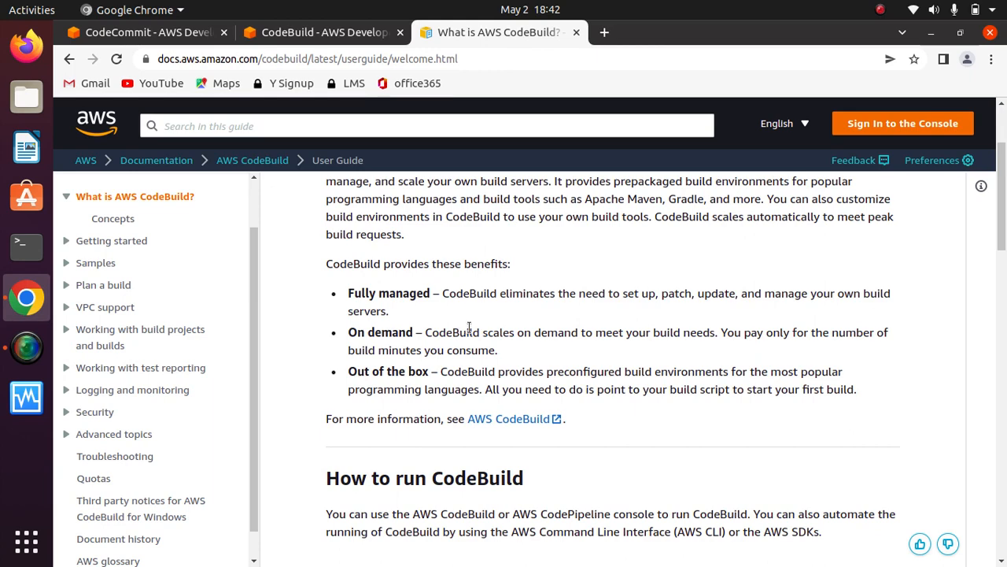
scroll(534, 354, "down", 2)
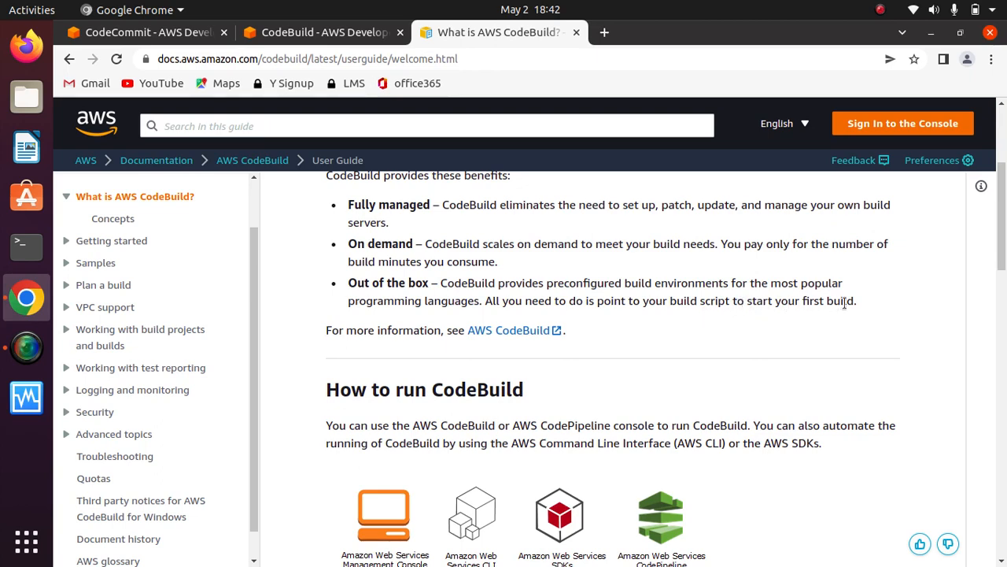
left_click_drag(858, 307, 454, 293)
left_click(554, 285)
- Examine the "How to run CodeBuild" section and its diagram, and return to the beginning of the page
scroll(693, 315, "down", 5)
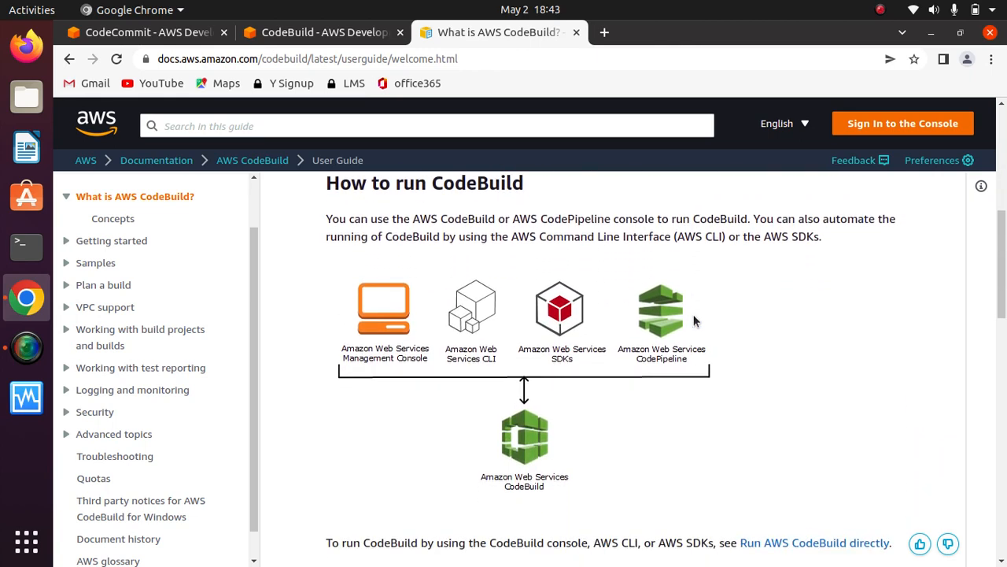
scroll(693, 315, "down", 3)
scroll(694, 315, "up", 2)
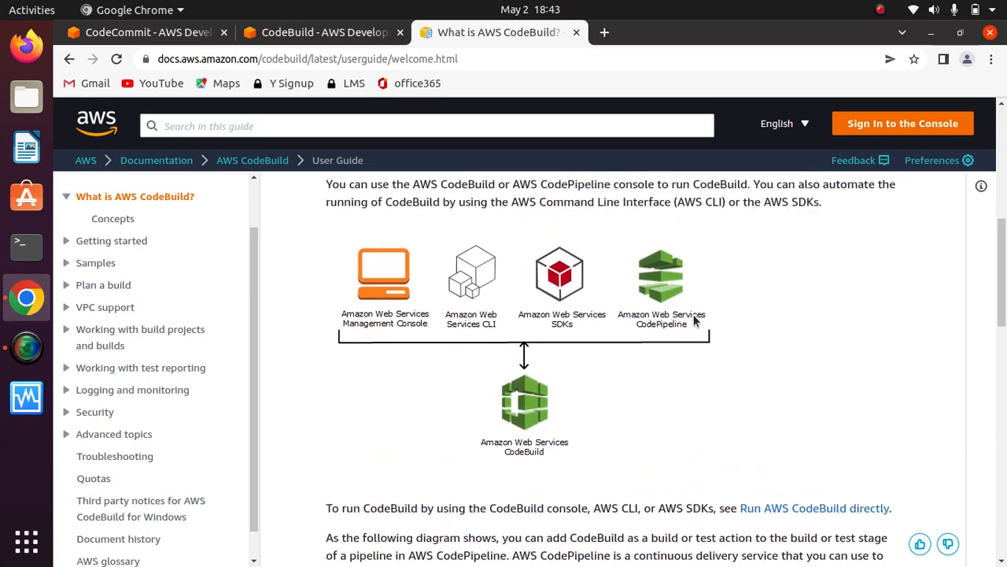
scroll(693, 319, "up", 6)
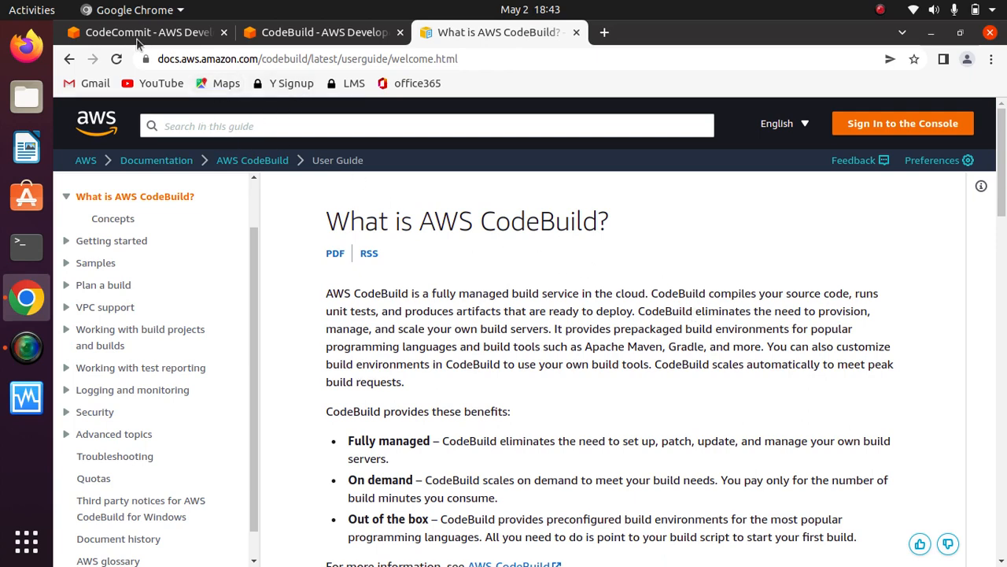
- Start a new build project in the CodeBuild console and name it firstcodebuildproject, leaving the description empty
left_click(319, 32)
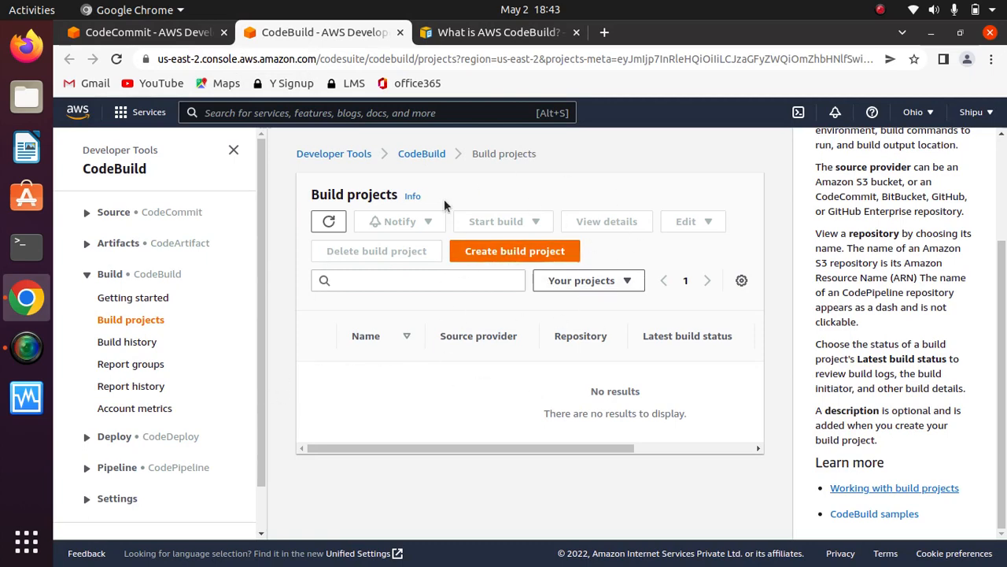
left_click(515, 252)
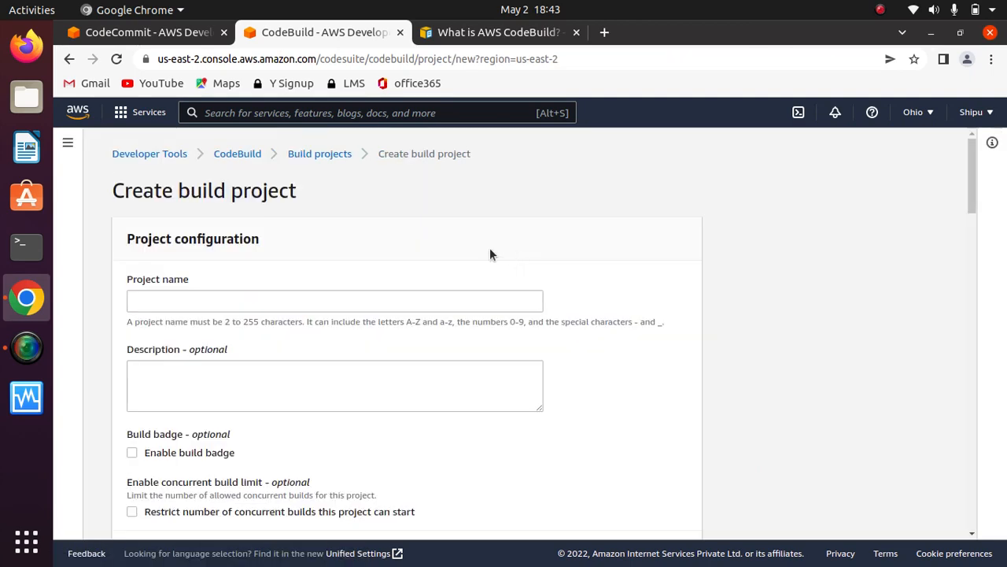
left_click(340, 300)
type("f")
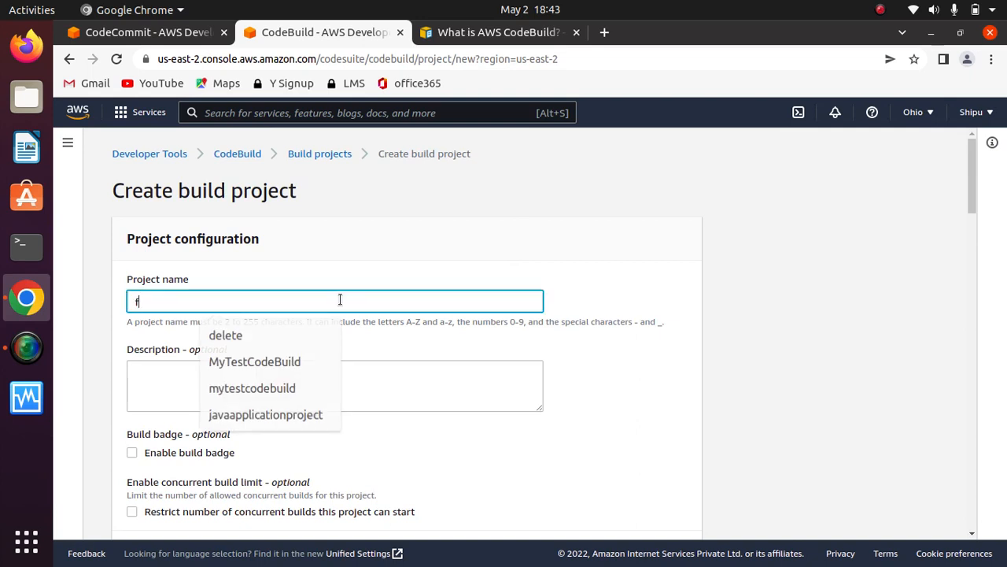
type("irst")
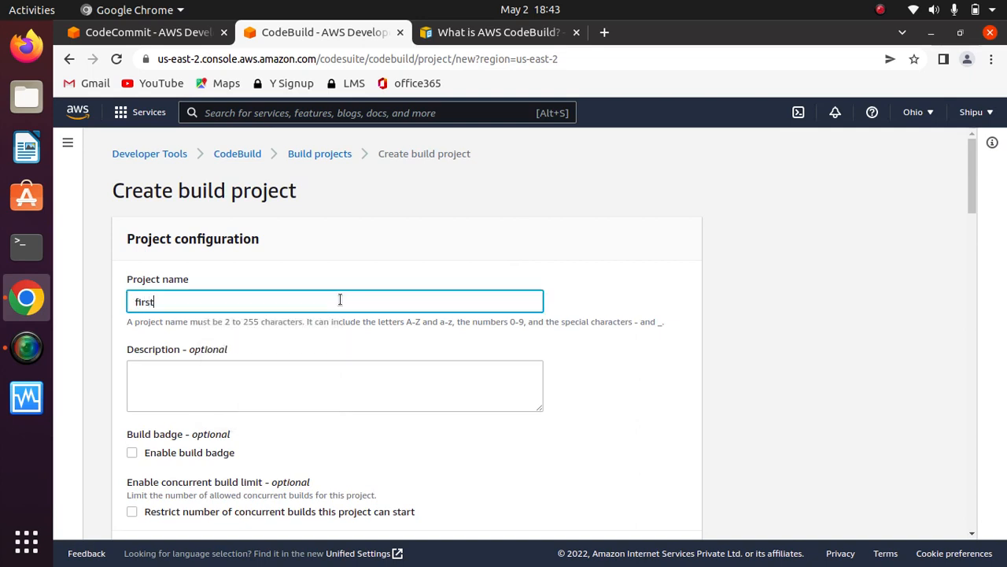
type("codebuildprojcet")
key("Left")
key("Left")
key("Left")
key("Left")
key("Left")
key("Left")
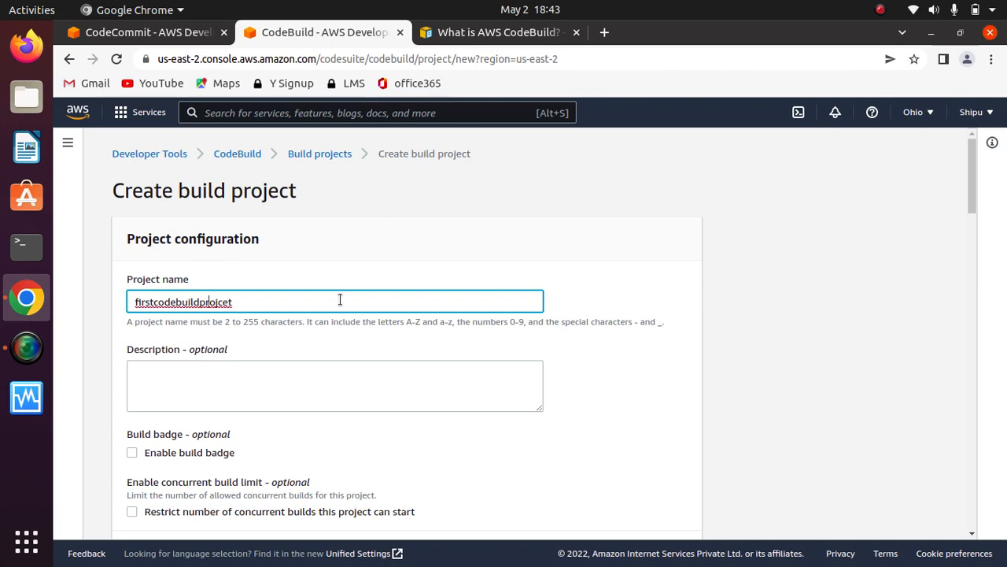
key("Right")
key("Right")
key("Right")
key("Right")
key("BackSpace")
type("c")
left_click(332, 394)
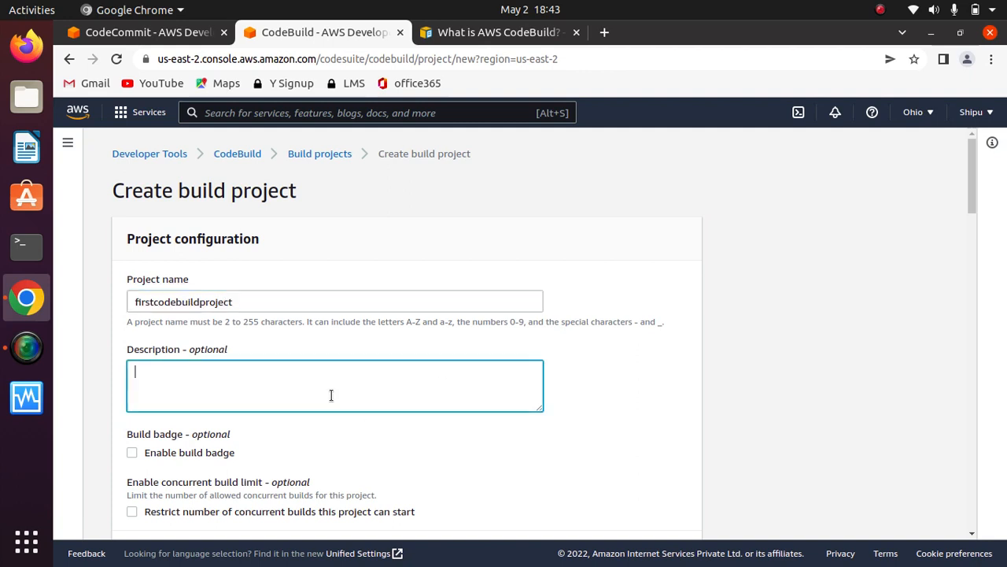
left_click(647, 395)
- Keep AWS CodeCommit as the source provider and choose testcoderepo as the repository
scroll(648, 396, "down", 5)
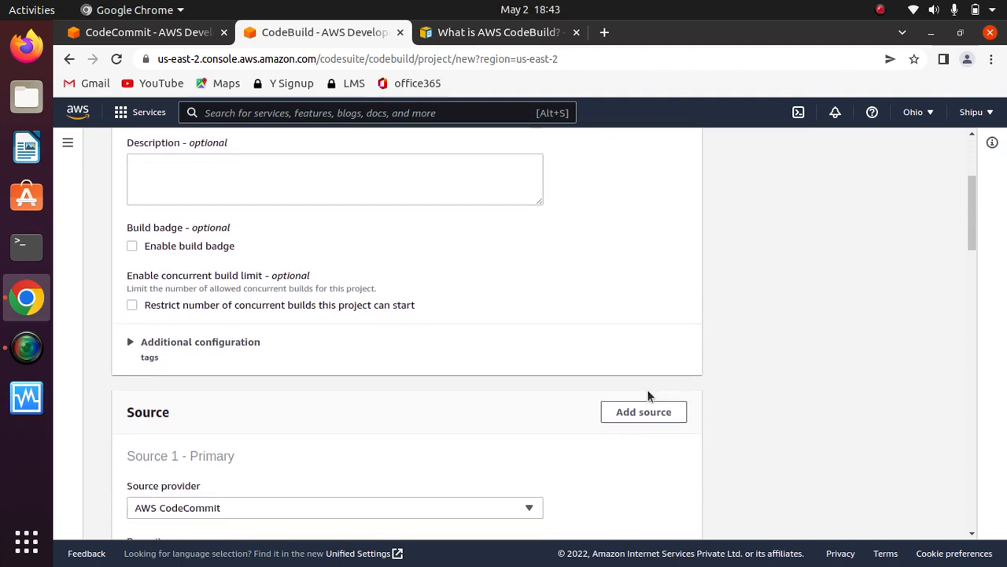
scroll(648, 396, "down", 1)
scroll(648, 396, "down", 3)
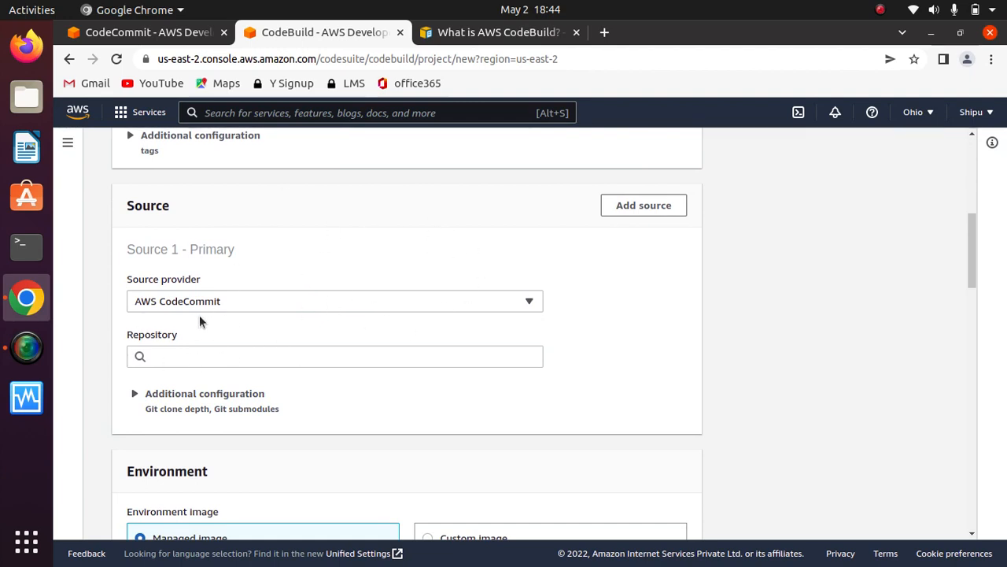
left_click(311, 298)
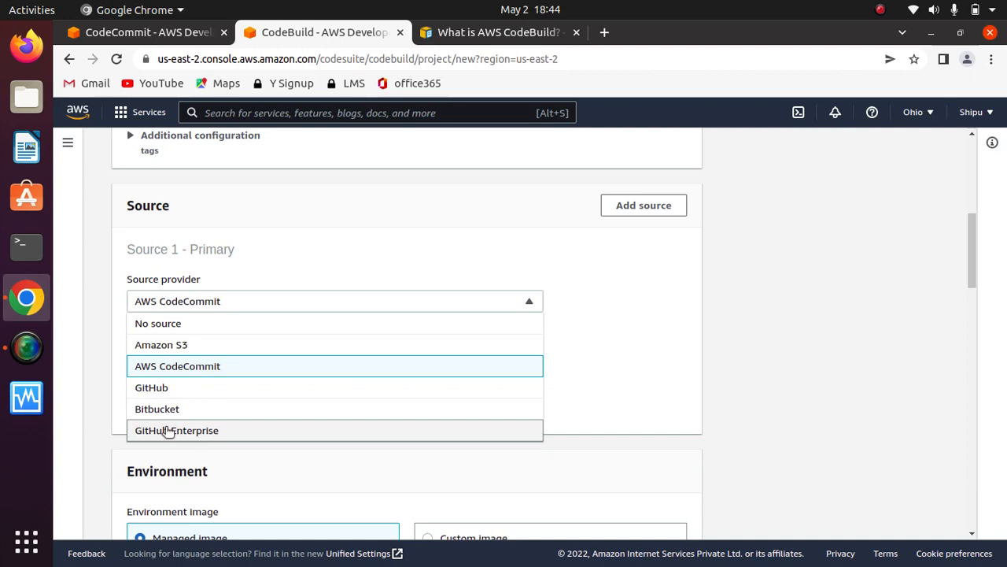
left_click(365, 240)
left_click(331, 356)
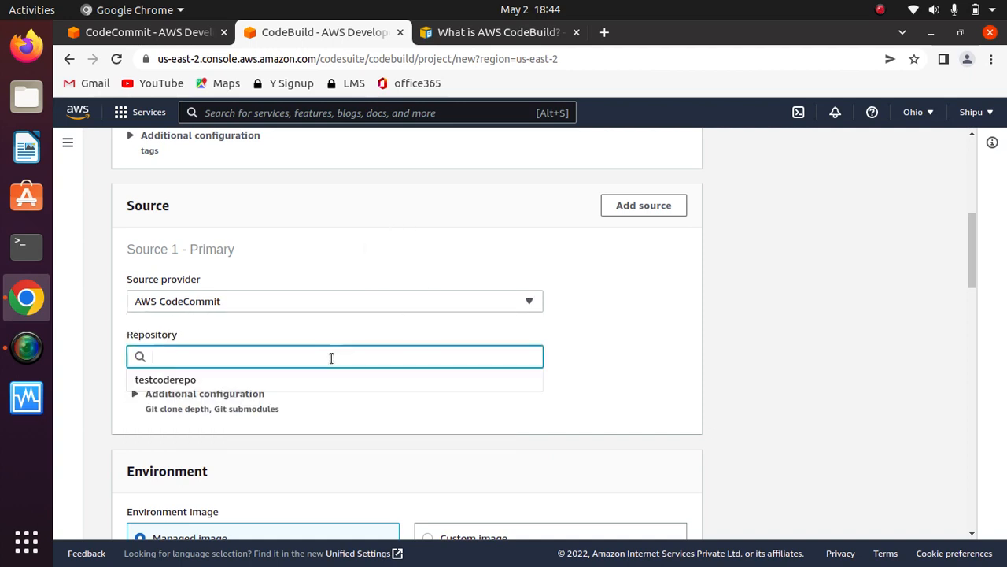
left_click(209, 380)
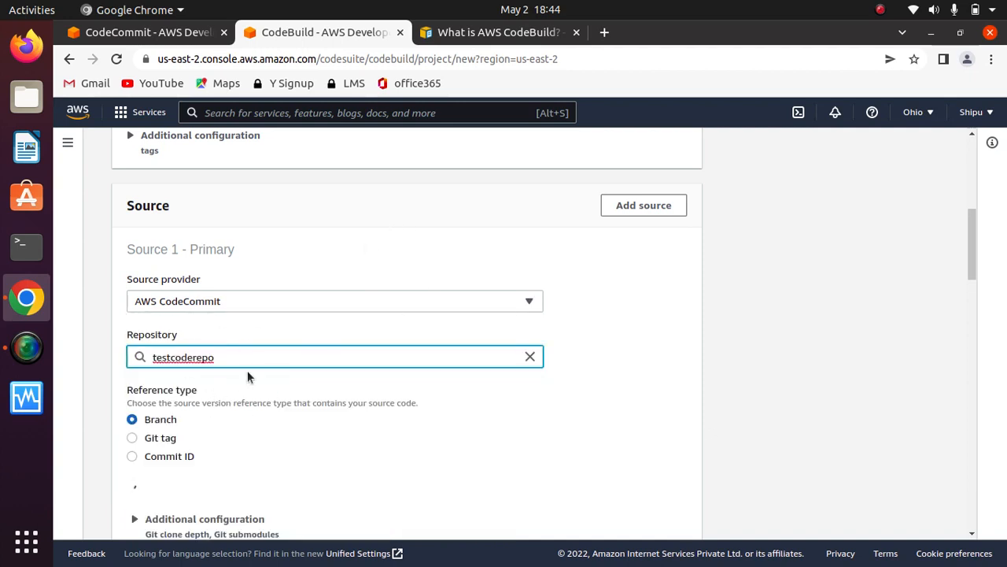
left_click(600, 347)
- Select the master branch as the code to build, keeping Branch as the reference type
scroll(601, 347, "down", 1)
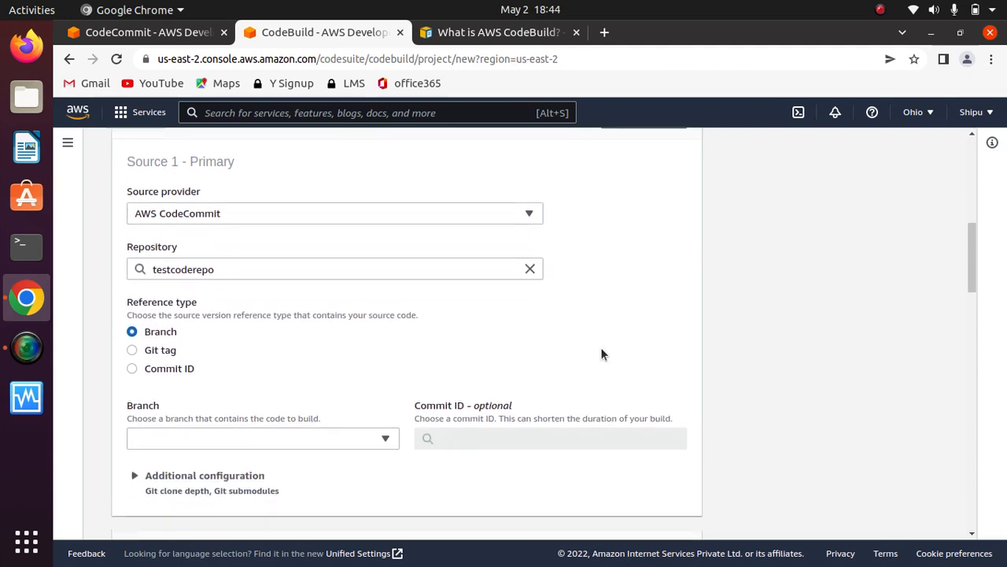
scroll(600, 354, "down", 2)
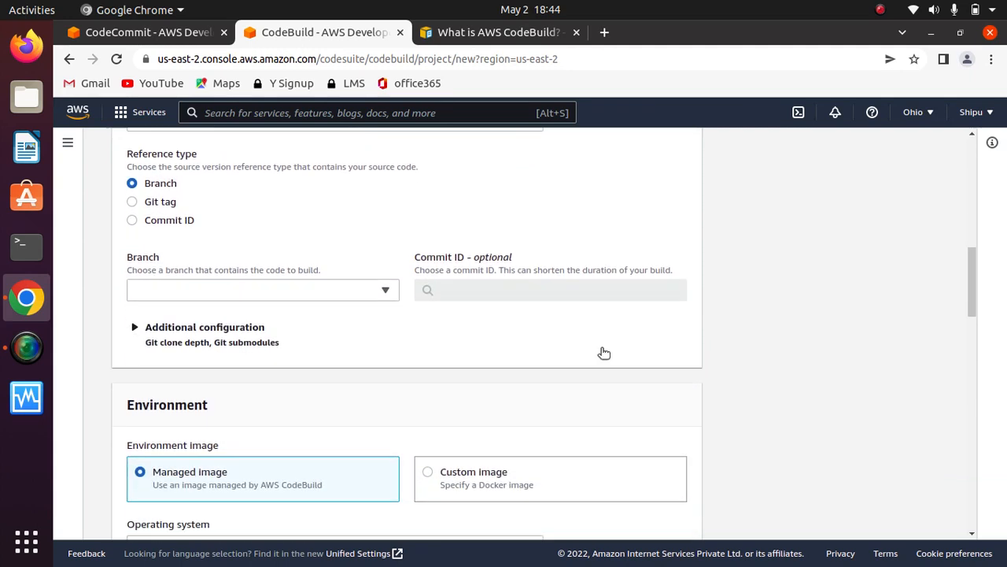
left_click(362, 295)
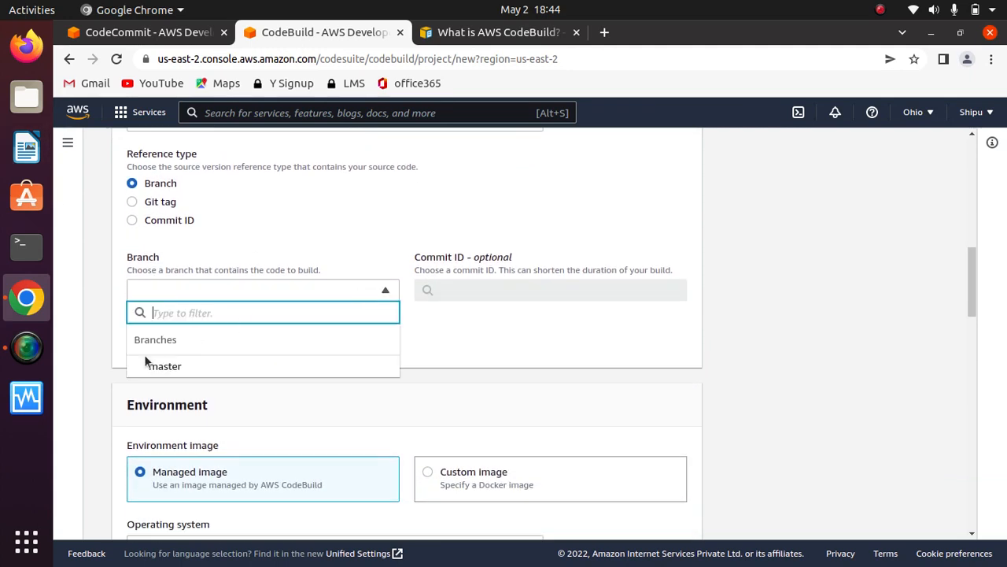
left_click(167, 366)
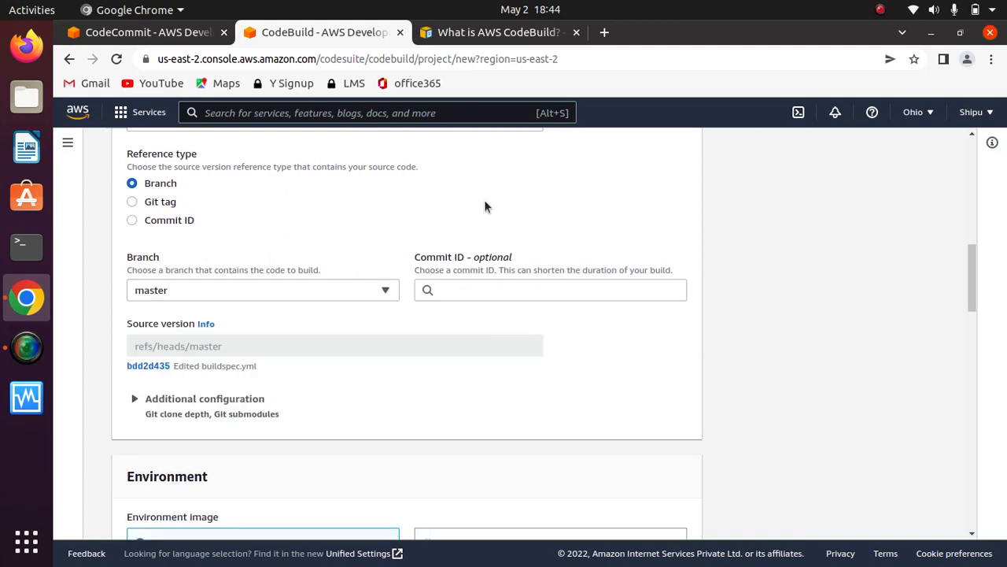
- Review the source version, the additional Git clone depth and submodule options, and the start of the Environment section
scroll(426, 349, "down", 4)
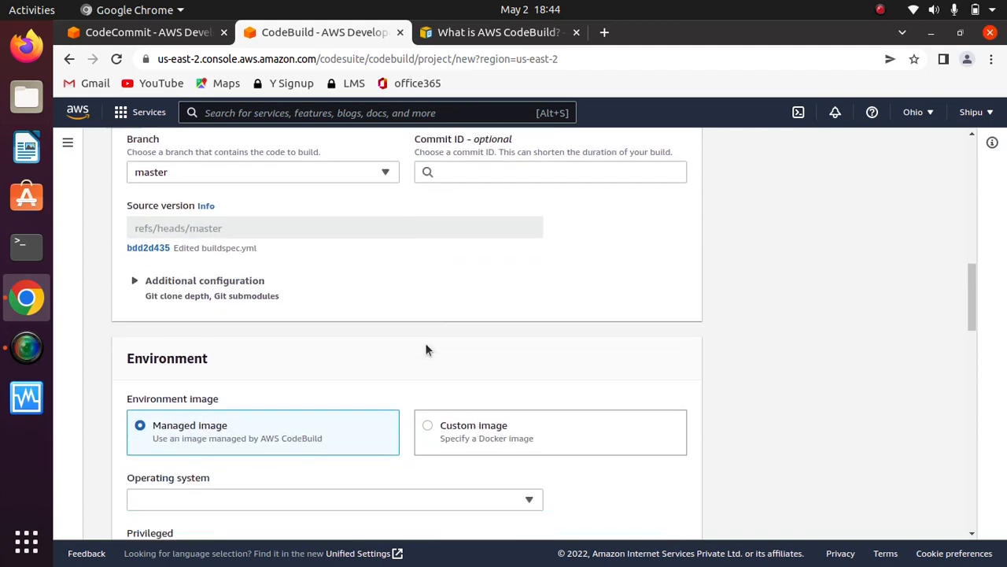
left_click_drag(253, 218, 123, 227)
left_click_drag(257, 221, 113, 215)
left_click(303, 225)
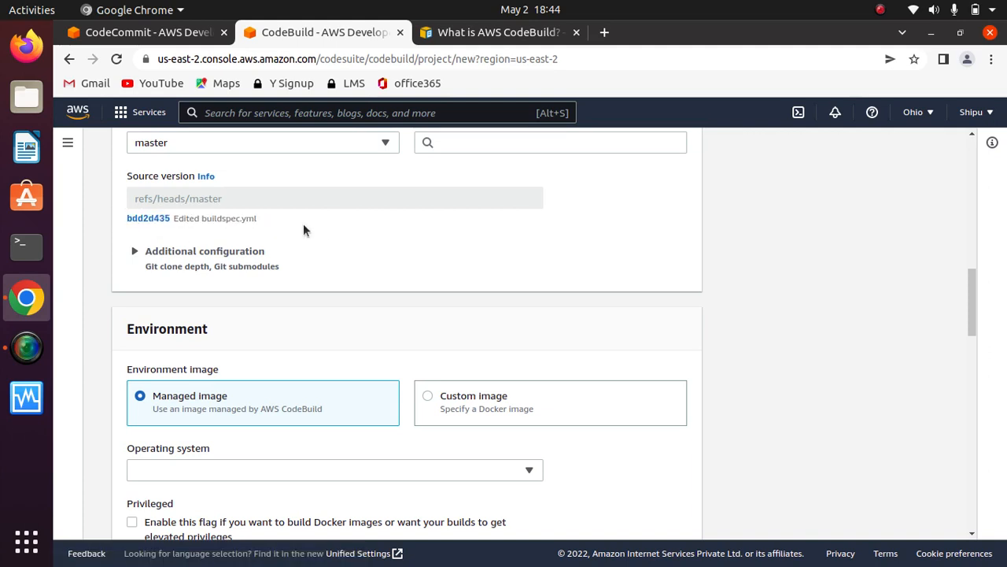
scroll(303, 229, "down", 2)
left_click(137, 193)
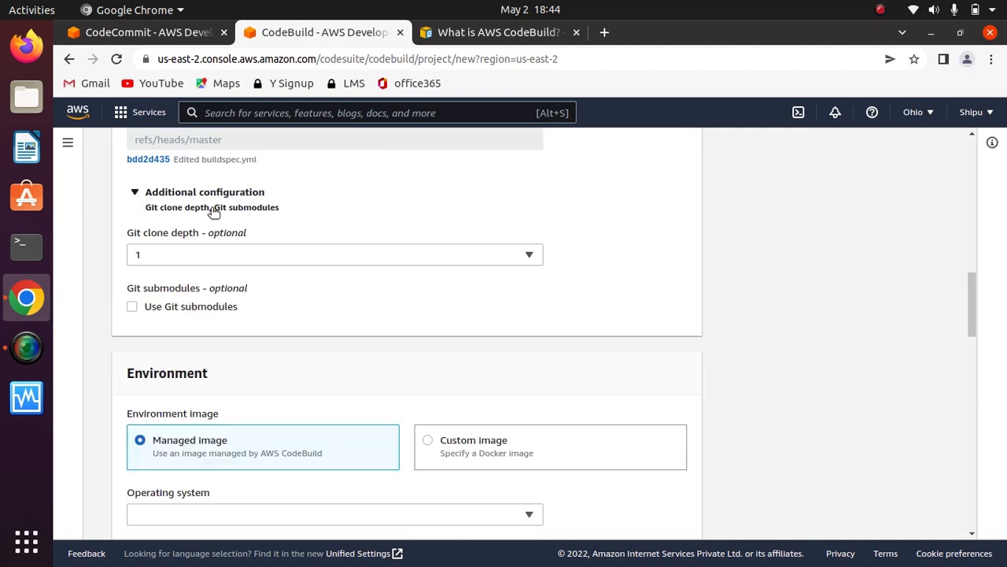
left_click(134, 192)
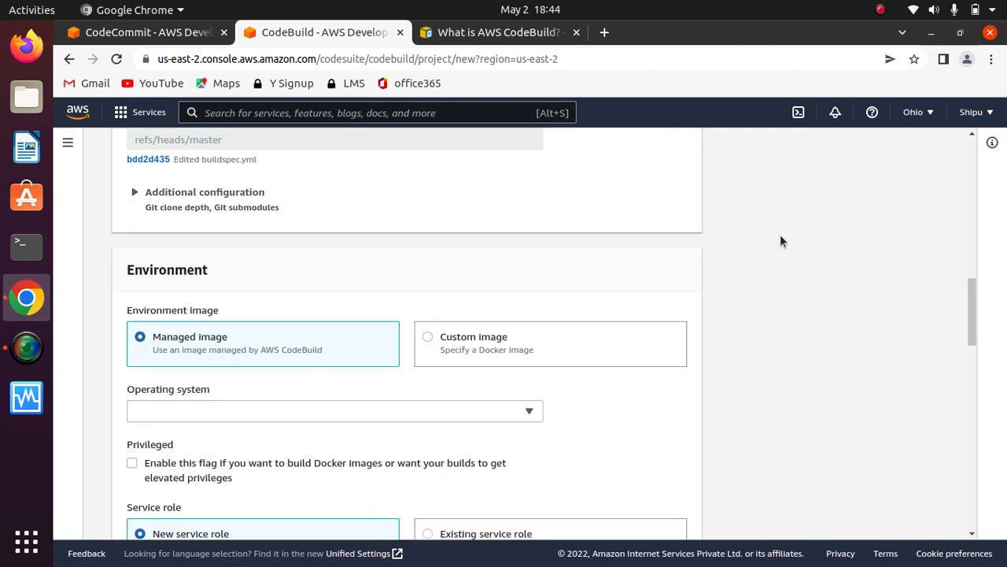
scroll(780, 241, "down", 2)
scroll(779, 241, "up", 2)
scroll(780, 241, "down", 2)
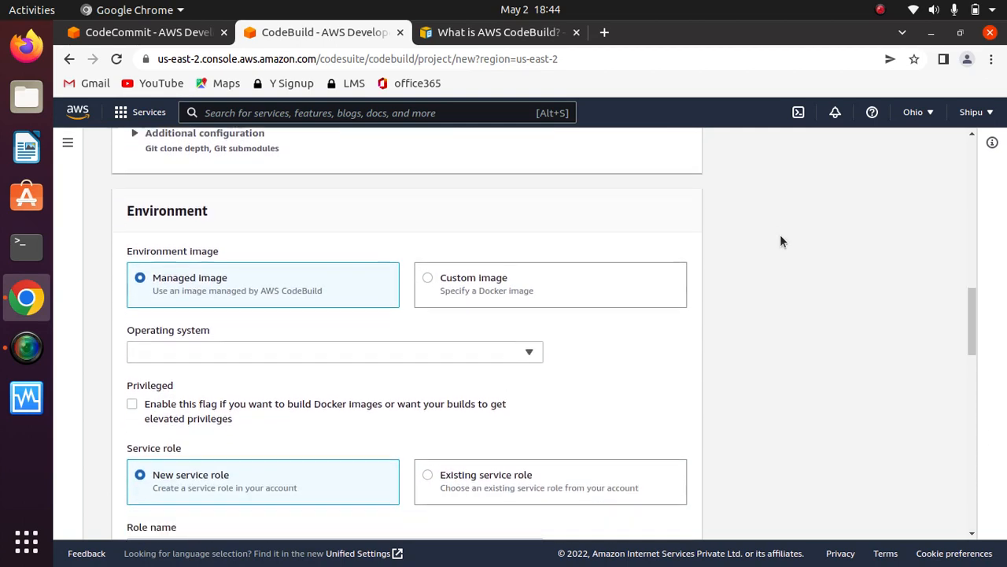
- Keep the managed environment image and choose Amazon Linux 2 as the operating system
scroll(782, 241, "up", 1)
scroll(782, 240, "down", 2)
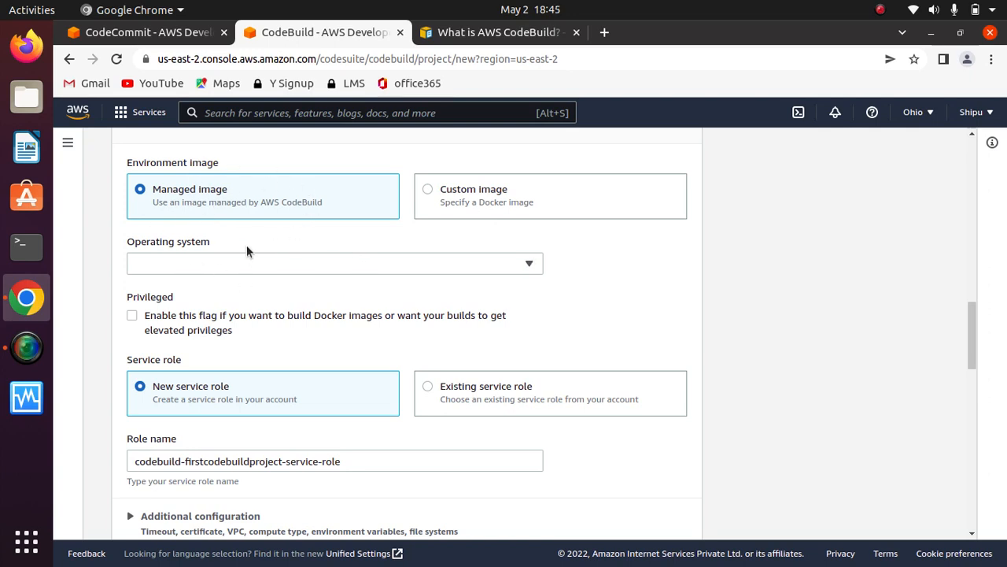
left_click(356, 264)
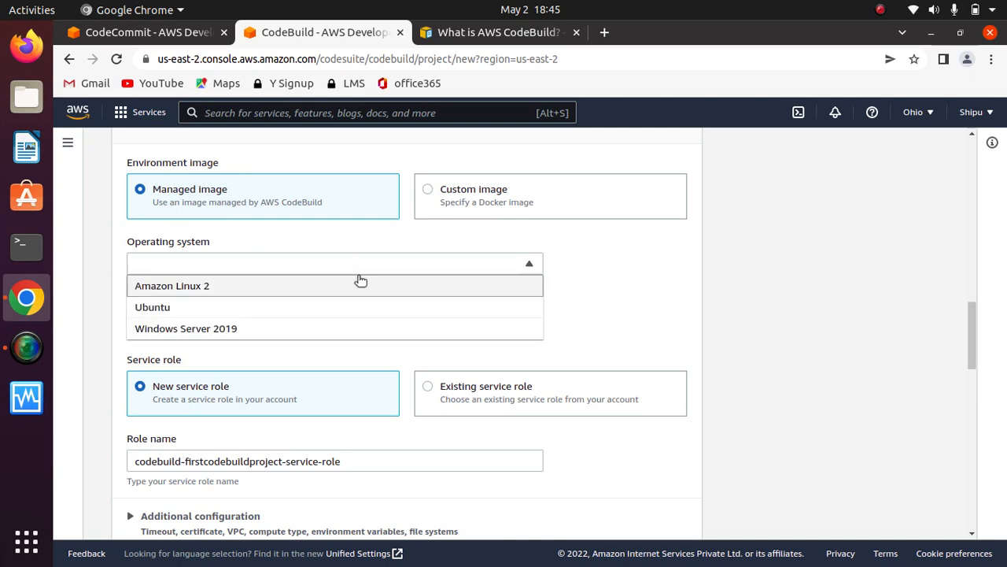
left_click(169, 288)
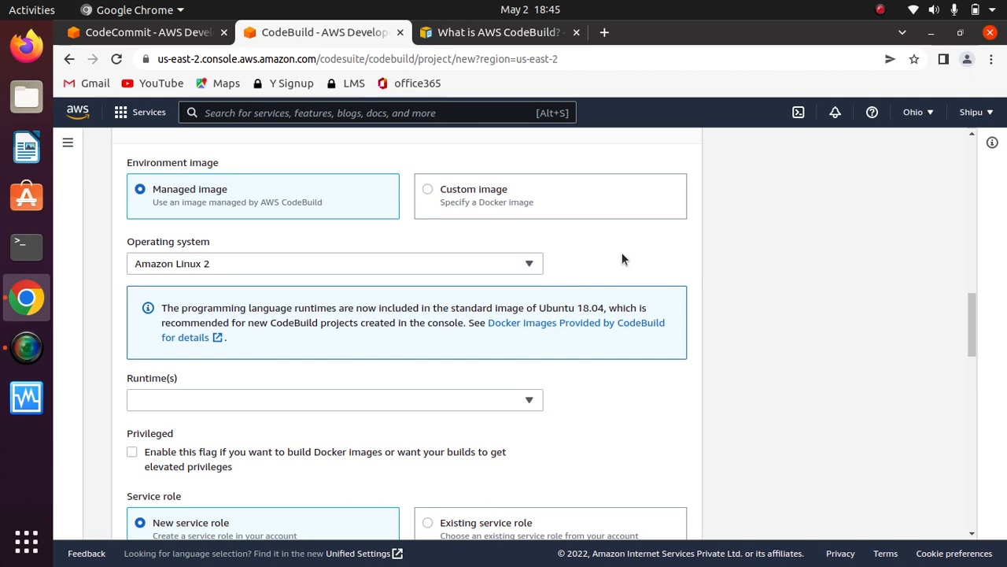
- Set the environment's runtime to Standard
scroll(622, 254, "down", 4)
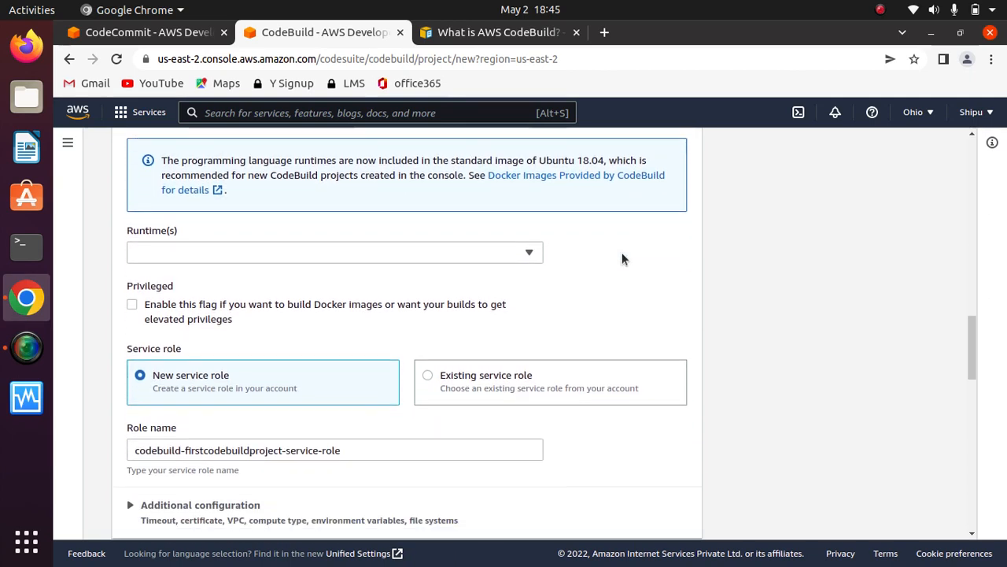
scroll(622, 253, "up", 4)
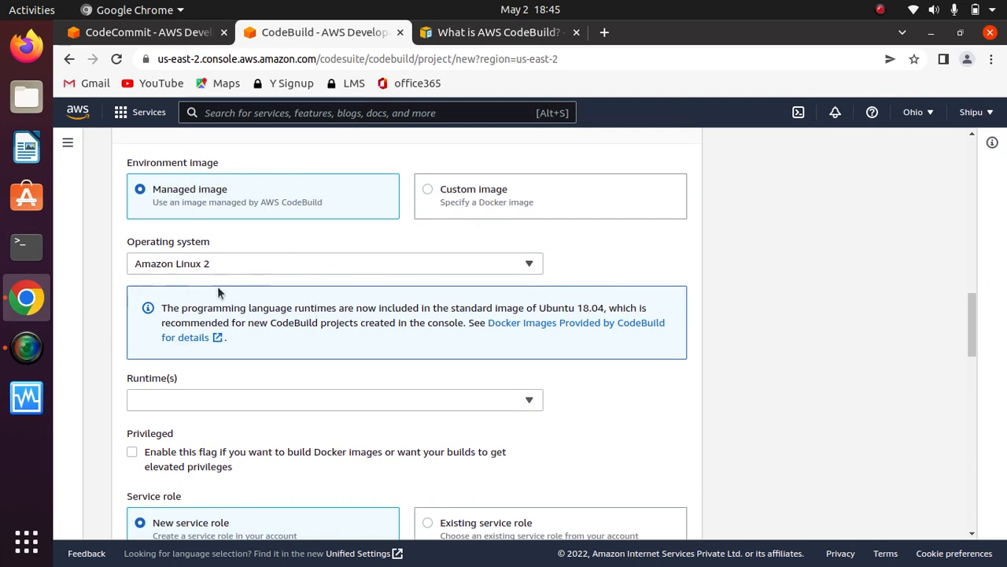
scroll(603, 250, "down", 1)
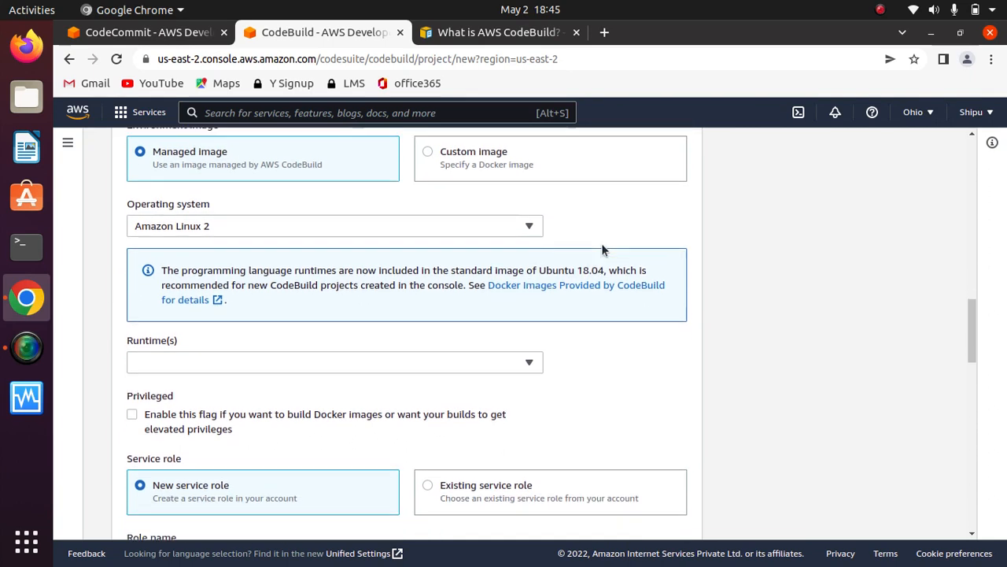
scroll(603, 249, "down", 3)
left_click(504, 253)
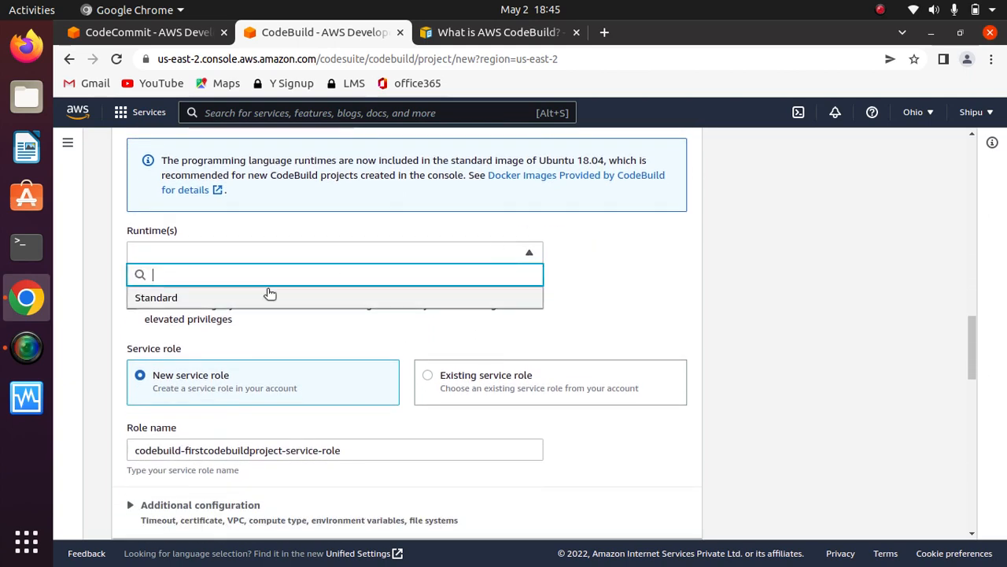
left_click(212, 298)
- Choose the aws/codebuild/amazonlinux2-aarch64-standard:1.0 image, keeping the image version that always uses the latest image for the runtime
scroll(559, 271, "down", 1)
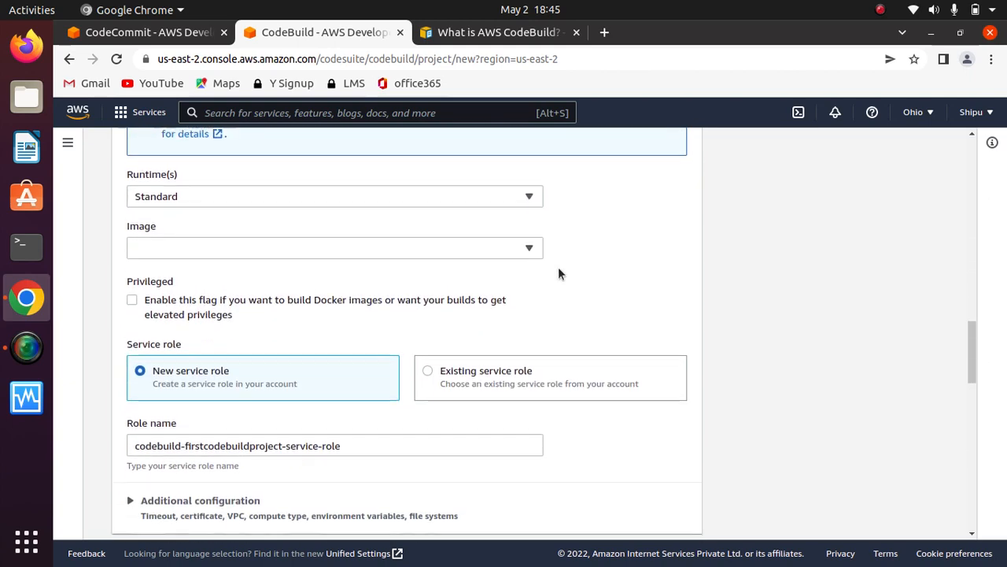
scroll(558, 273, "down", 1)
left_click(477, 216)
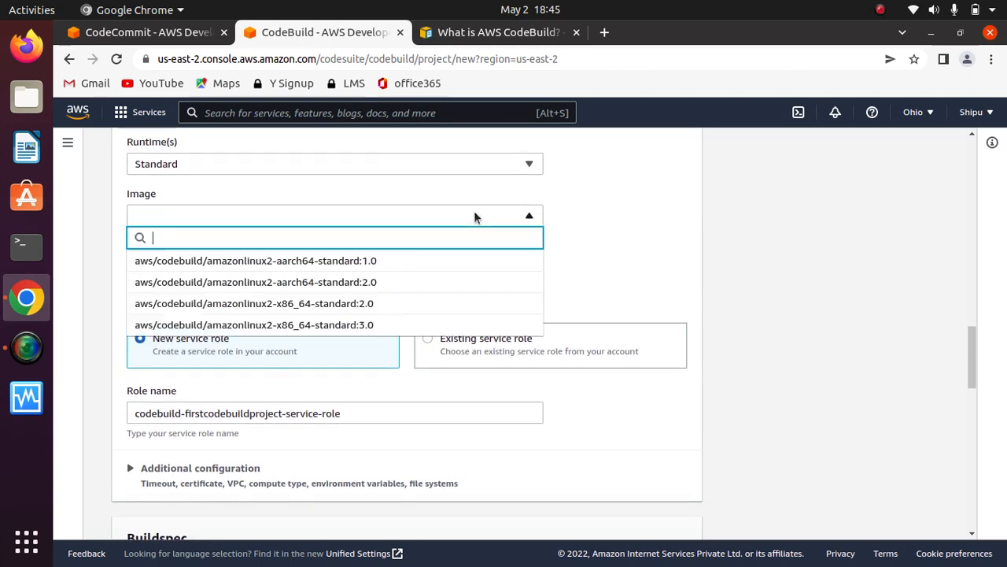
left_click(303, 263)
scroll(623, 213, "down", 1)
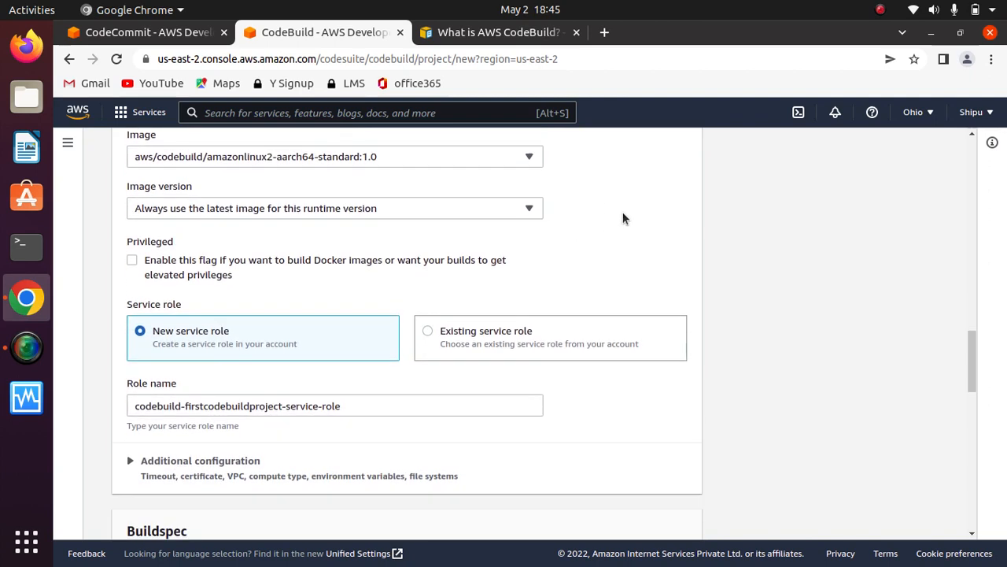
left_click_drag(205, 193, 128, 189)
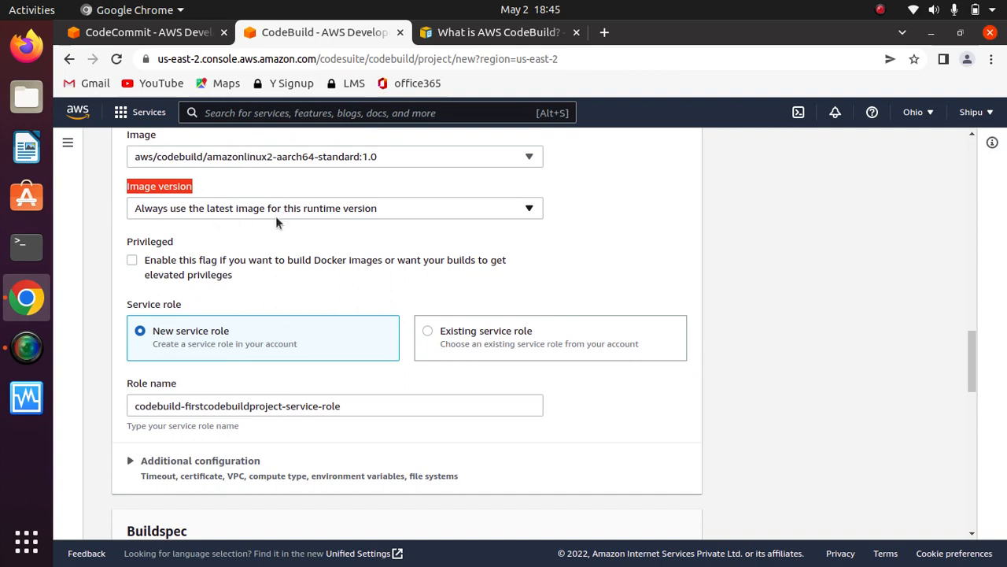
left_click(588, 230)
- Enable the Privileged flag for Docker builds and clear it again
scroll(588, 230, "down", 2)
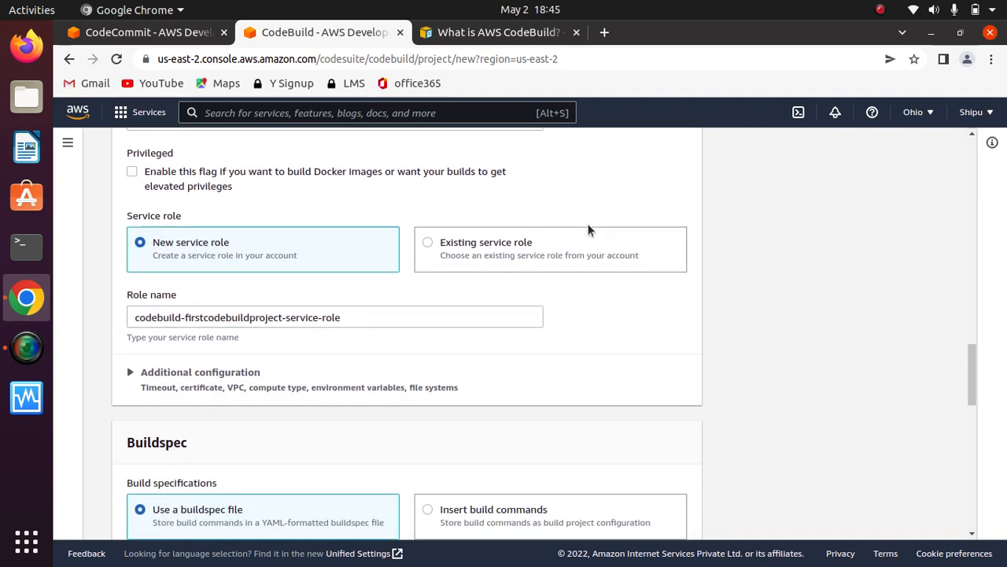
scroll(589, 225, "up", 1)
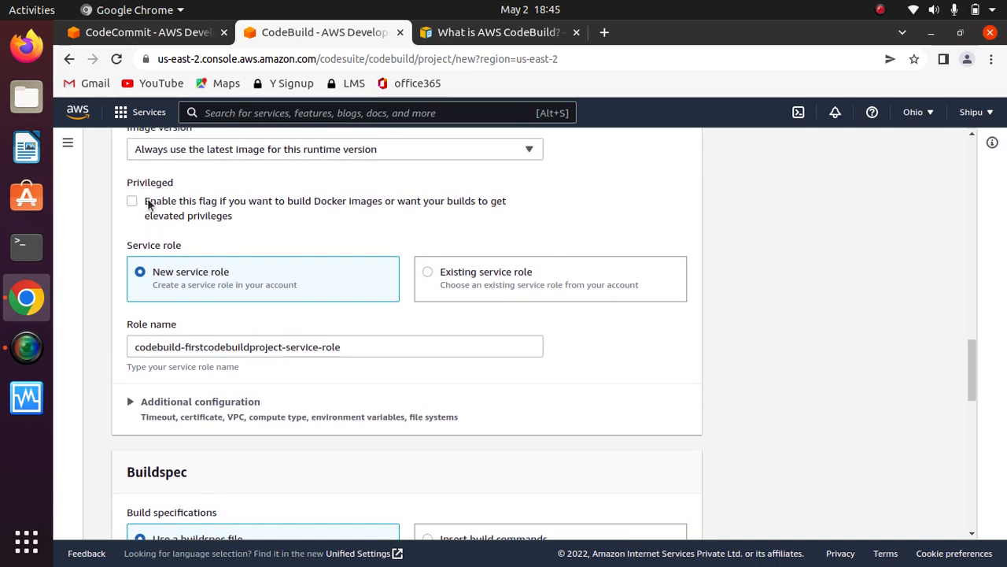
mouse_move(148, 203)
left_mouse_down()
mouse_move(226, 221)
mouse_move(149, 202)
left_mouse_up()
left_click(240, 223)
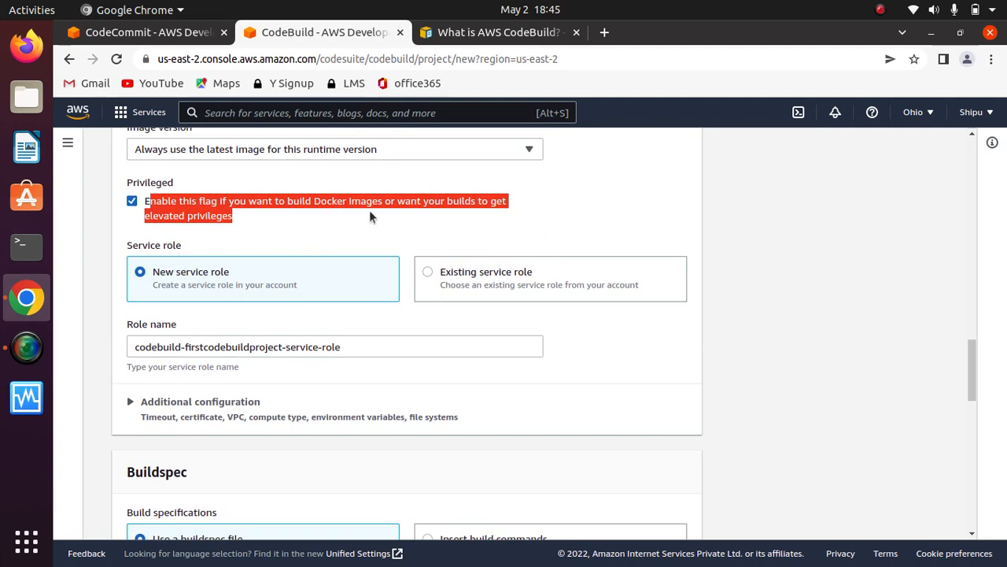
left_click(132, 203)
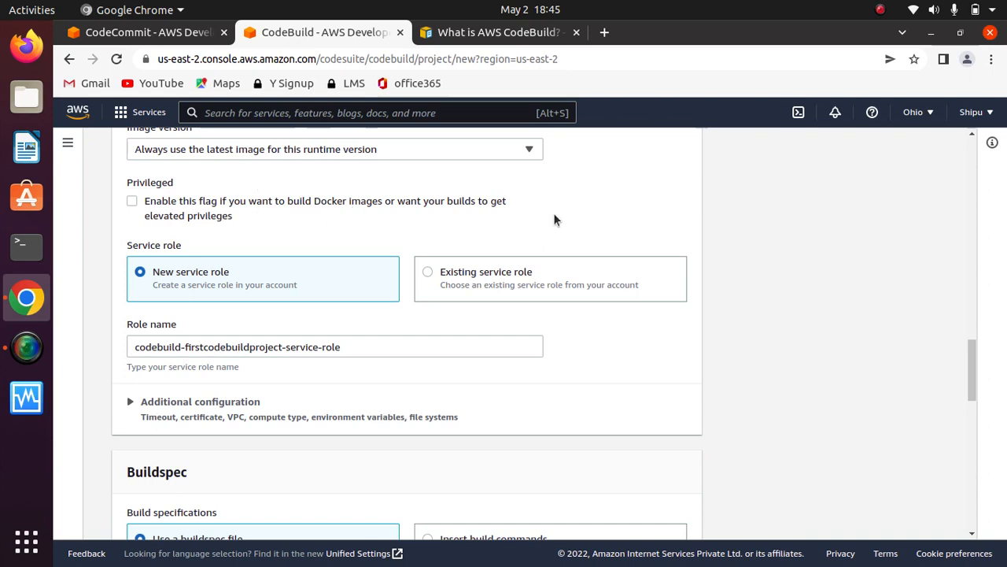
- Keep the new service role and expand the environment's additional configuration
scroll(553, 218, "down", 2)
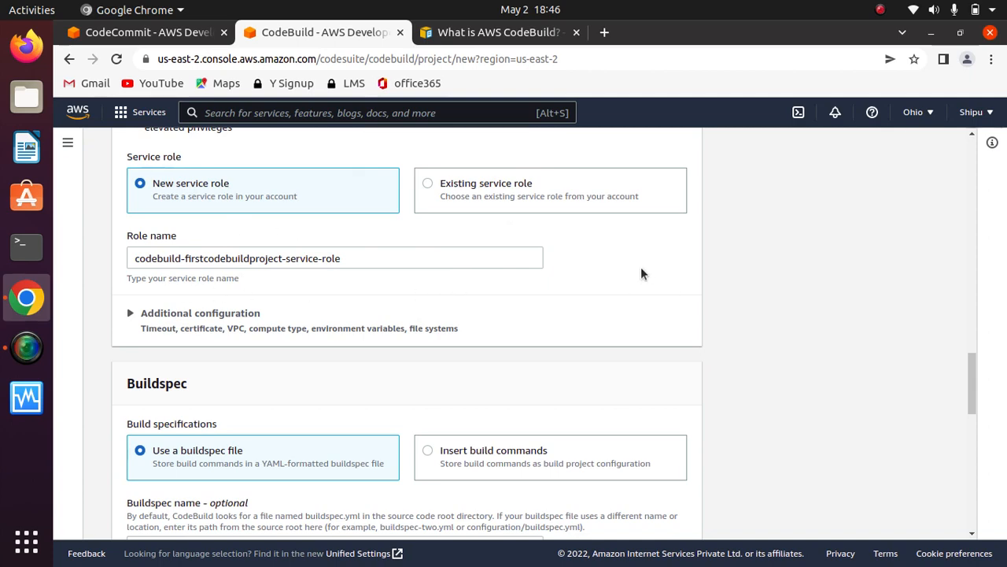
scroll(641, 273, "down", 1)
scroll(642, 272, "up", 1)
scroll(640, 274, "down", 2)
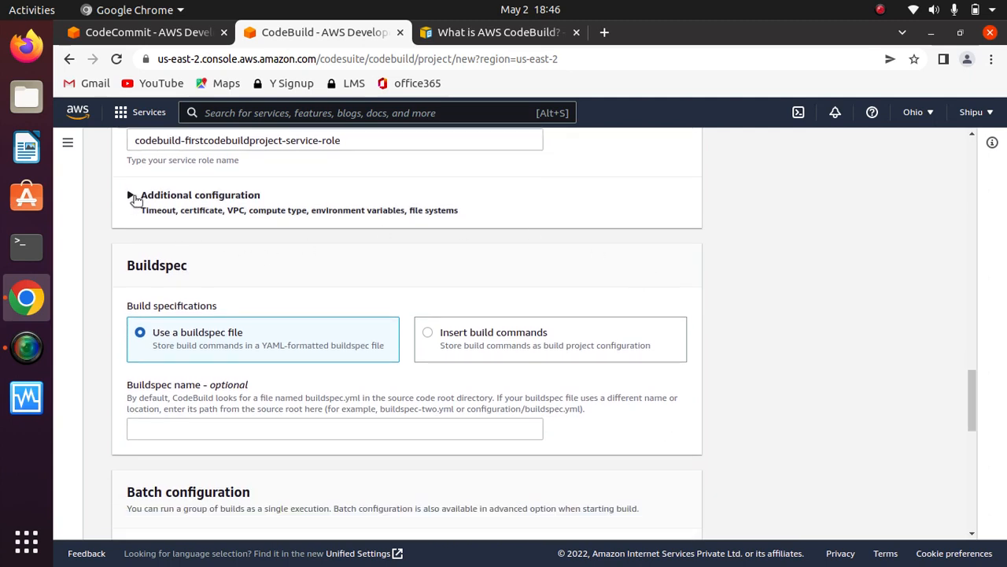
left_click(132, 194)
left_click(566, 214)
left_click(130, 196)
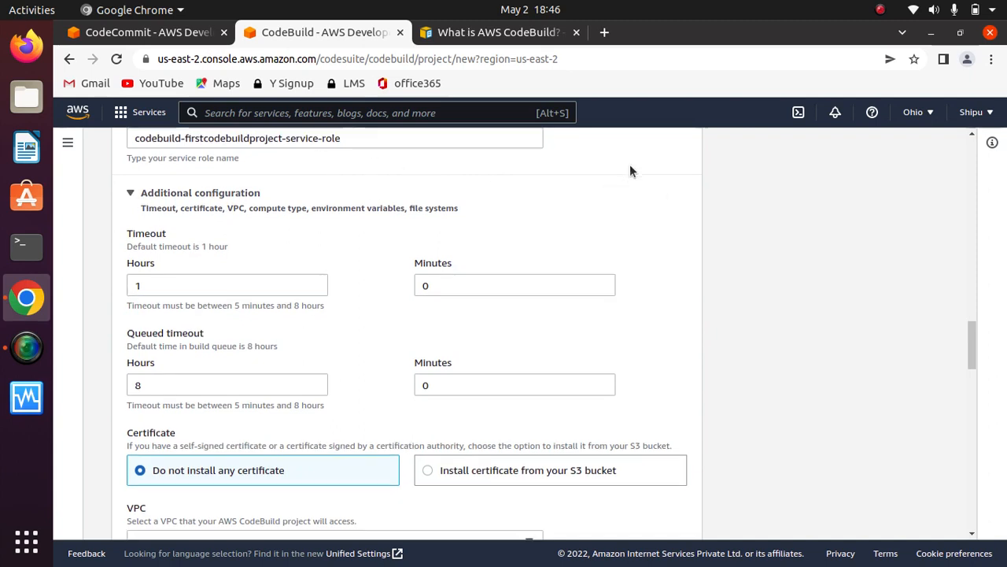
scroll(631, 170, "down", 1)
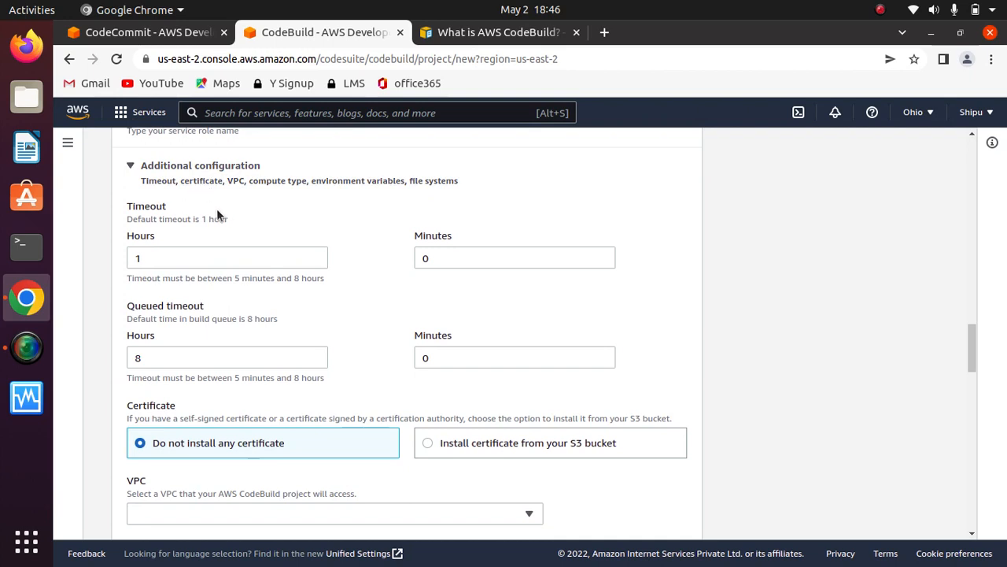
- Examine the build timeout, queued timeout and certificate settings in the additional configuration
left_click_drag(149, 258, 122, 263)
left_click(292, 202)
double_click(192, 256)
left_click(303, 205)
double_click(164, 259)
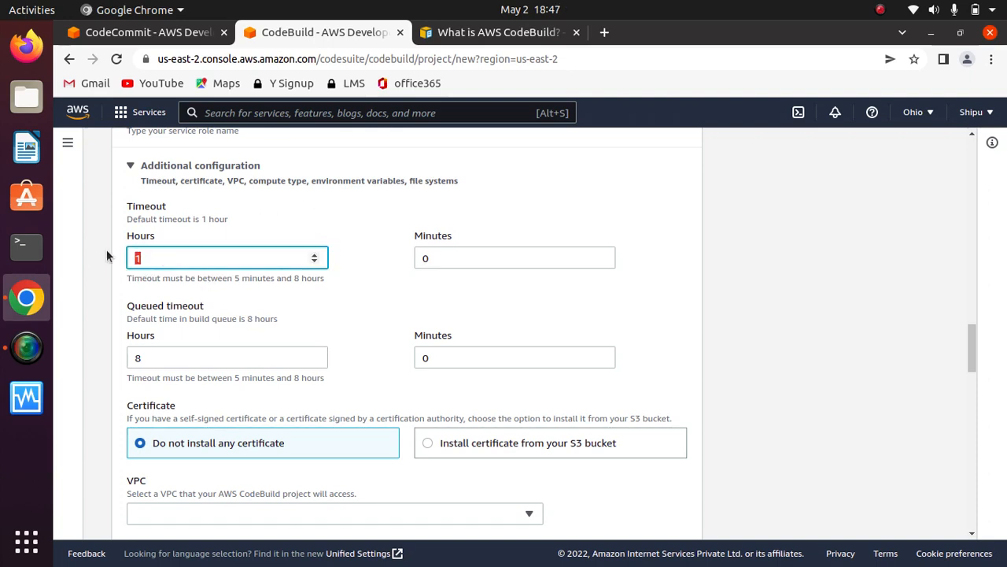
left_click(336, 203)
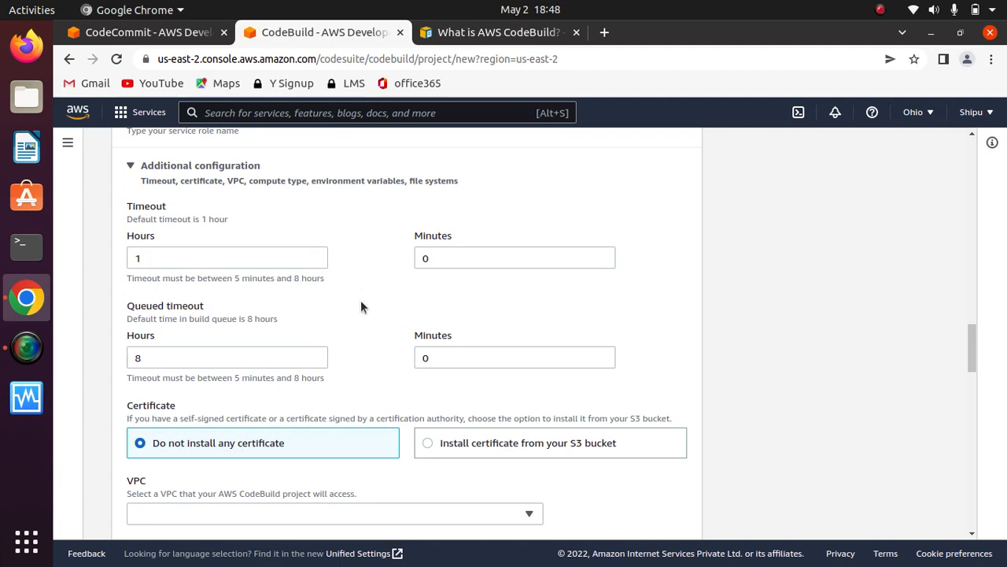
scroll(362, 306, "down", 2)
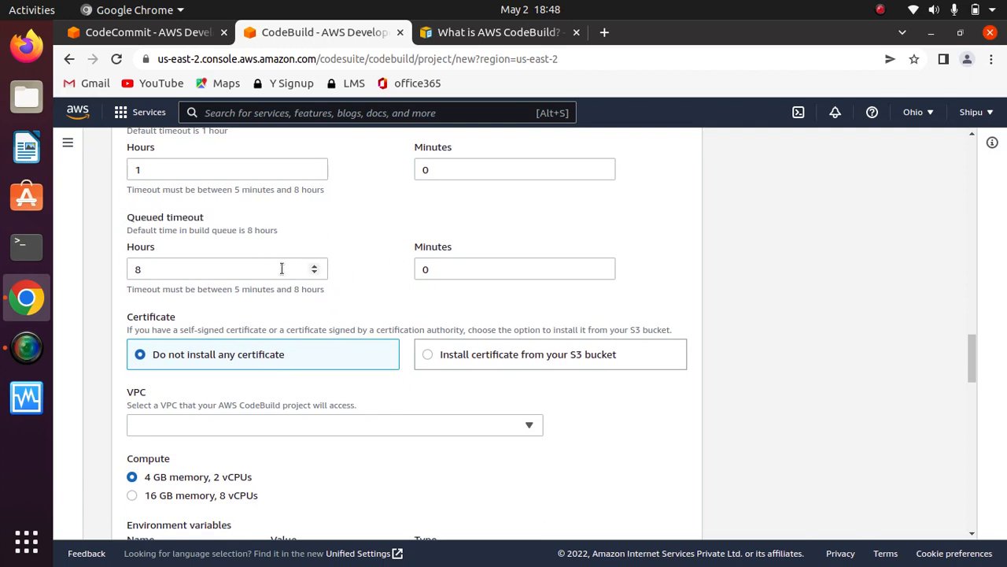
scroll(351, 236, "down", 3)
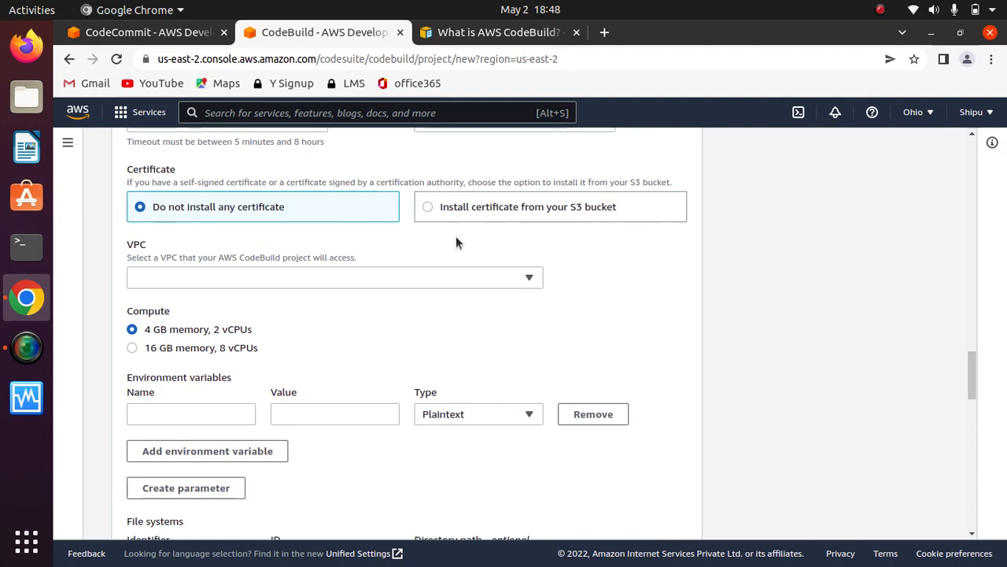
scroll(456, 236, "up", 1)
scroll(455, 236, "down", 2)
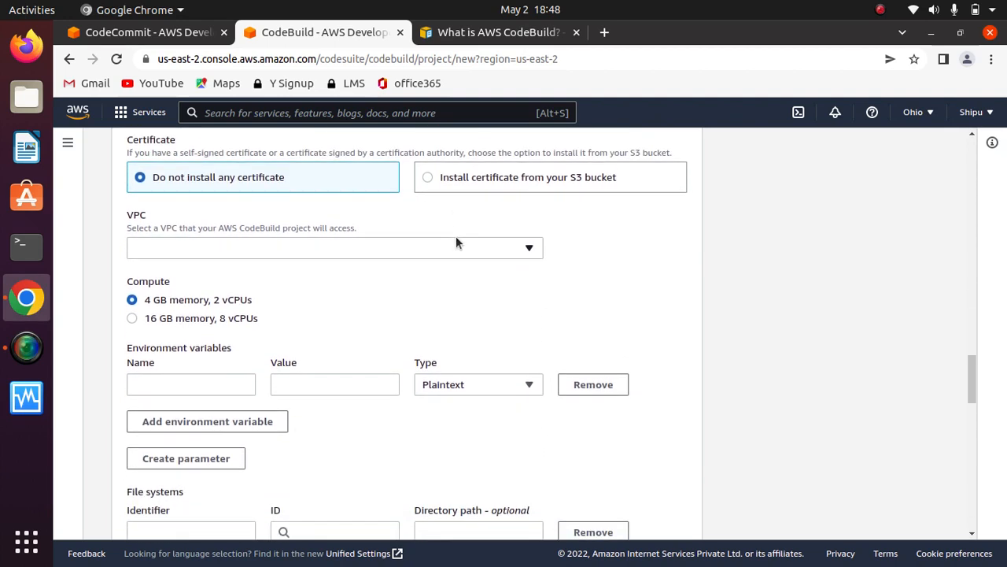
- Look through the VPCs available to the build project and leave the VPC unselected
scroll(456, 240, "down", 1)
left_click(331, 224)
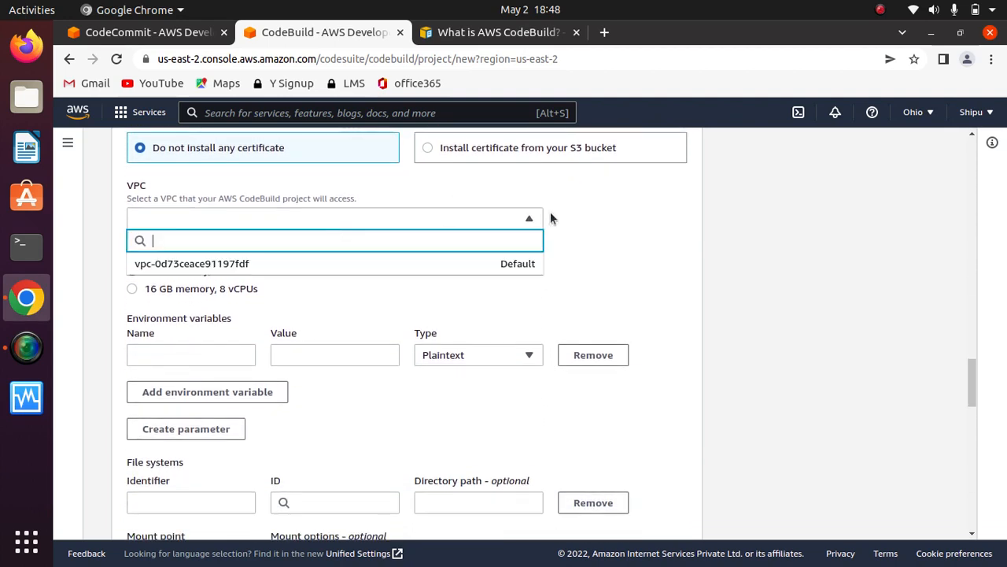
left_click(589, 214)
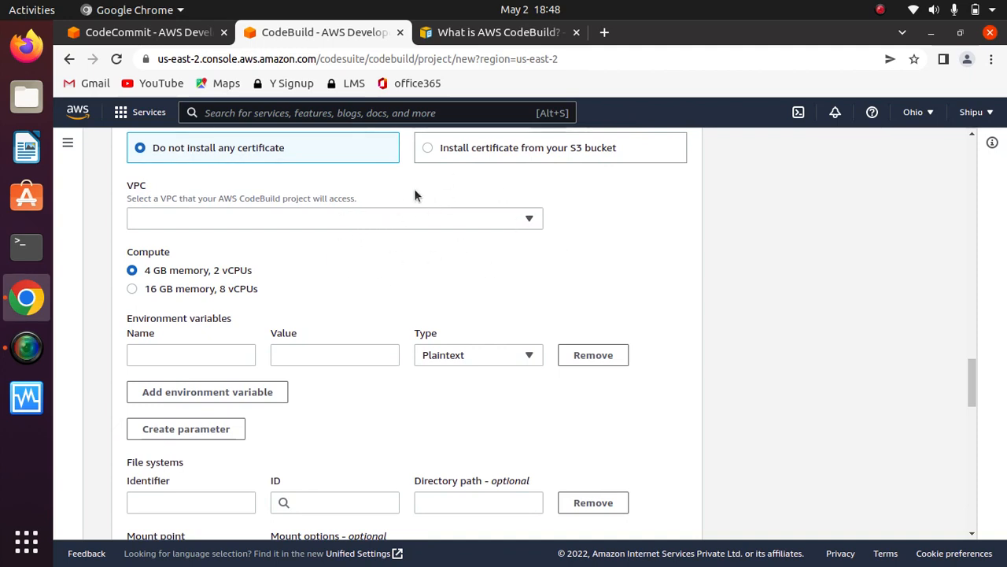
left_click(432, 220)
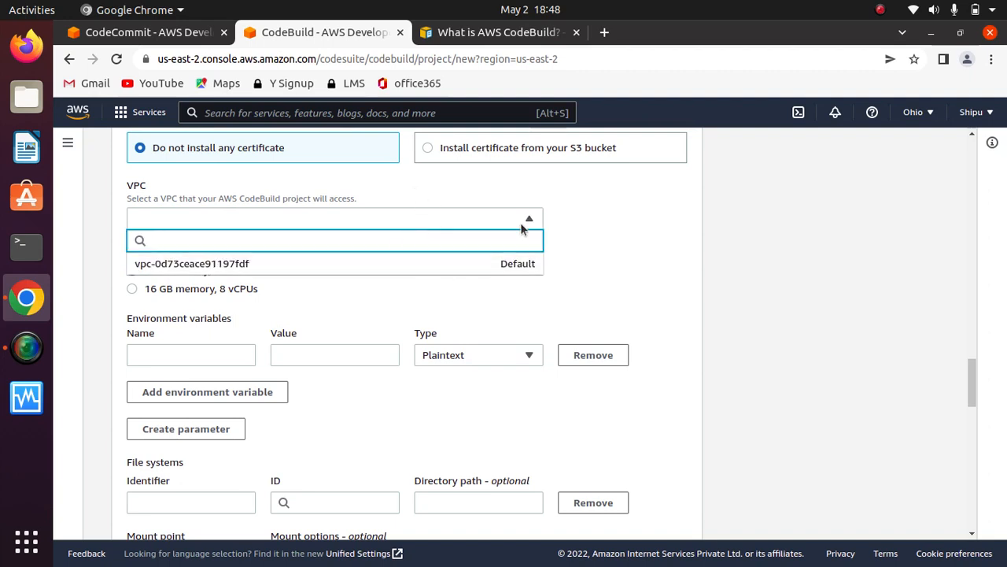
left_click(595, 221)
left_click(467, 219)
left_click(592, 241)
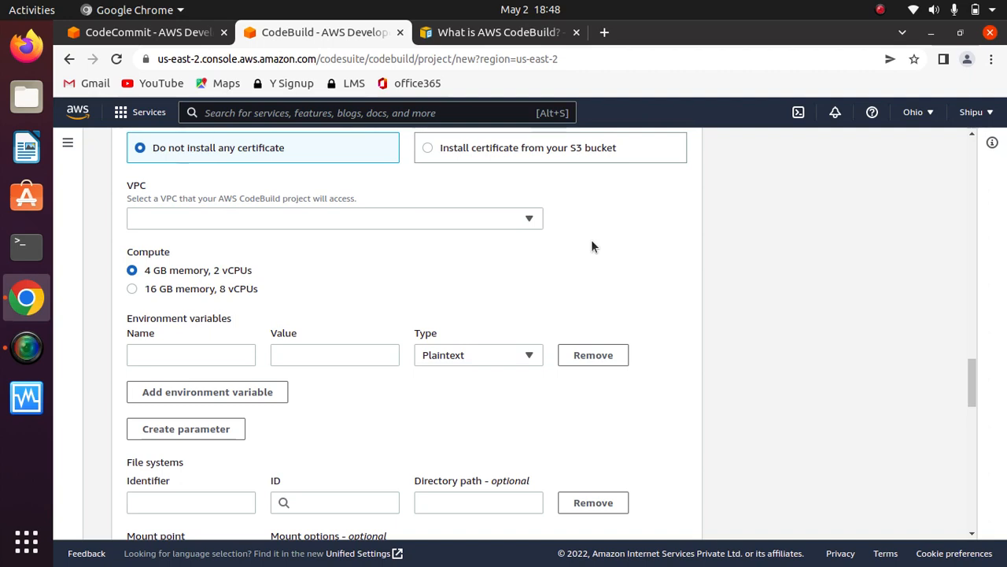
- Examine the compute, environment variable and file system options, as well as the Buildspec and Batch configuration sections
scroll(592, 247, "down", 2)
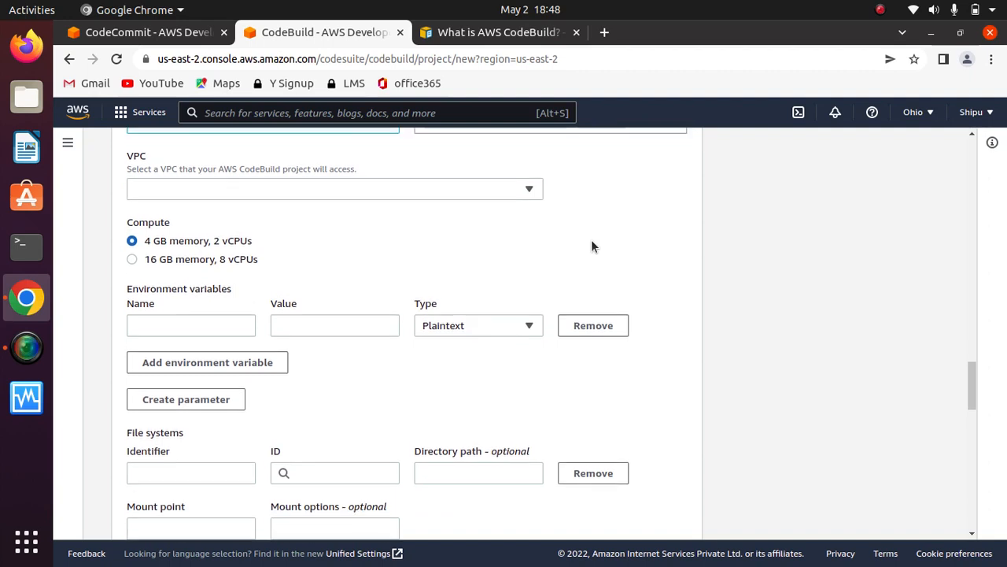
scroll(591, 239, "down", 1)
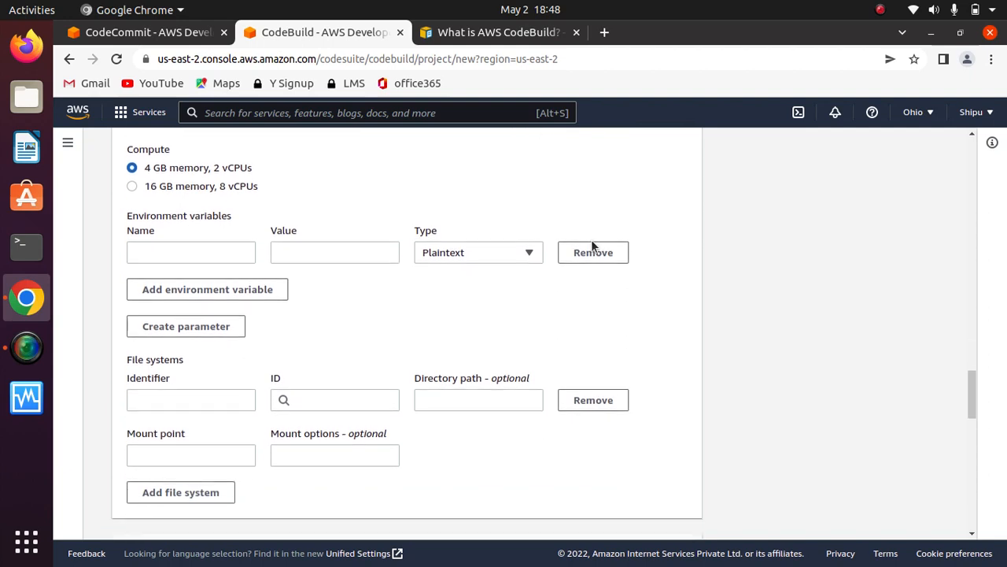
scroll(591, 242, "up", 1)
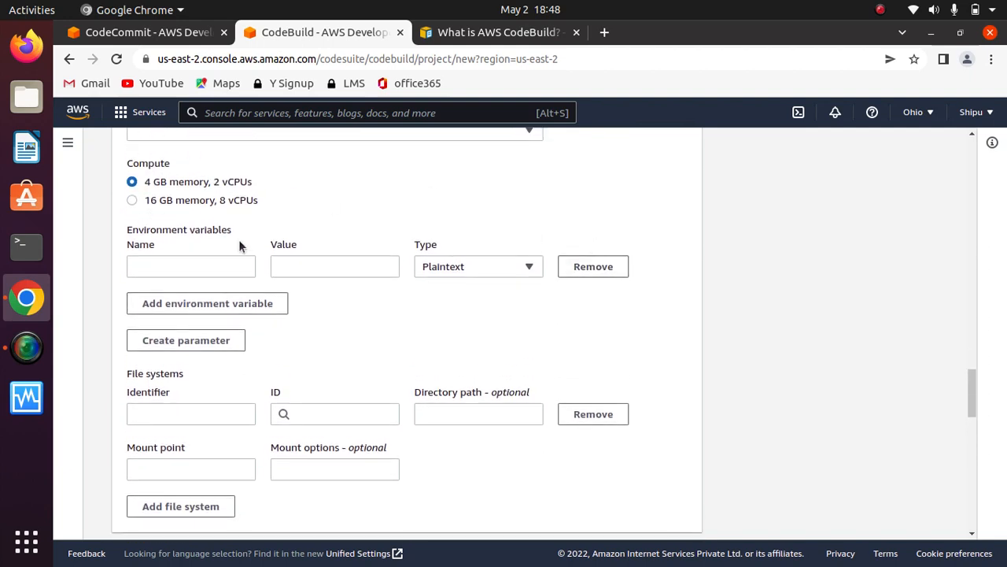
left_click_drag(230, 229, 114, 228)
left_click(328, 187)
scroll(330, 192, "down", 3)
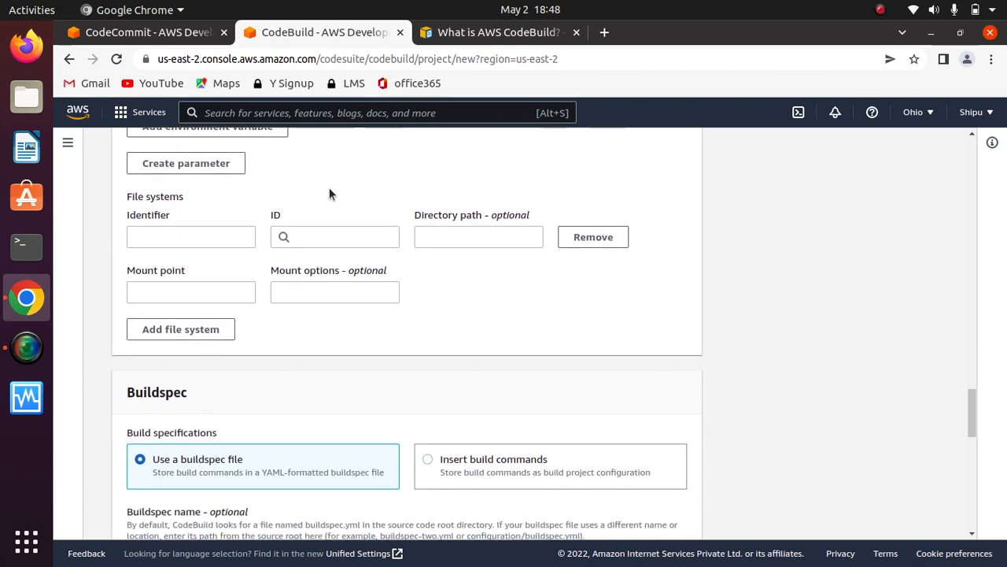
scroll(330, 193, "down", 4)
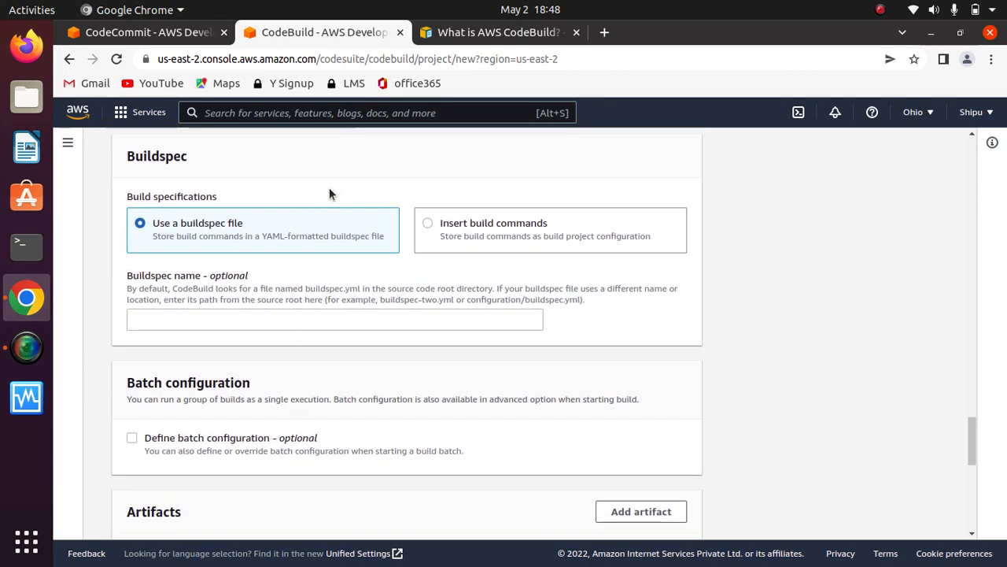
scroll(329, 187, "up", 6)
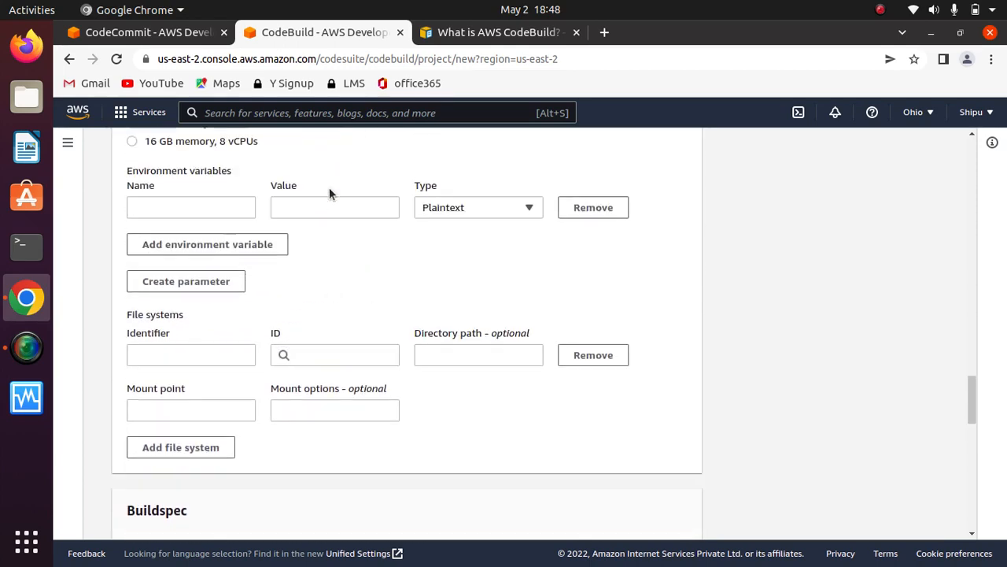
scroll(329, 187, "down", 5)
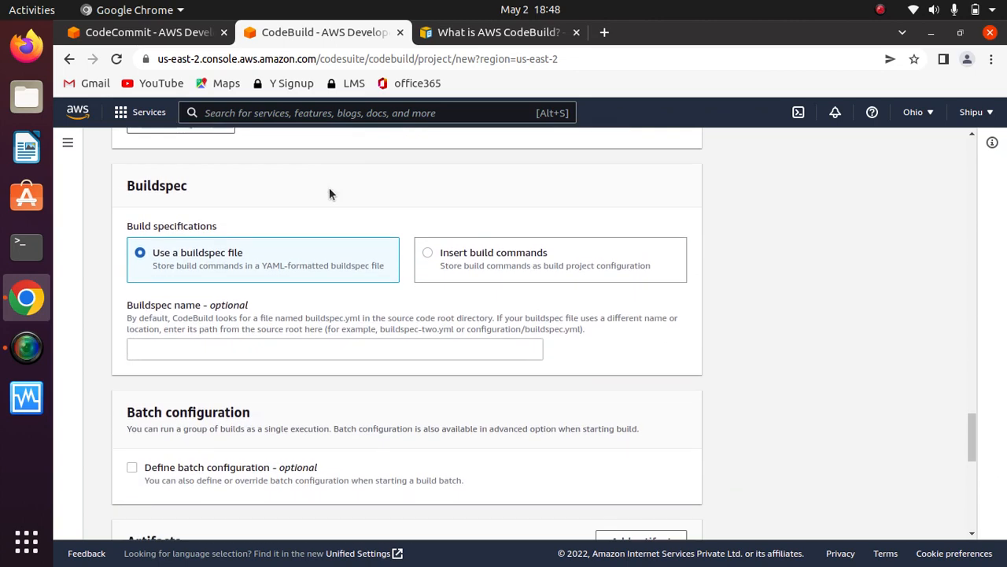
- Examine the Buildspec section and the batch configuration option of the build project
scroll(328, 192, "down", 1)
left_click_drag(210, 154, 126, 154)
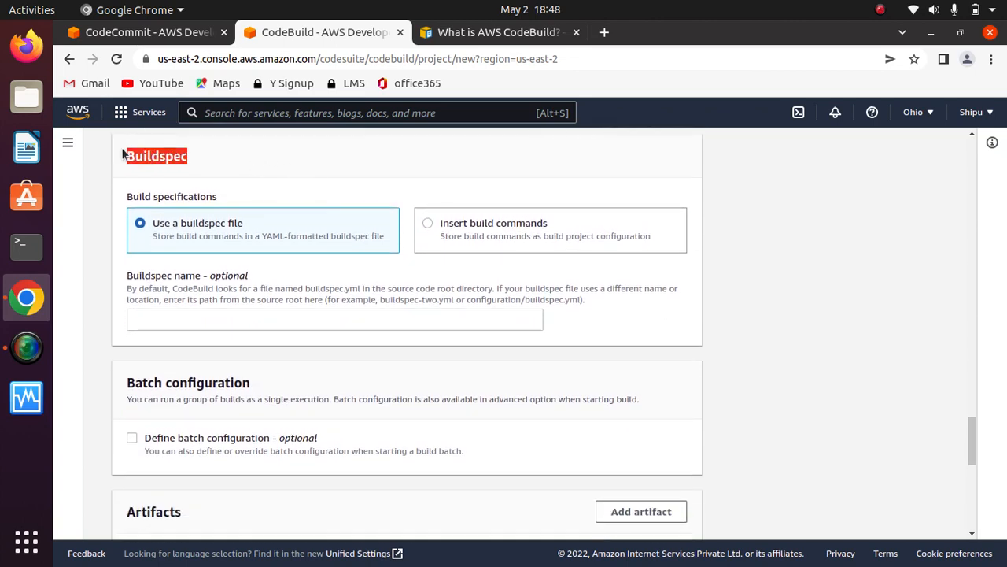
left_click(237, 155)
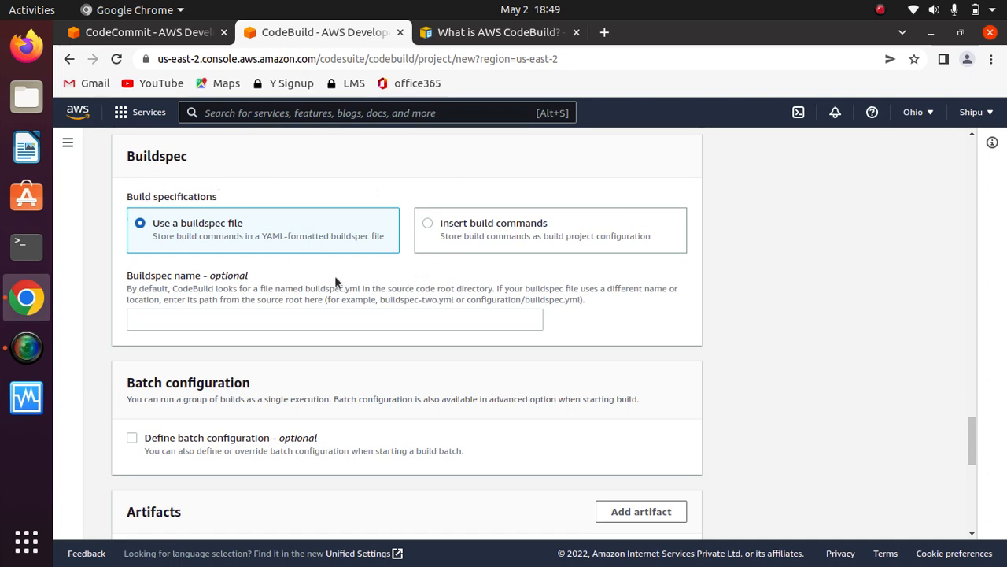
scroll(333, 281, "down", 3)
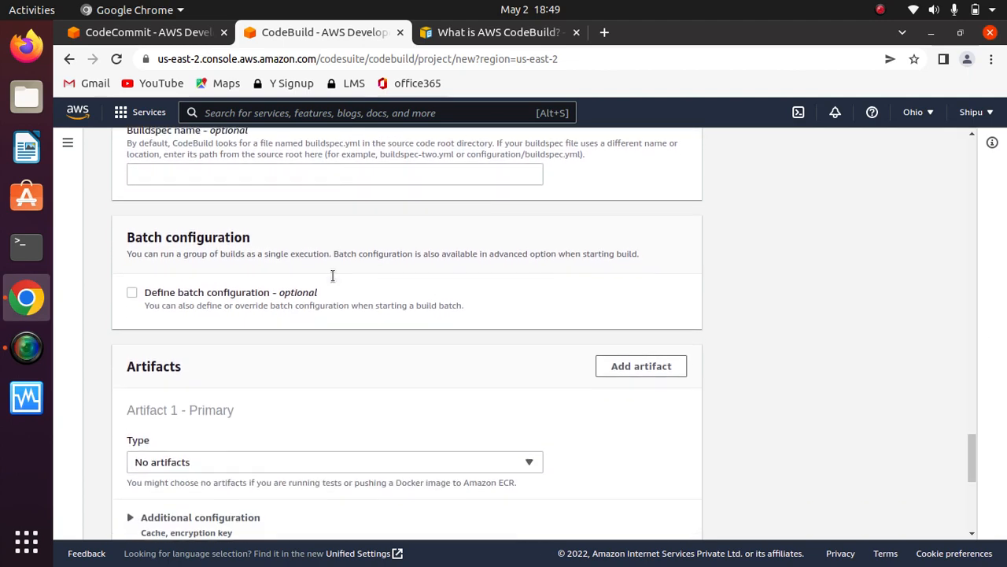
scroll(332, 275, "up", 2)
scroll(332, 244, "up", 2)
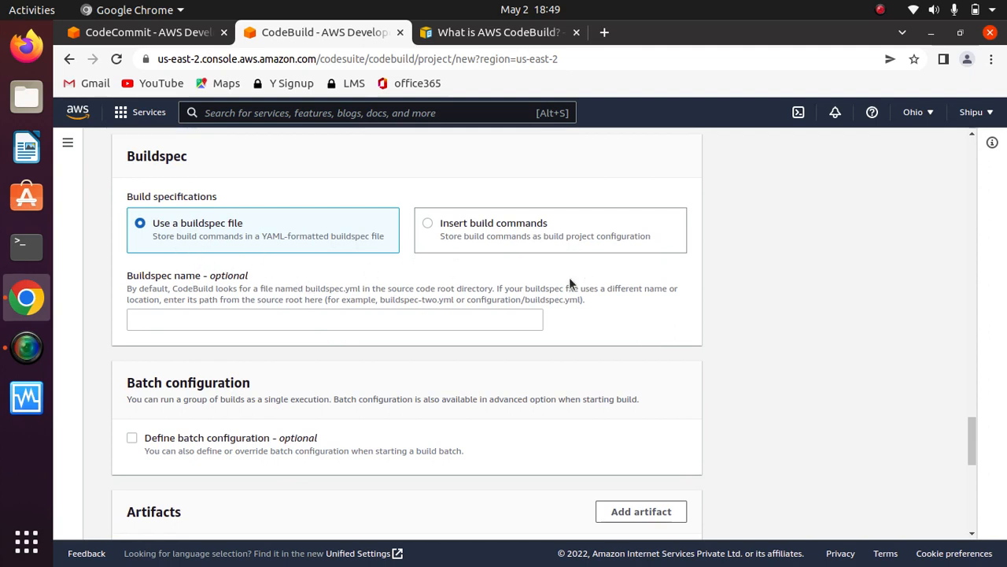
- Look through the build commands template in the editor, and return to using a buildspec file
left_click(430, 228)
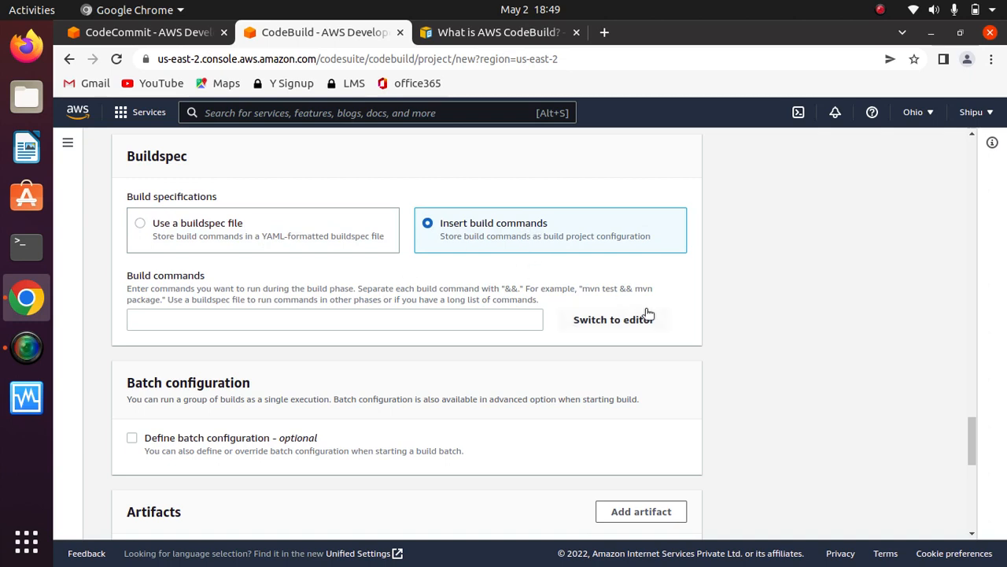
left_click(621, 321)
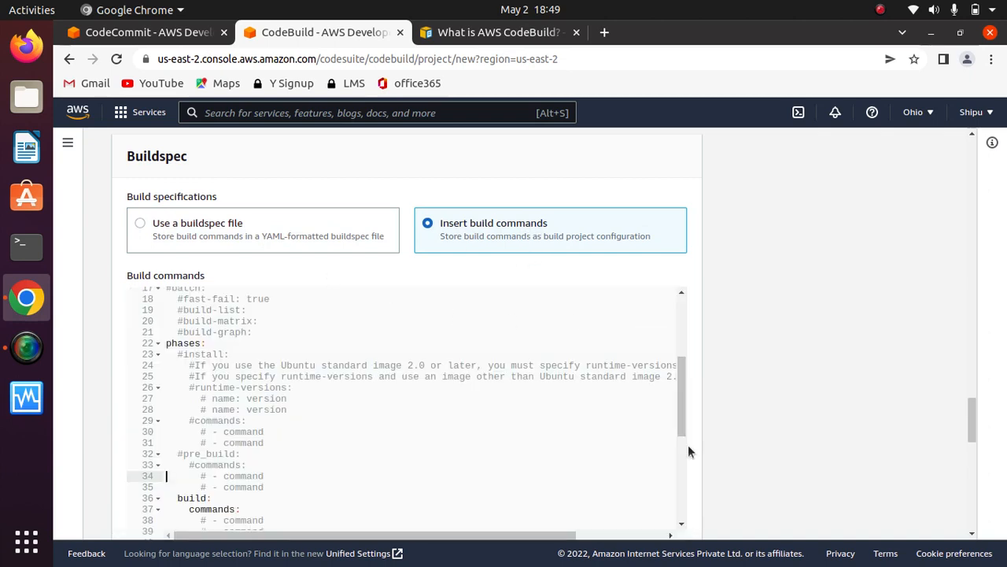
left_click_drag(675, 386, 691, 515)
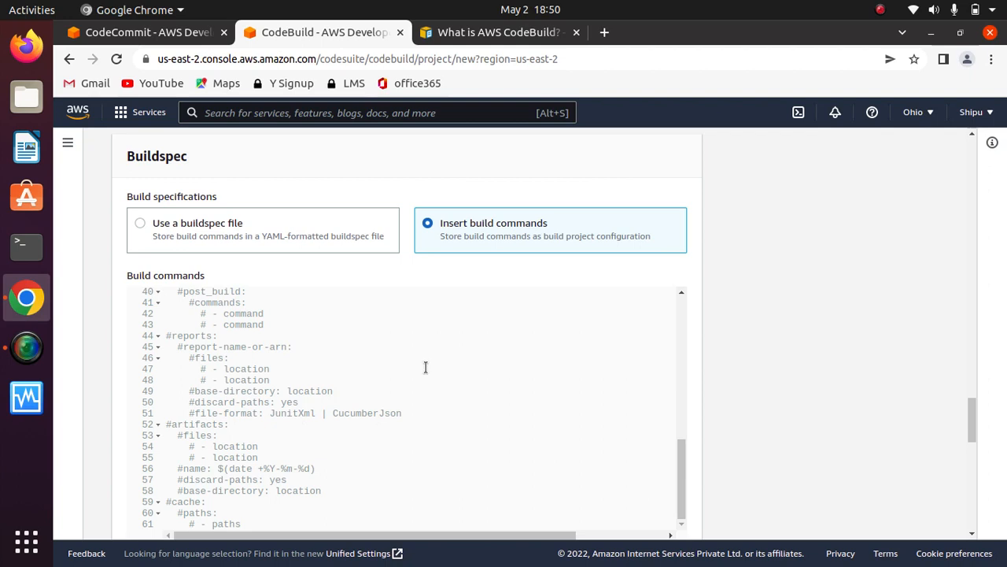
left_click_drag(681, 472, 685, 387)
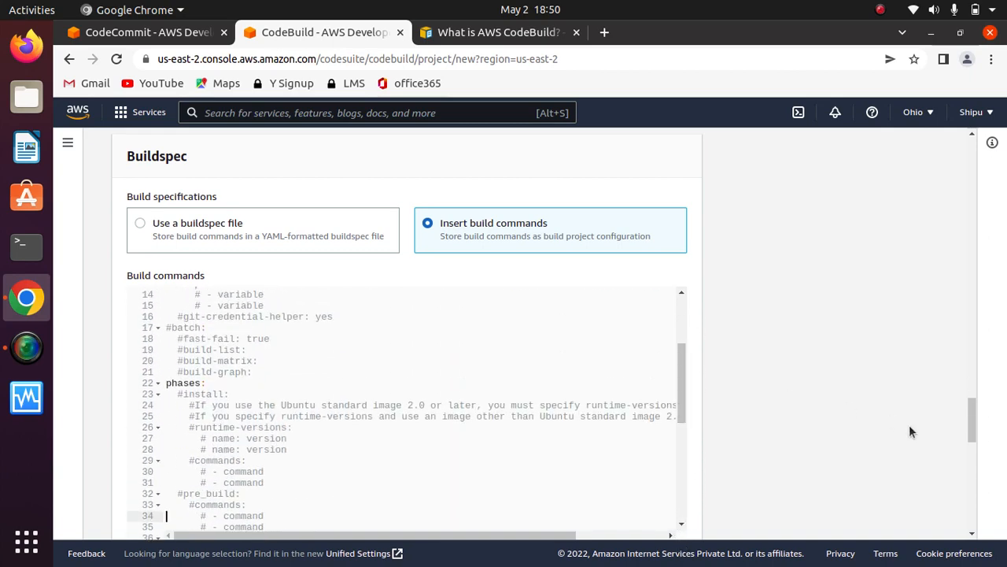
left_click(141, 228)
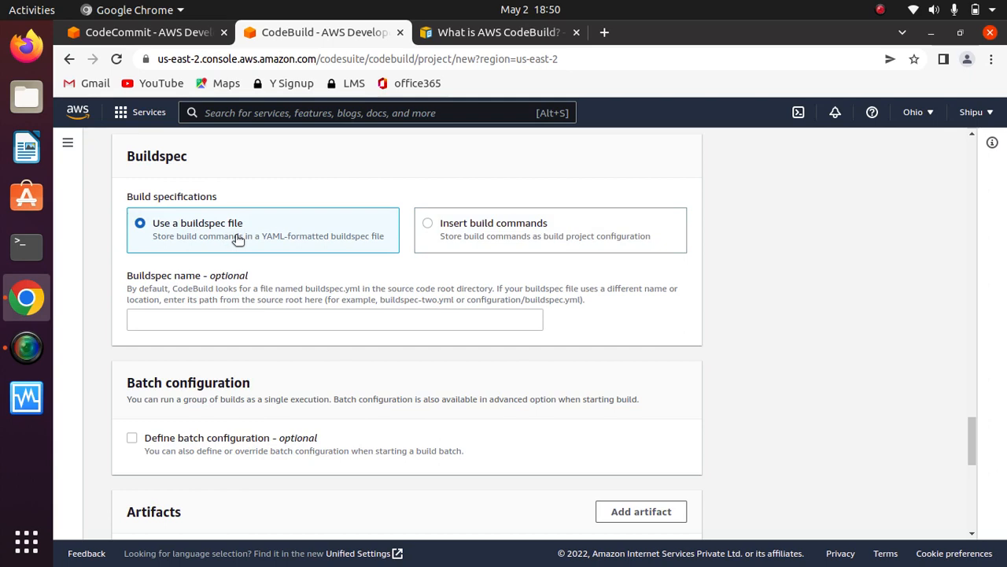
- Look through the artifact types available for the primary artifact and keep No artifacts
scroll(617, 314, "down", 4)
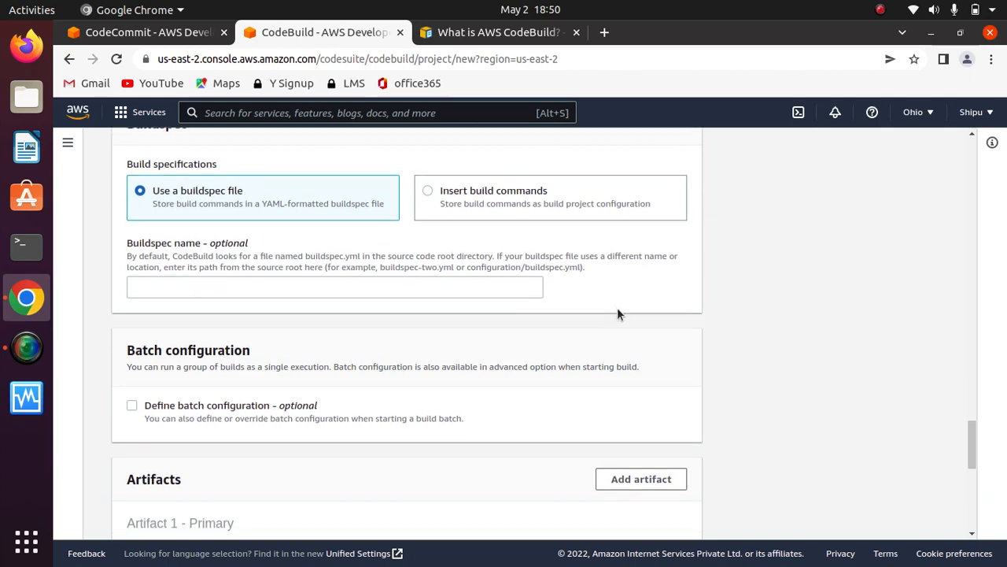
scroll(617, 314, "up", 1)
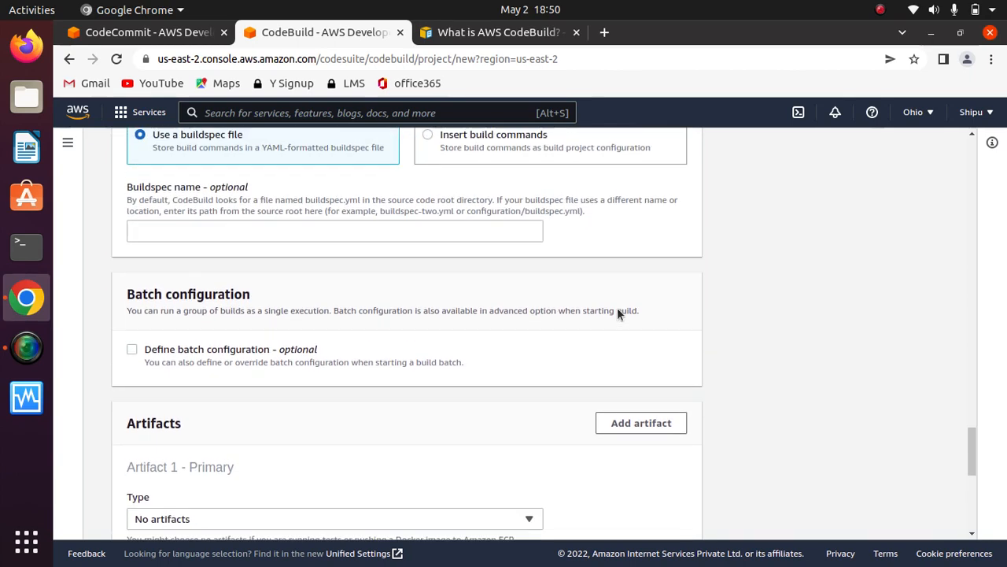
scroll(616, 315, "down", 3)
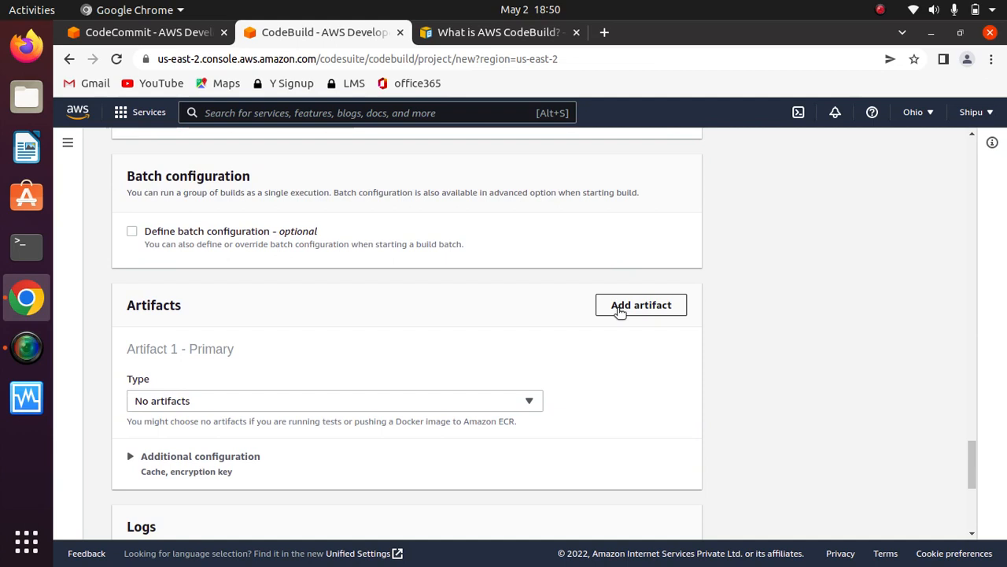
scroll(620, 313, "down", 3)
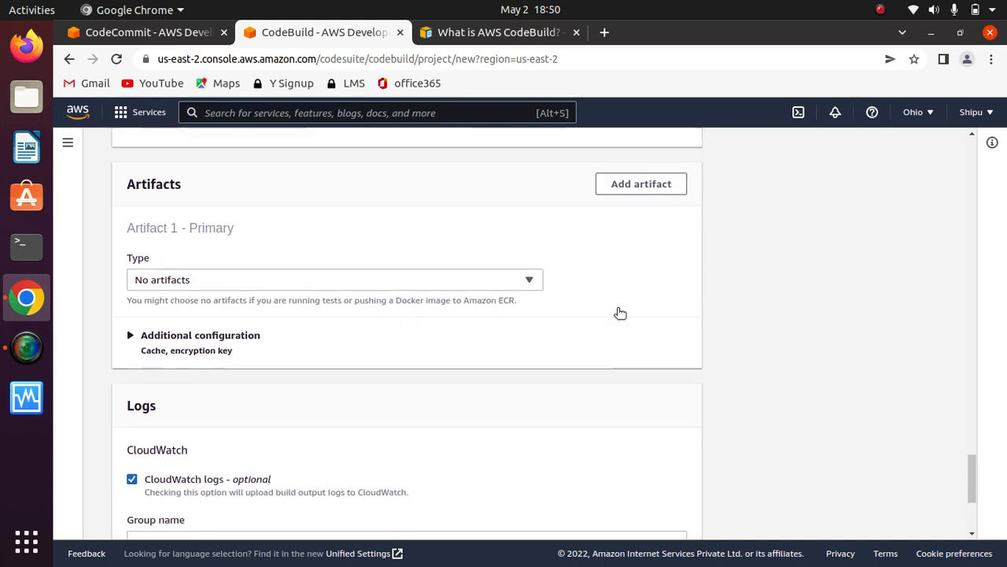
left_click(501, 288)
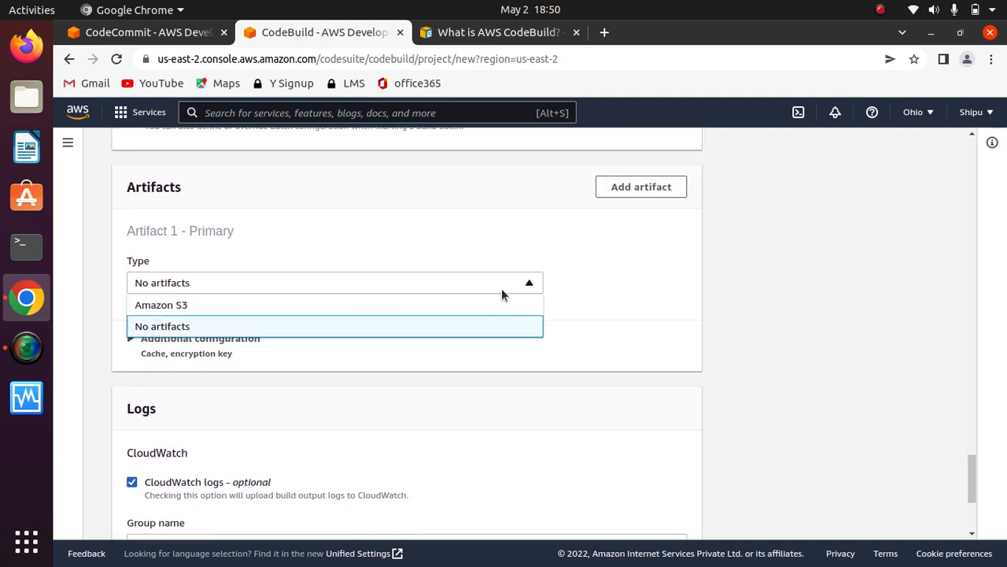
left_click(618, 273)
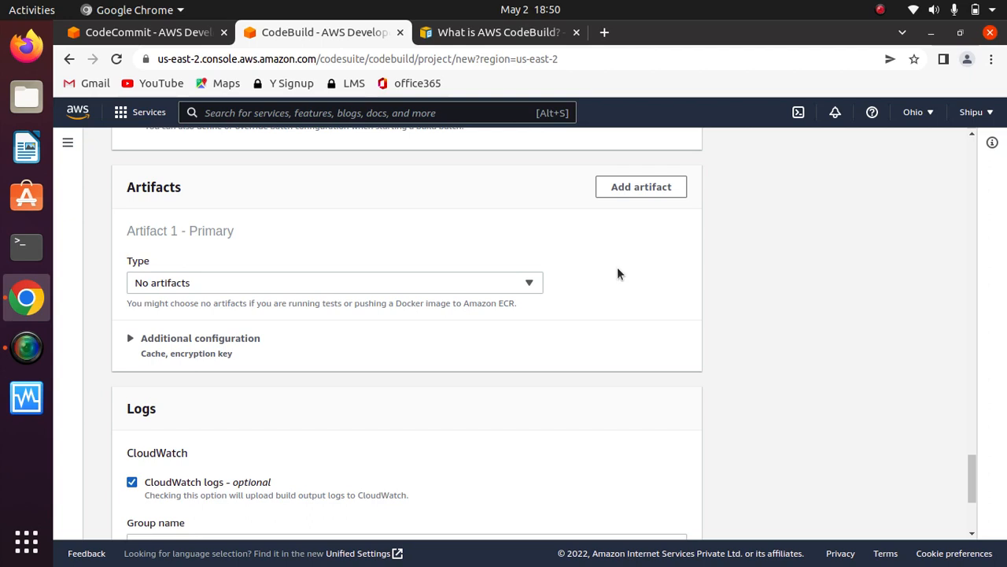
left_click(518, 284)
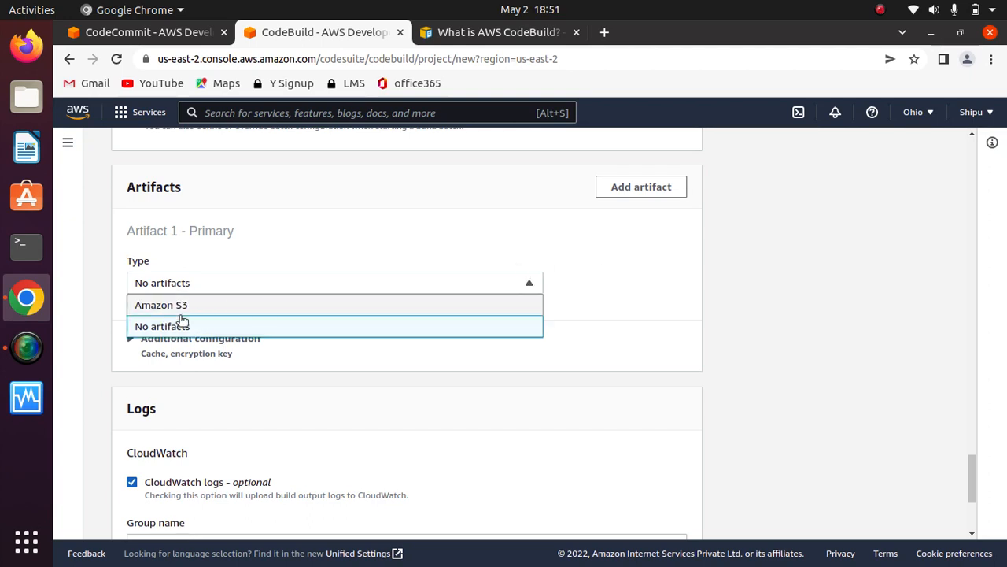
left_click(350, 228)
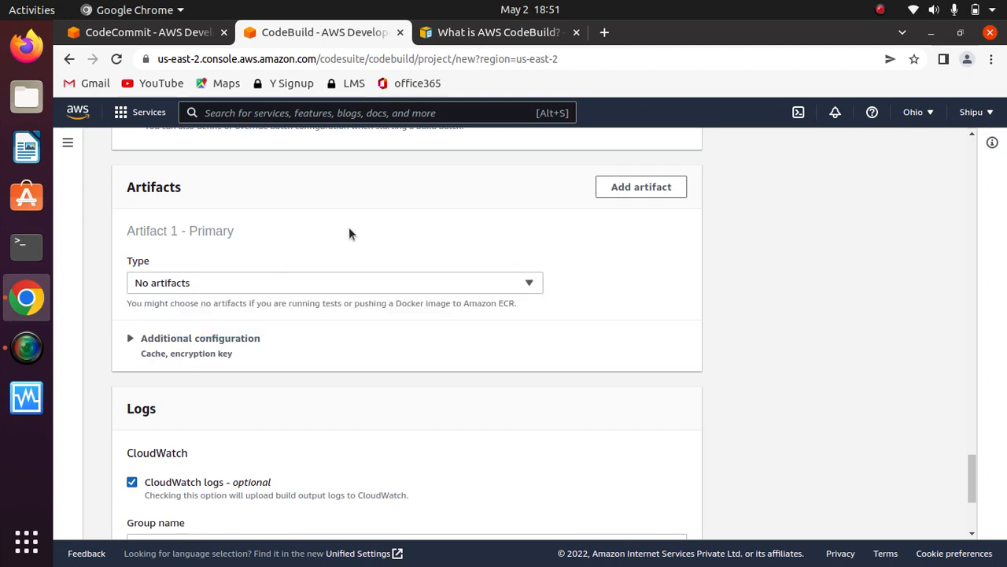
left_click(475, 282)
left_click(283, 243)
- Examine the encryption key and cache settings in the artifacts' additional configuration
scroll(285, 245, "down", 3)
left_click(141, 227)
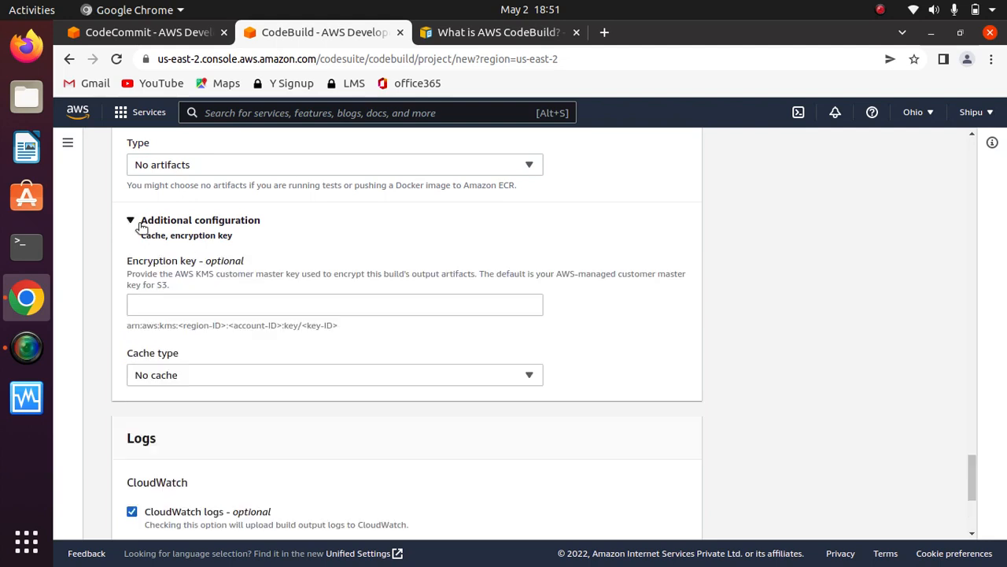
left_click(137, 229)
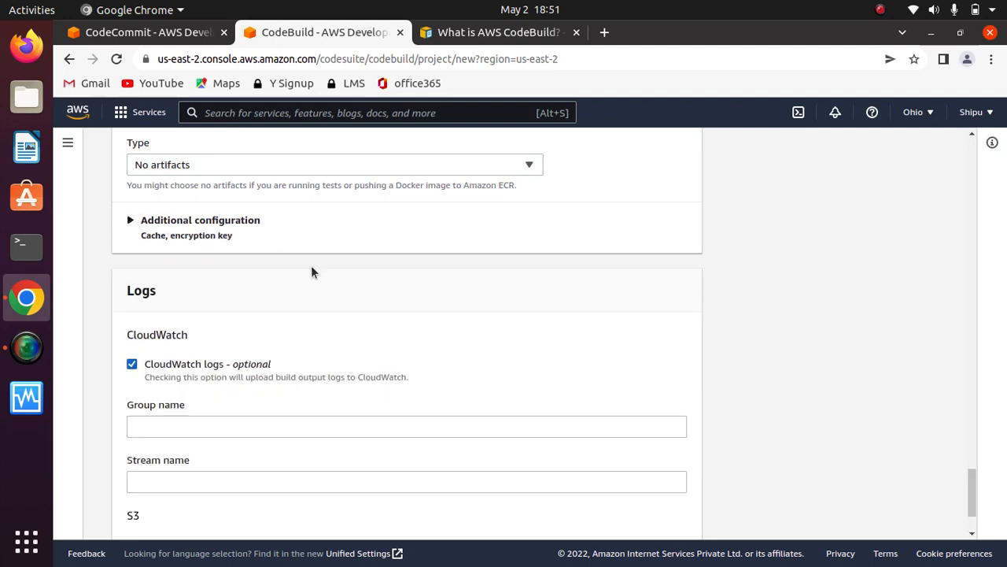
- Examine the CloudWatch and S3 log options, leaving S3 logs disabled
scroll(793, 278, "down", 3)
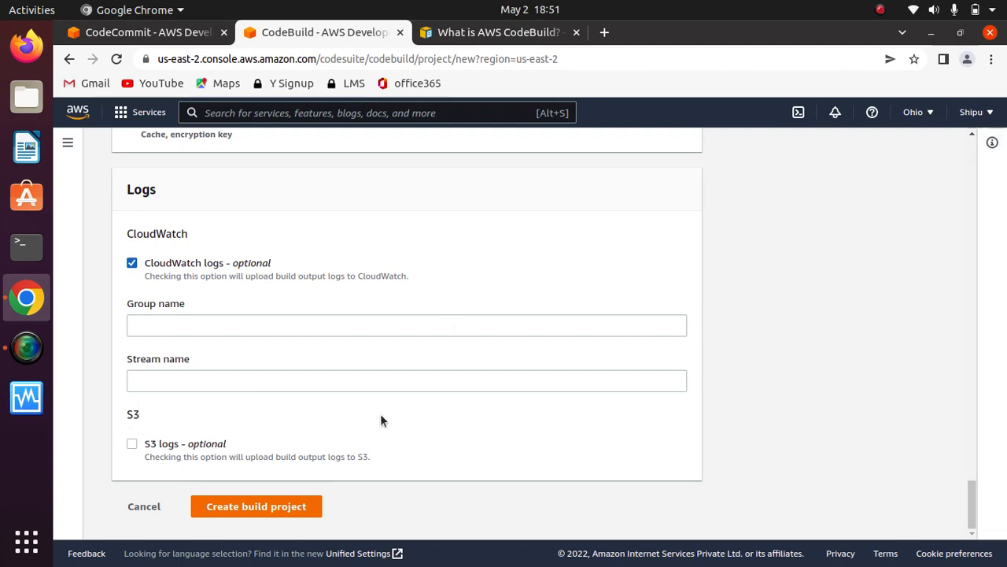
left_click(133, 443)
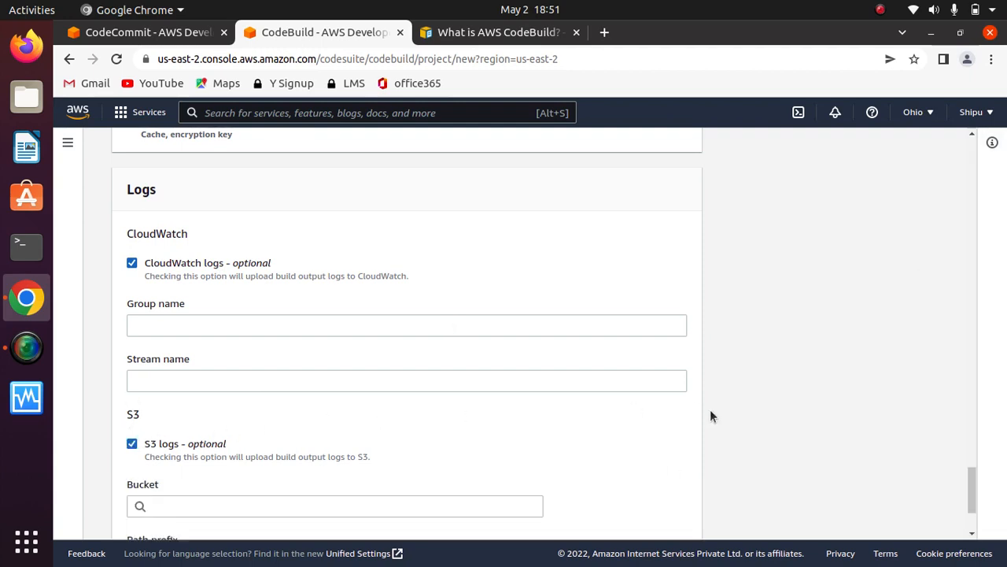
left_click_drag(969, 479, 969, 516)
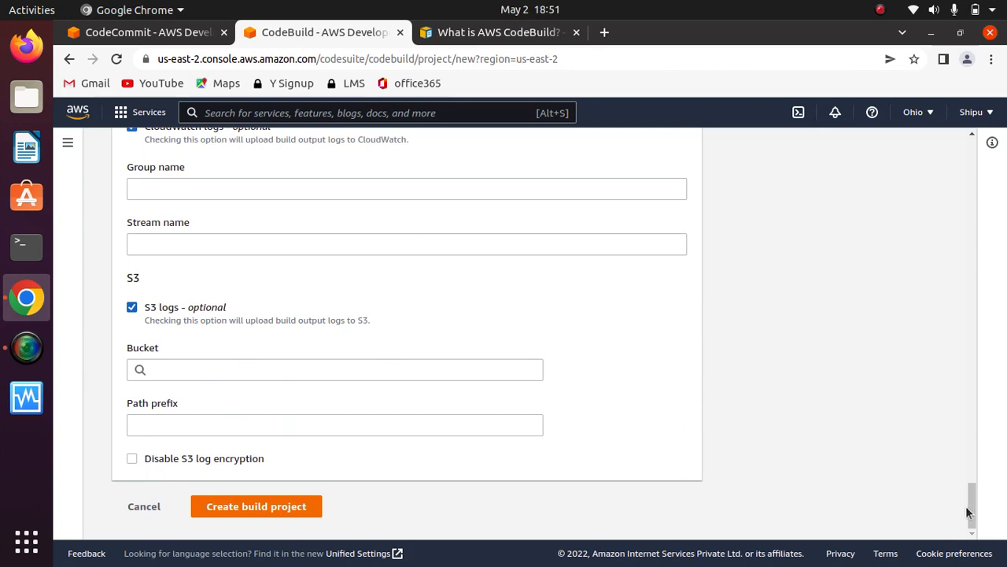
mouse_move(972, 520)
left_mouse_down()
mouse_move(967, 492)
mouse_move(973, 501)
left_mouse_up()
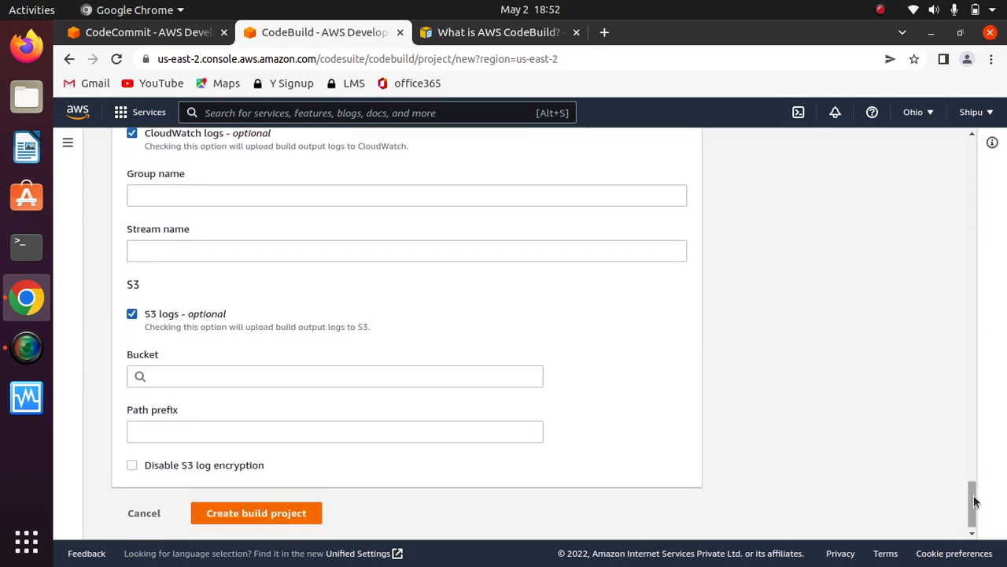
left_click(132, 314)
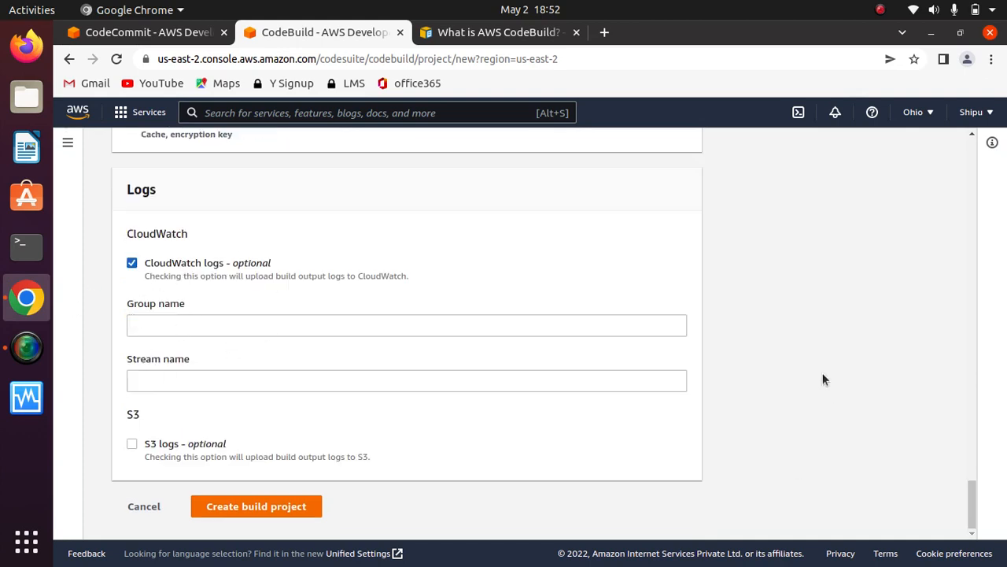
- Create the build project and look over its configuration and build history
left_click(277, 509)
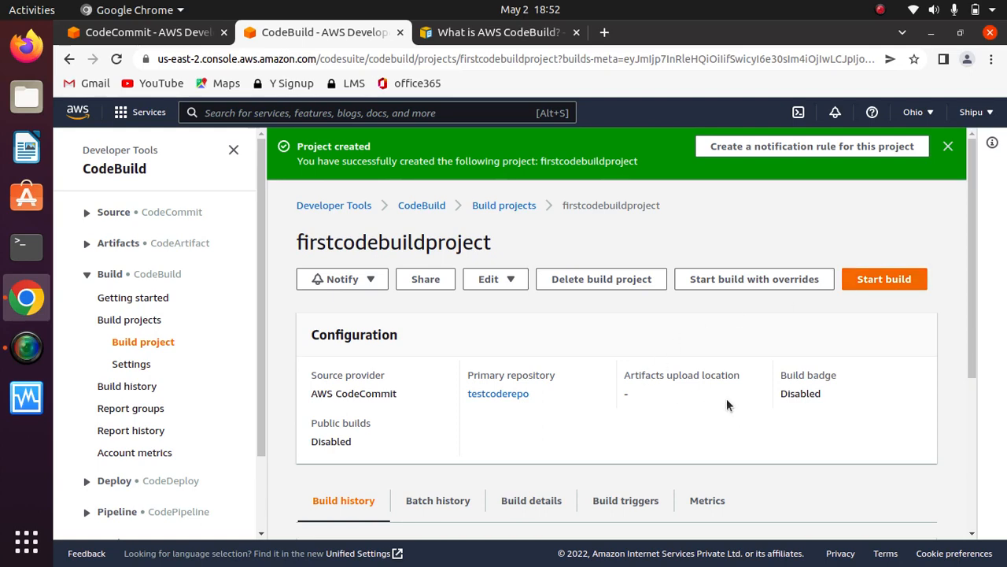
scroll(982, 438, "down", 6)
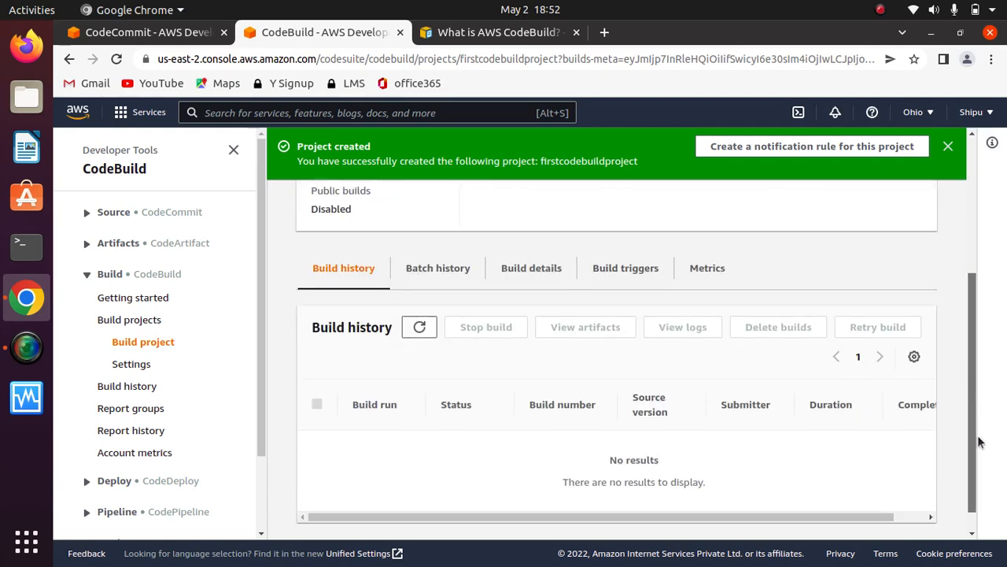
scroll(981, 287, "up", 5)
scroll(981, 287, "up", 1)
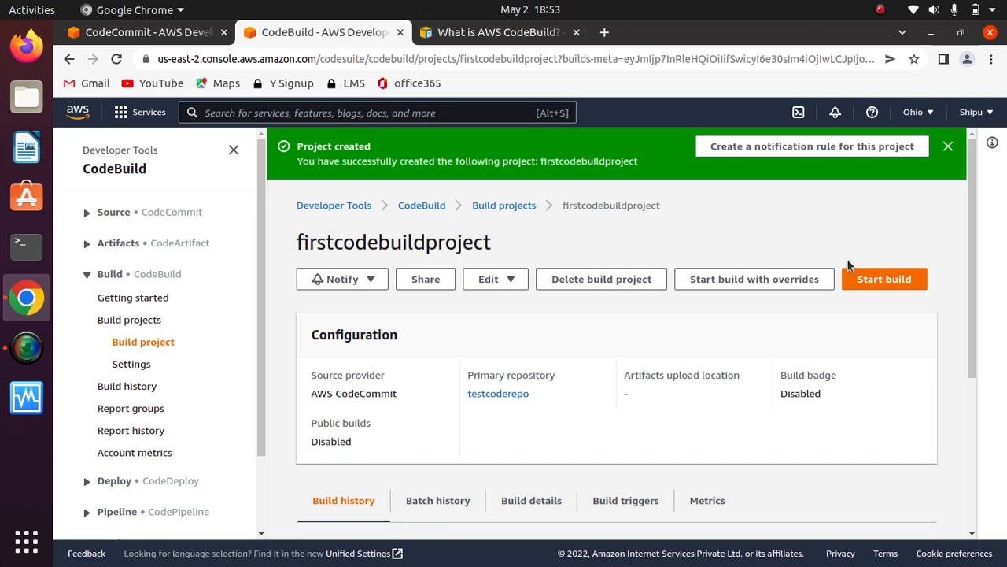
- Open the buildspec.yml file from the testcoderepo repository in CodeCommit
left_click(138, 32)
left_click(85, 182)
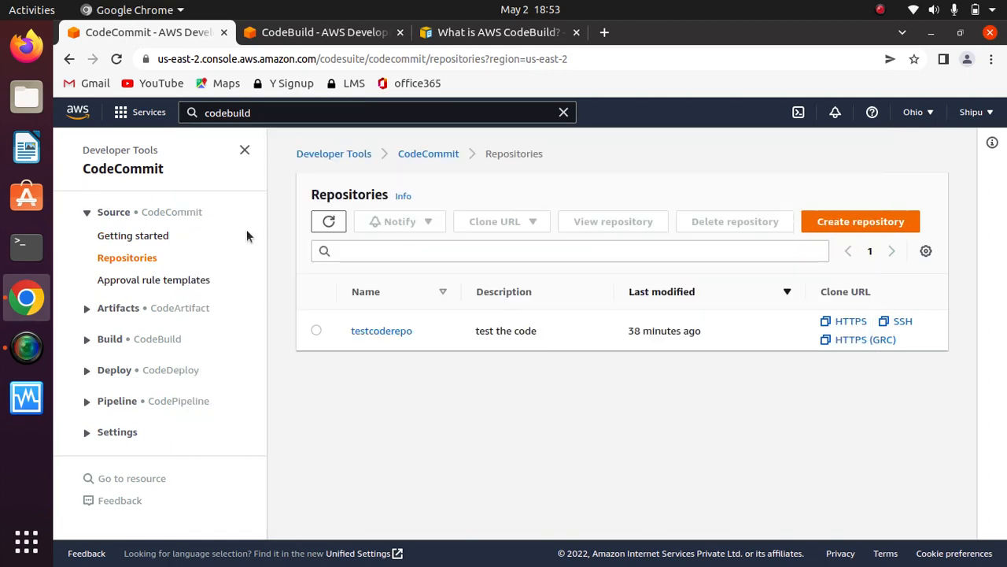
left_click(382, 331)
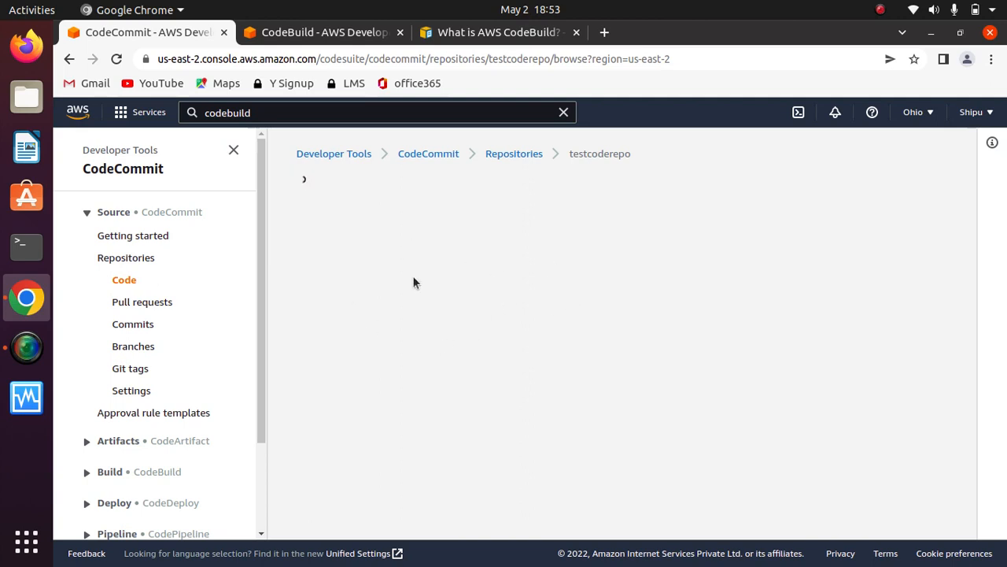
left_click(120, 262)
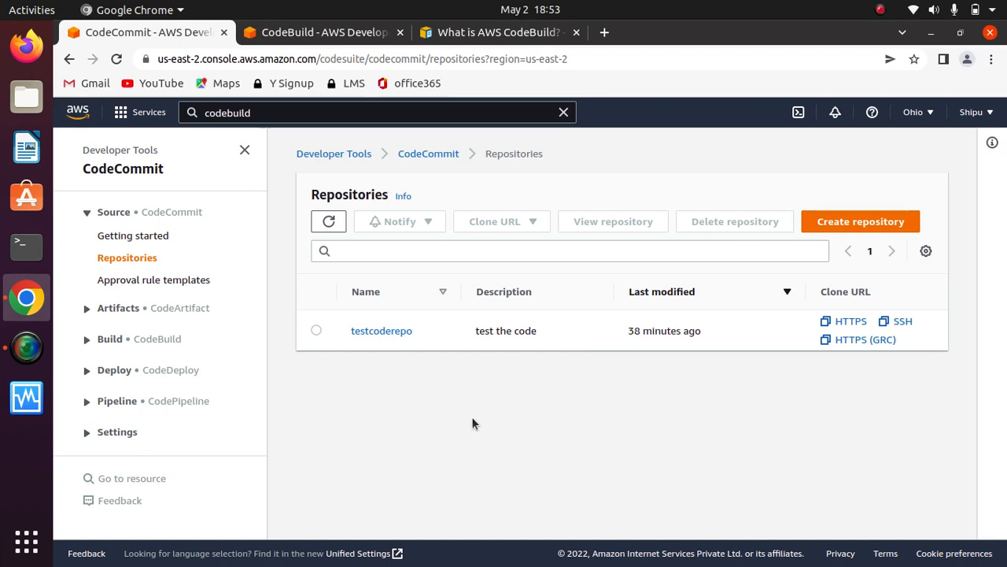
left_click(376, 332)
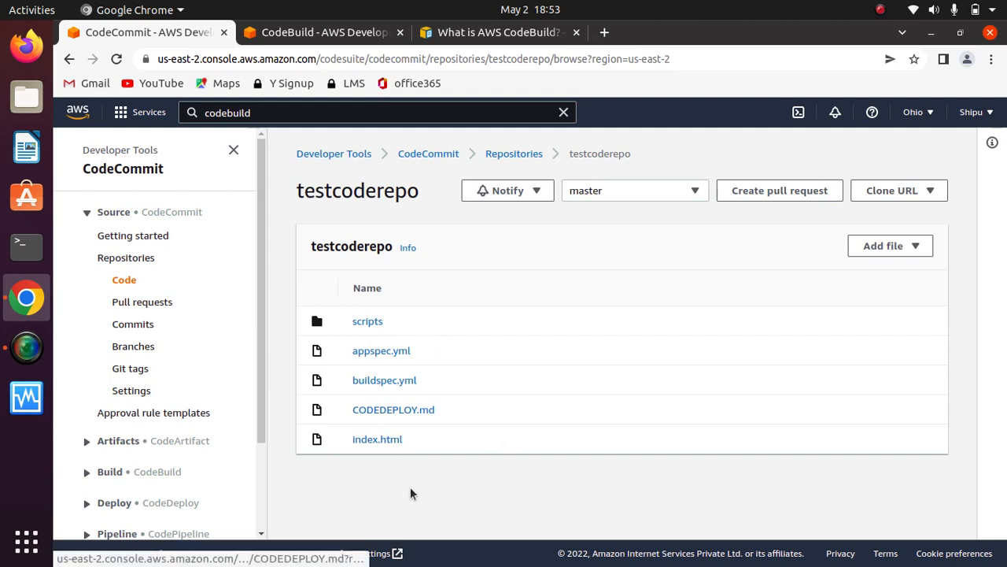
left_click(385, 382)
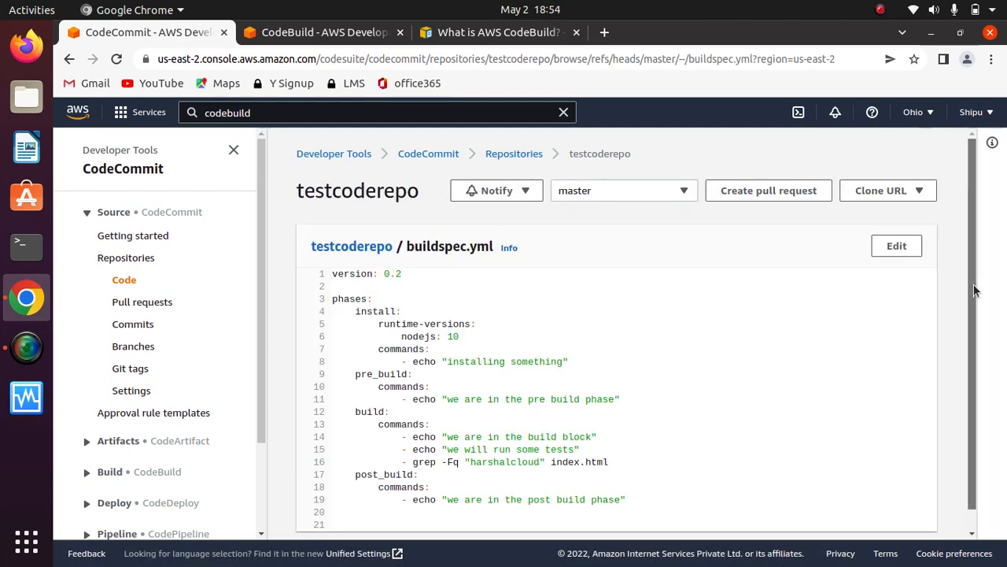
- Examine the version declaration at the start of buildspec.yml
left_click_drag(974, 289, 973, 266)
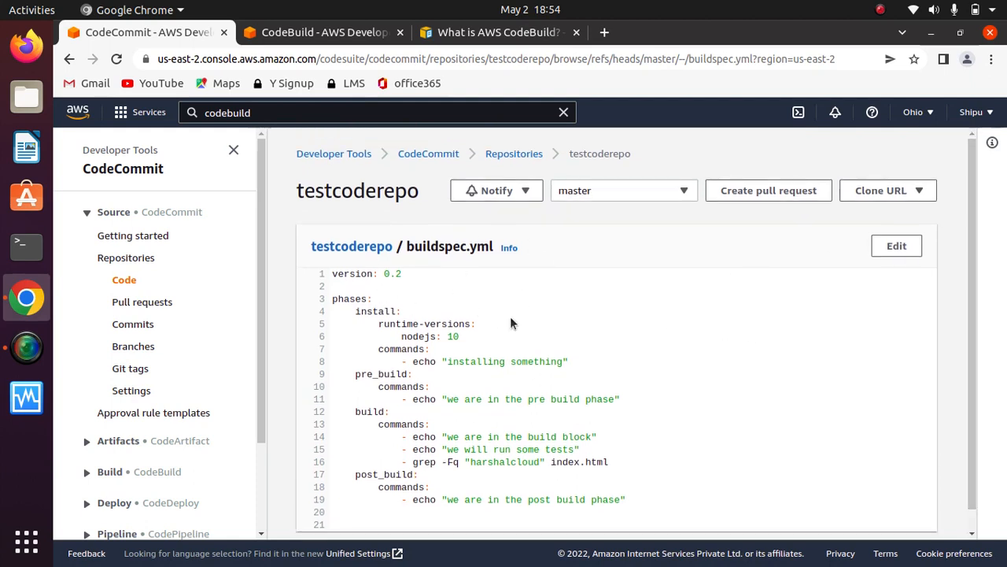
left_click_drag(406, 276, 329, 275)
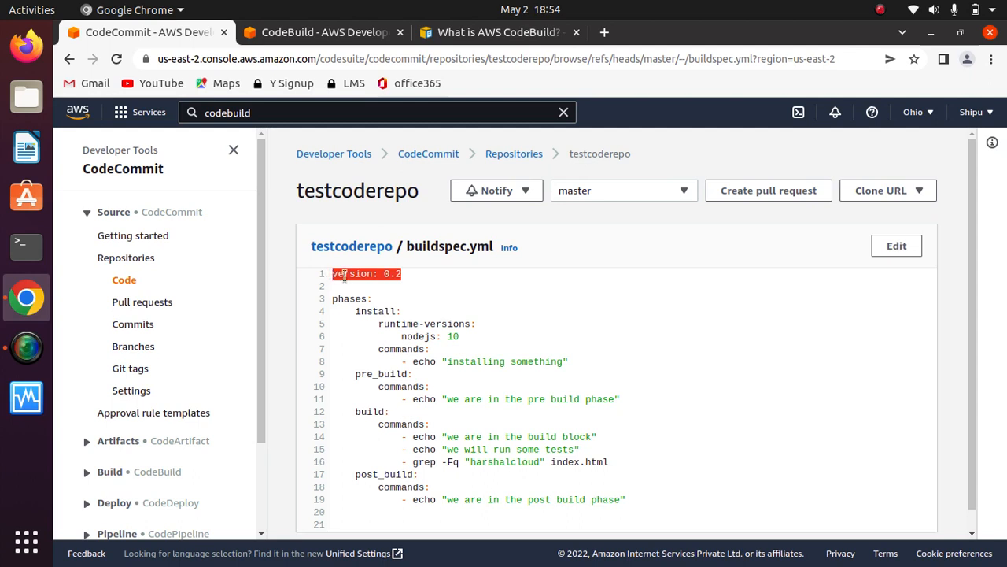
left_click(437, 286)
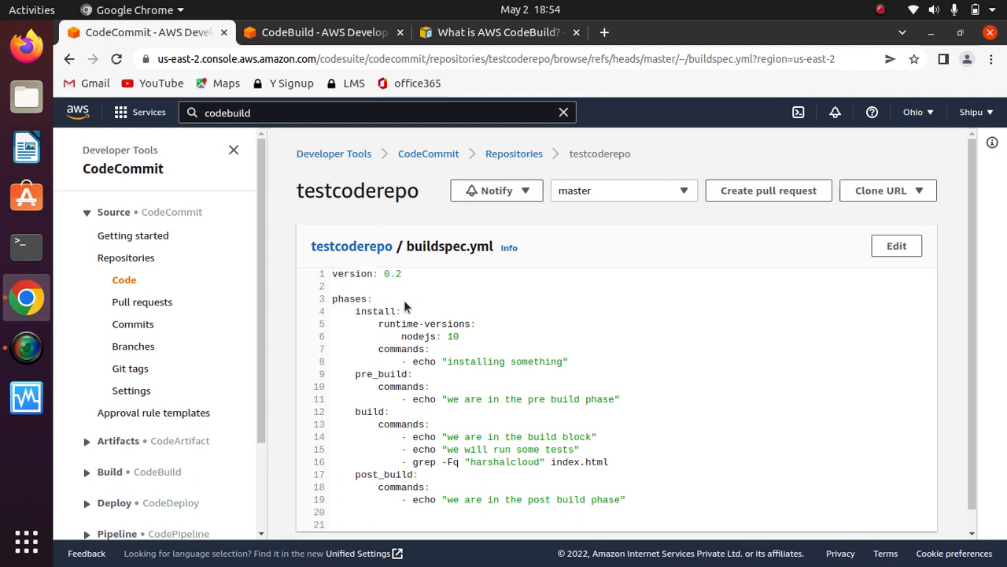
- Examine the install, pre_build, build and post_build phases and their commands in buildspec.yml
left_click_drag(401, 311, 344, 311)
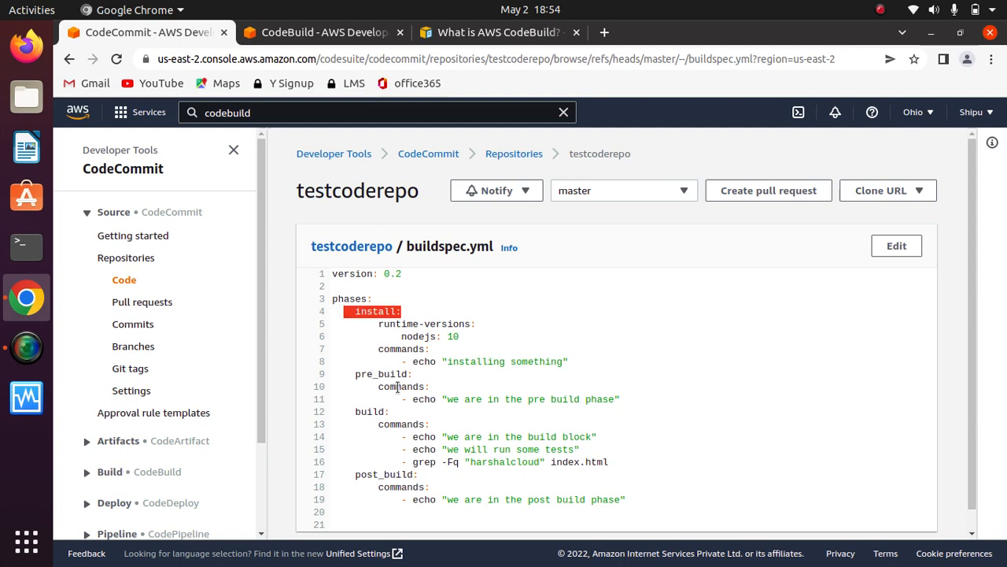
left_click_drag(414, 375, 355, 374)
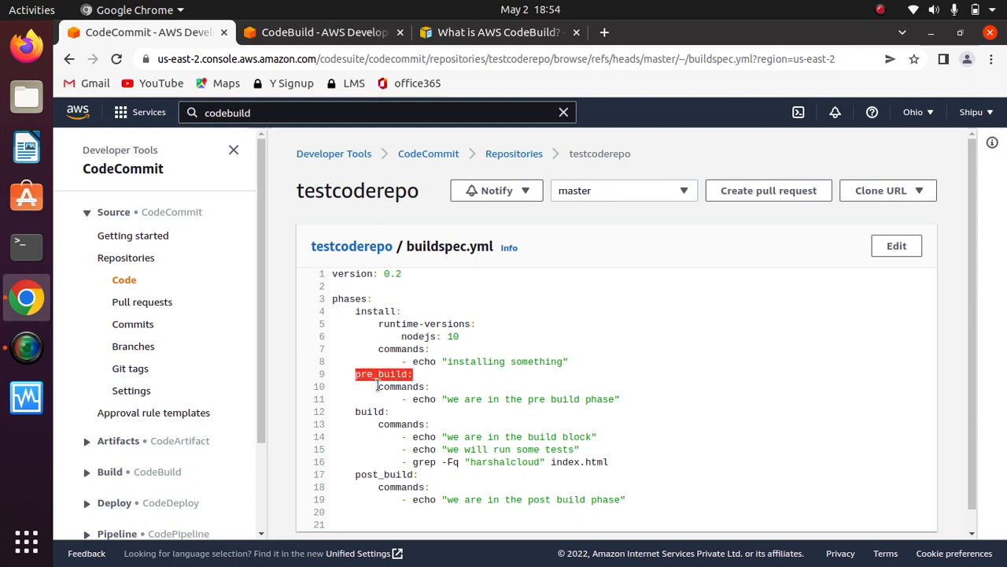
left_click_drag(390, 411, 344, 399)
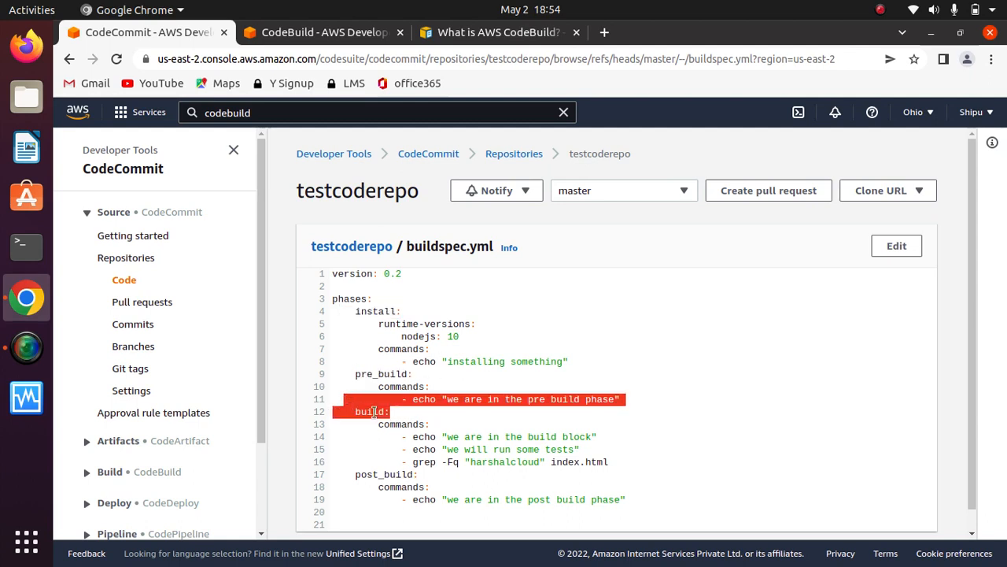
left_click(419, 476)
left_click_drag(419, 475, 356, 475)
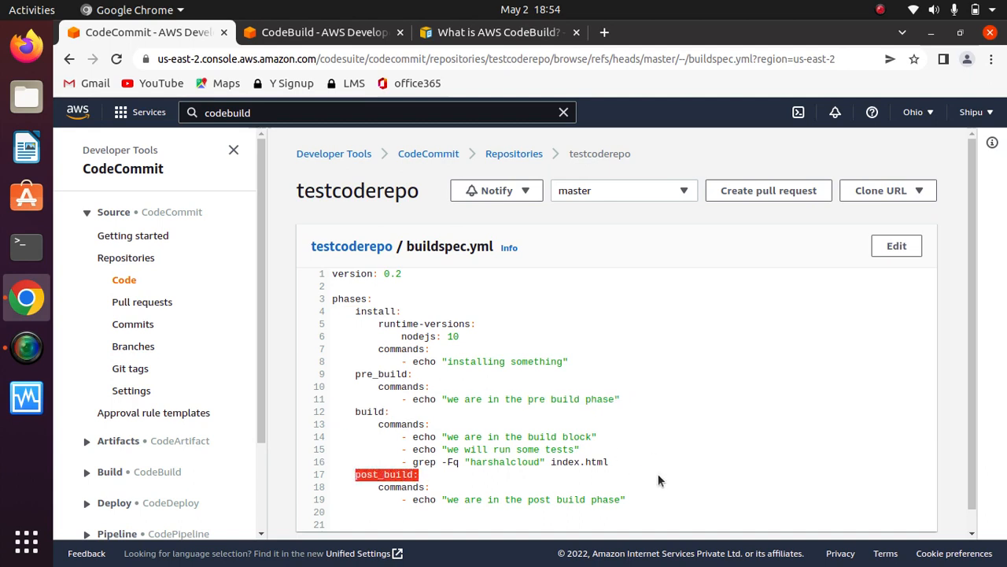
scroll(968, 447, "down", 1)
scroll(966, 425, "up", 1)
scroll(403, 405, "down", 1)
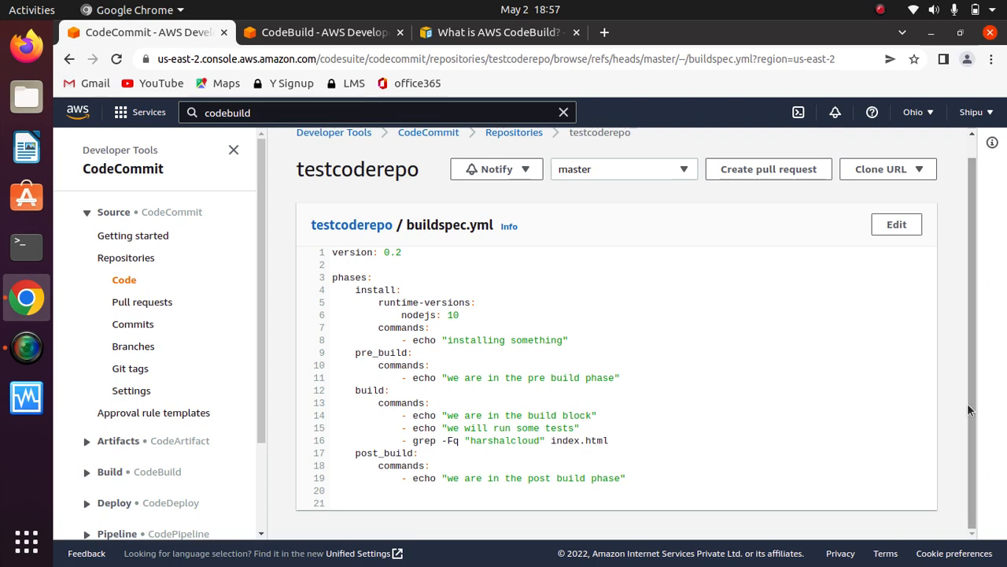
mouse_move(968, 404)
left_mouse_down()
mouse_move(975, 325)
mouse_move(965, 421)
left_mouse_up()
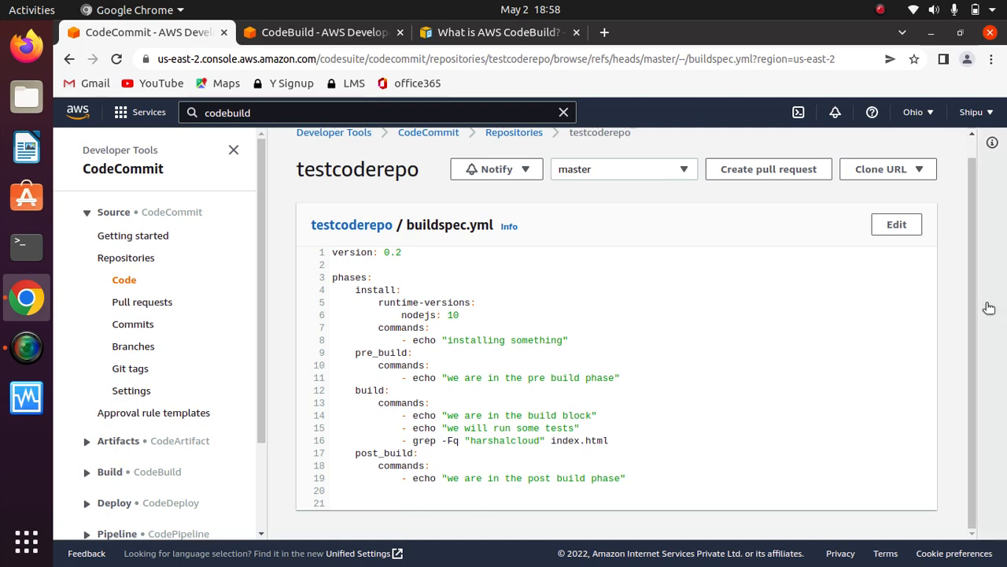
scroll(973, 248, "up", 1)
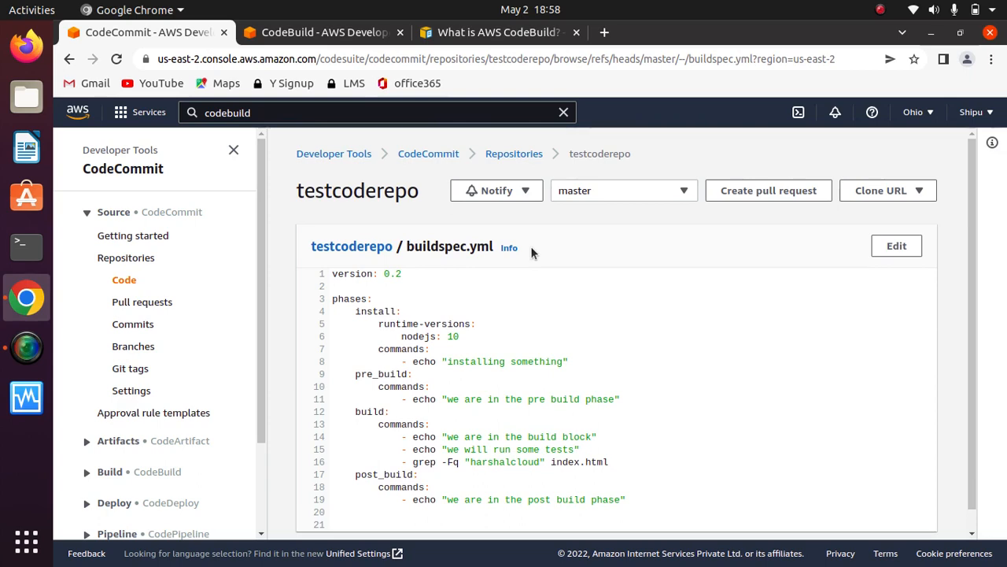
- Return to firstcodebuildproject in CodeBuild, dismiss the project-created notice and reopen the build project page
left_click(298, 35)
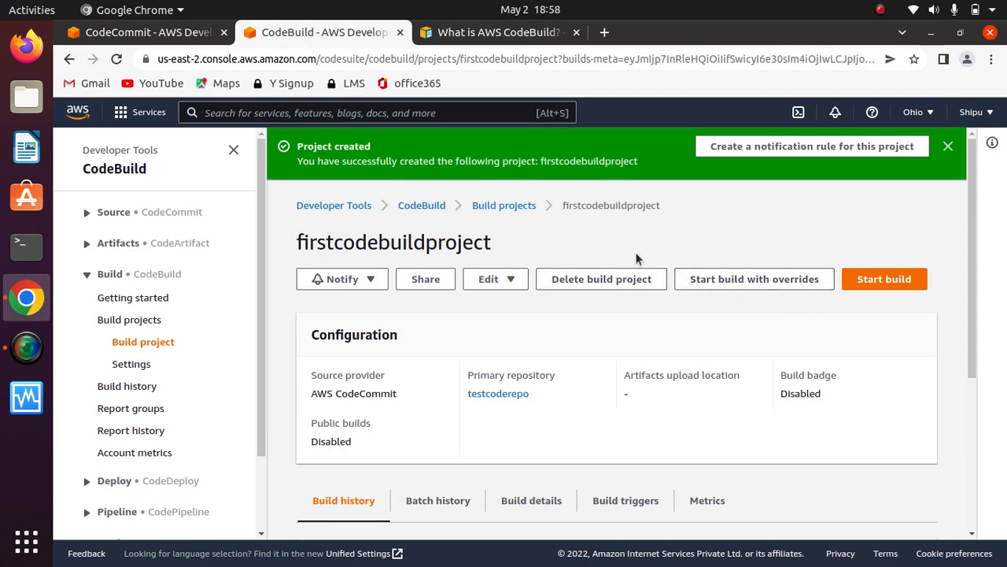
mouse_move(972, 297)
left_mouse_down()
mouse_move(985, 450)
mouse_move(978, 253)
left_mouse_up()
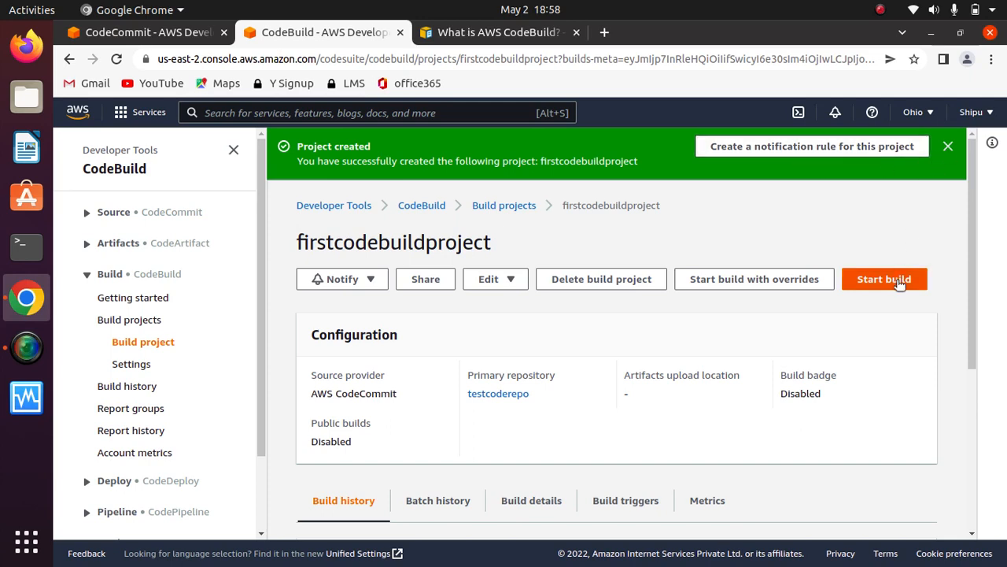
left_click(950, 146)
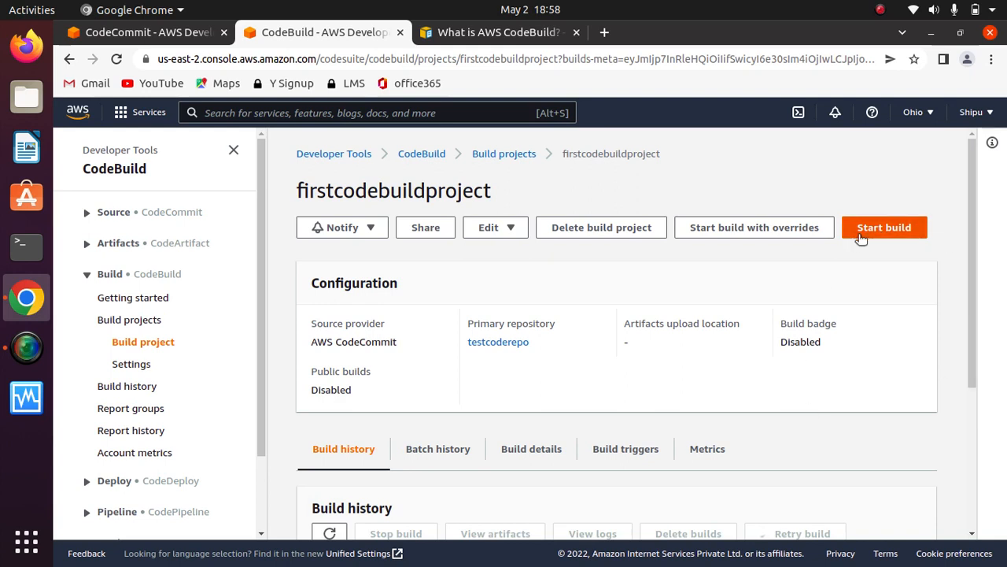
left_click(137, 343)
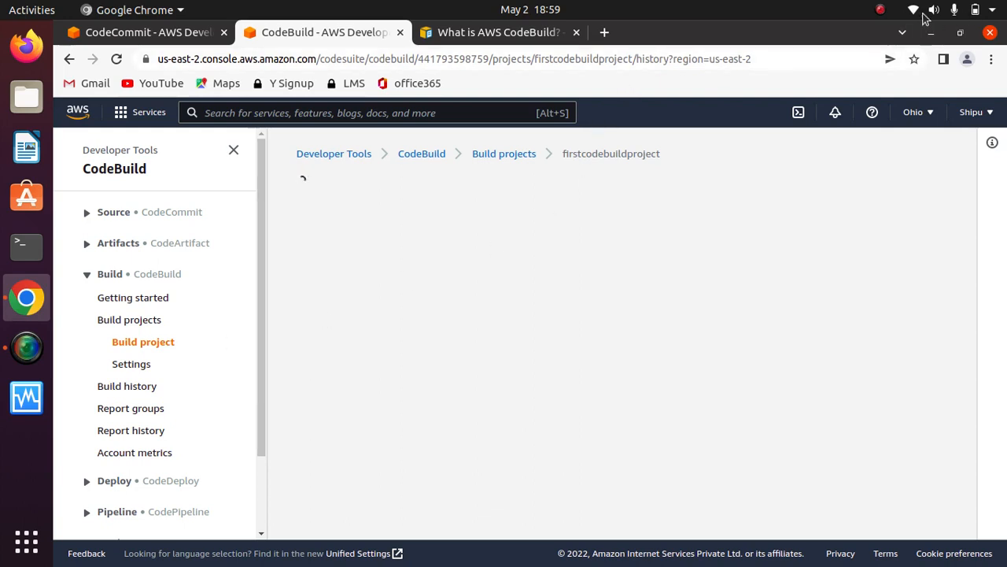
left_click(880, 10)
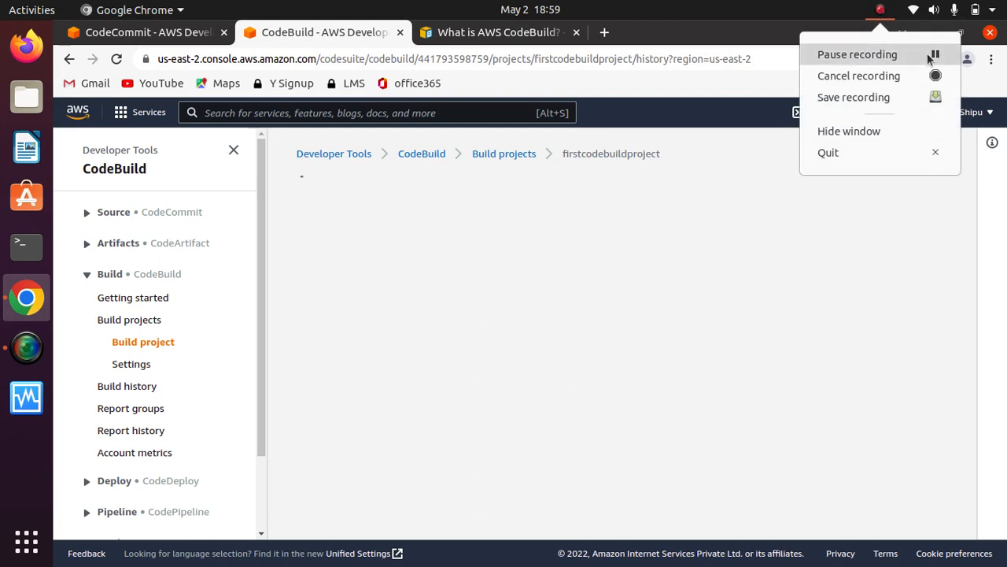
left_click(933, 57)
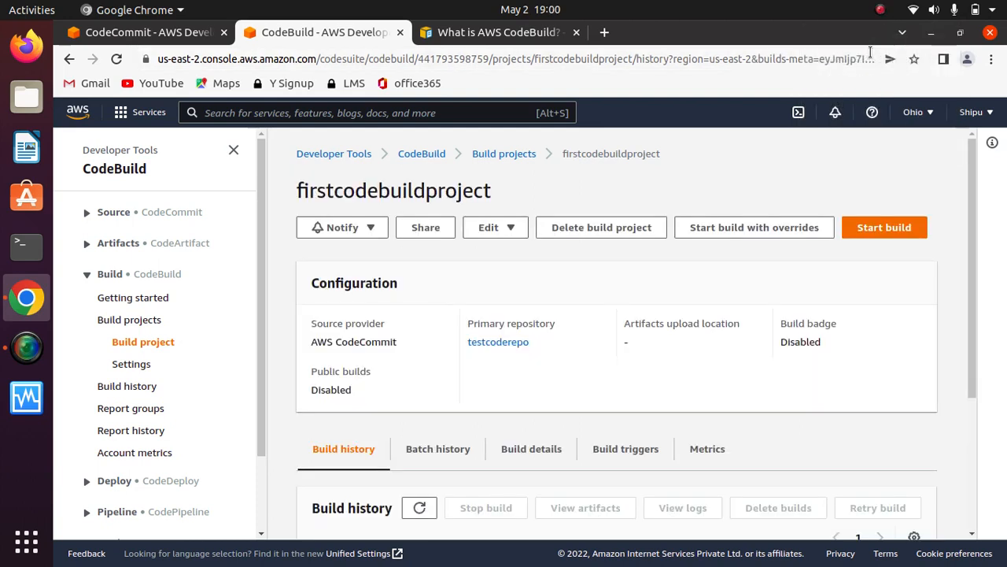
- Start a build of firstcodebuildproject and check its build status
left_click(887, 227)
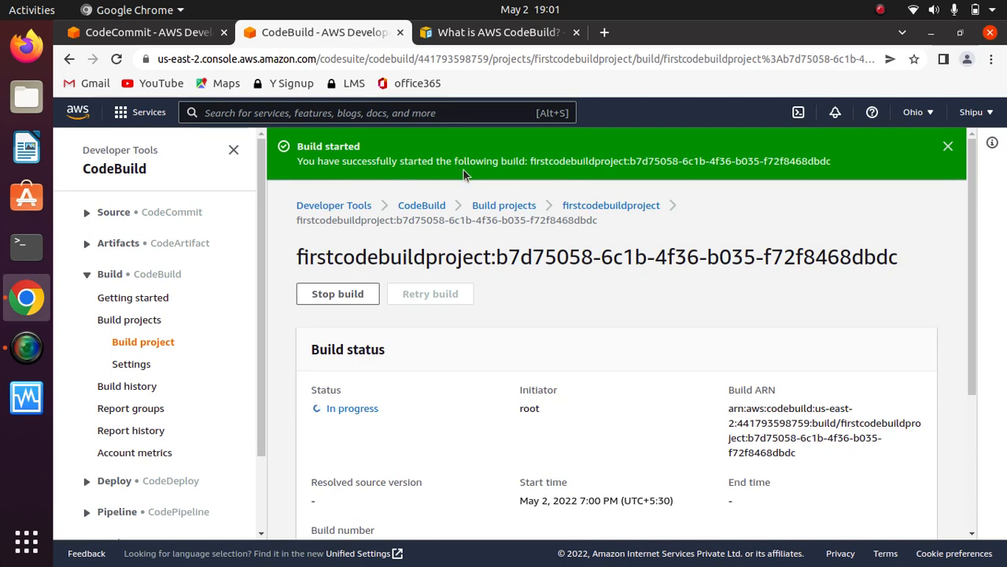
left_click_drag(973, 310, 972, 416)
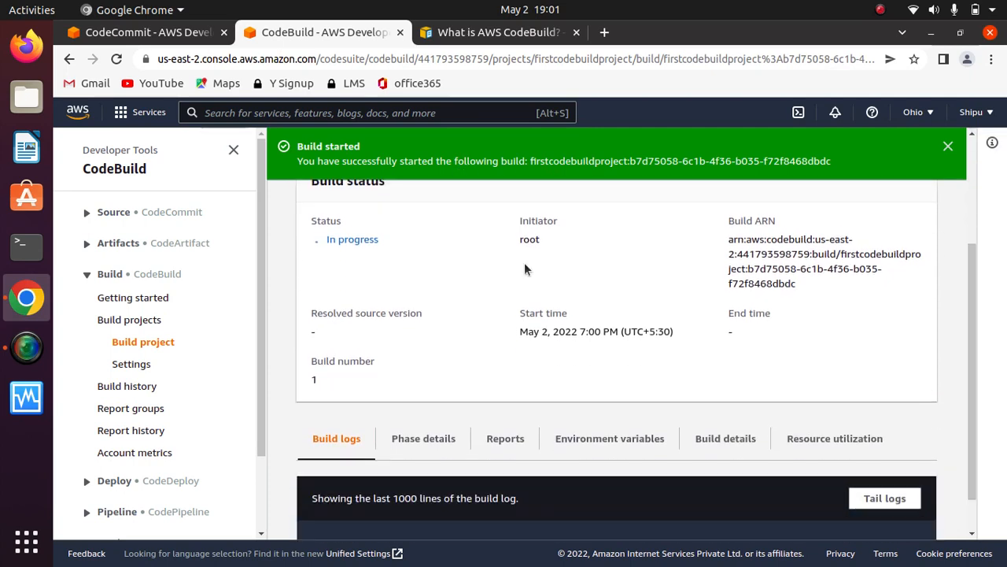
left_click_drag(381, 240, 332, 236)
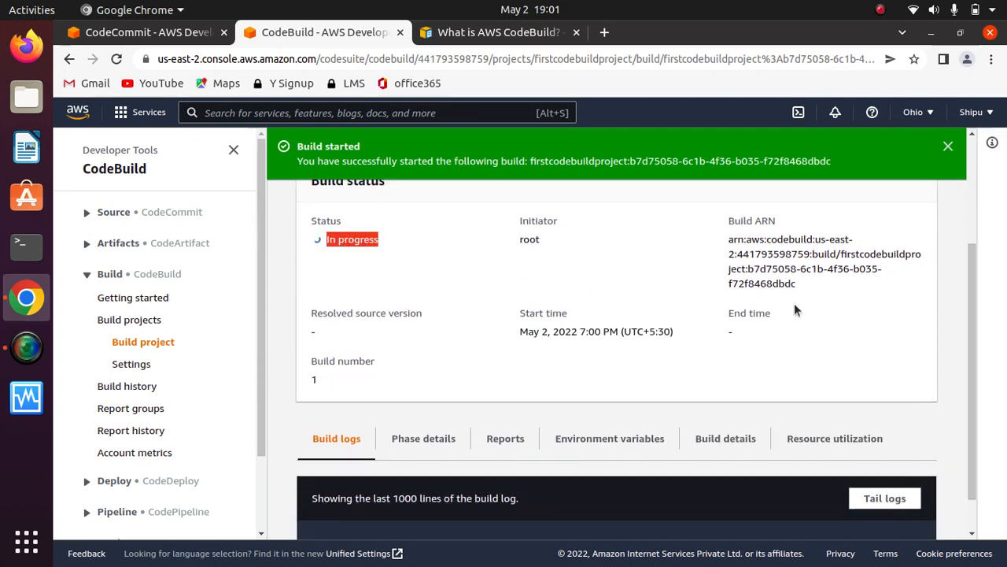
scroll(952, 433, "down", 1)
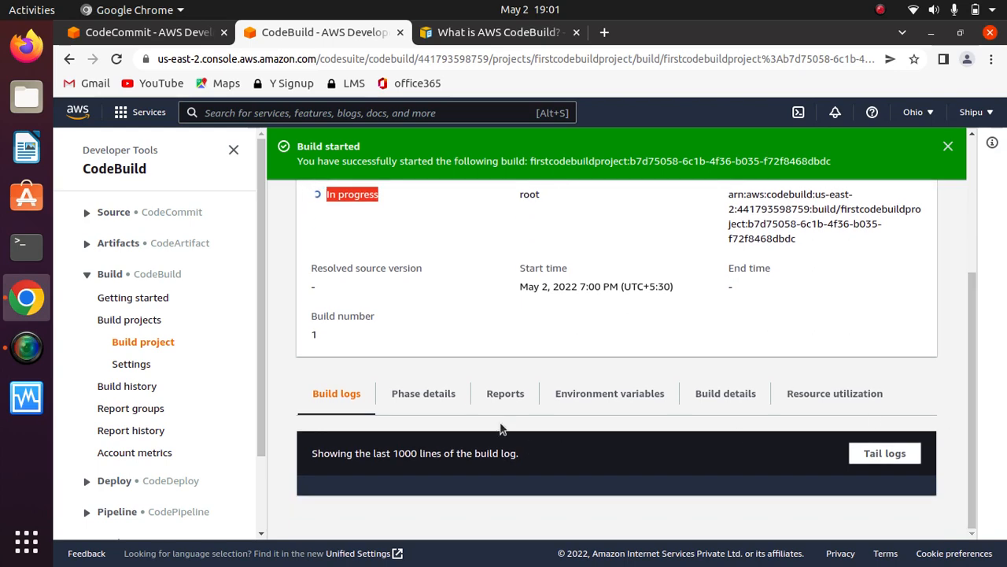
- Open the phase details of the running build and dismiss the build-started notice
left_click(436, 399)
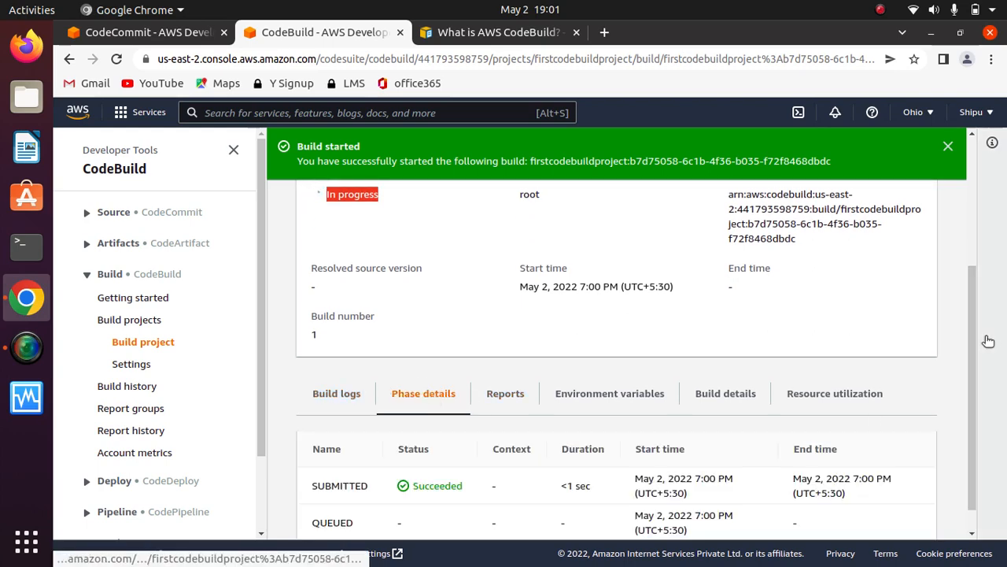
scroll(974, 338, "down", 1)
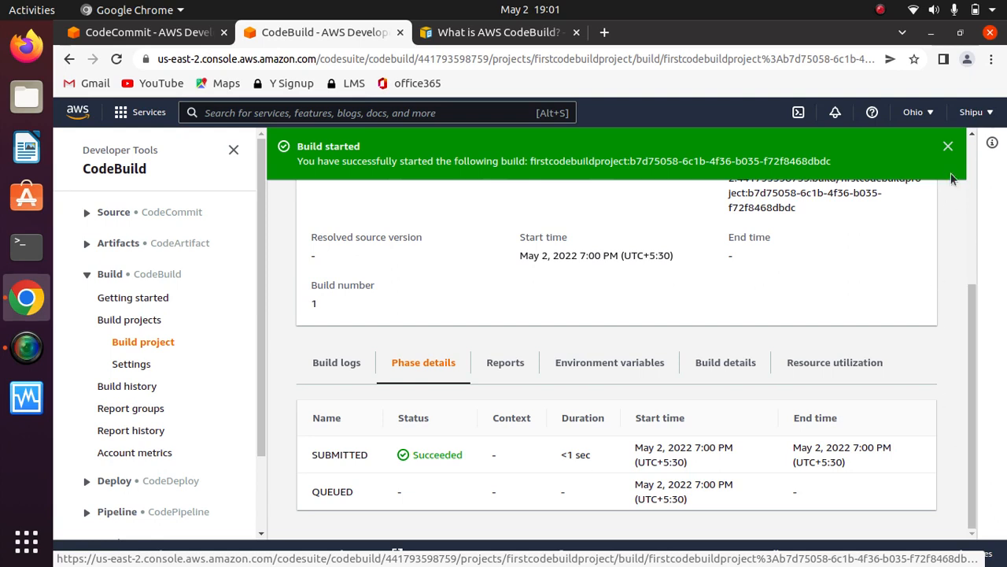
left_click(947, 147)
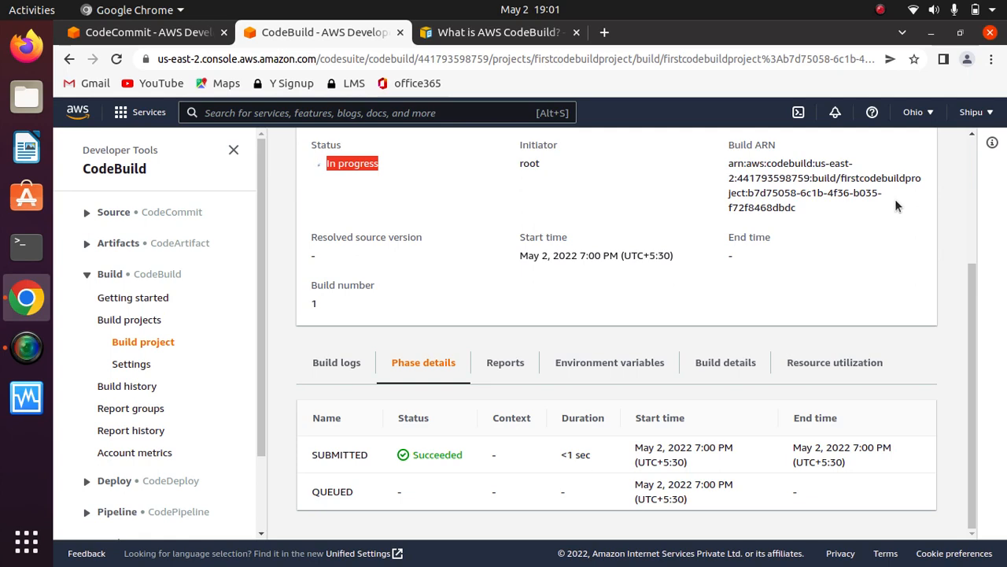
left_click(880, 10)
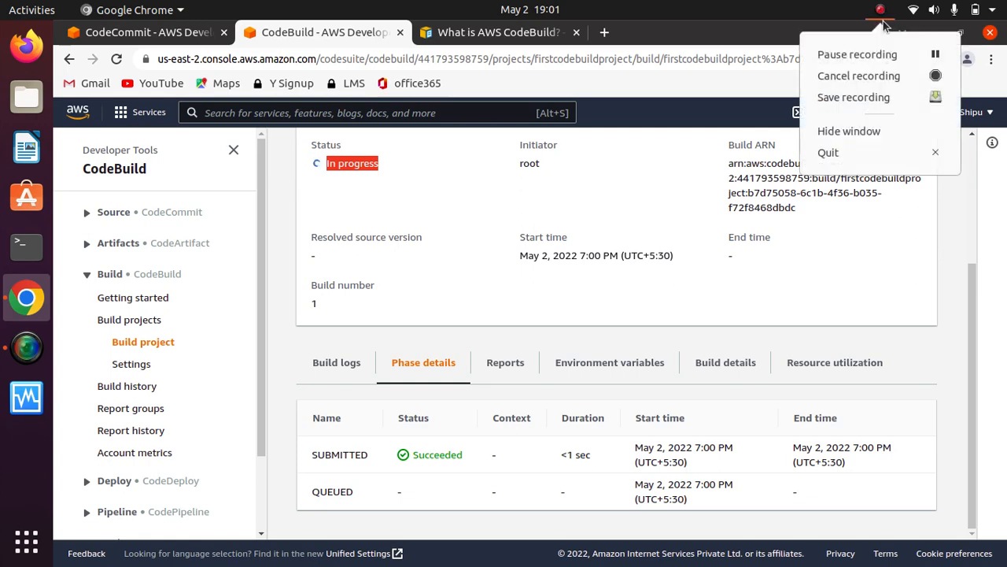
left_click(912, 54)
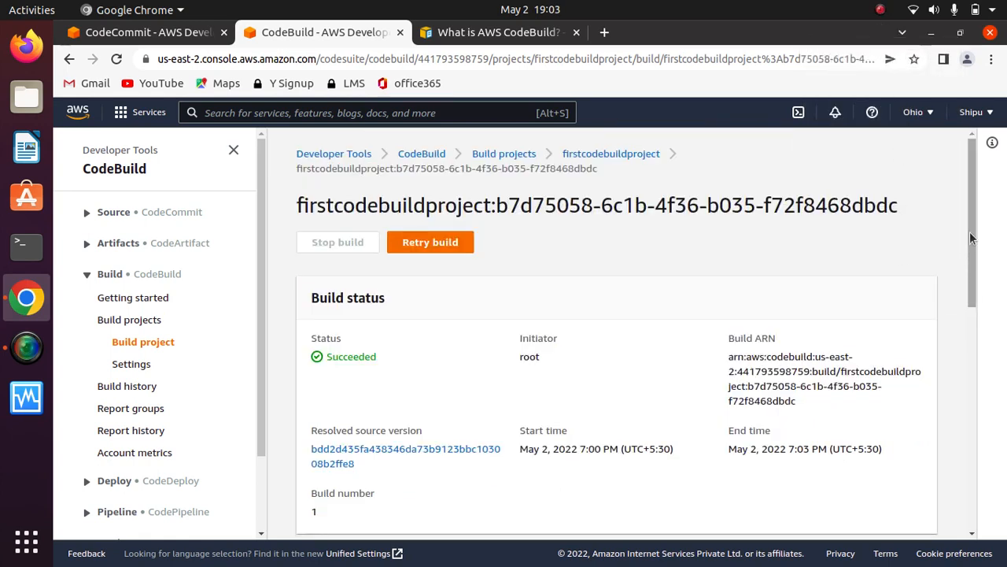
- Check the overall status of the build in its Build status section
scroll(971, 237, "down", 1)
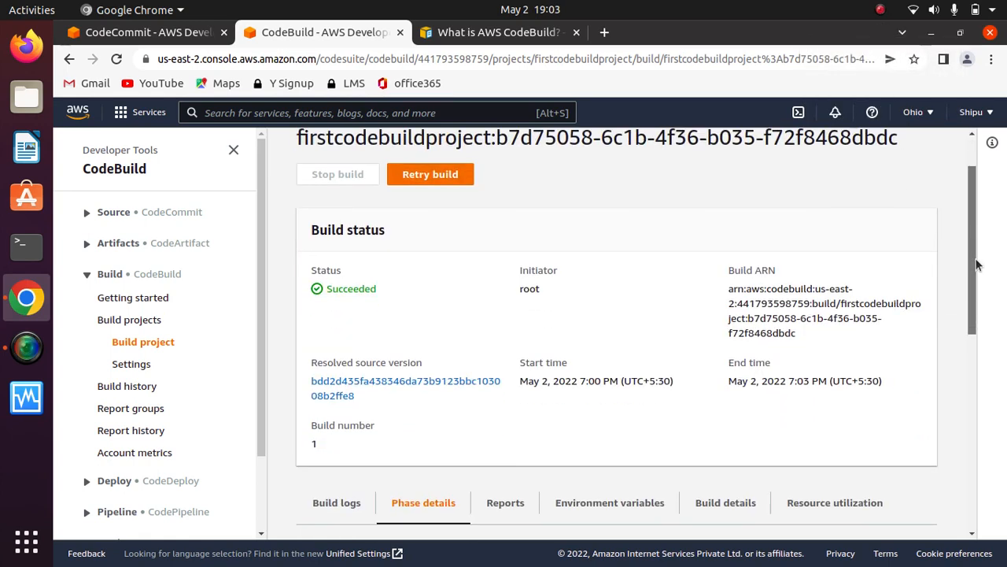
scroll(968, 230, "up", 1)
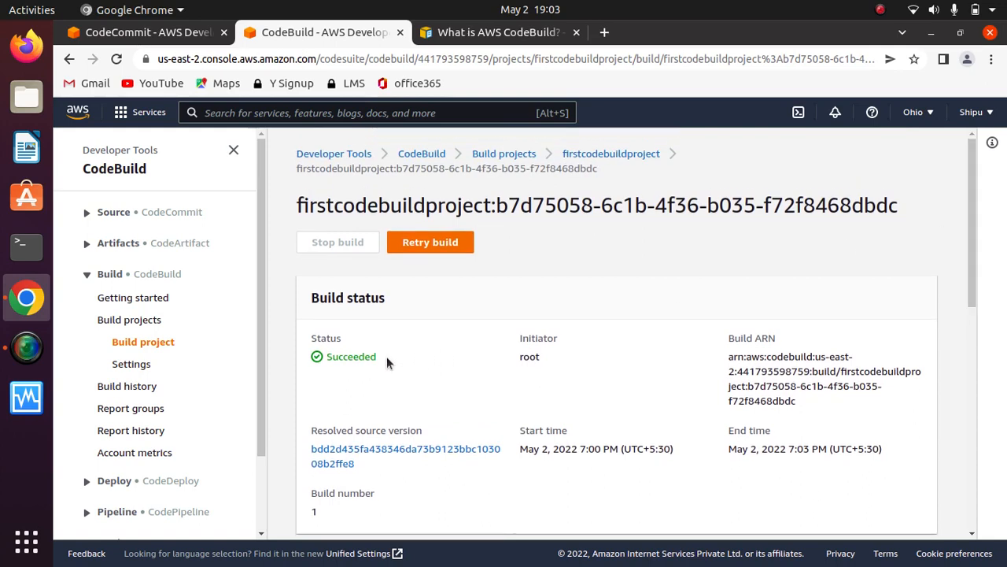
left_click_drag(386, 356, 300, 340)
left_click(438, 351)
left_click_drag(972, 241, 984, 406)
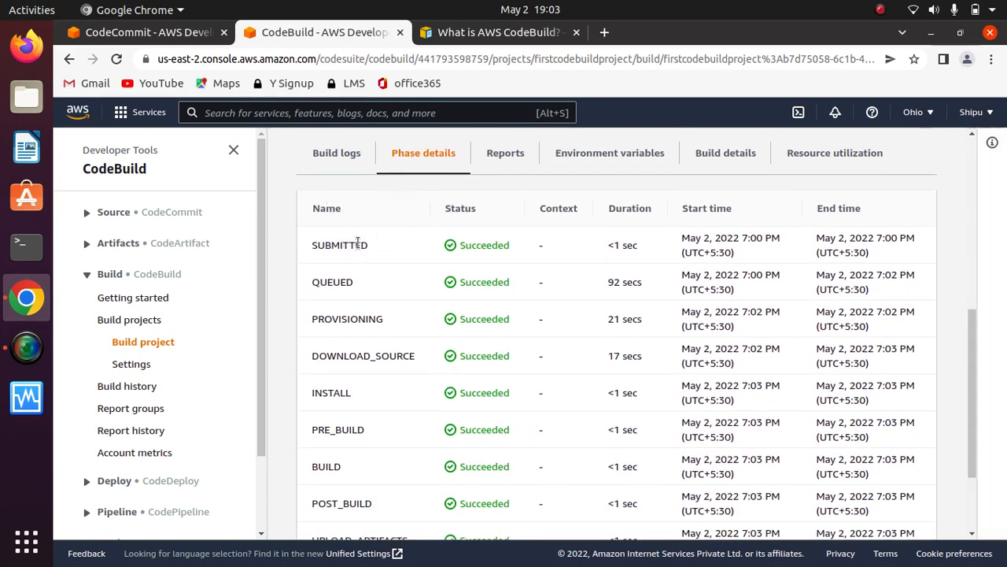
- Examine the status of each build phase in the phase details, from SUBMITTED through COMPLETED
left_click_drag(374, 245, 301, 249)
left_click_drag(976, 334, 978, 357)
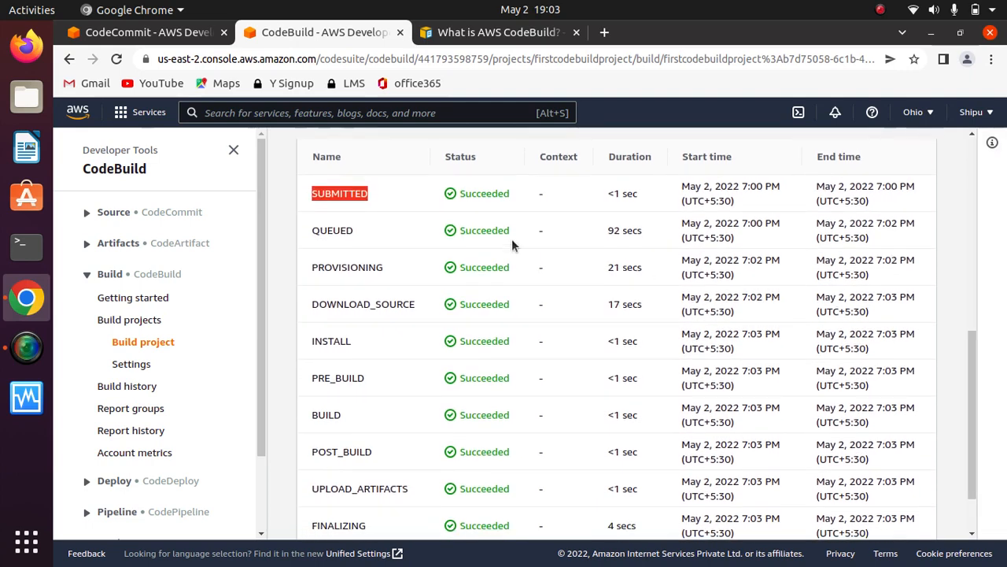
left_click_drag(382, 237, 312, 236)
left_click_drag(383, 267, 295, 279)
left_click_drag(416, 304, 311, 307)
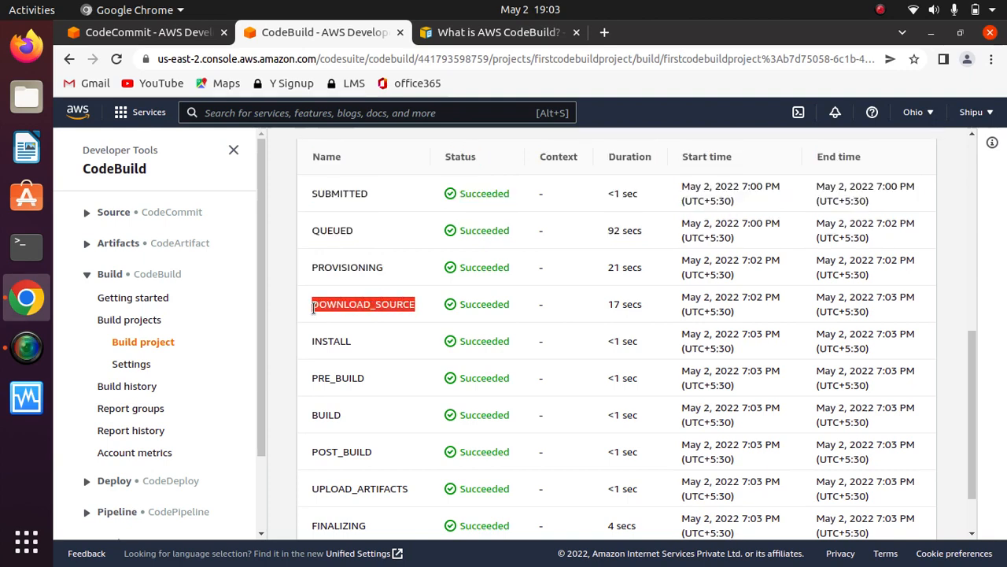
left_click_drag(352, 340, 313, 342)
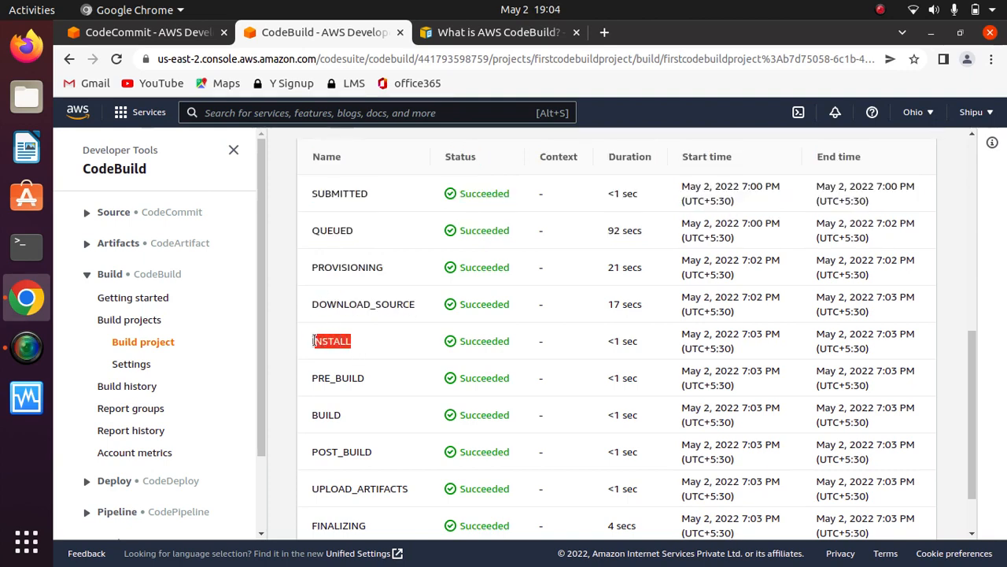
left_click_drag(367, 377, 314, 385)
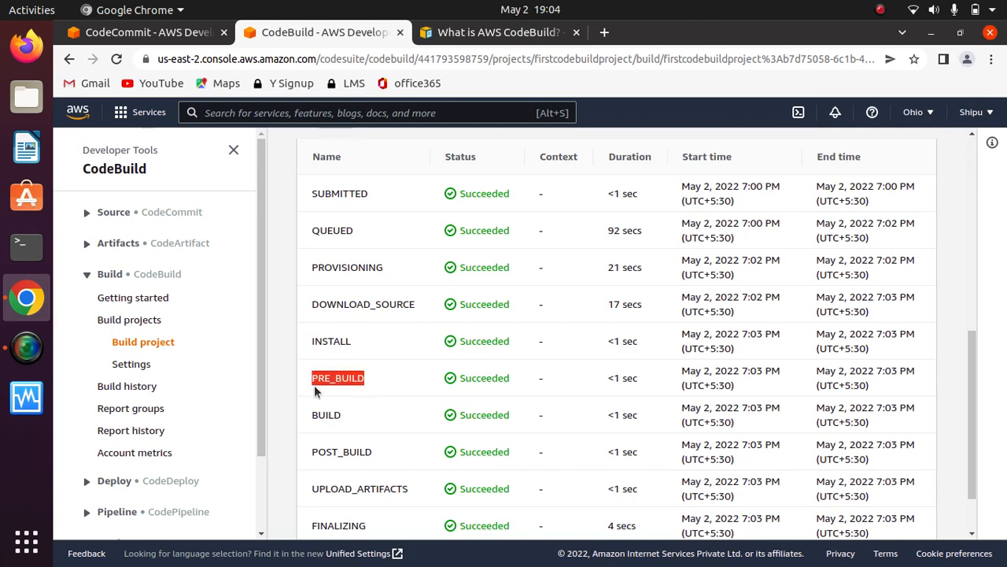
left_click_drag(351, 413, 311, 419)
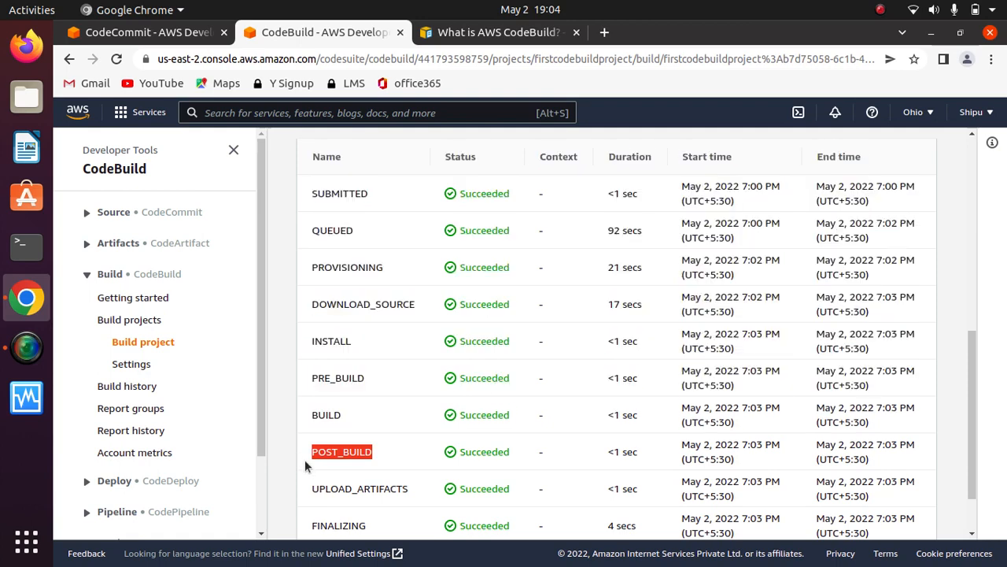
scroll(974, 384, "down", 2)
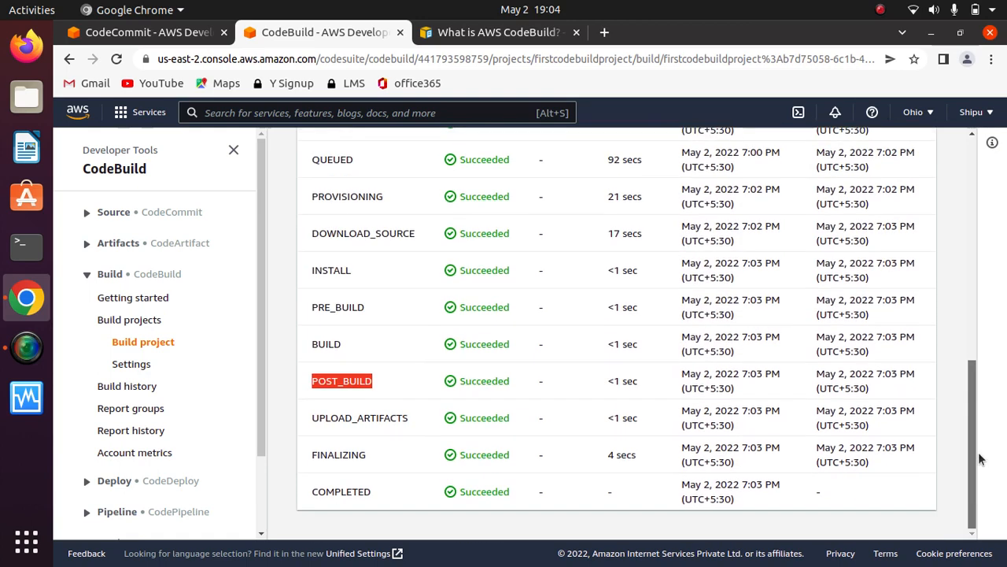
left_click_drag(410, 420, 313, 421)
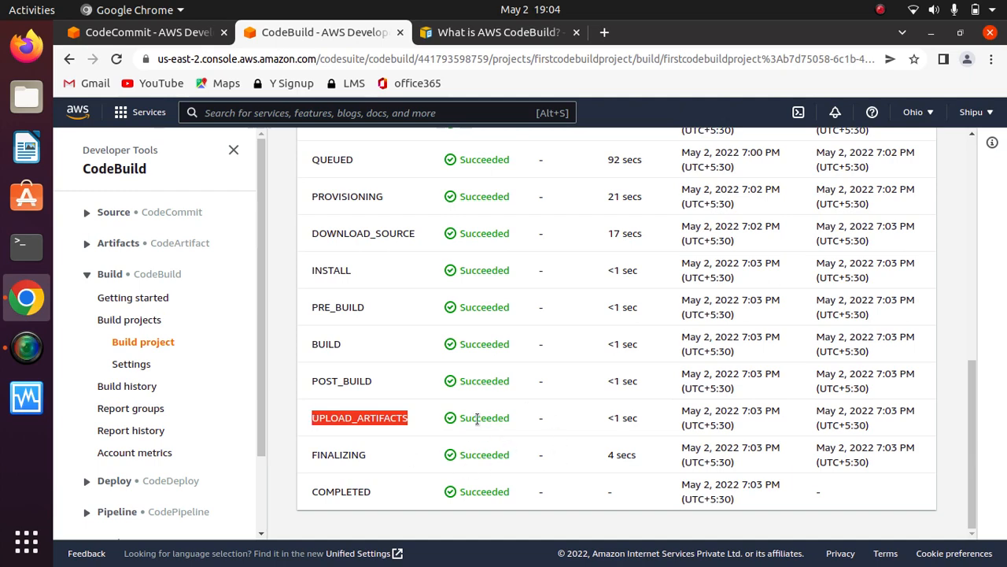
left_click(415, 412)
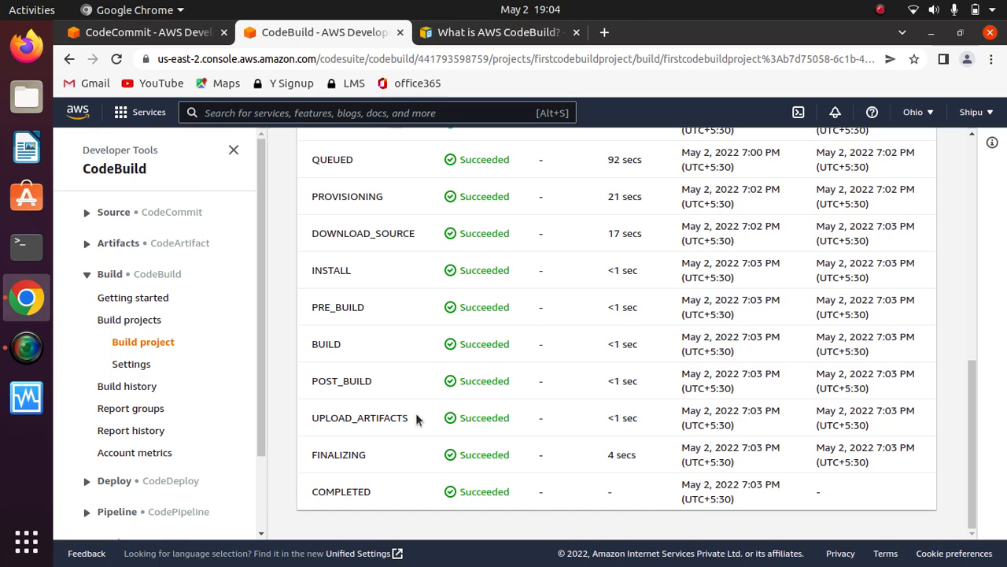
left_click_drag(308, 454, 370, 455)
left_click_drag(384, 490, 304, 491)
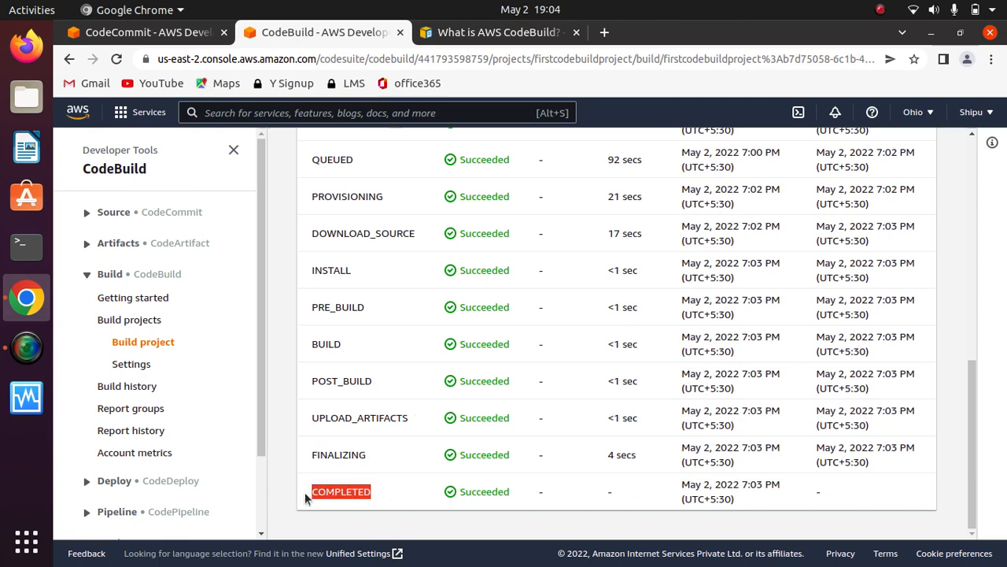
left_click(386, 465)
scroll(386, 465, "up", 5)
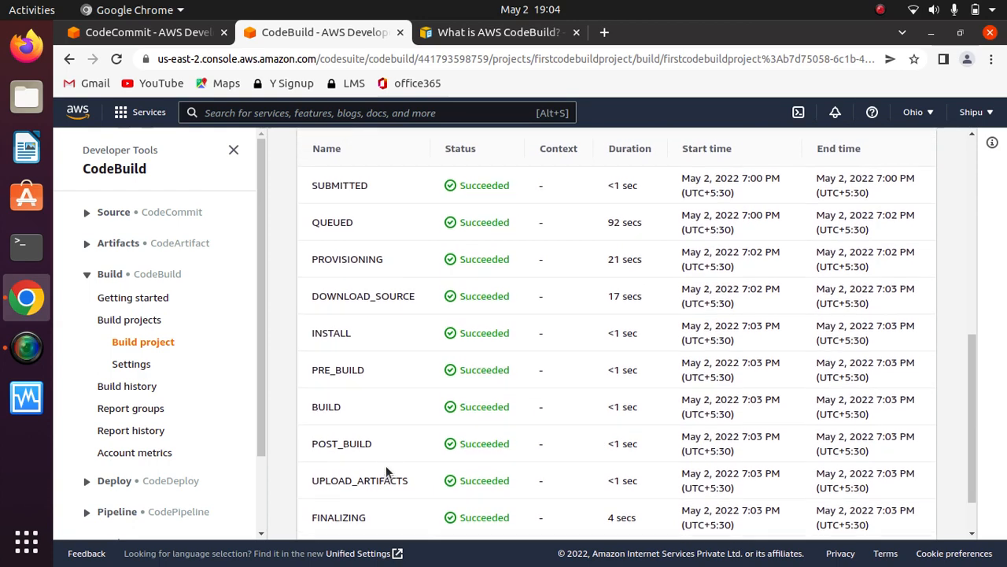
scroll(386, 469, "up", 1)
scroll(385, 472, "down", 3)
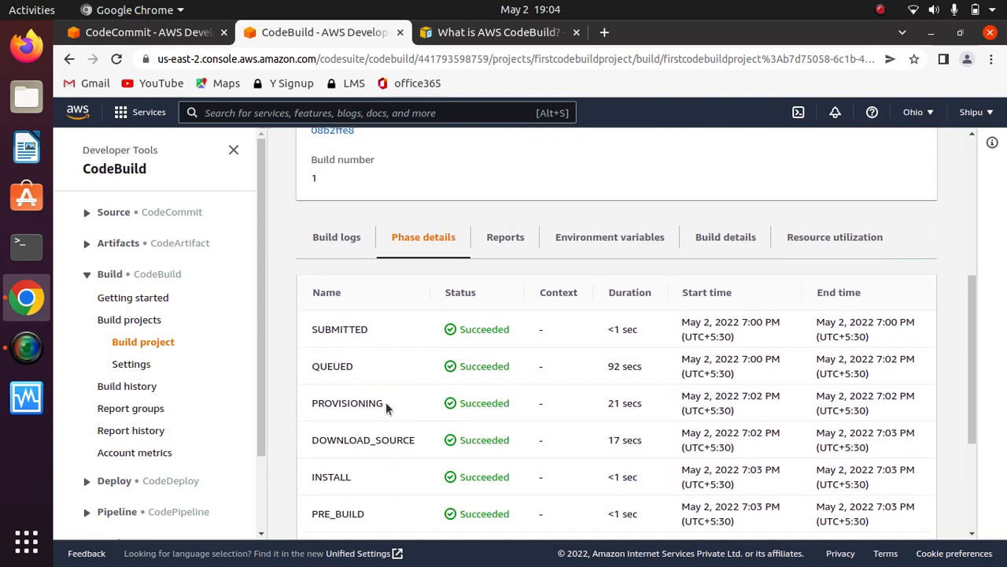
- Open the build logs and read the phase output through to the last line
left_click(336, 240)
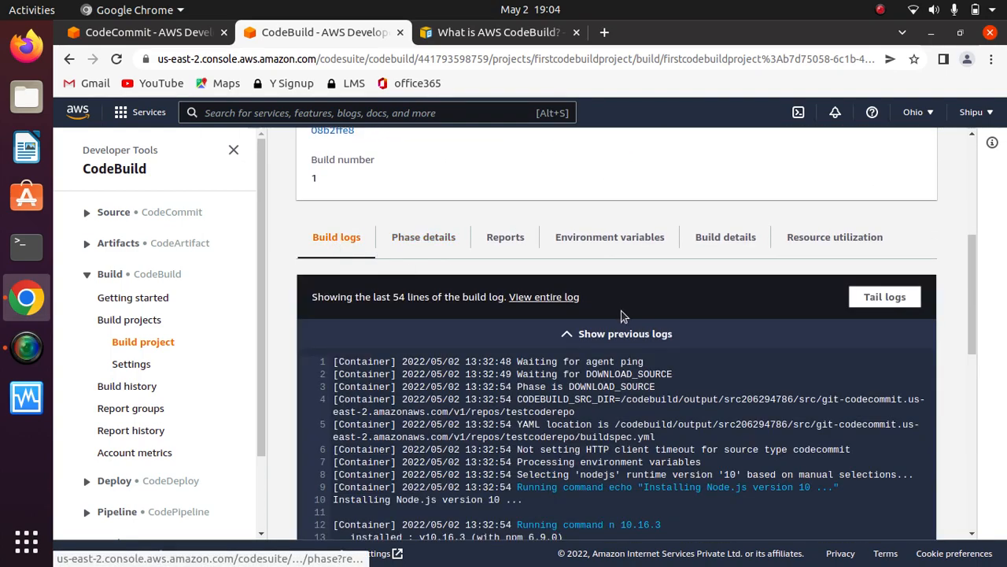
mouse_move(973, 302)
left_mouse_down()
mouse_move(983, 509)
mouse_move(965, 261)
mouse_move(980, 490)
mouse_move(952, 276)
mouse_move(959, 290)
left_mouse_up()
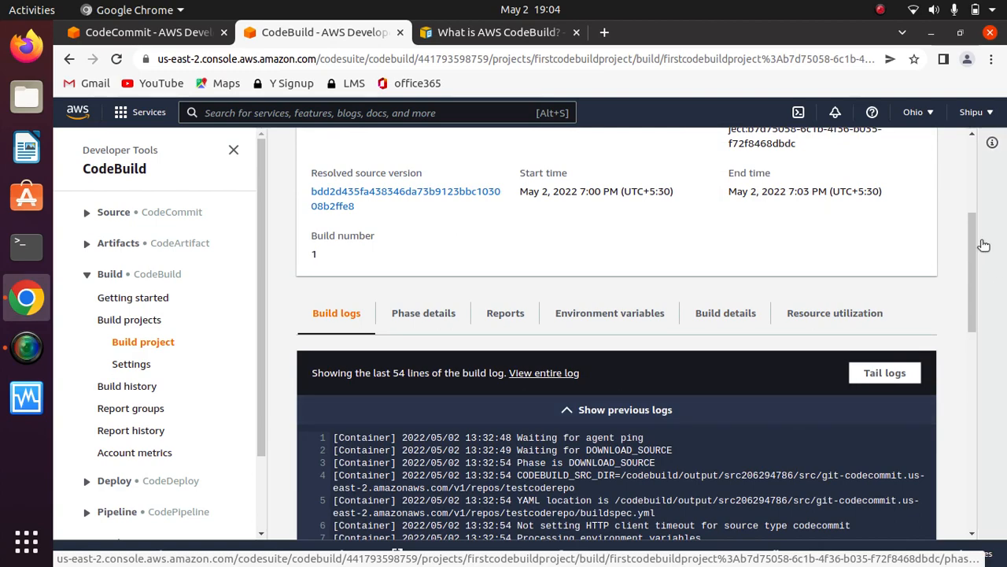
left_click_drag(968, 239, 990, 467)
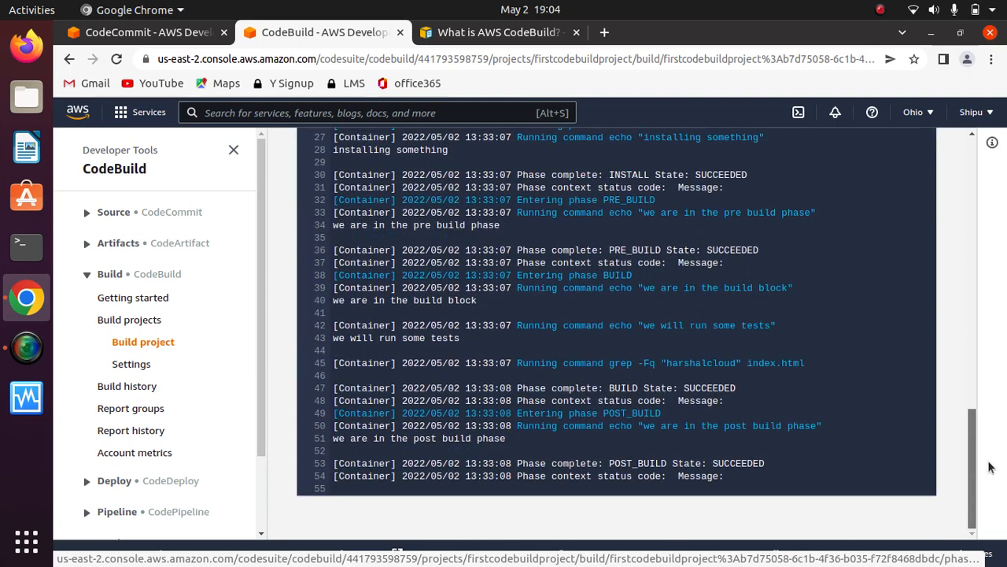
left_click_drag(723, 477, 437, 480)
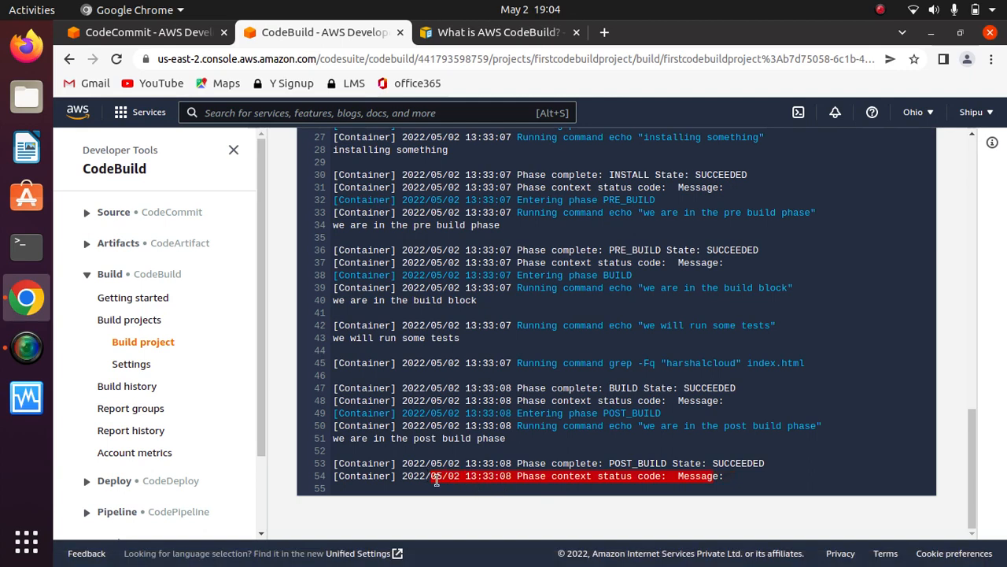
left_click(444, 459)
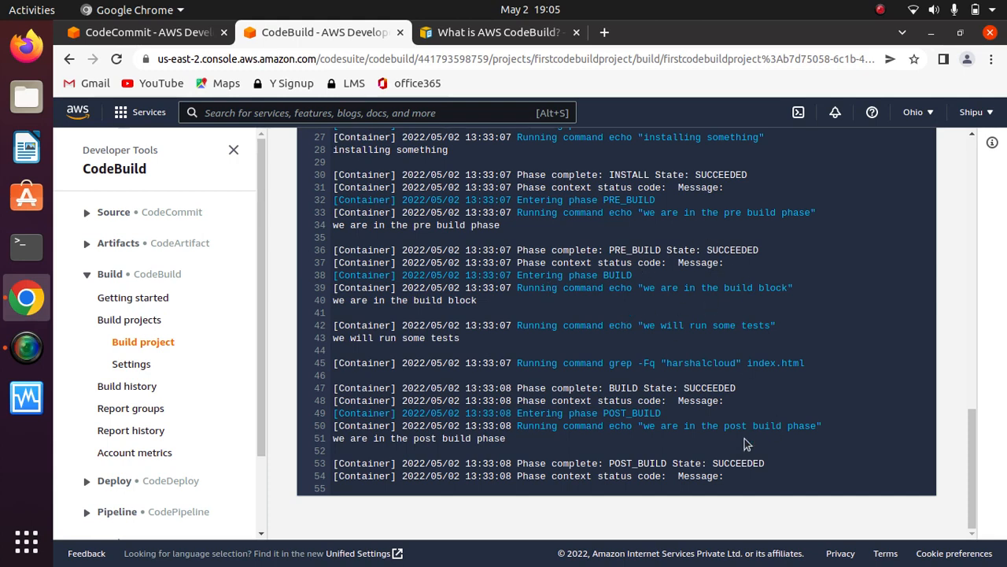
- Review the log lines from the PRE_BUILD through POST_BUILD phases and return to the start of the build page
left_click_drag(767, 463, 568, 212)
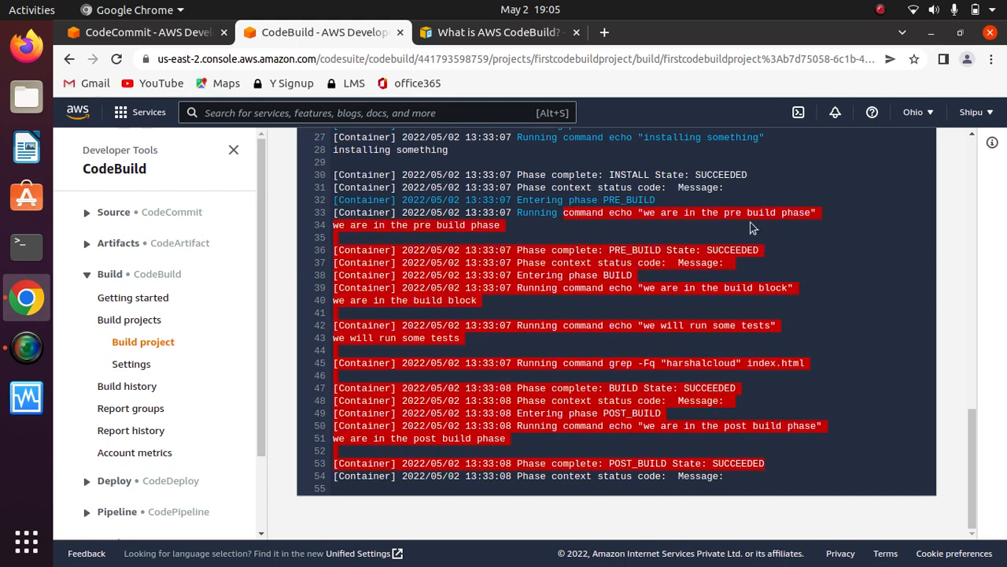
left_click(827, 253)
left_click_drag(971, 440, 945, 299)
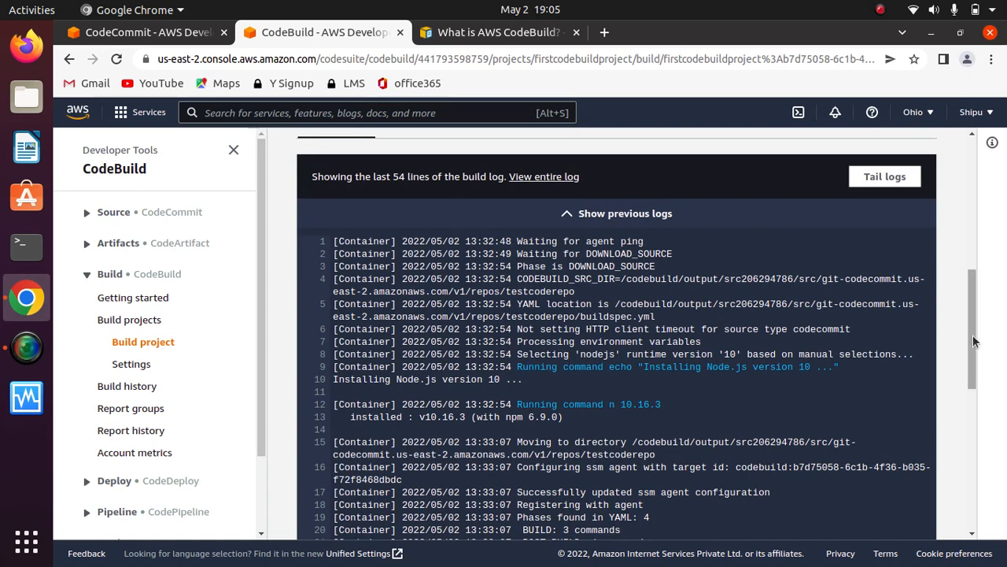
left_click_drag(973, 338, 969, 212)
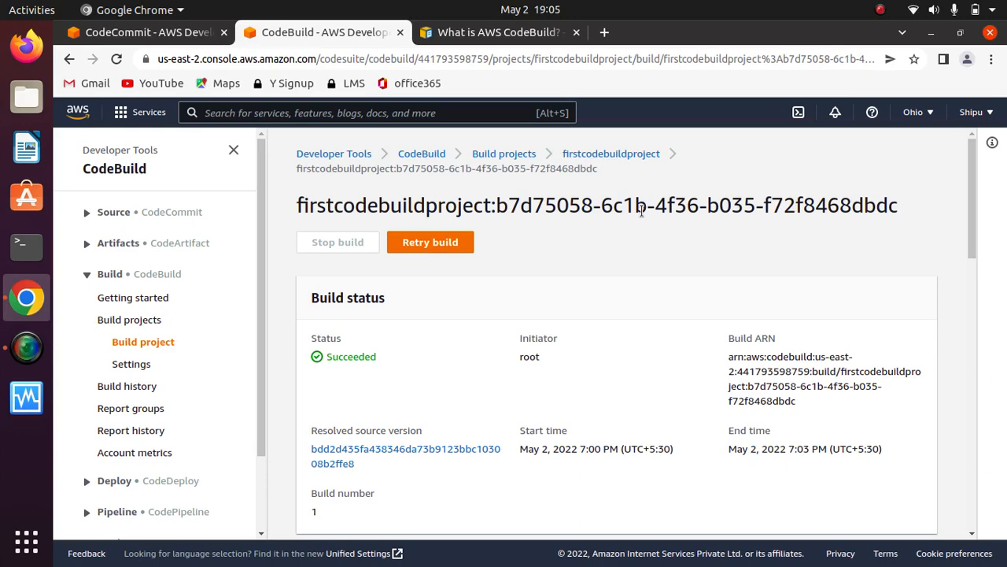
- Open firstcodebuildproject, set up a new build with overrides and expand its environment variables override section
left_click(609, 160)
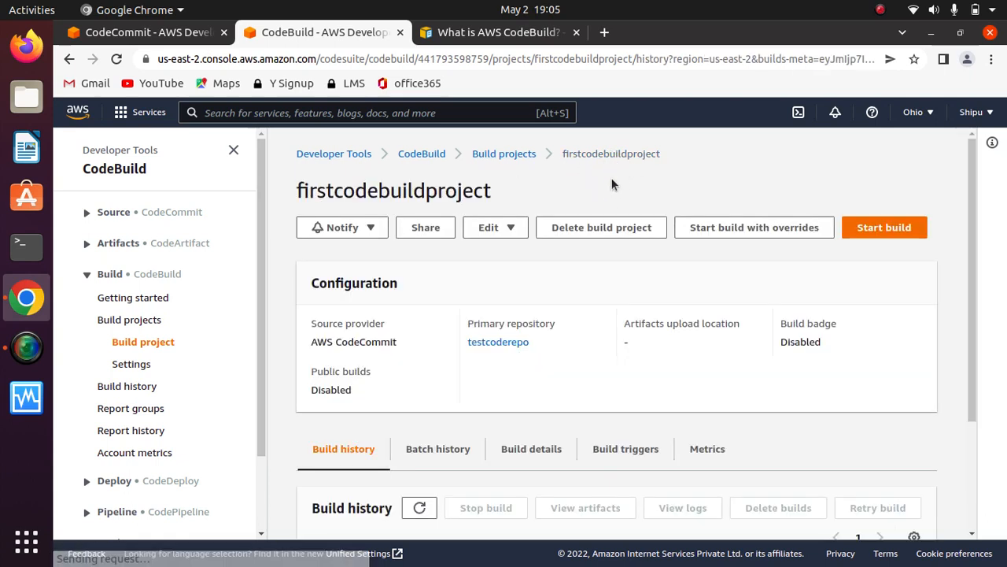
left_click(511, 228)
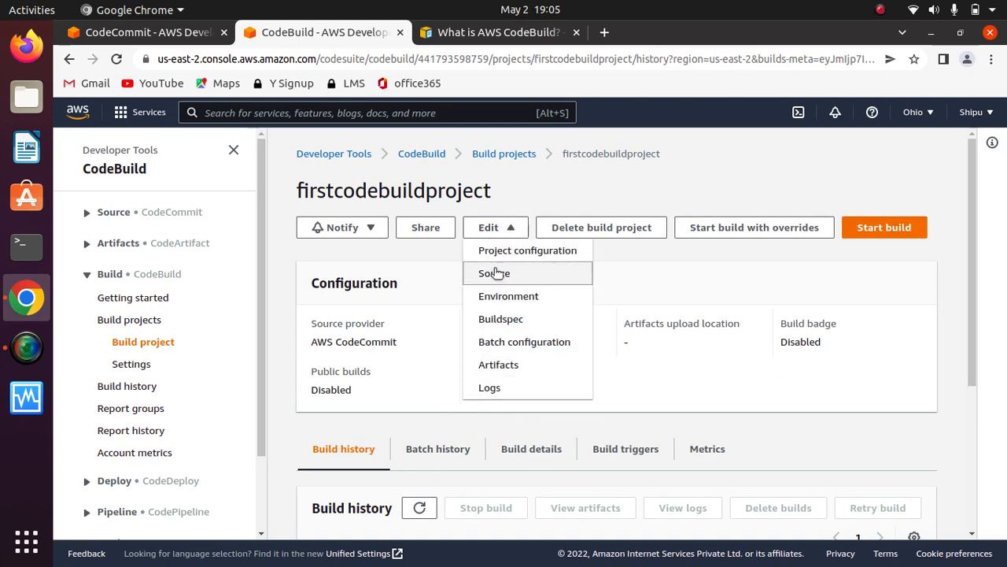
left_click(775, 233)
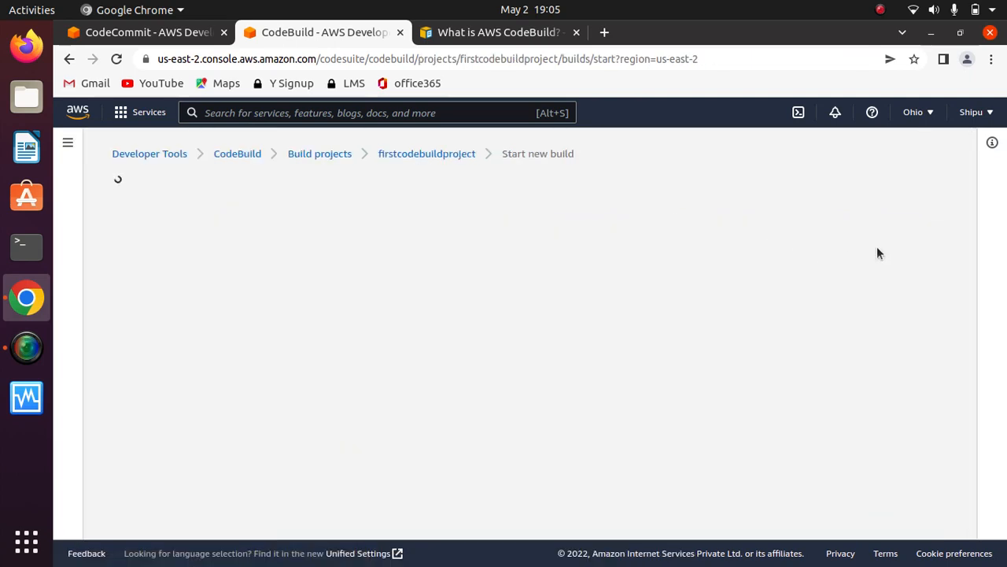
left_click_drag(974, 234, 991, 499)
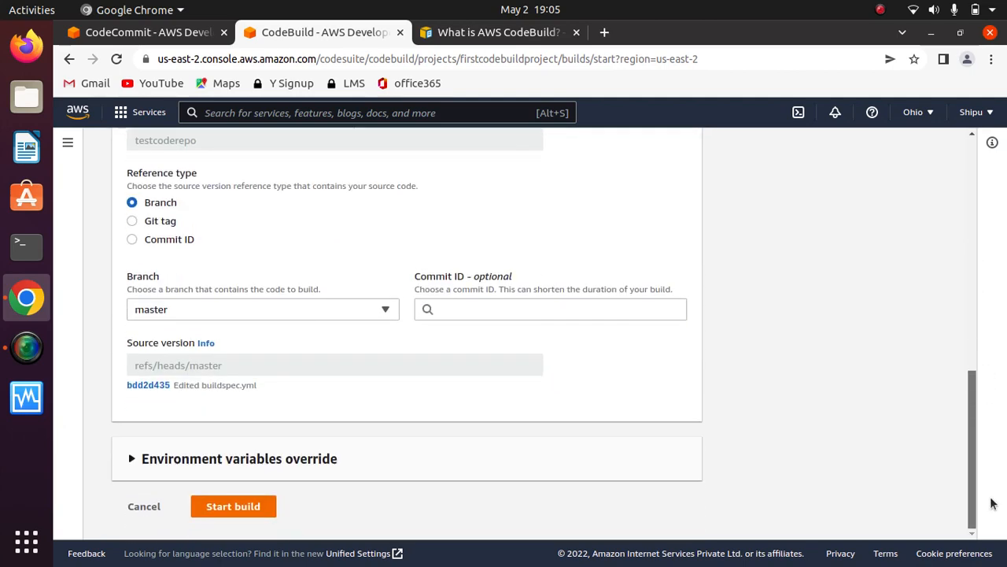
left_click(267, 470)
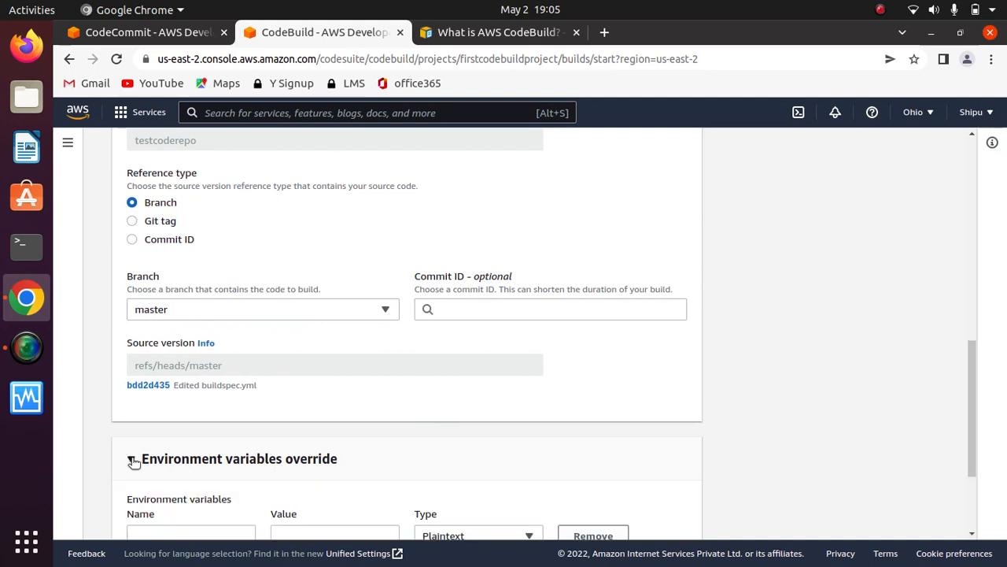
left_click_drag(972, 385, 976, 504)
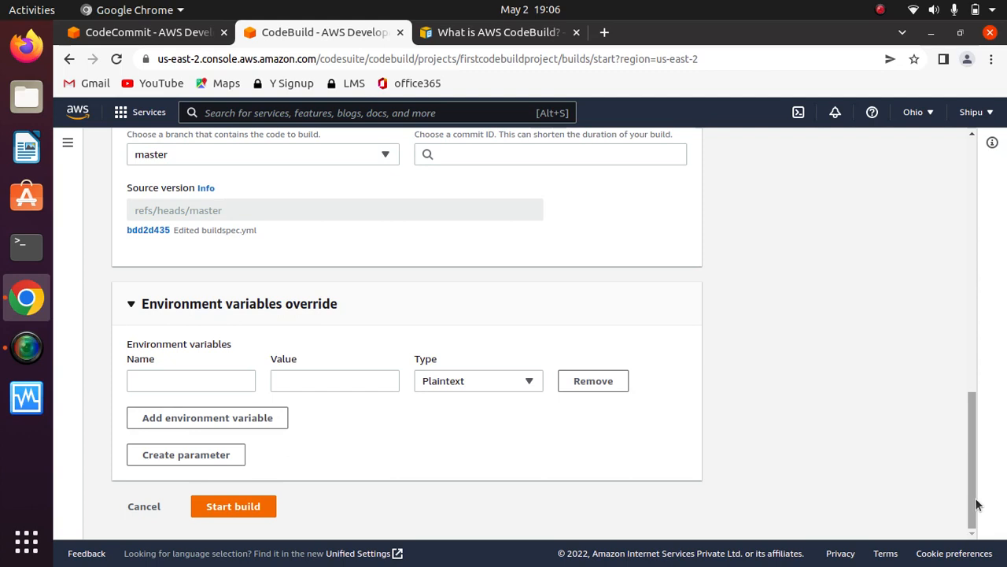
- Define a plaintext environment variable named my-URL with the value hareshalcloudxyz.com
left_click(206, 390)
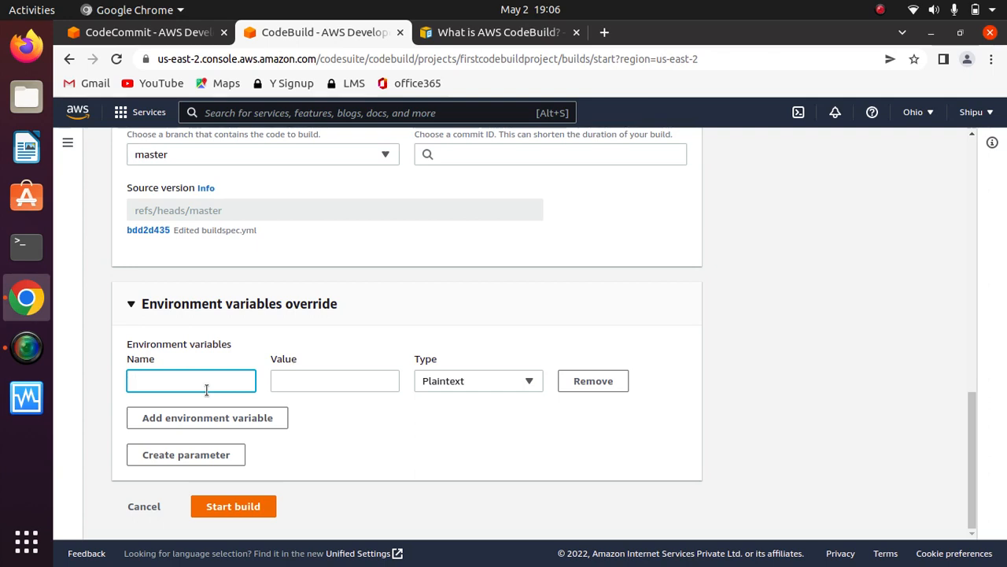
type("my-URL")
left_click(323, 389)
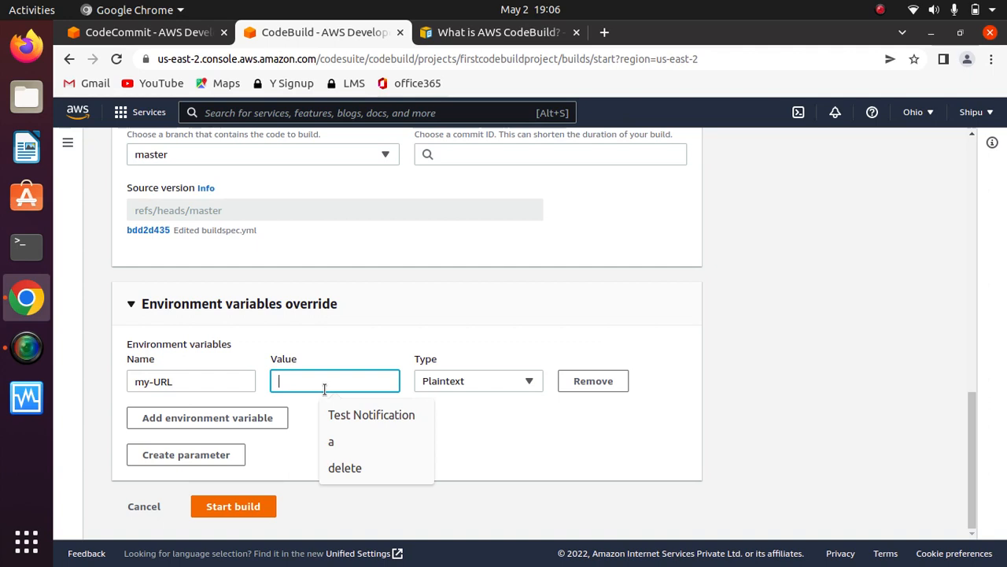
type("hare")
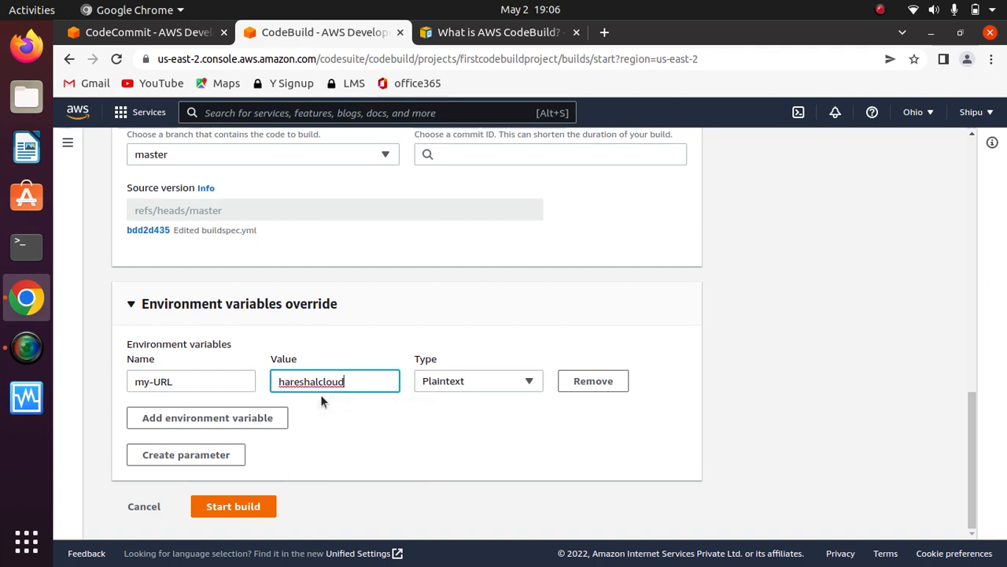
type("shalcloudxyz.com")
left_click(630, 347)
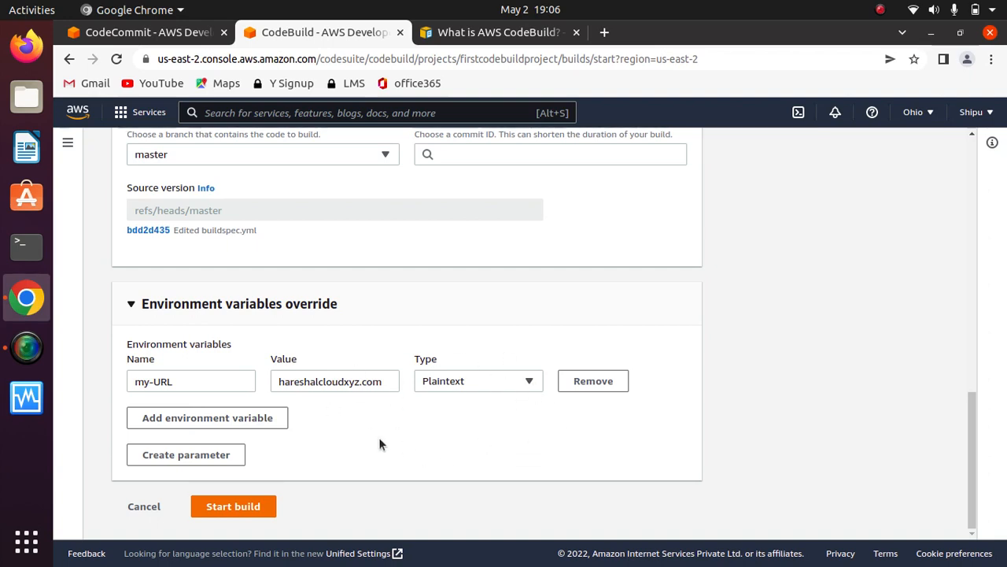
- Add a second environment variable named password and set its type to Parameter
left_click(204, 425)
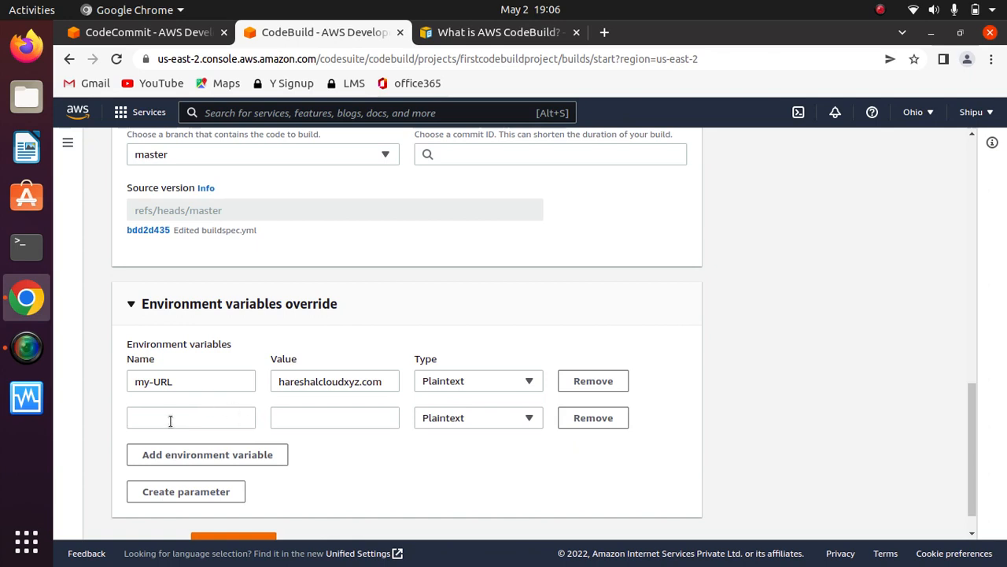
left_click(170, 422)
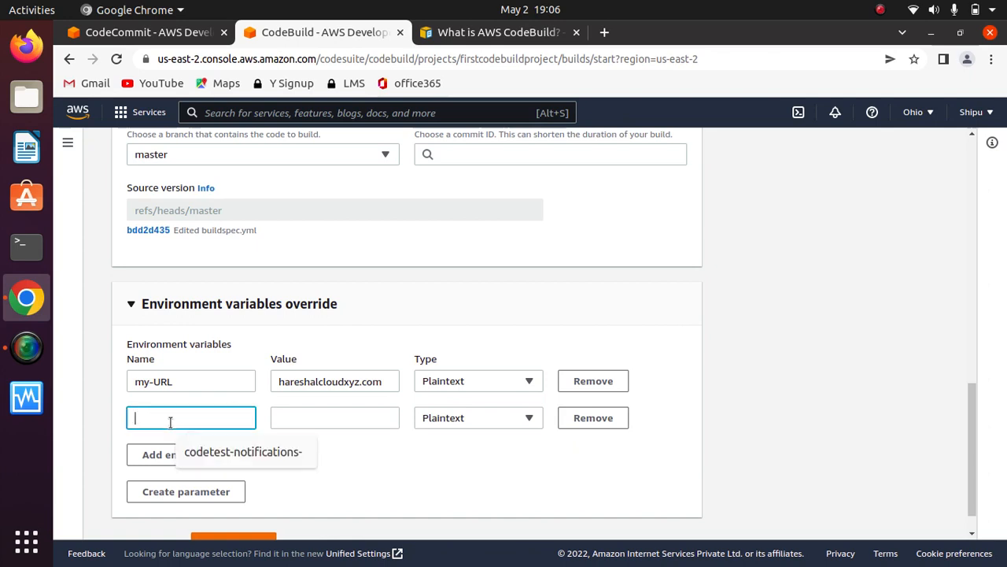
type("p")
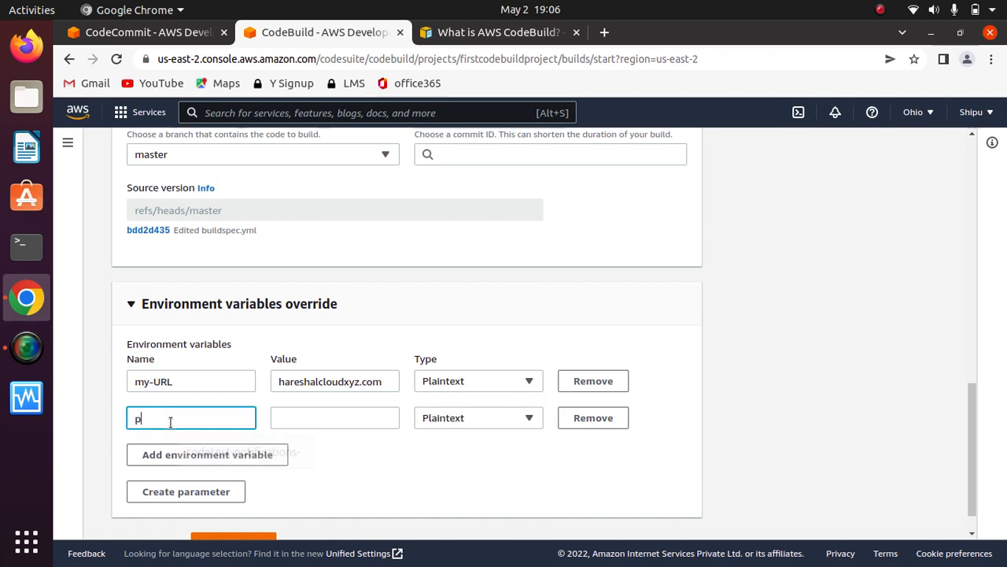
type("assword")
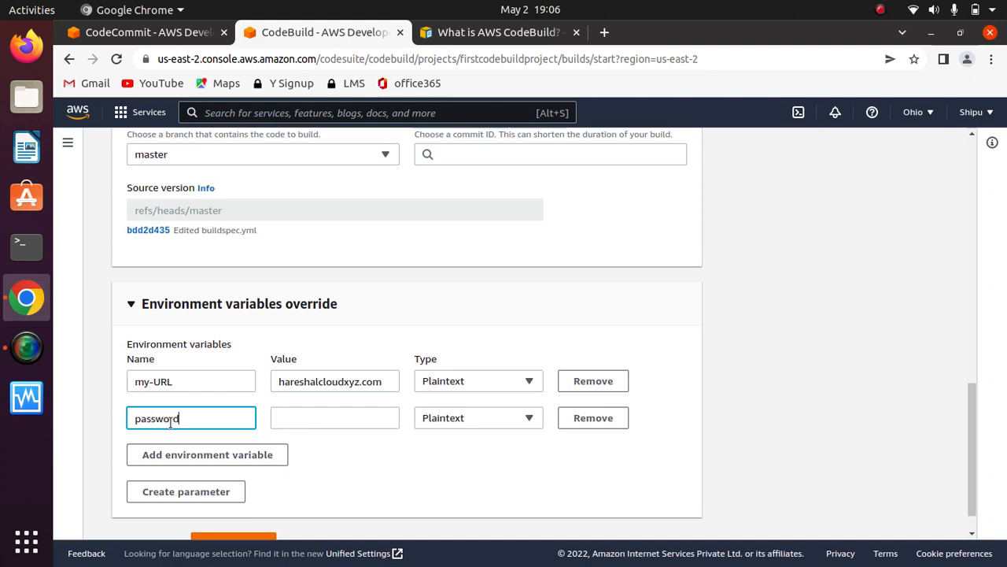
left_click(337, 467)
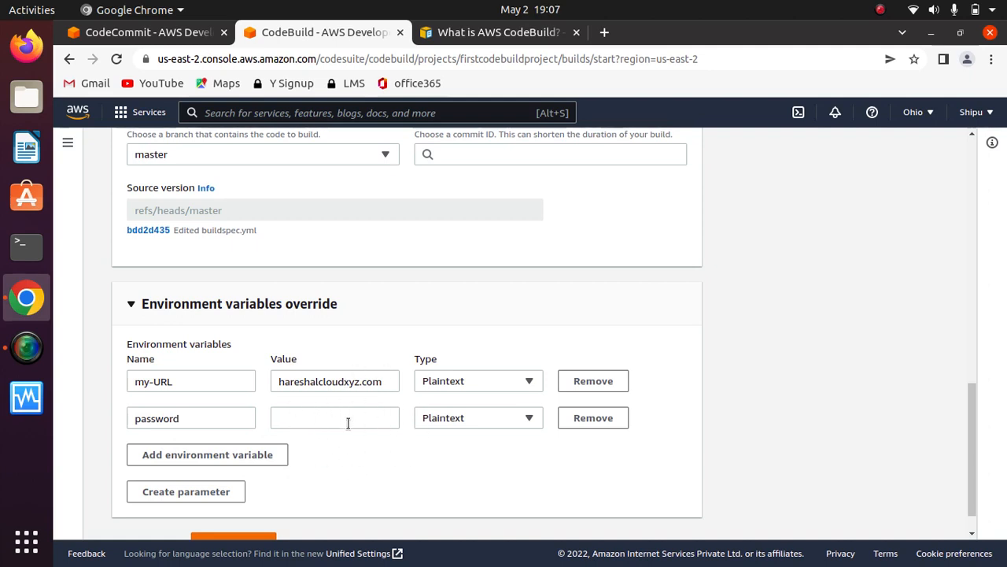
left_click(529, 422)
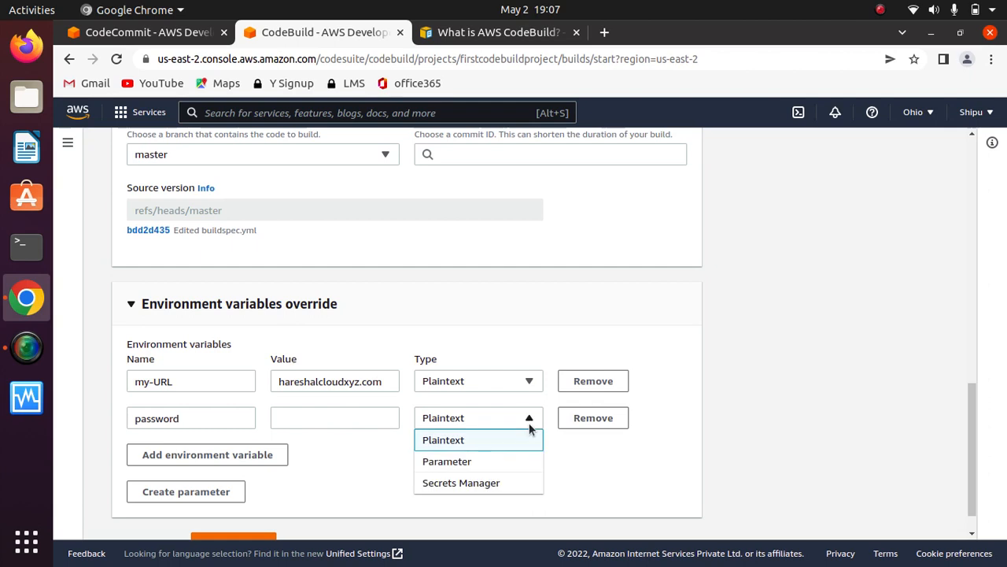
left_click(475, 463)
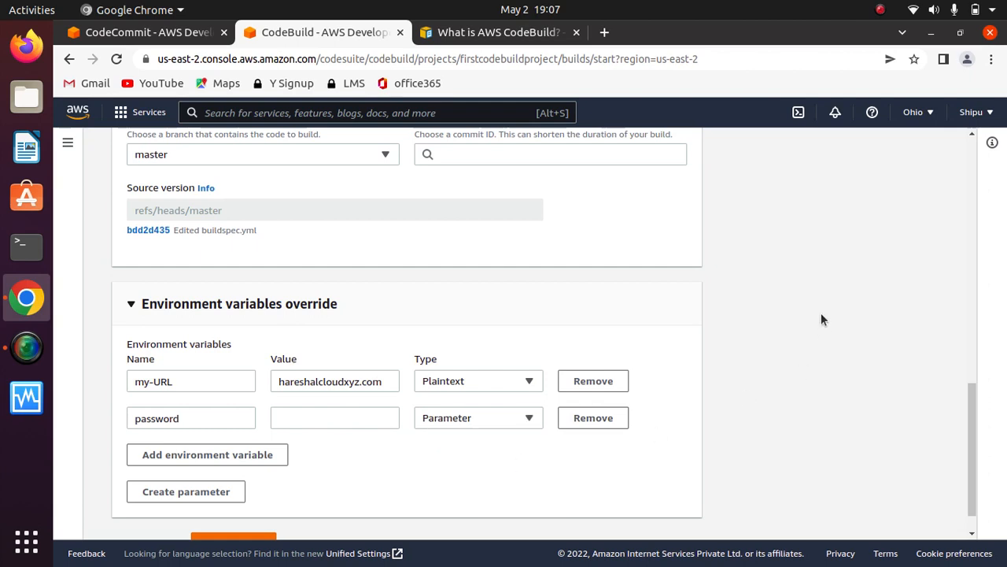
- Search the services for ssm, open Systems Manager in a new browser tab and go to its Parameter Store
left_click(353, 112)
type("ssm")
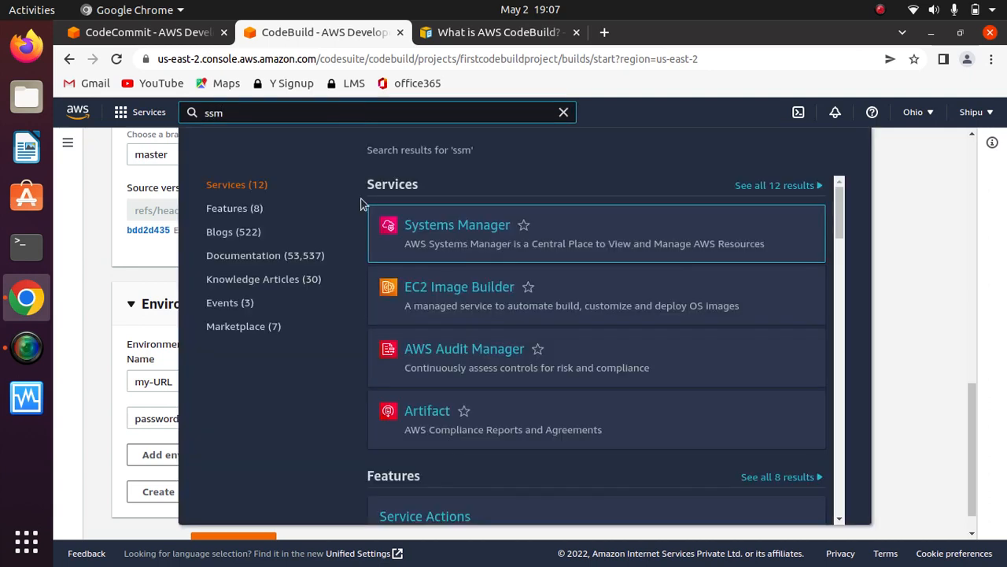
mouse_move(497, 251)
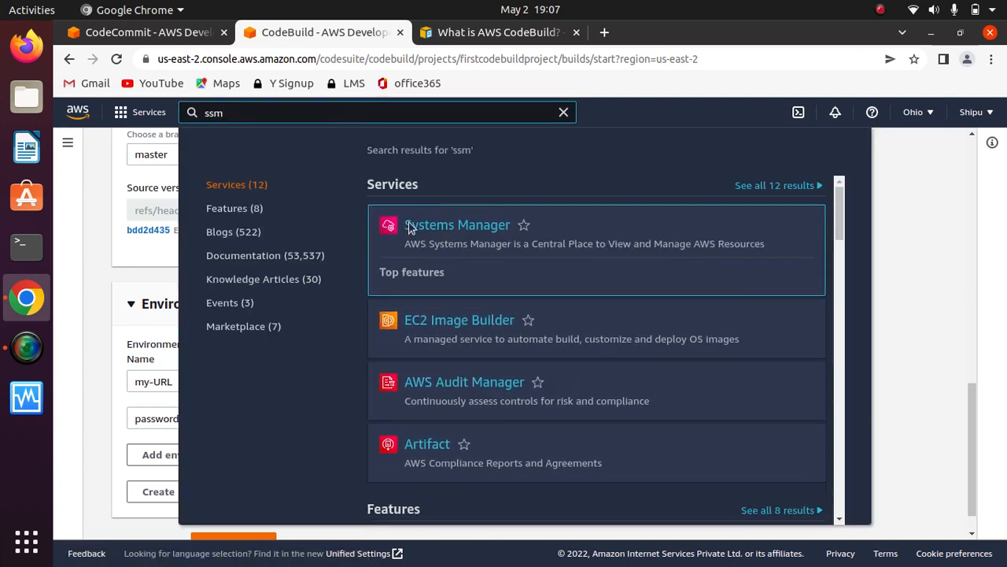
right_click(463, 233)
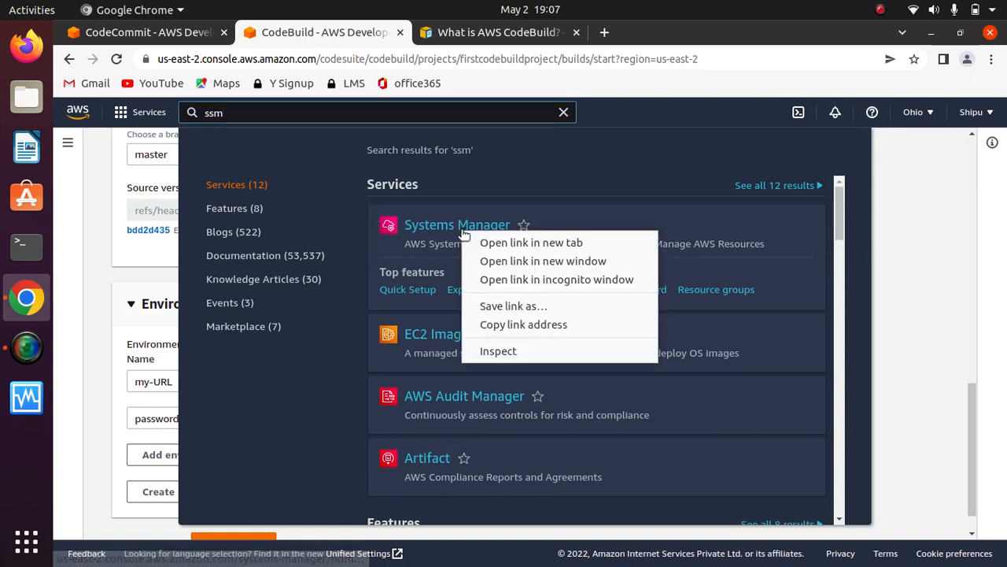
left_click(506, 244)
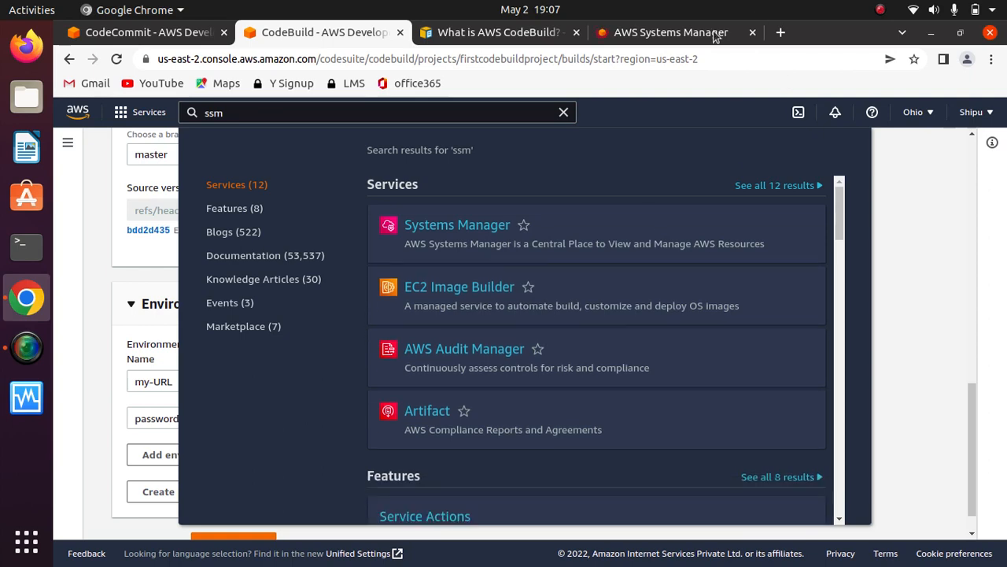
left_click(654, 41)
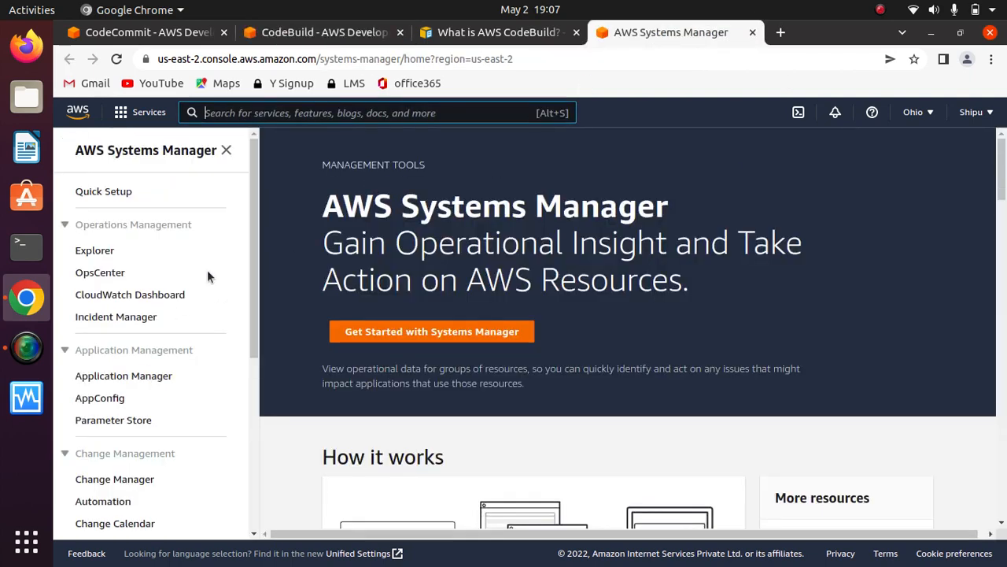
left_click_drag(252, 240, 244, 328)
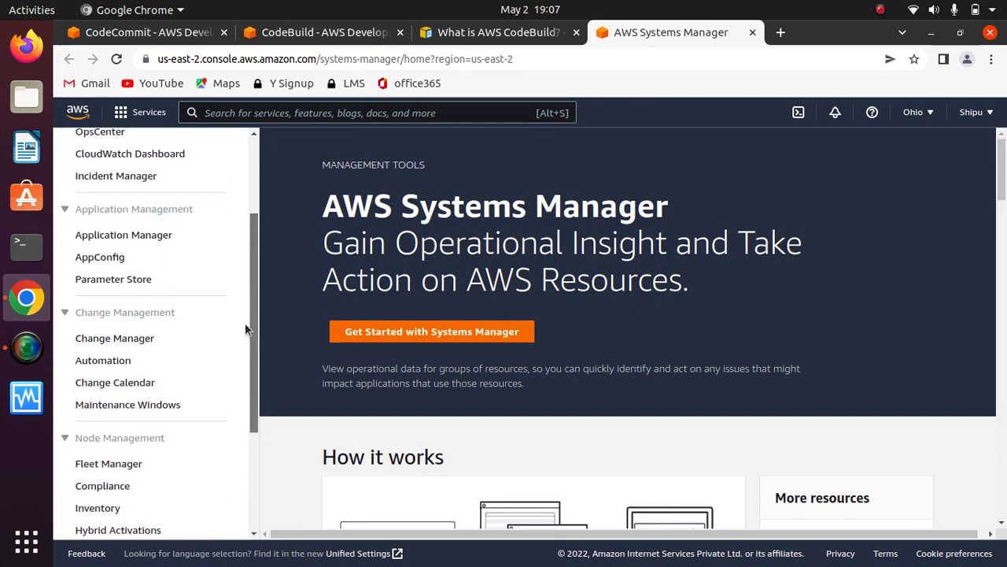
left_click(116, 280)
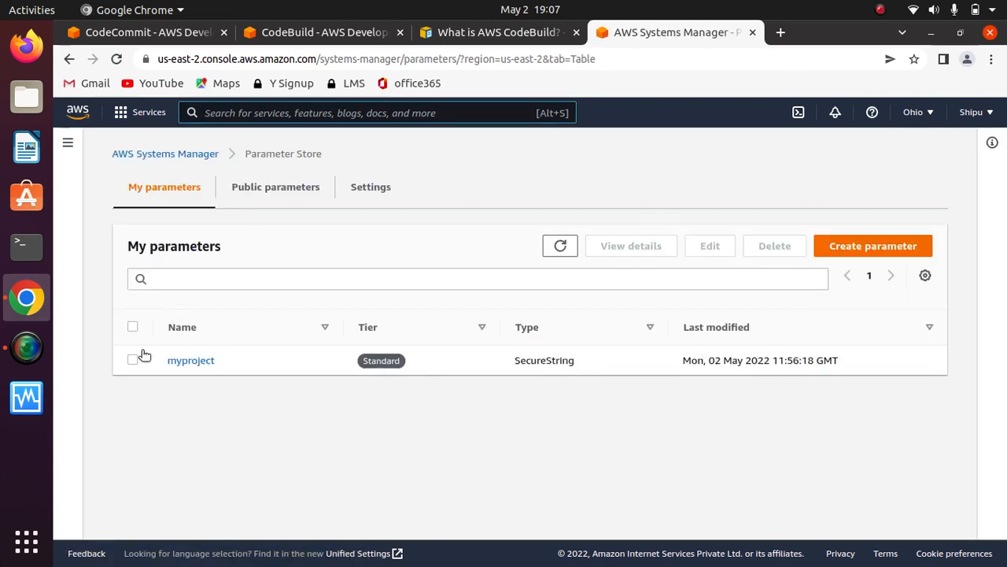
- Delete the existing myproject parameter from Parameter Store
left_click(132, 361)
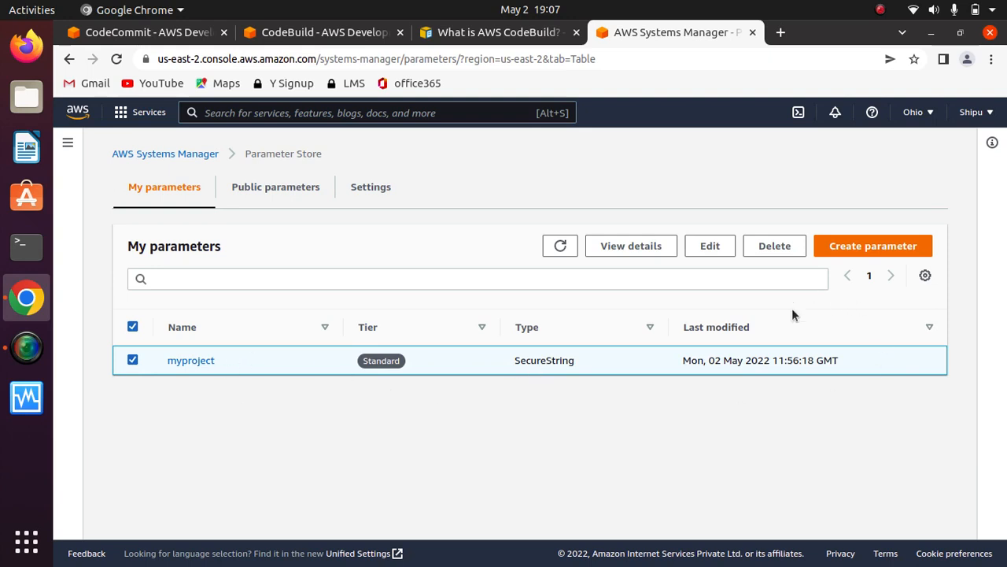
left_click(776, 247)
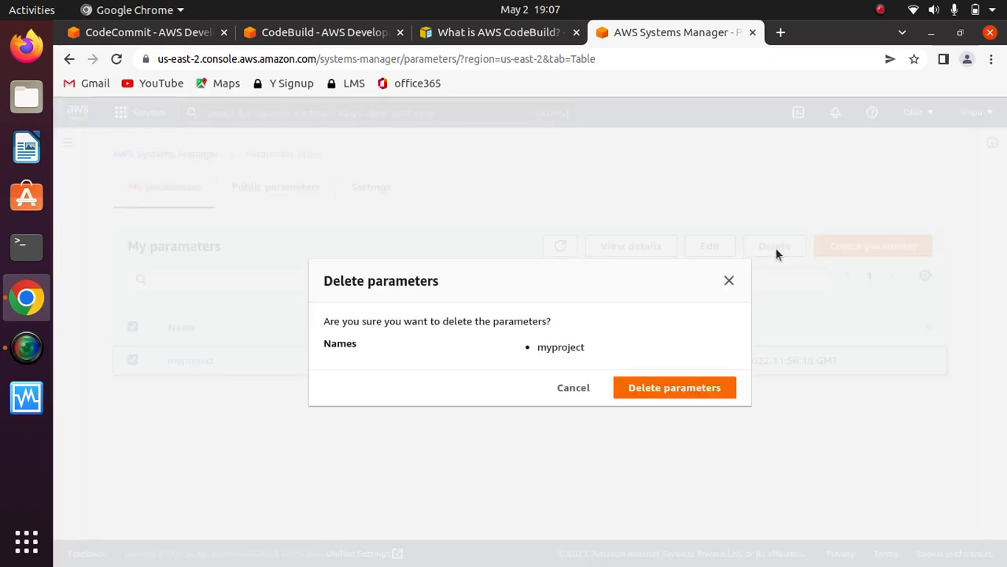
left_click(667, 385)
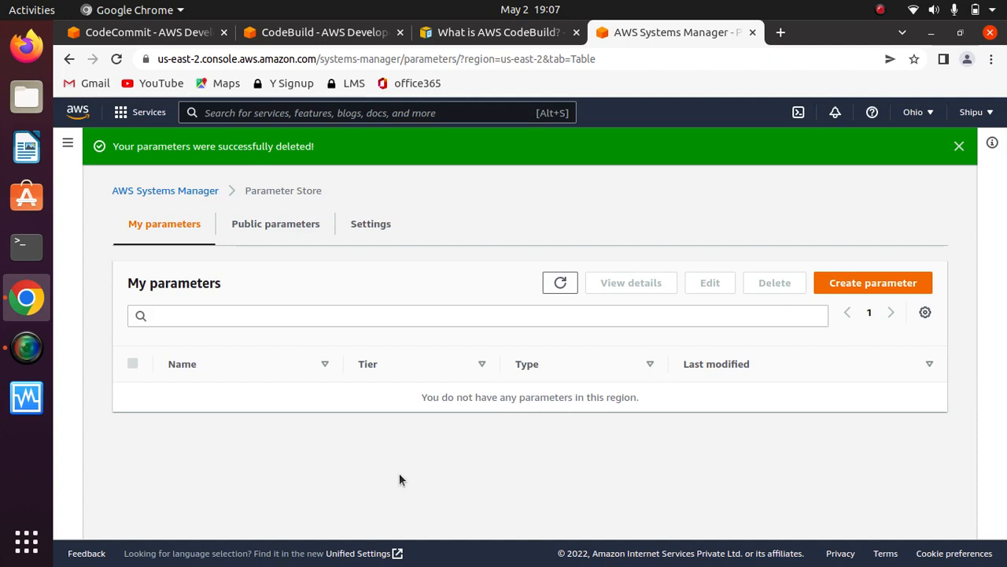
- Start creating a new parameter in Parameter Store and name it harshalcloud
left_click(873, 283)
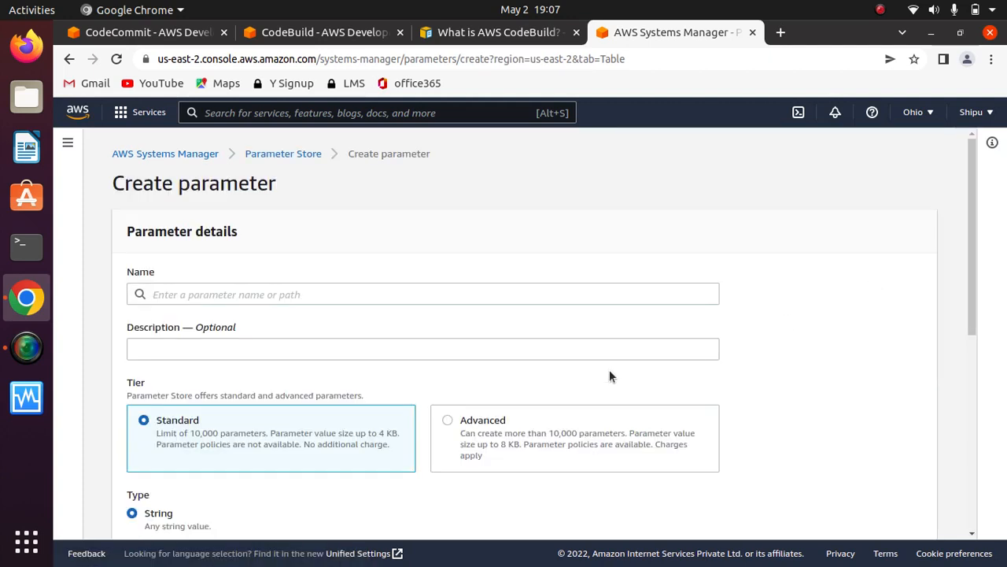
left_click(284, 293)
type("harsha")
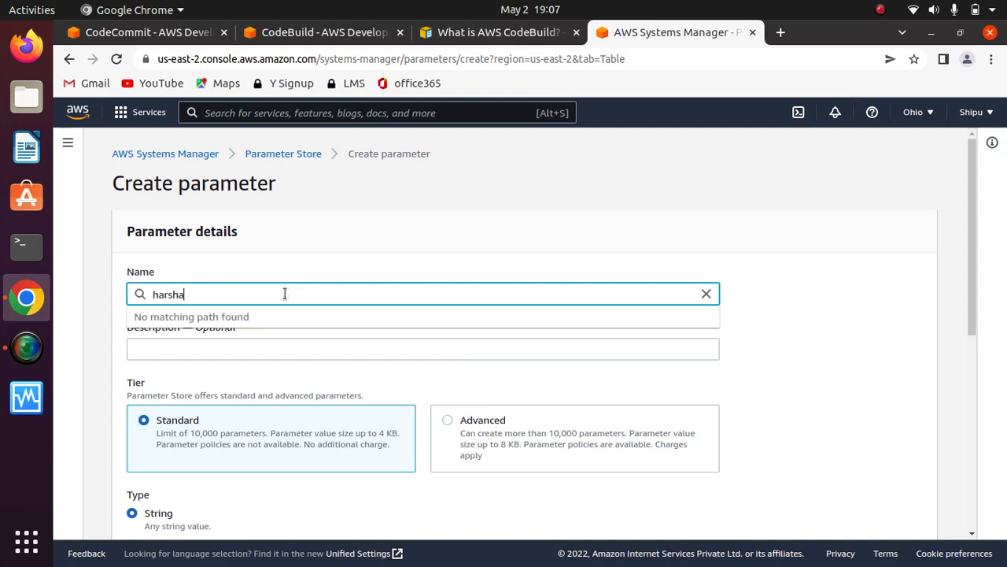
type("lcloud")
left_click(791, 327)
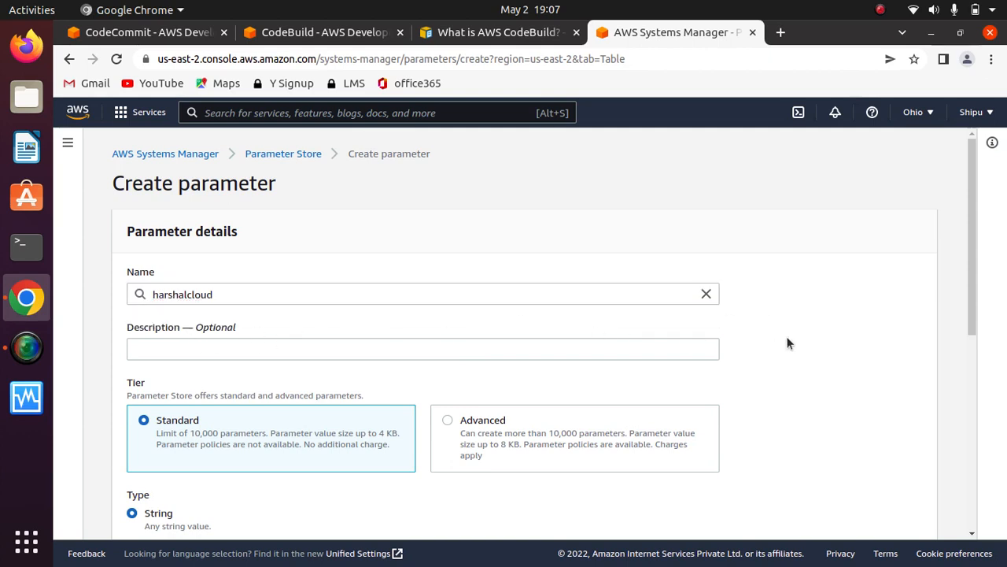
- Keep the Standard tier and set the parameter's type to SecureString
scroll(786, 344, "down", 4)
scroll(787, 343, "down", 1)
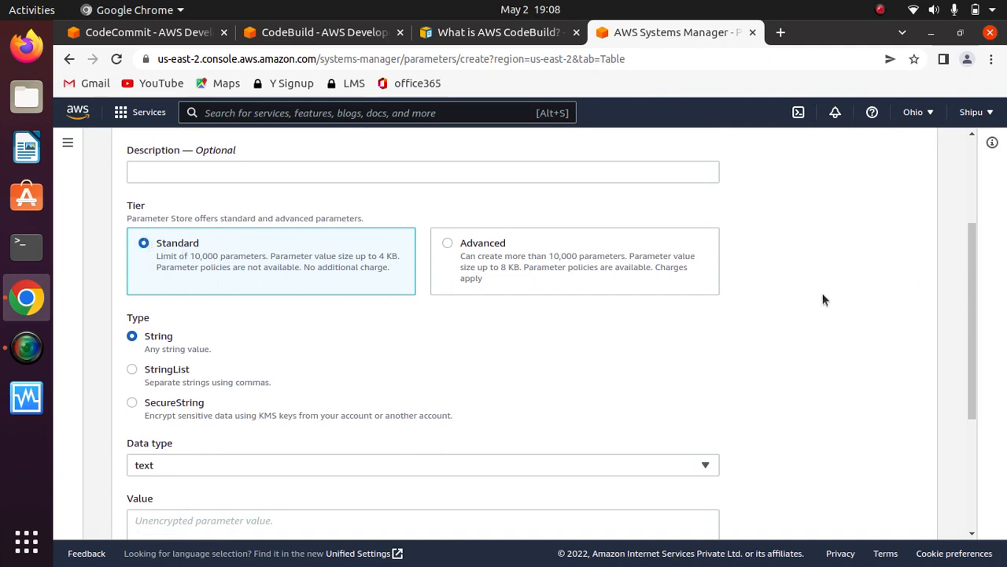
scroll(820, 295, "down", 4)
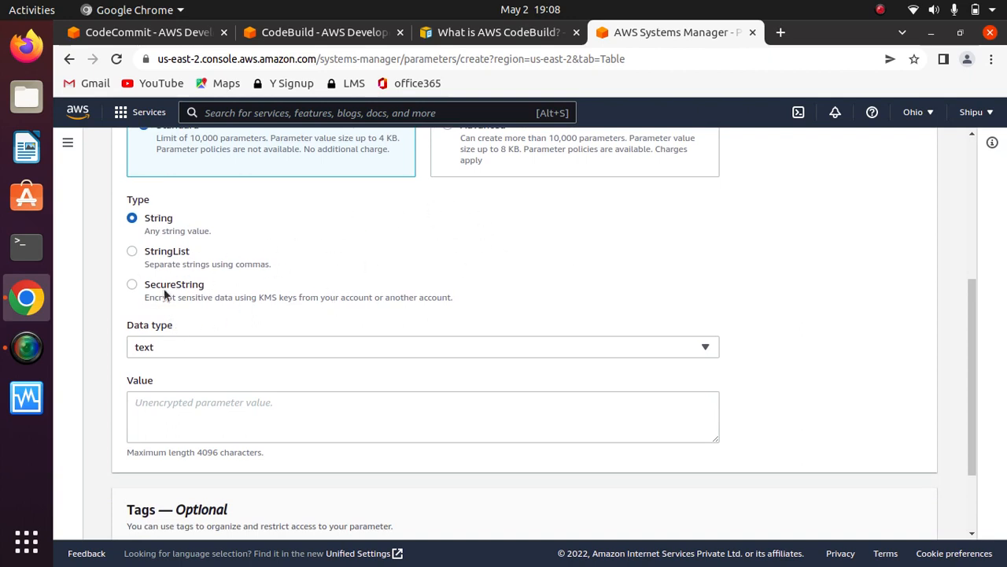
left_click(131, 285)
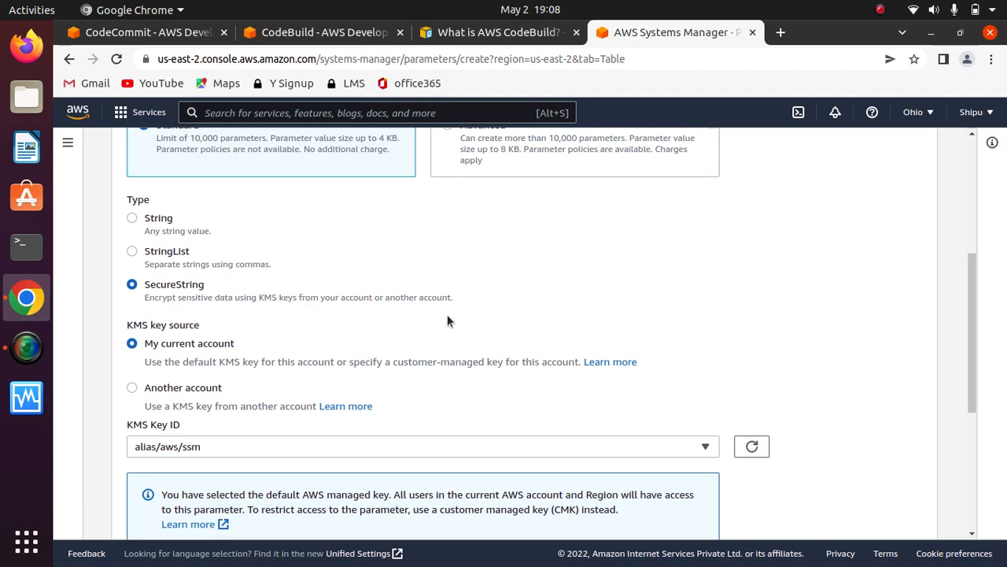
- Review the KMS key source, KMS key ID, value and tag settings of the new secure parameter
scroll(527, 297, "down", 3)
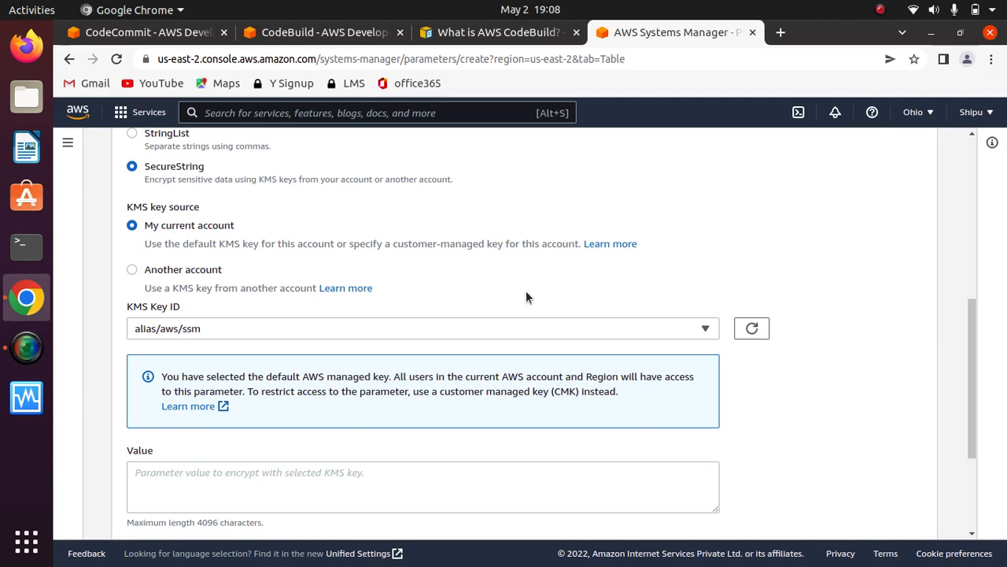
scroll(527, 296, "down", 2)
scroll(525, 296, "up", 2)
scroll(356, 212, "down", 3)
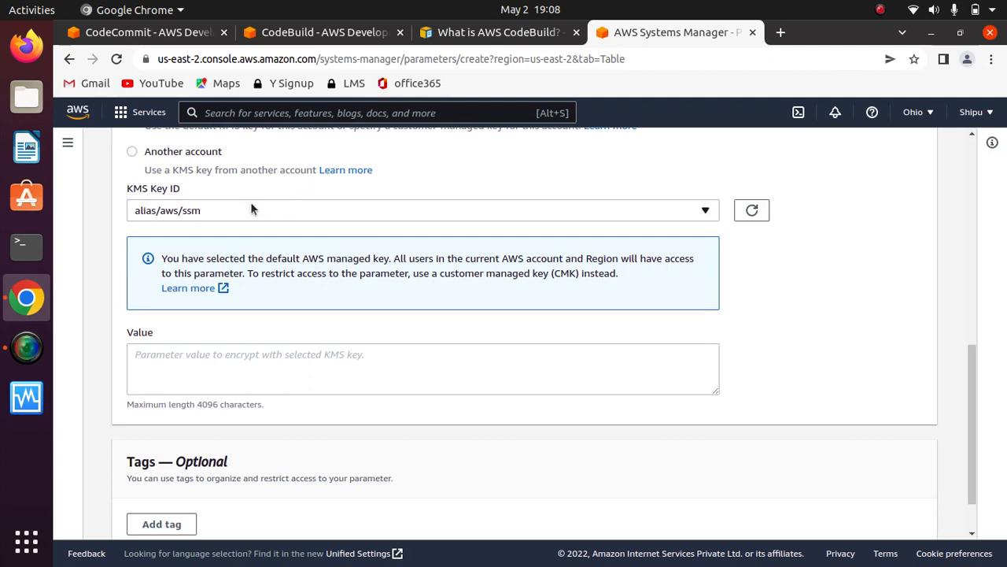
scroll(781, 289, "down", 2)
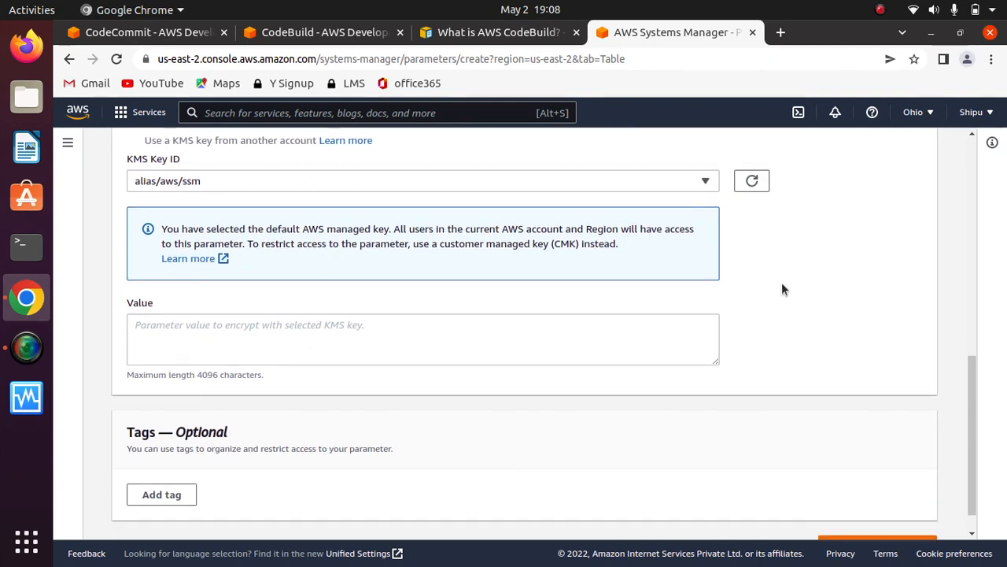
scroll(781, 289, "up", 2)
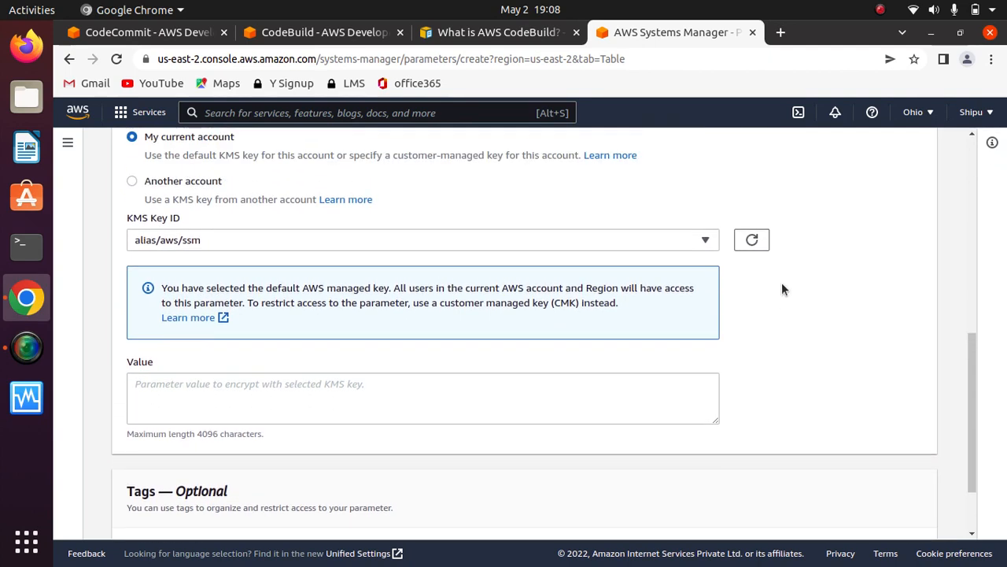
scroll(782, 288, "down", 1)
scroll(781, 289, "down", 1)
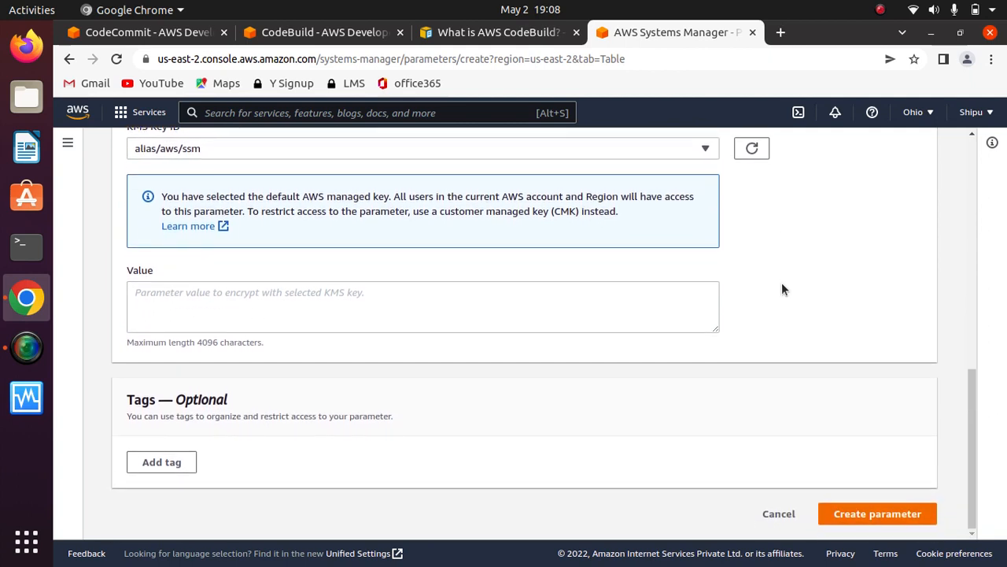
- Enter the password to be encrypted as the secure parameter's value
left_click(344, 303)
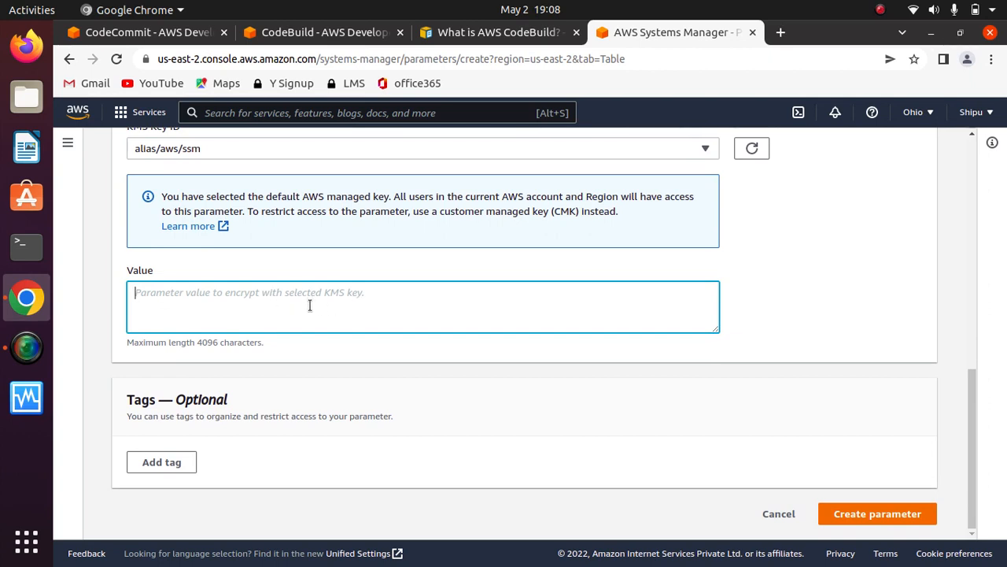
type("mypa")
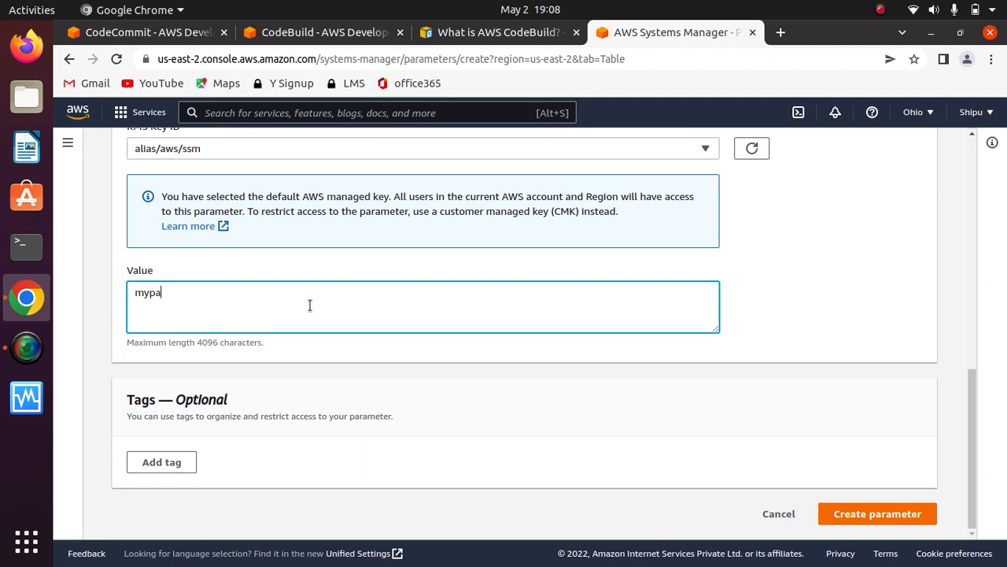
type("ssword")
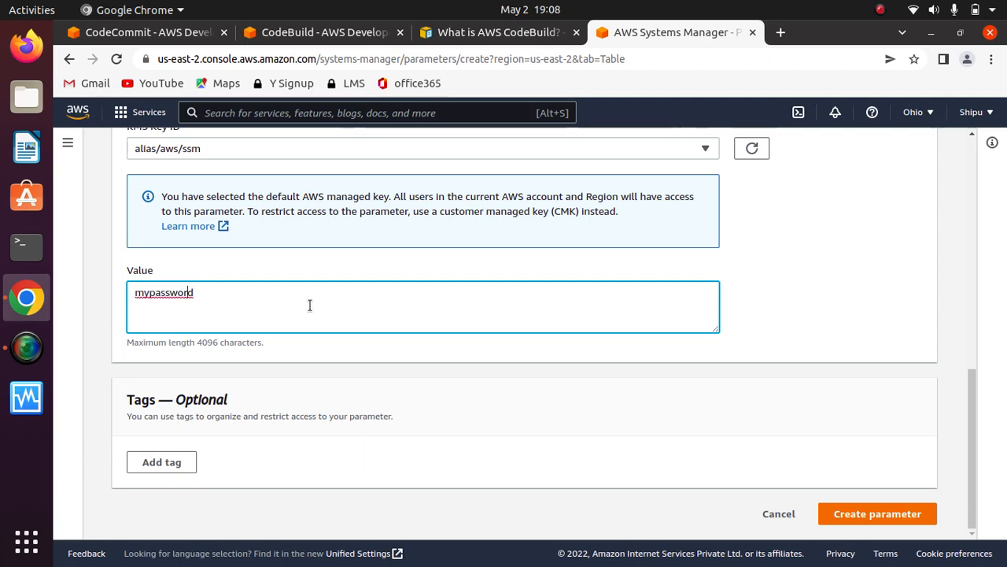
key("Left")
key("Left")
key("BackSpace")
key("BackSpace")
type("donot")
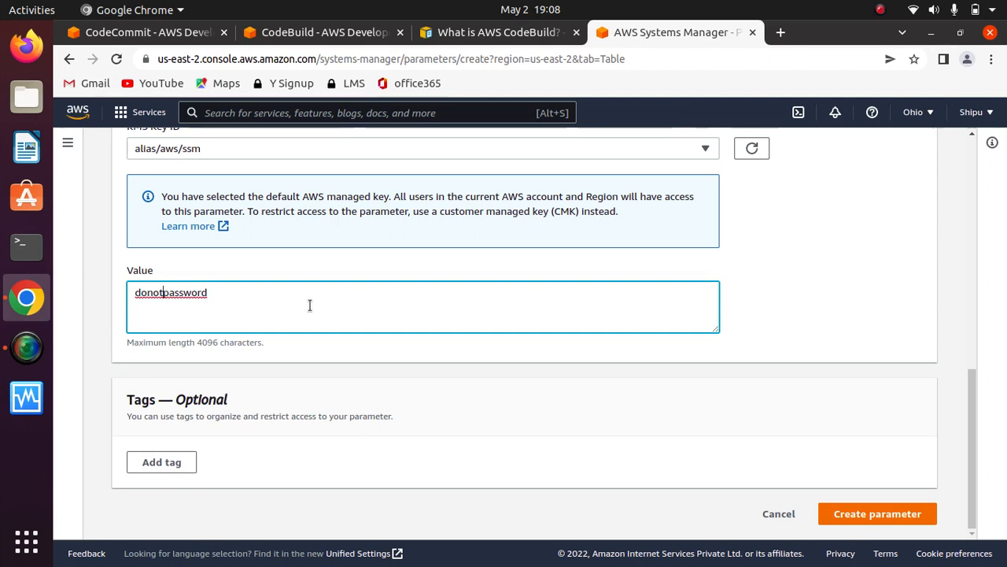
type("fetch")
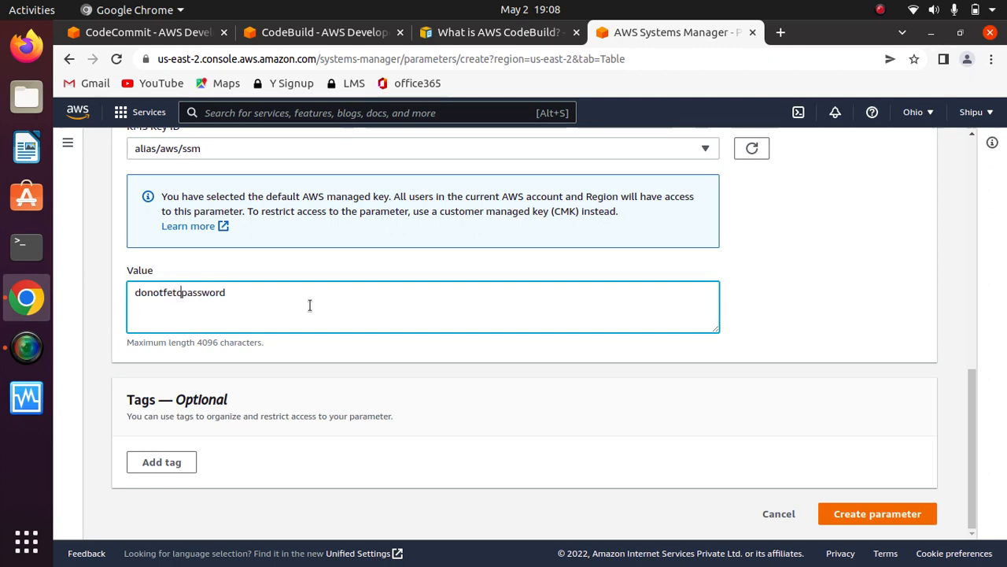
- Check how the secure value is masked and revealed, and create the parameter
left_click_drag(240, 292, 114, 296)
left_click(258, 292)
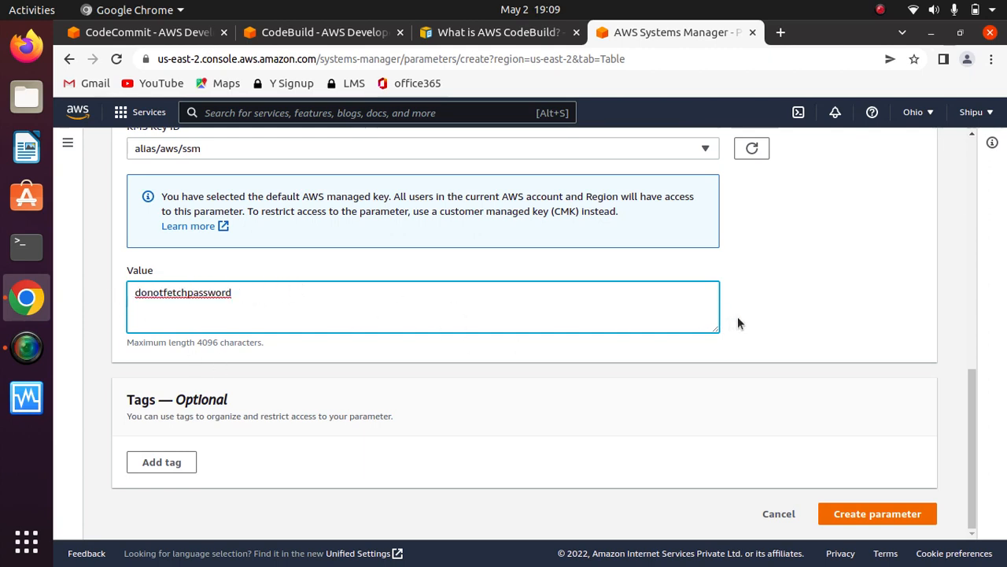
left_click(769, 318)
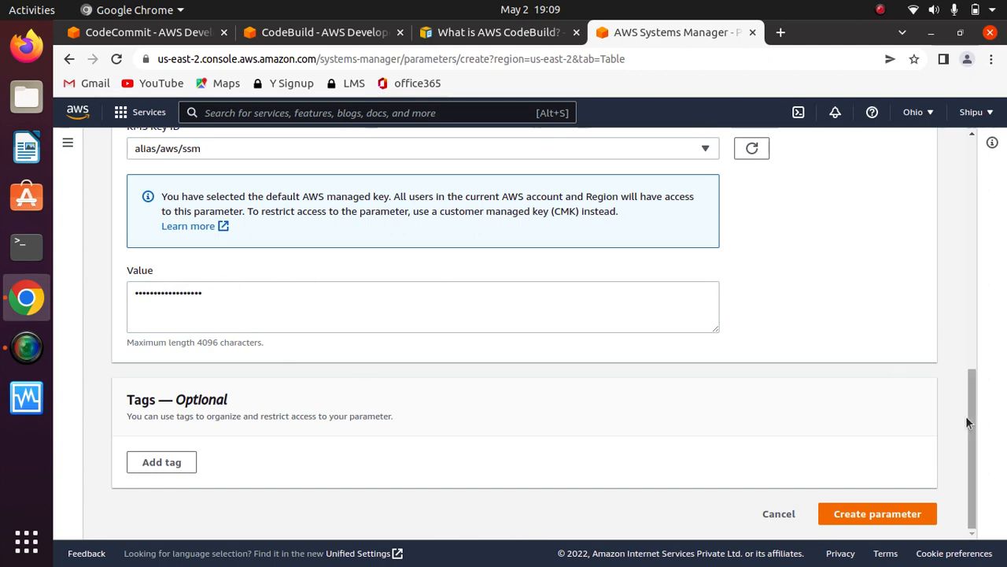
left_click(441, 295)
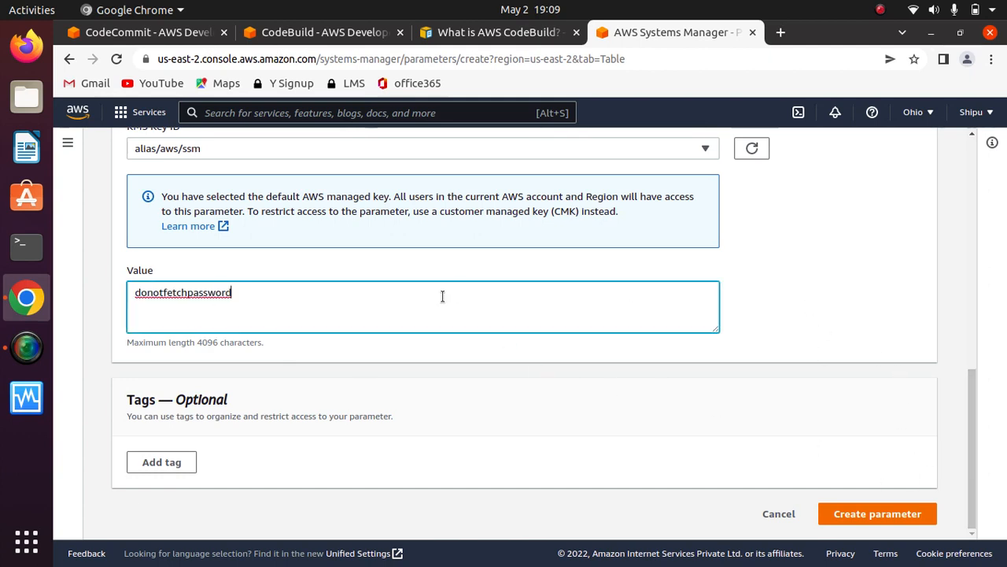
left_click(775, 314)
left_click(862, 515)
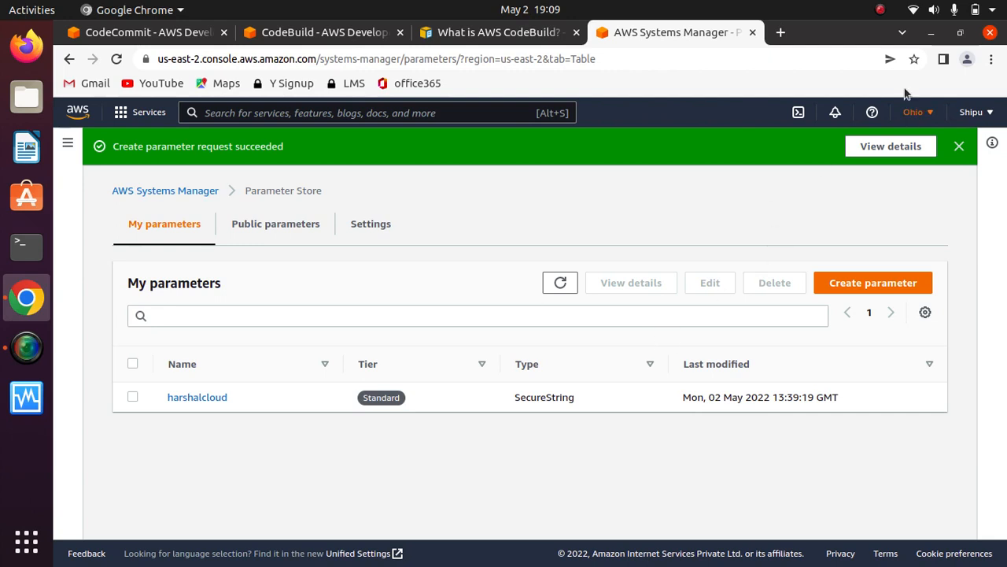
left_click(881, 10)
left_click(862, 55)
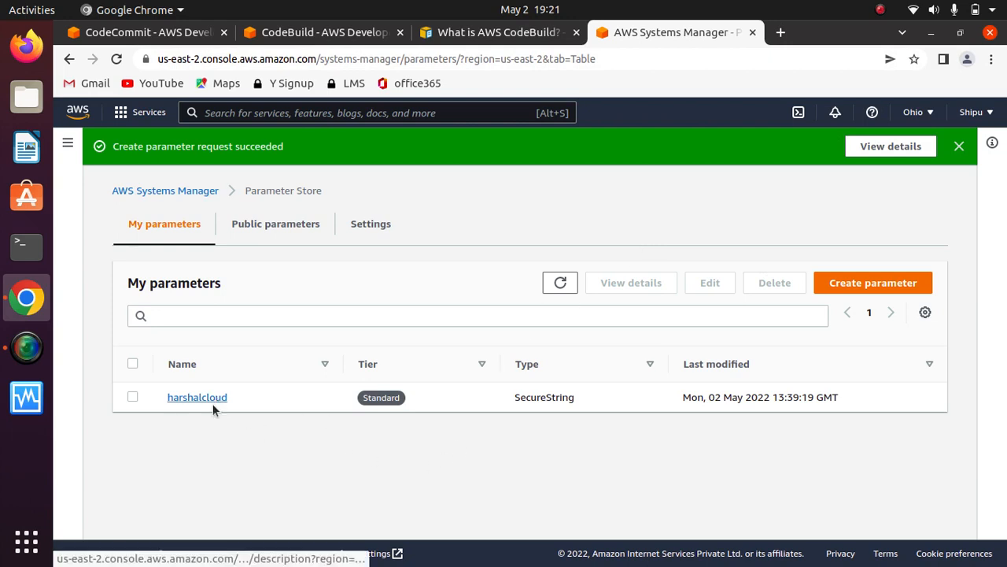
- Copy the parameter name harshalcloud from Parameter Store into the value of the password environment variable in the CodeBuild override
left_click_drag(228, 397, 157, 398)
key("ctrl+c")
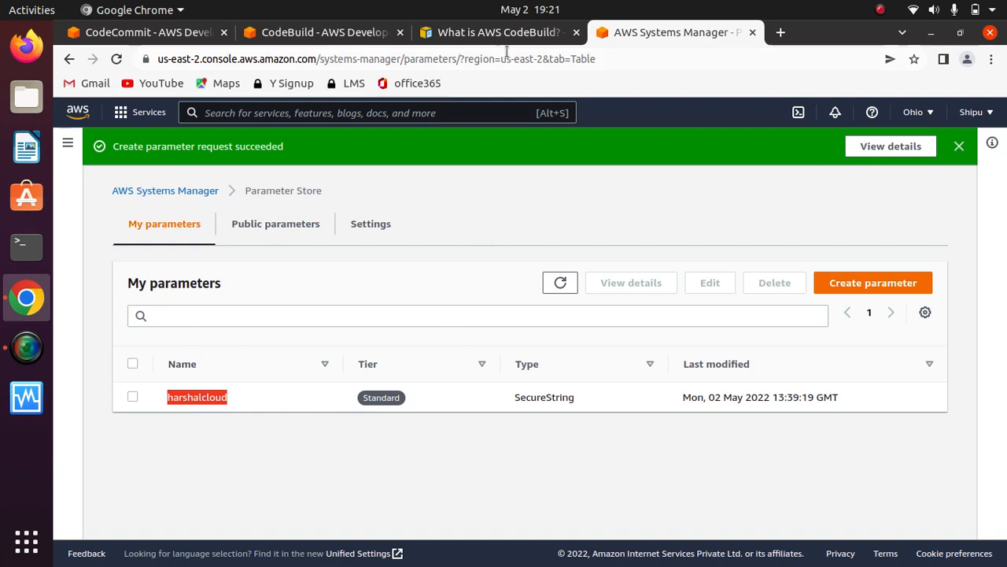
left_click(298, 36)
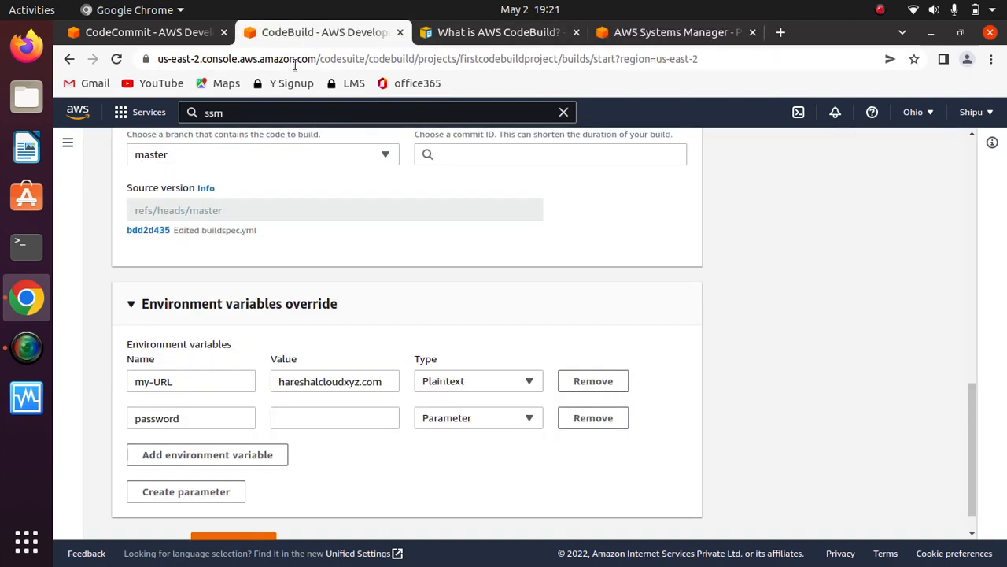
scroll(979, 415, "down", 1)
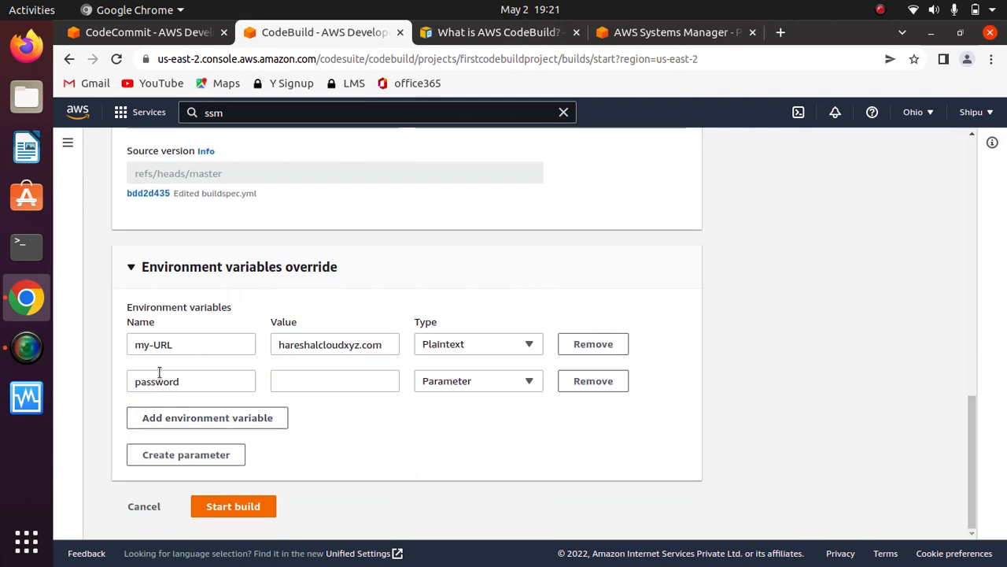
left_click(309, 384)
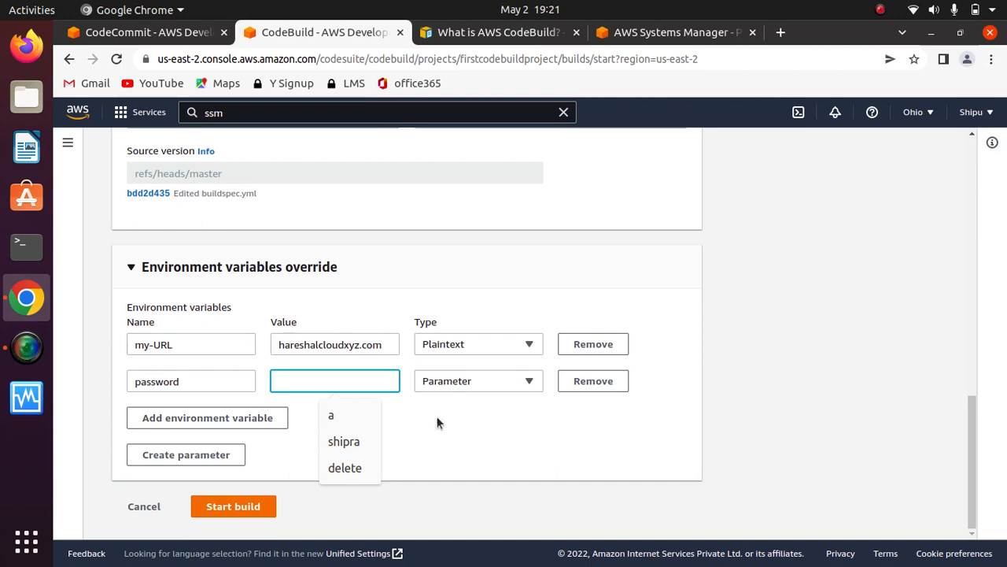
left_click(438, 442)
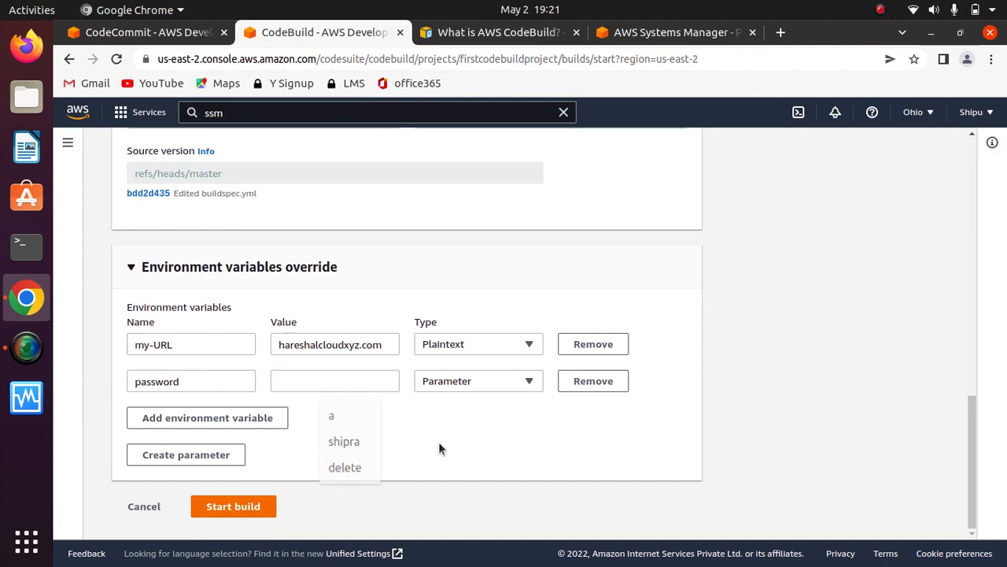
left_click(301, 381)
key("ctrl+v")
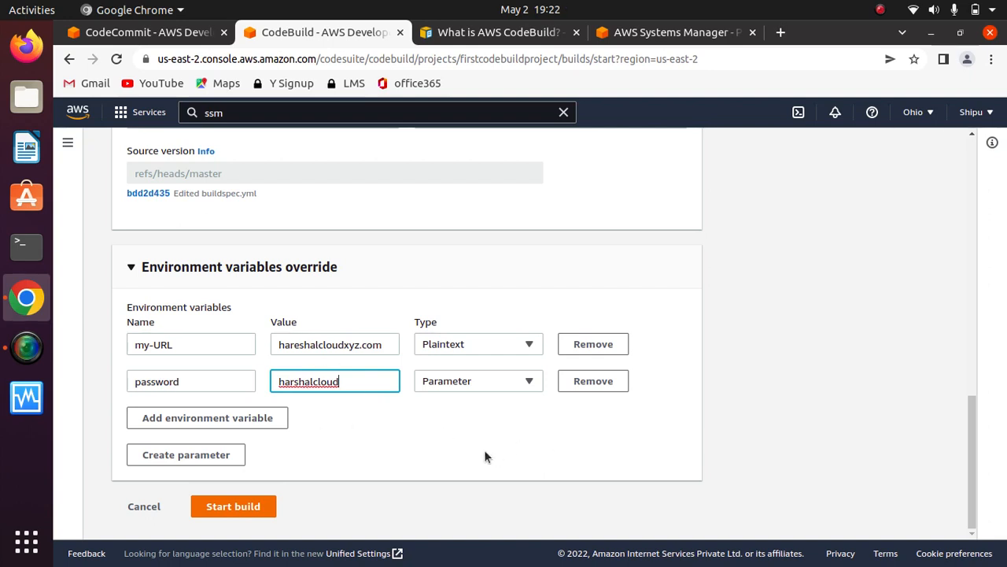
- Start the build with the overridden environment variables and open its phase details
mouse_move(968, 425)
left_mouse_down()
mouse_move(972, 330)
mouse_move(972, 430)
left_mouse_up()
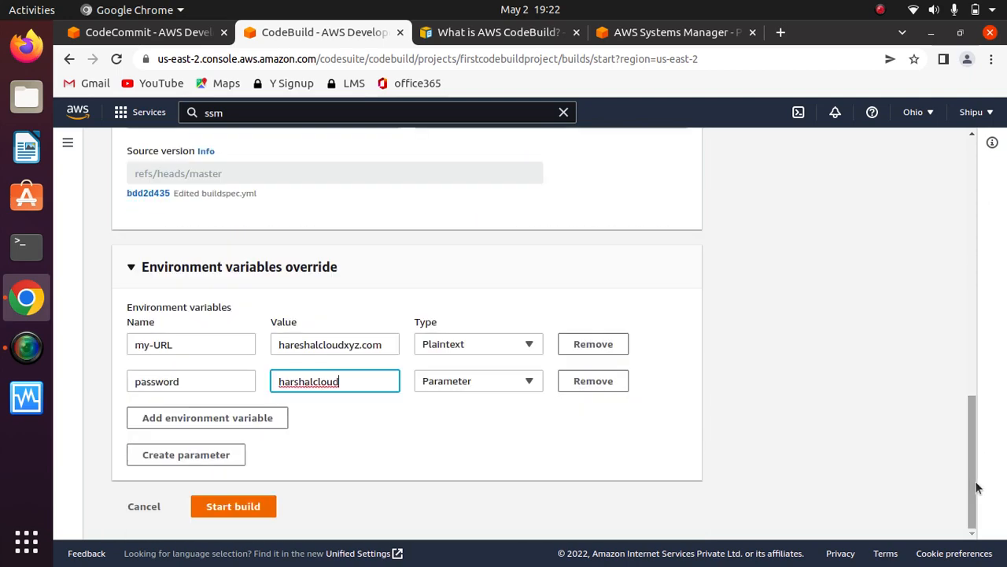
left_click(221, 510)
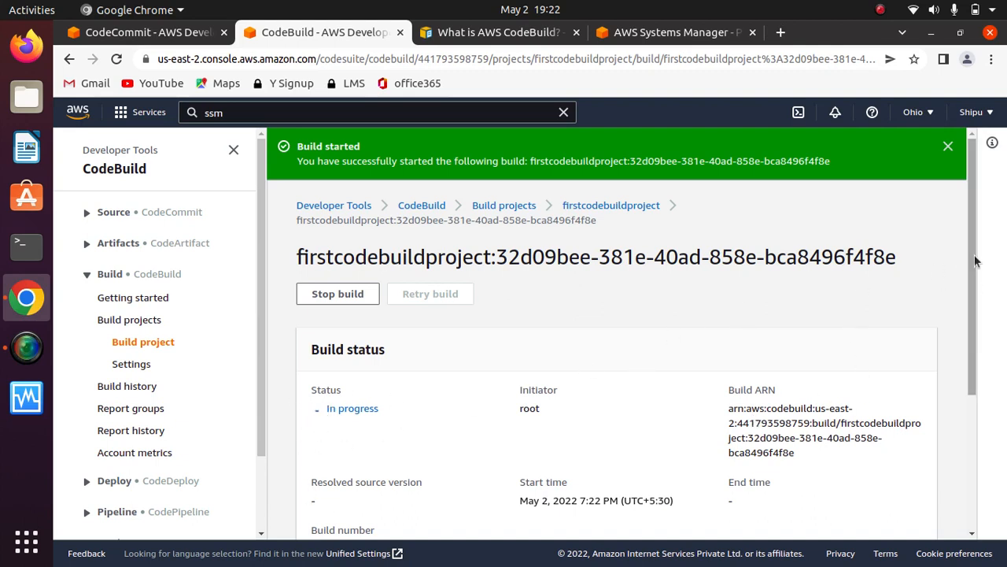
left_click_drag(974, 263, 972, 449)
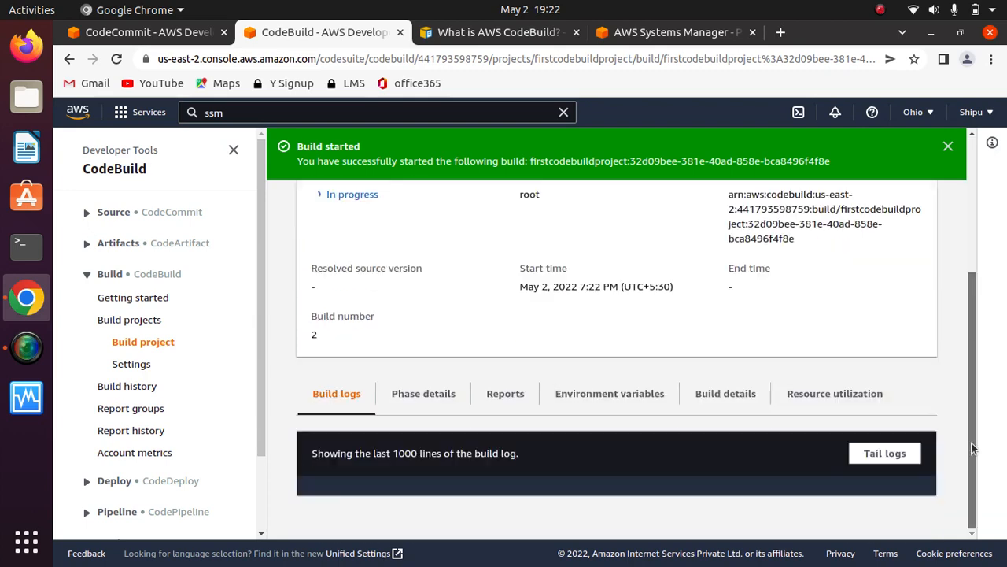
left_click(421, 396)
scroll(973, 349, "down", 1)
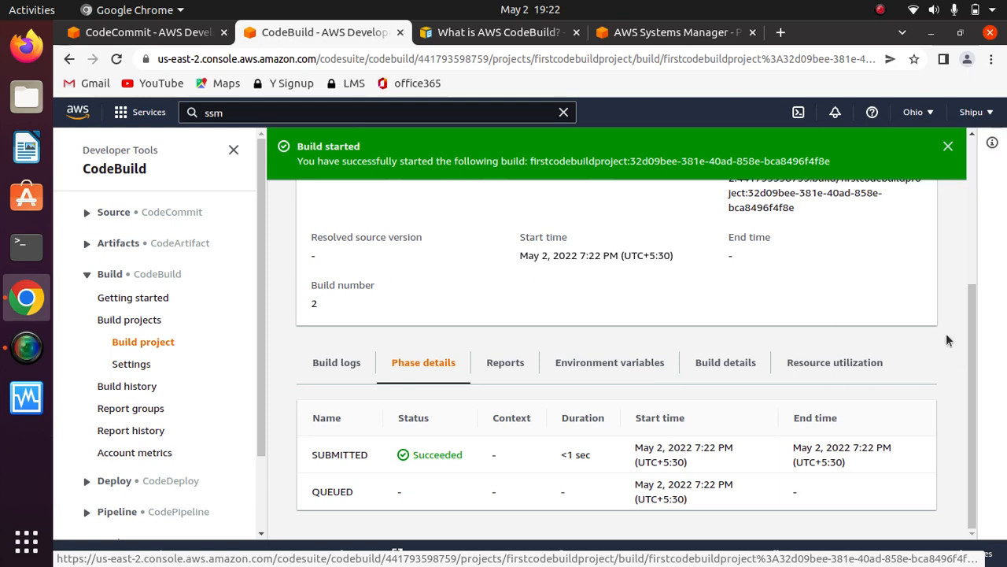
left_click(882, 11)
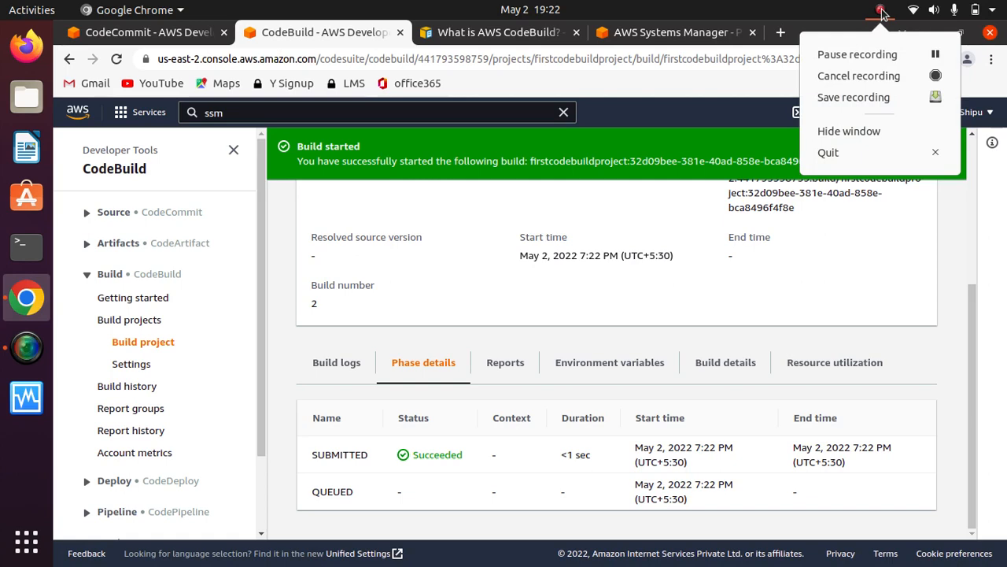
left_click(857, 55)
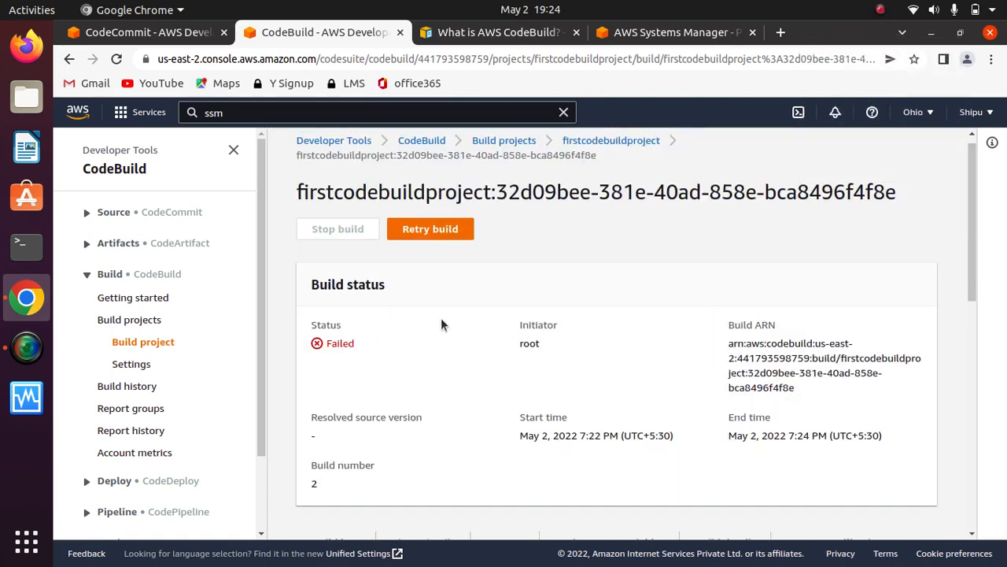
- Examine the finished build's status and the status and context of each build phase
left_click_drag(358, 339, 308, 323)
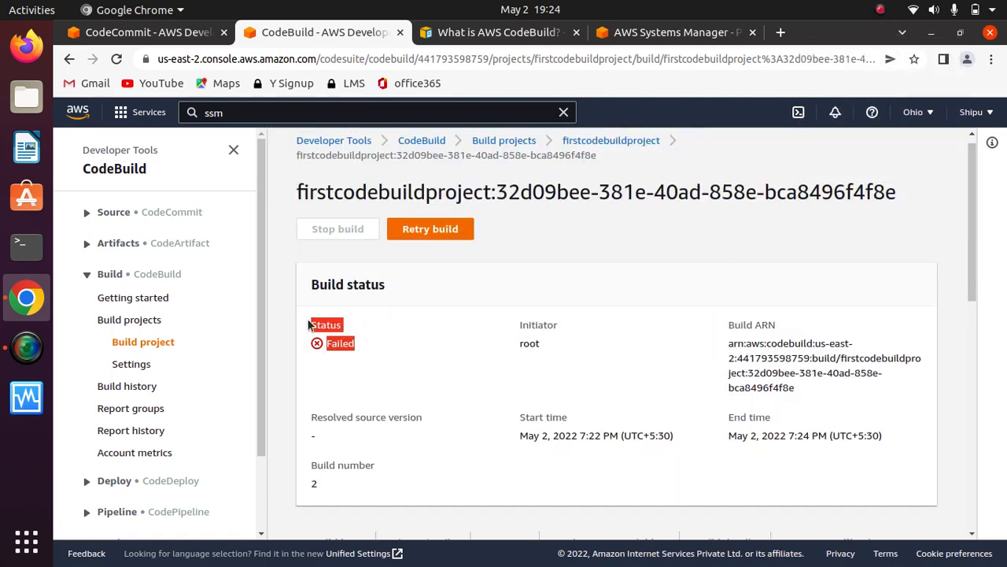
left_click(408, 327)
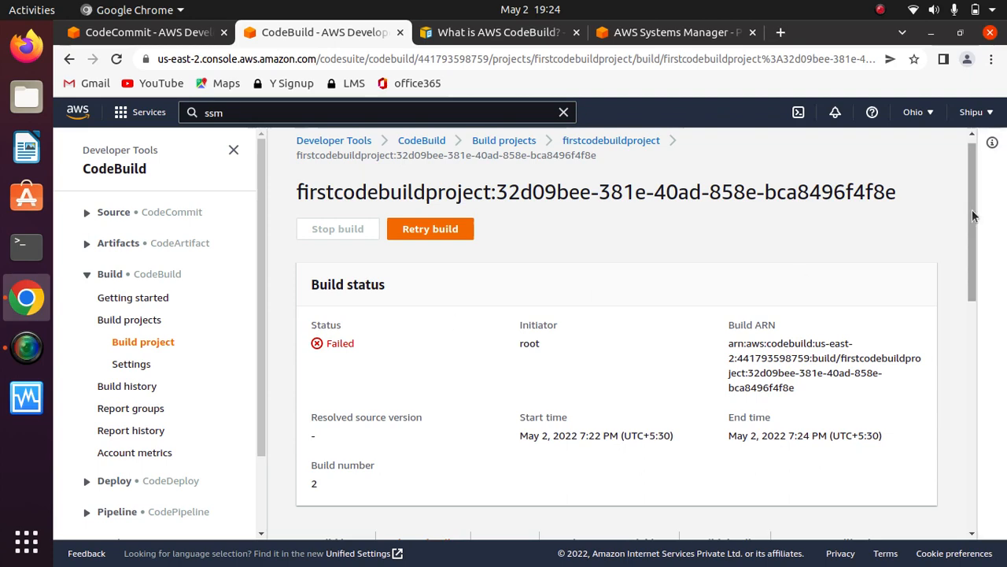
scroll(978, 279, "down", 5)
left_click_drag(974, 333, 966, 429)
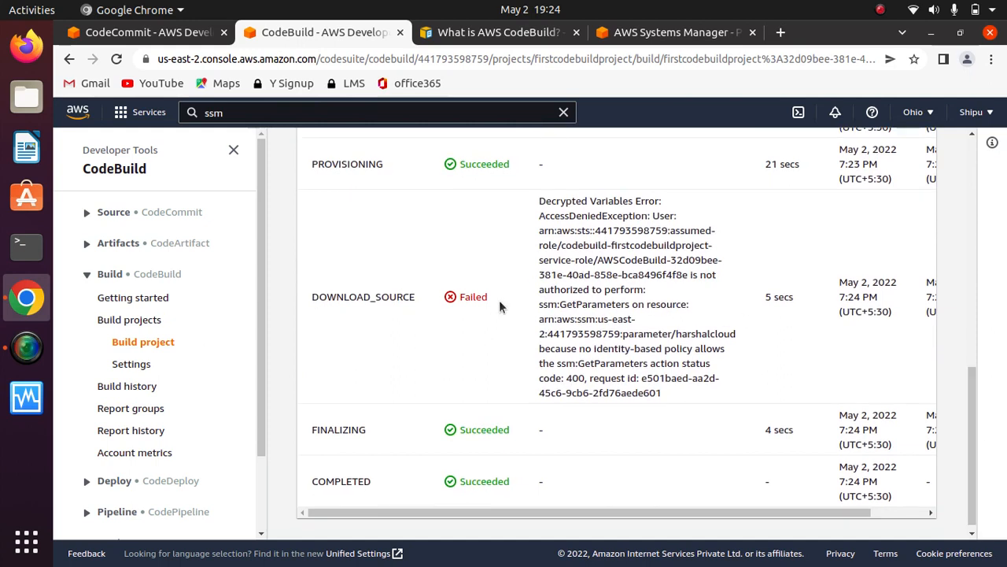
- Examine the context message of the DOWNLOAD_SOURCE phase, including the denied action and the resource it names
left_click_drag(499, 299, 311, 299)
left_click(408, 307)
left_click_drag(677, 398, 523, 213)
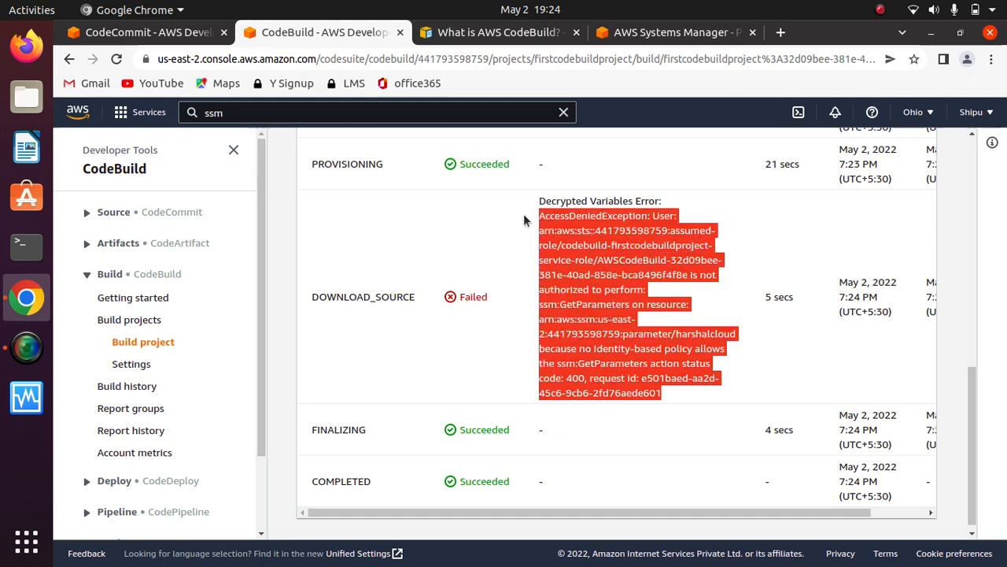
left_click(612, 318)
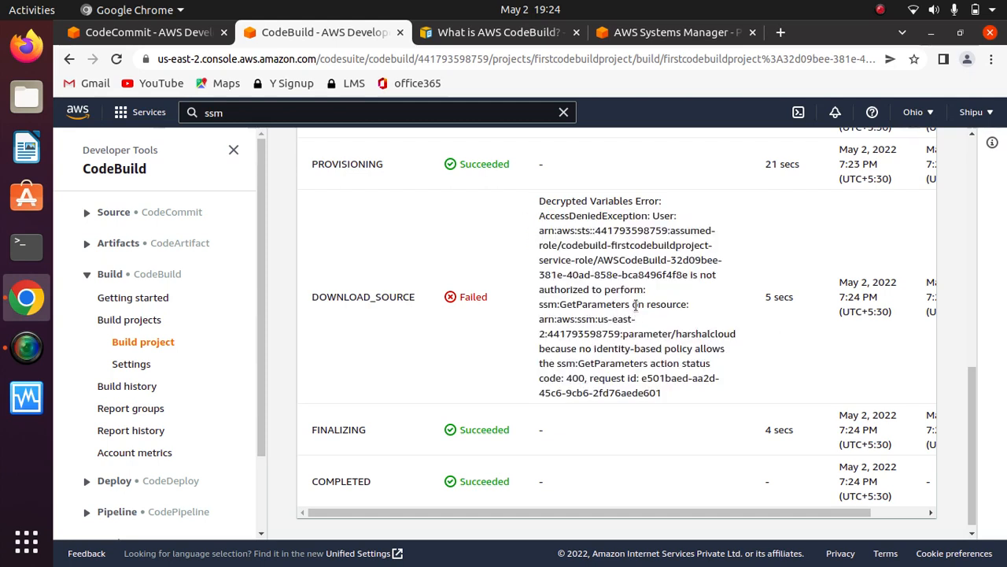
left_click_drag(639, 305, 562, 307)
left_click(645, 312)
left_click_drag(639, 319, 540, 317)
left_click(626, 305)
- Search the AWS services for IAM and open its console in a separate browser tab
left_click(562, 112)
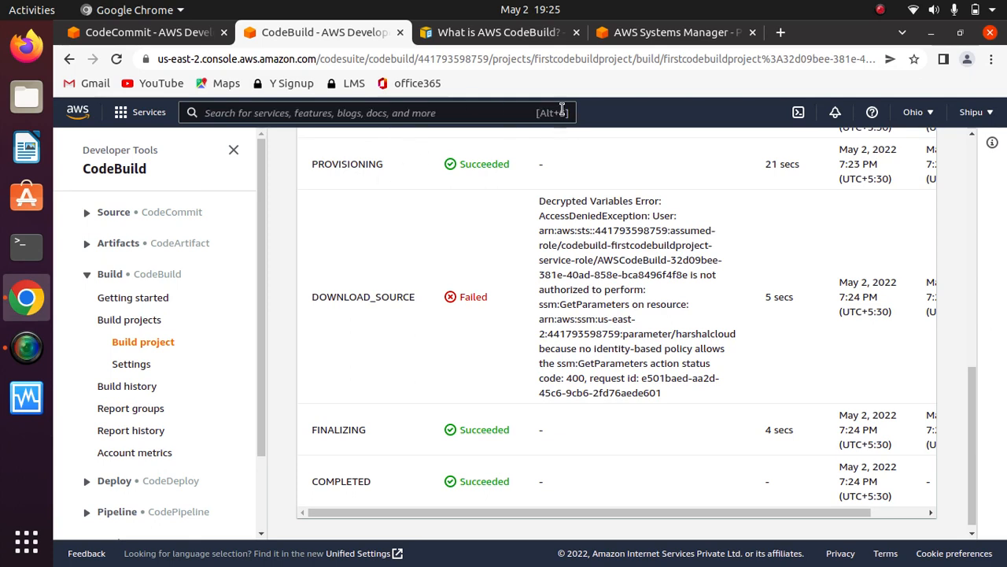
left_click(396, 114)
type("IAM")
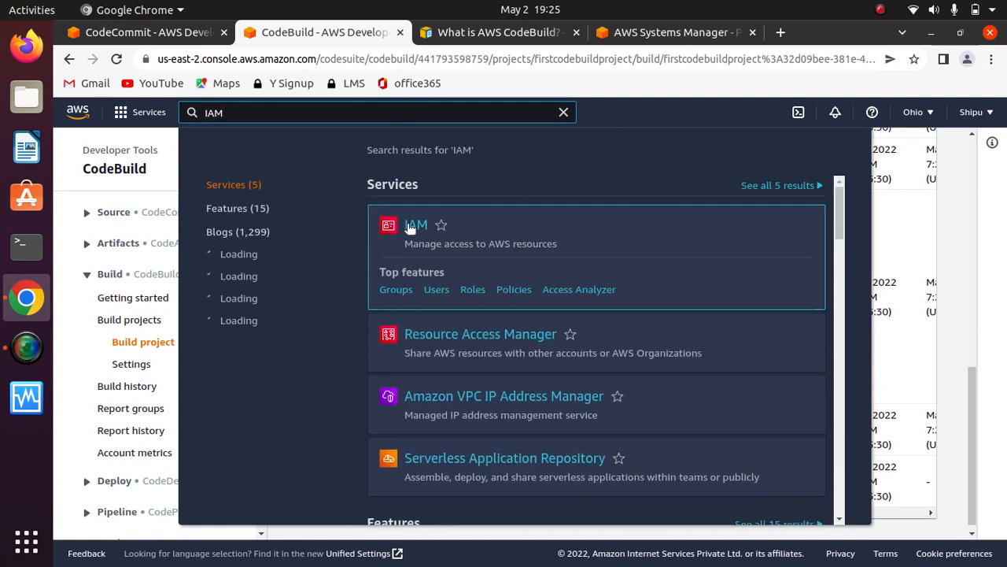
right_click(411, 226)
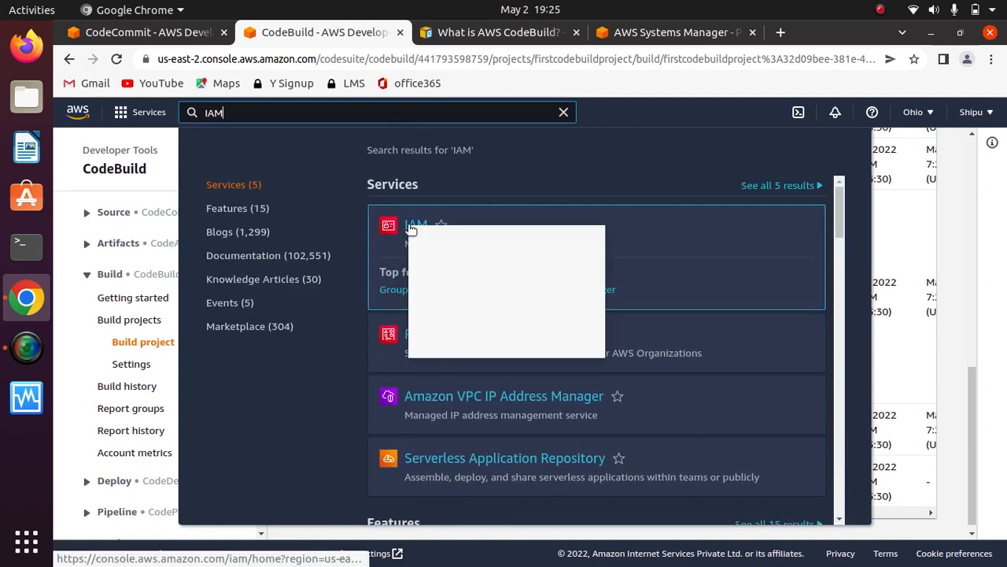
left_click(475, 240)
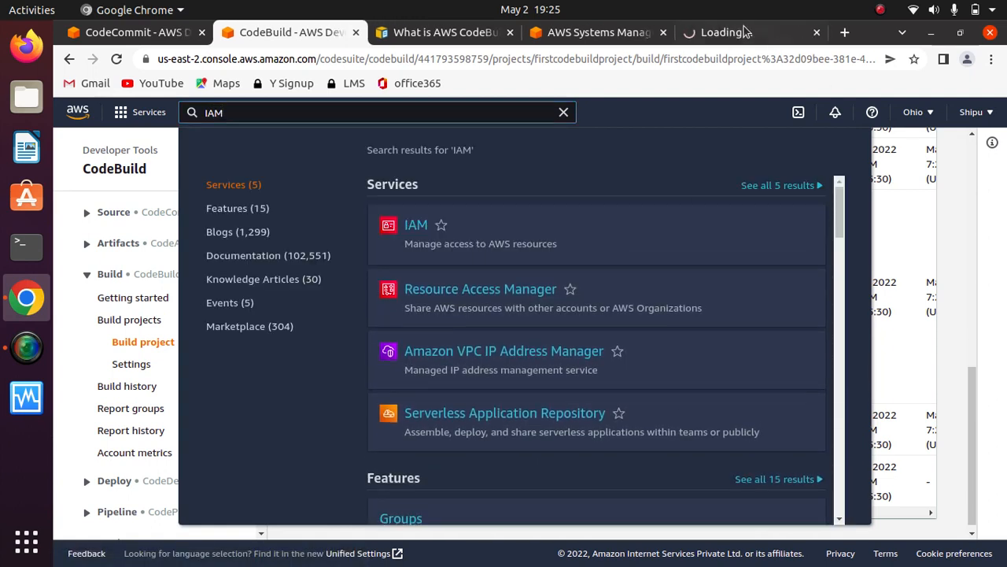
left_click(724, 33)
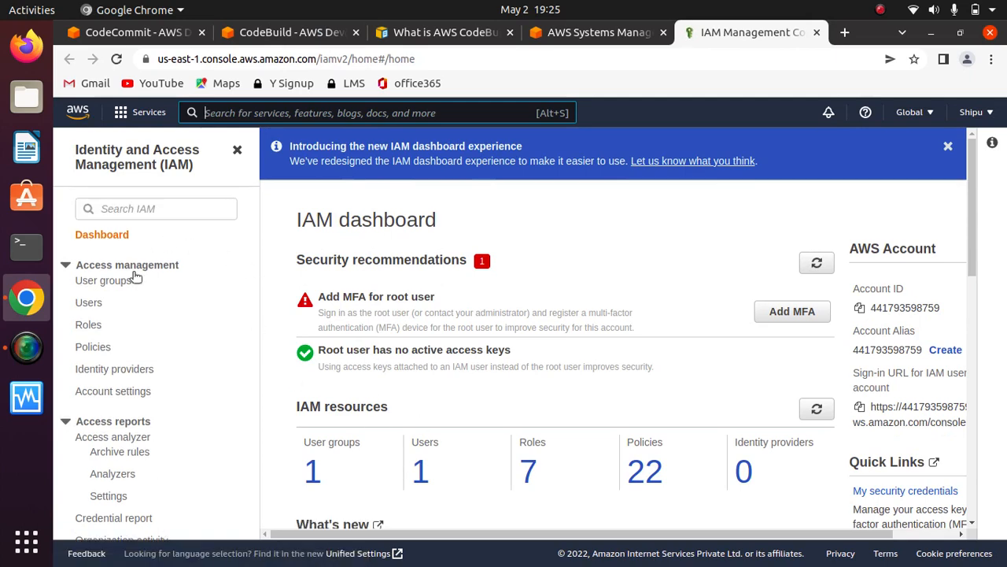
- Open the IAM role codebuild-firstcodebuildproject-service-role from the list of roles
left_click(90, 327)
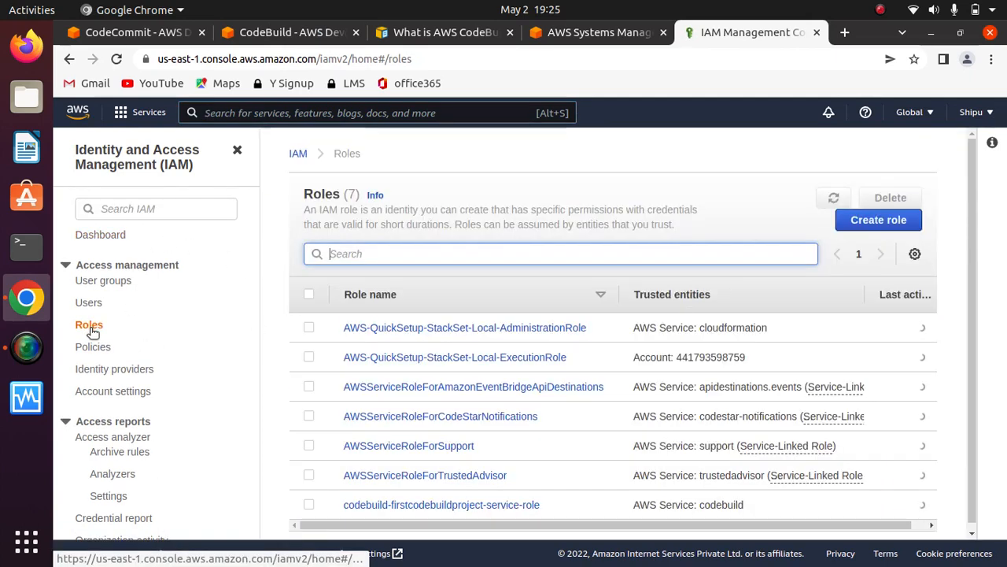
left_click_drag(972, 294, 976, 382)
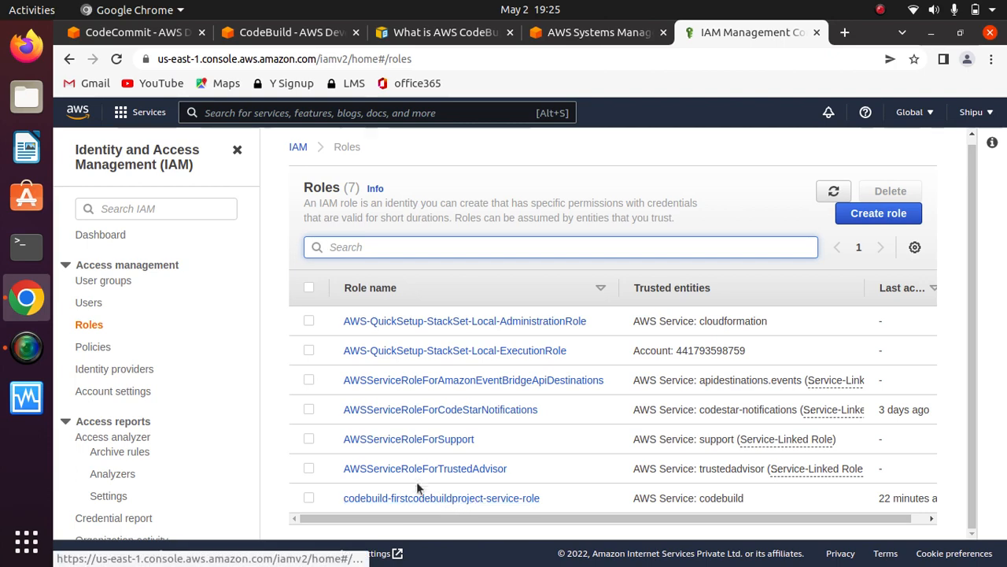
left_click(461, 497)
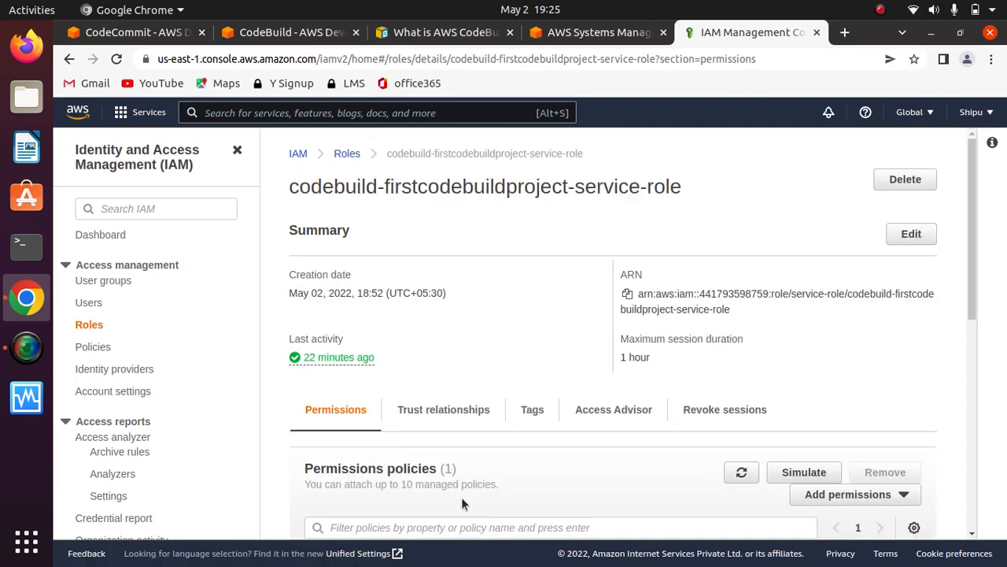
- Find the policies matching ssm and attach the AWS managed policy AmazonSSMFullAccess to the CodeBuild service role
left_click_drag(972, 264, 977, 393)
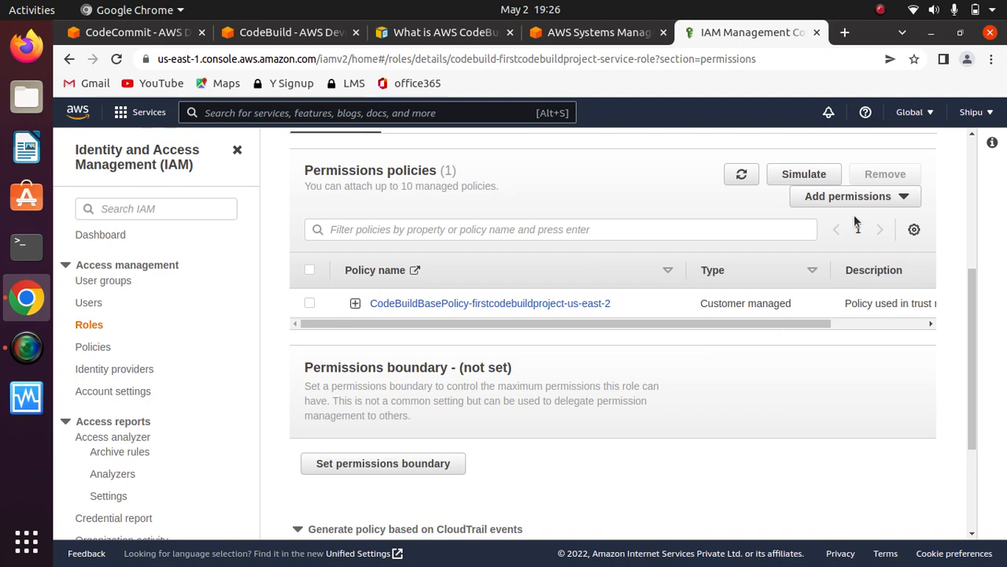
left_click(898, 198)
left_click(836, 219)
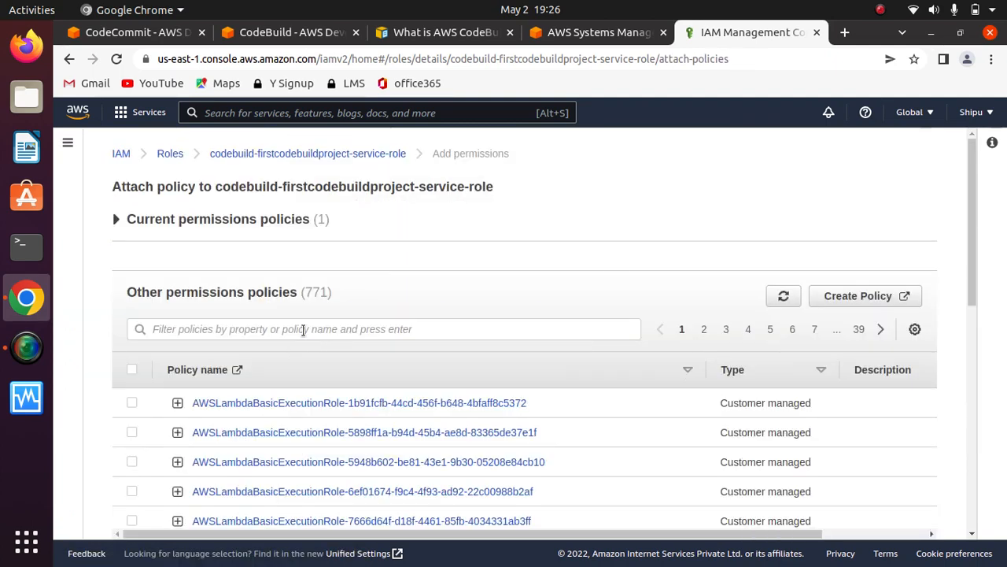
left_click(303, 328)
type("ssm")
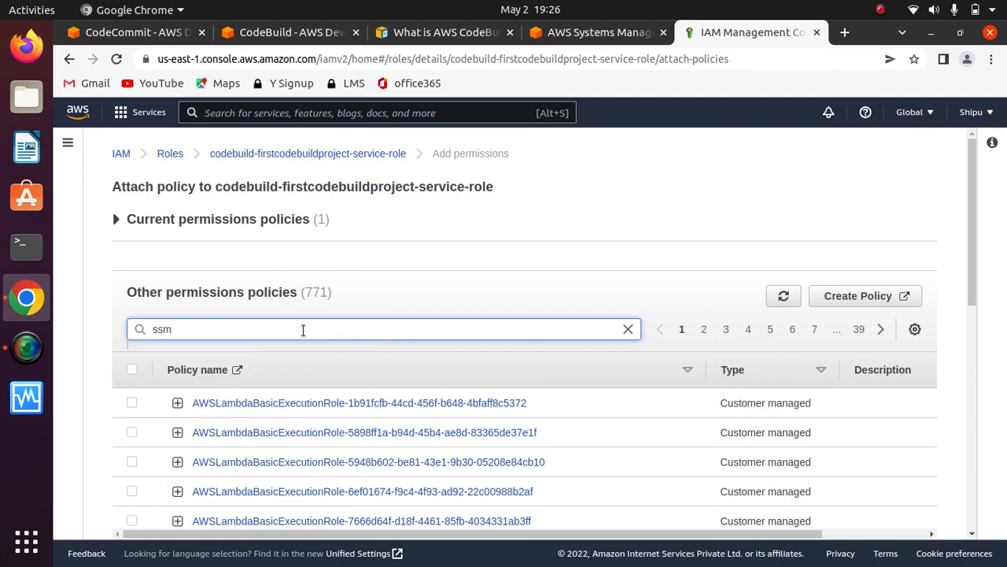
key("Return")
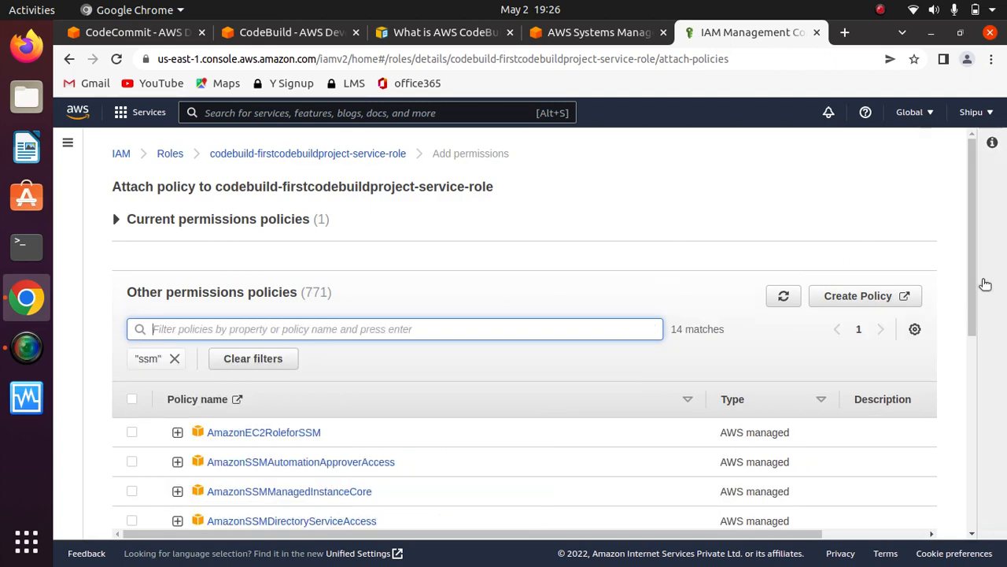
left_click_drag(976, 285, 967, 364)
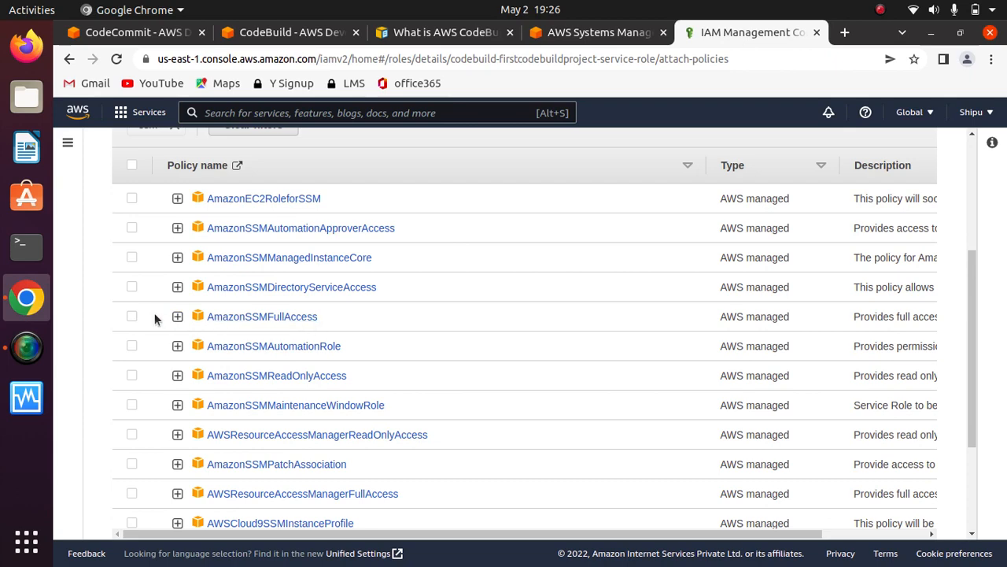
left_click(132, 317)
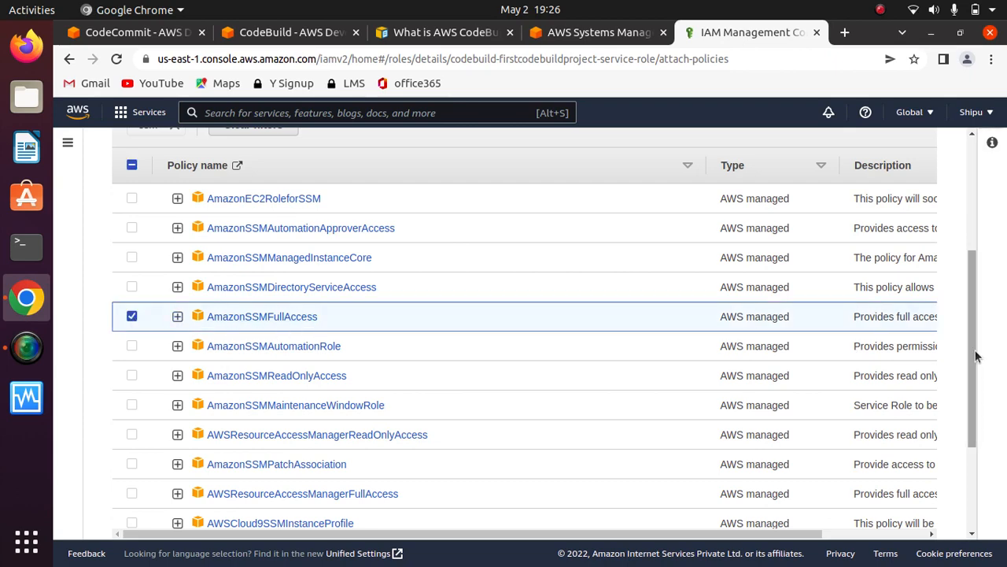
left_click_drag(976, 354, 975, 434)
left_click(883, 503)
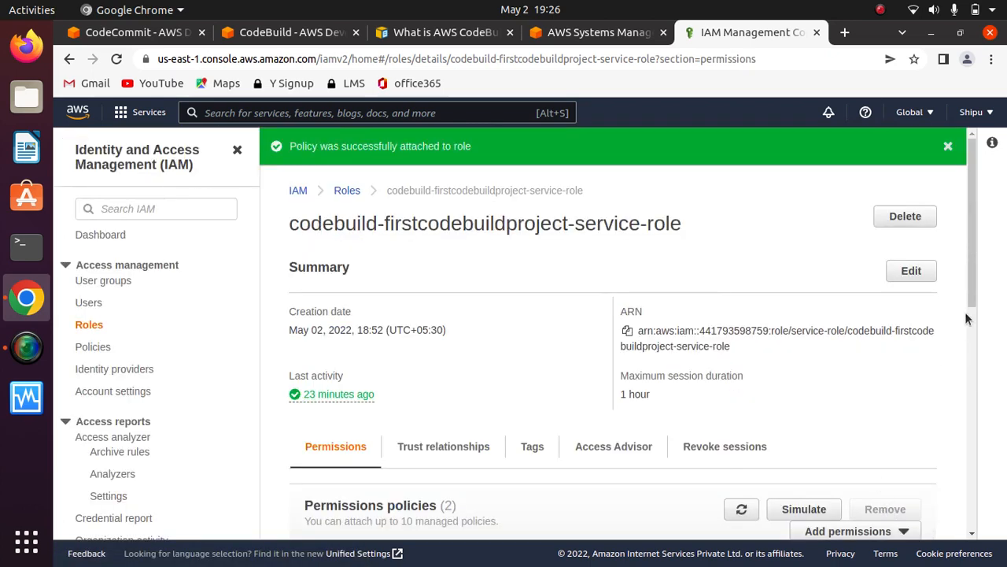
- Review the role's attached permissions policies and the SecureString parameter harshalcloud in Parameter Store
left_click_drag(971, 303, 973, 398)
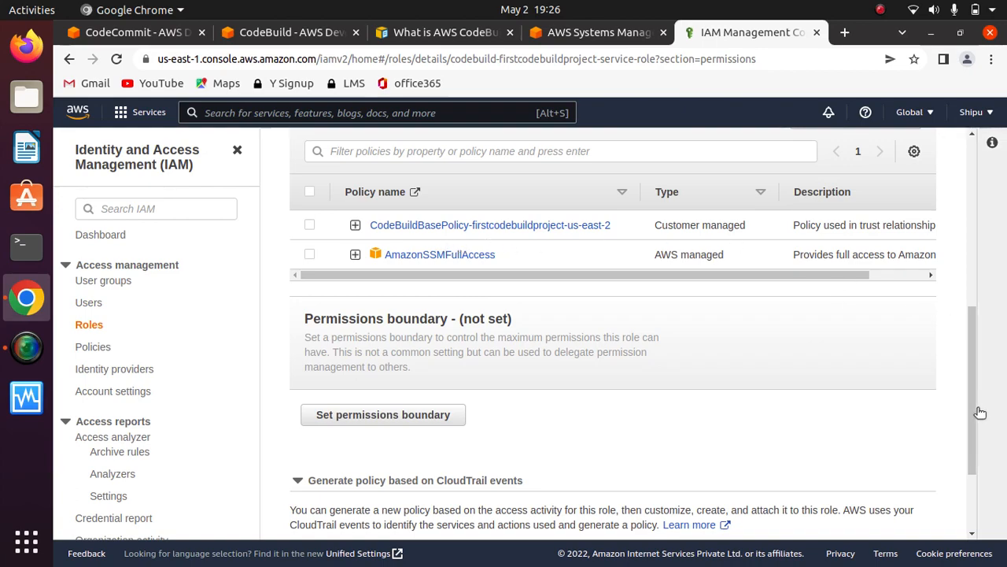
left_click_drag(973, 412, 992, 211)
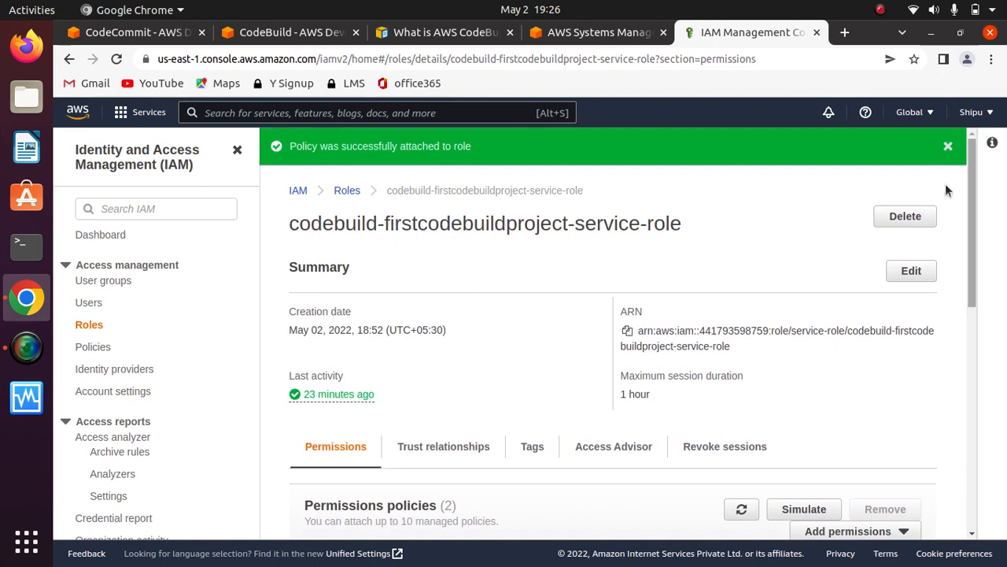
left_click(948, 146)
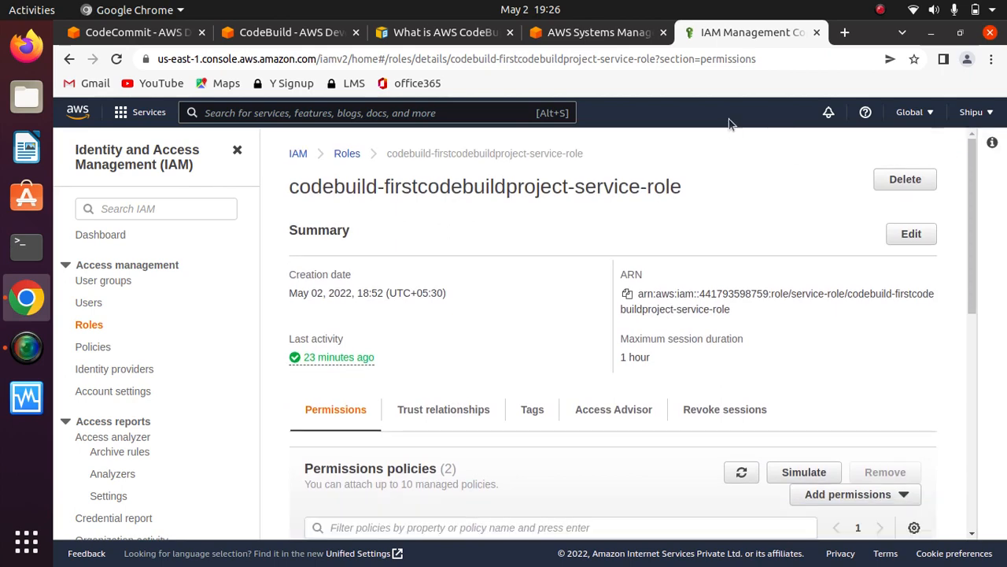
left_click(580, 34)
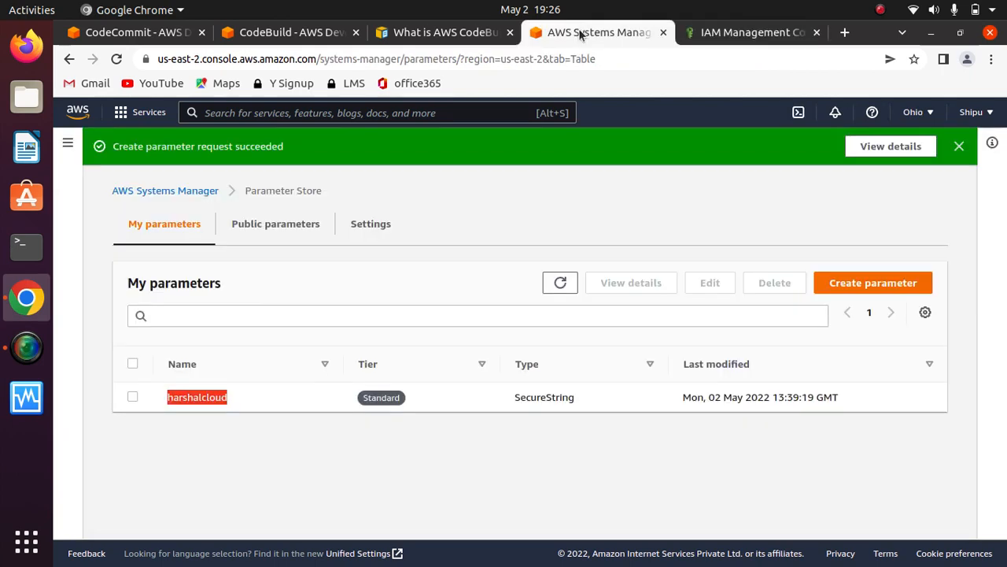
left_click(740, 35)
left_click(620, 38)
- Return to the failed build of firstcodebuildproject in CodeBuild and retry it
left_click(264, 41)
left_click(154, 179)
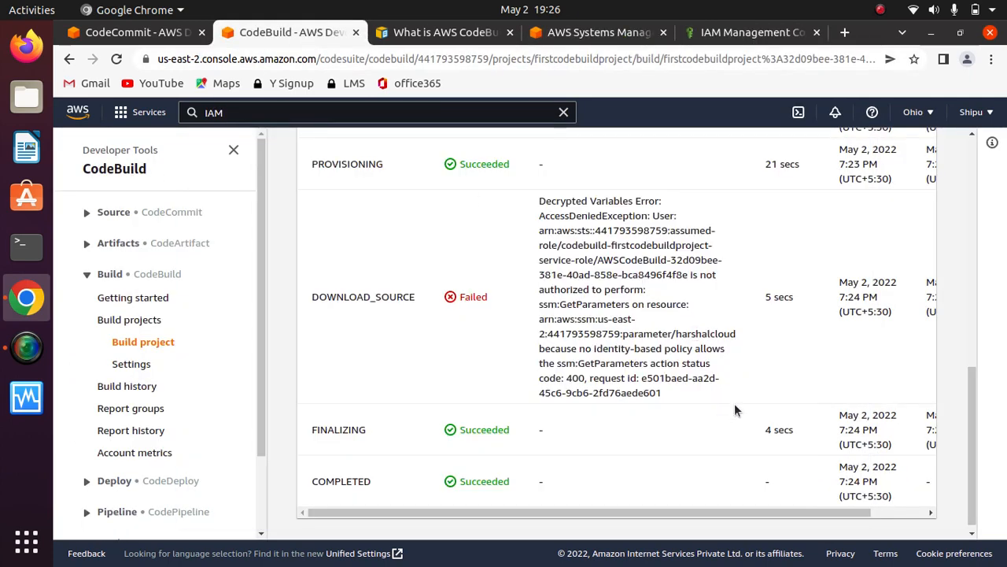
left_click_drag(734, 403, 414, 252)
left_click(472, 253)
left_click_drag(973, 444, 962, 177)
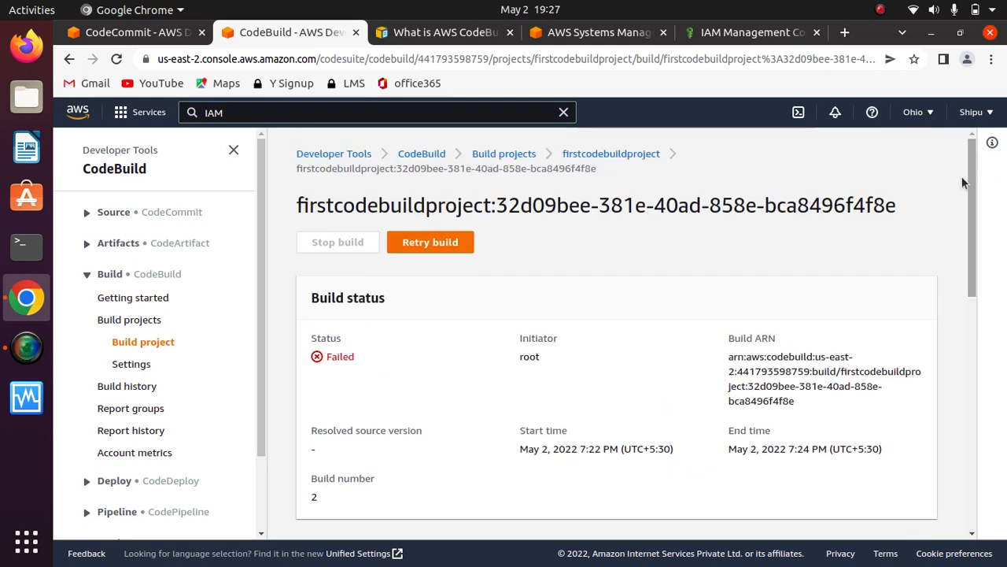
left_click(430, 243)
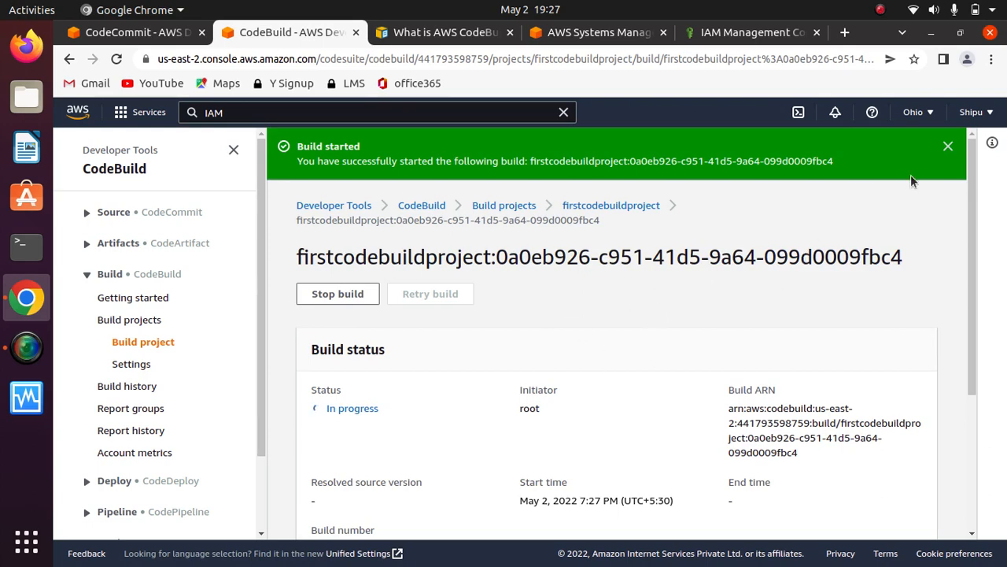
left_click(880, 11)
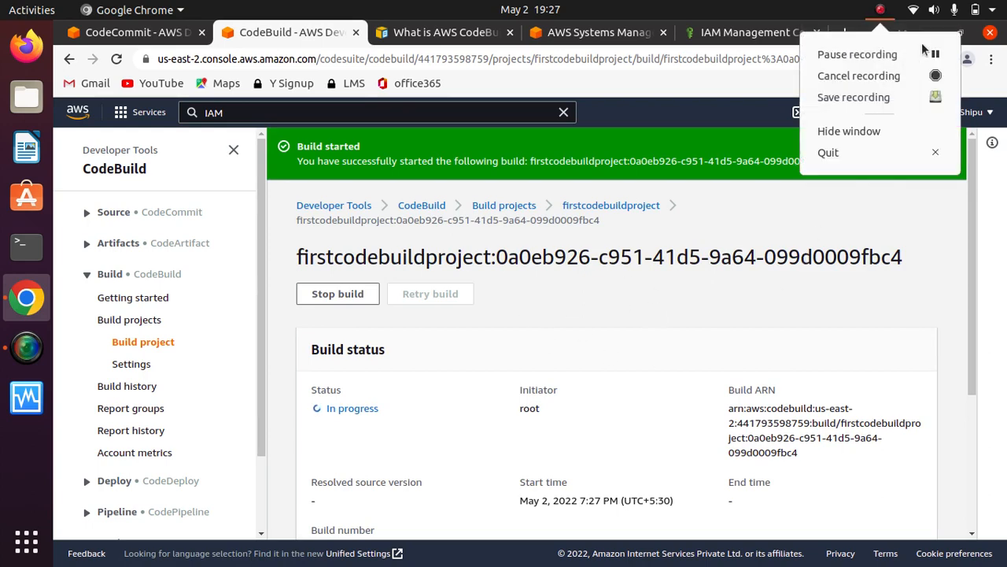
left_click(857, 55)
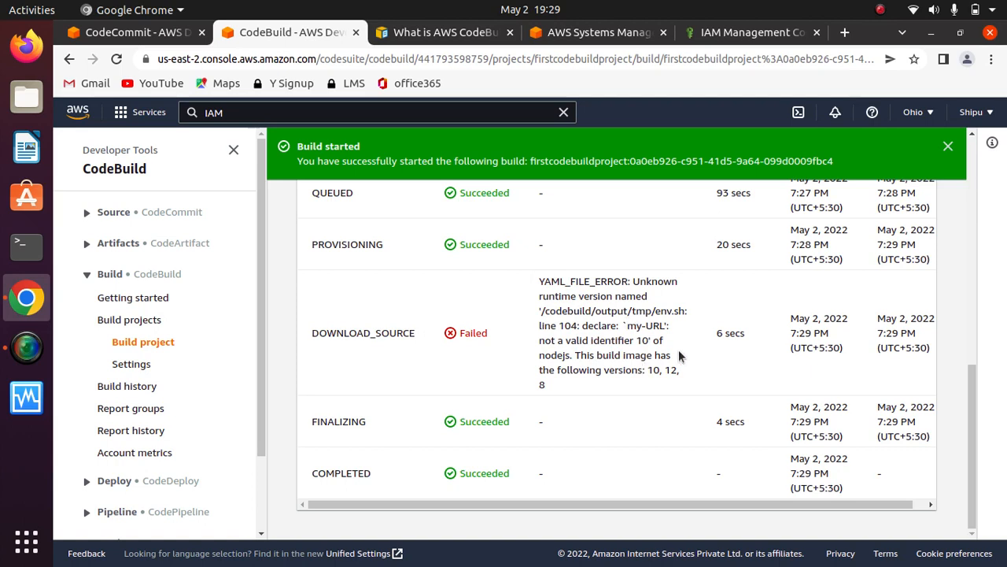
- Examine the DOWNLOAD_SOURCE error of the retried build, focusing on the my-URL variable name
left_click_drag(630, 325, 667, 326)
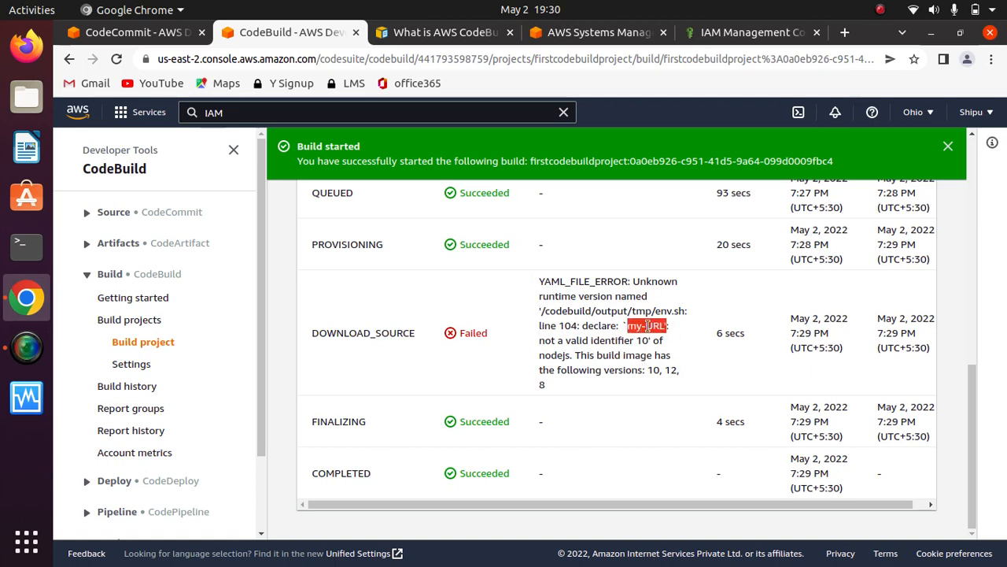
left_click_drag(666, 326, 647, 326)
left_click(647, 326)
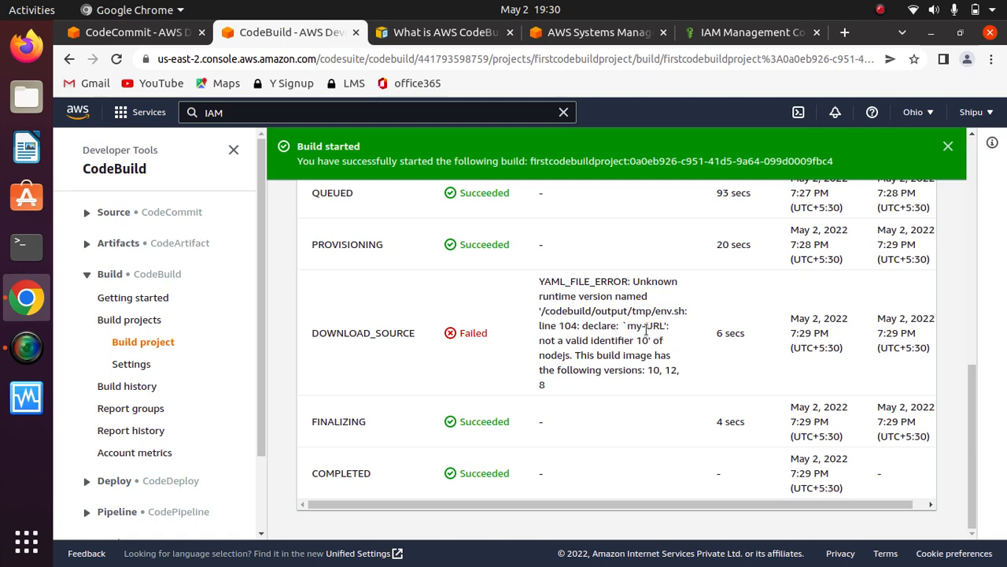
left_click_drag(631, 332, 654, 339)
left_click(586, 308)
- Compare the runtime version in the testcoderepo buildspec.yml with the build error, and check the Parameter Store entry
left_click(140, 33)
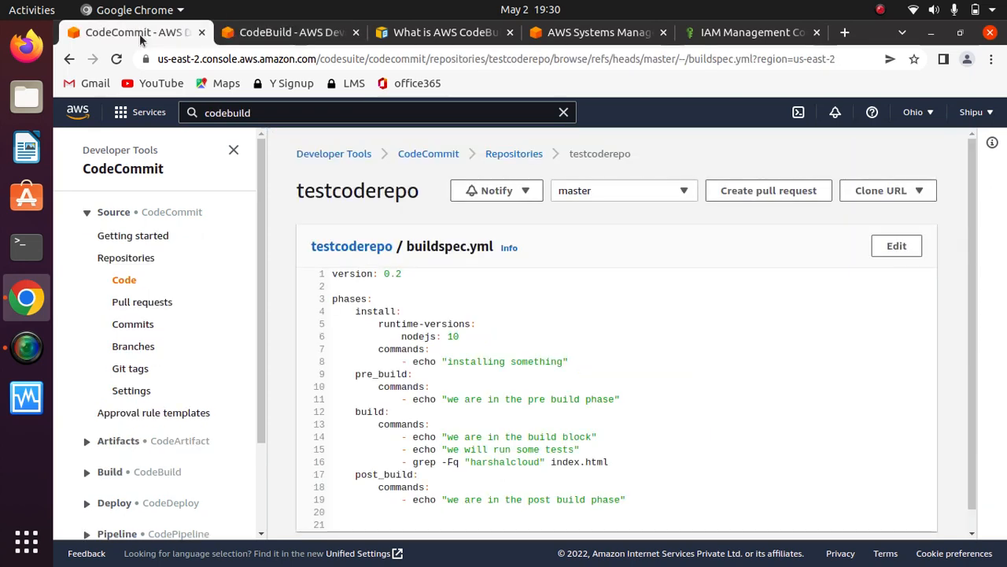
left_click(275, 36)
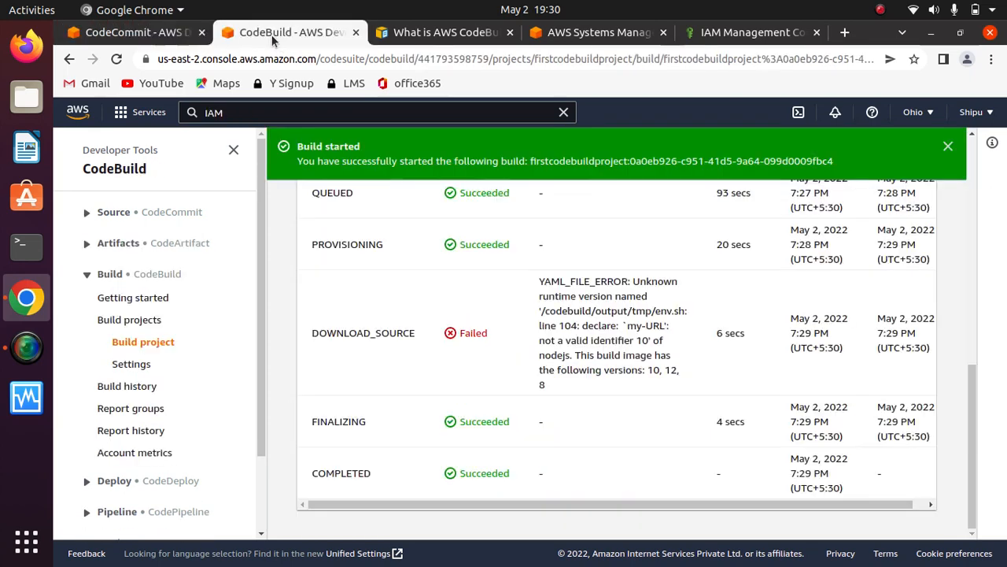
left_click(441, 33)
left_click(597, 36)
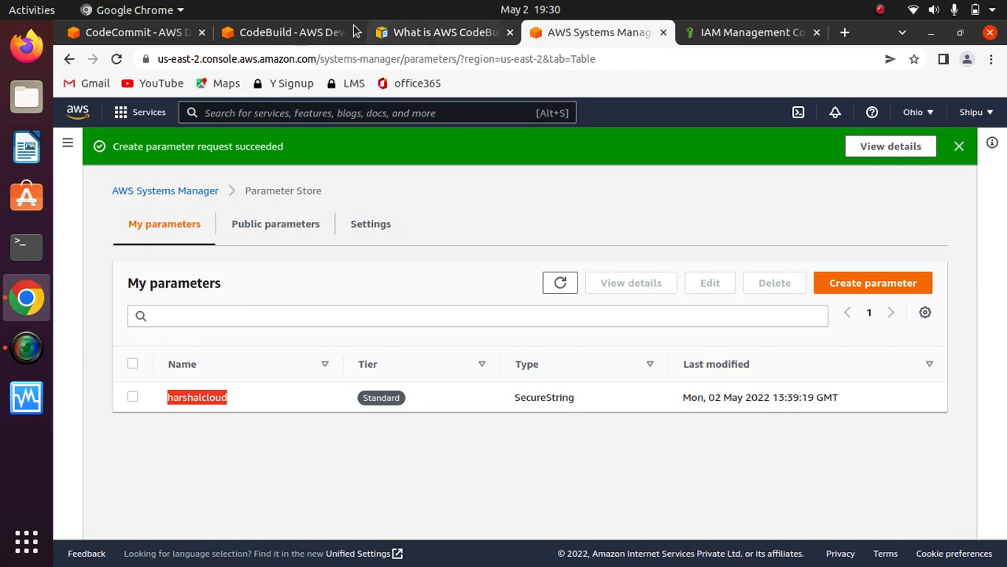
left_click(308, 36)
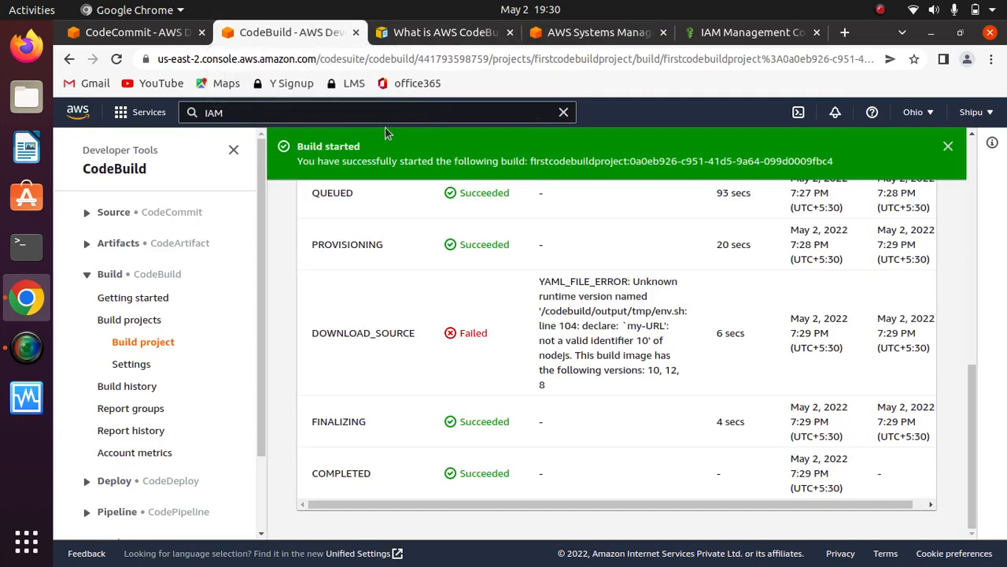
- Clear the service search and open firstcodebuildproject from the list of build projects
left_click(555, 118)
left_click(563, 115)
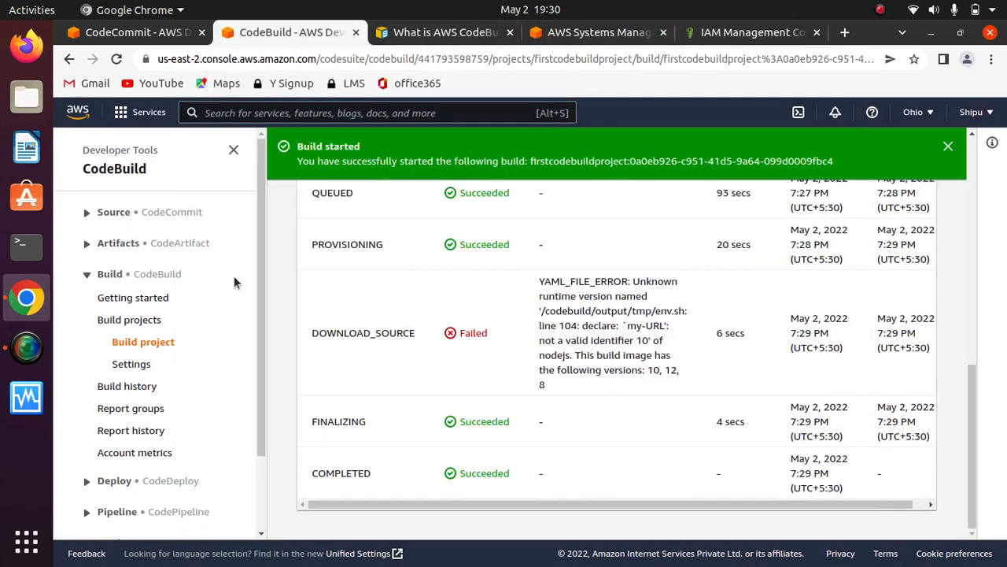
left_click(142, 319)
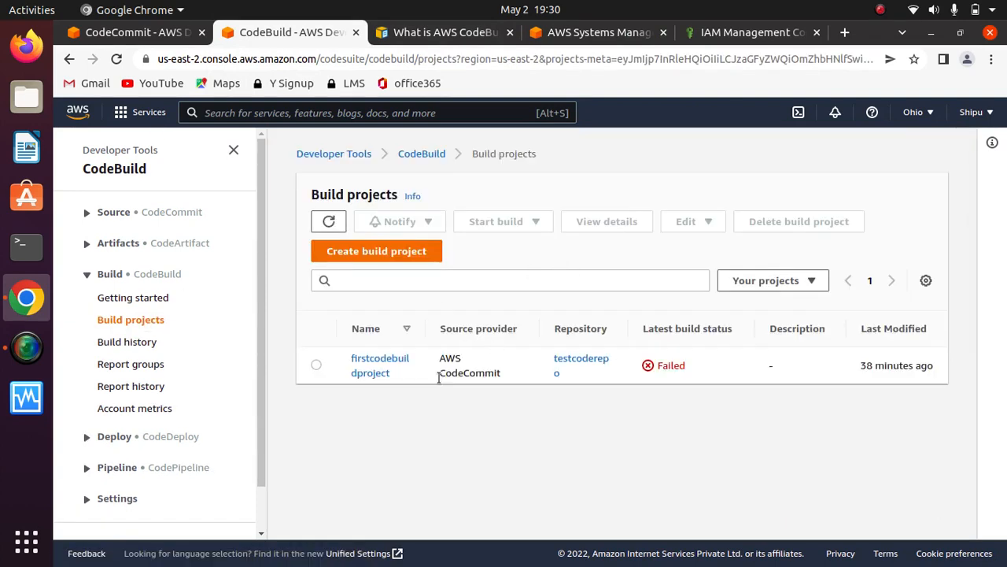
left_click(316, 365)
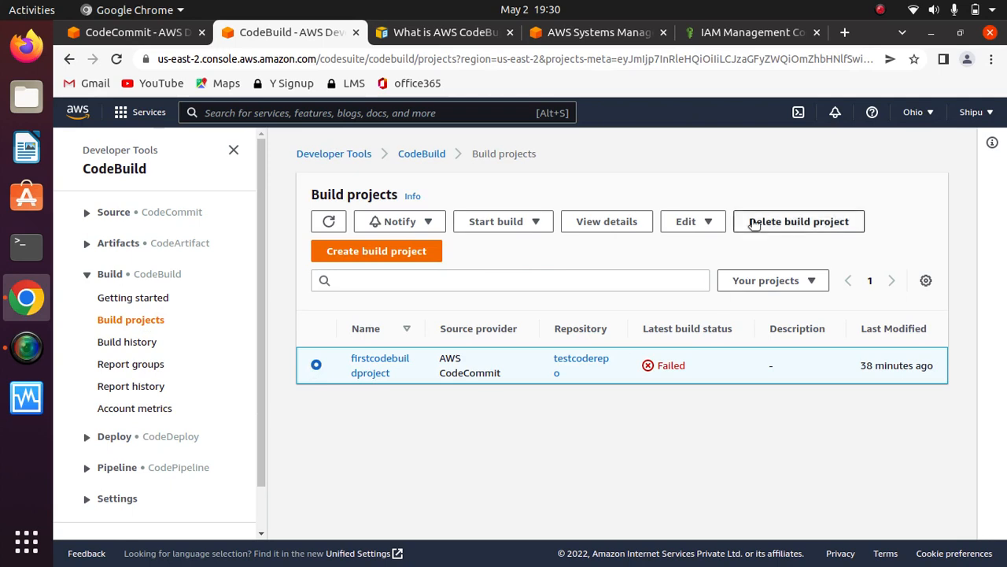
left_click(696, 221)
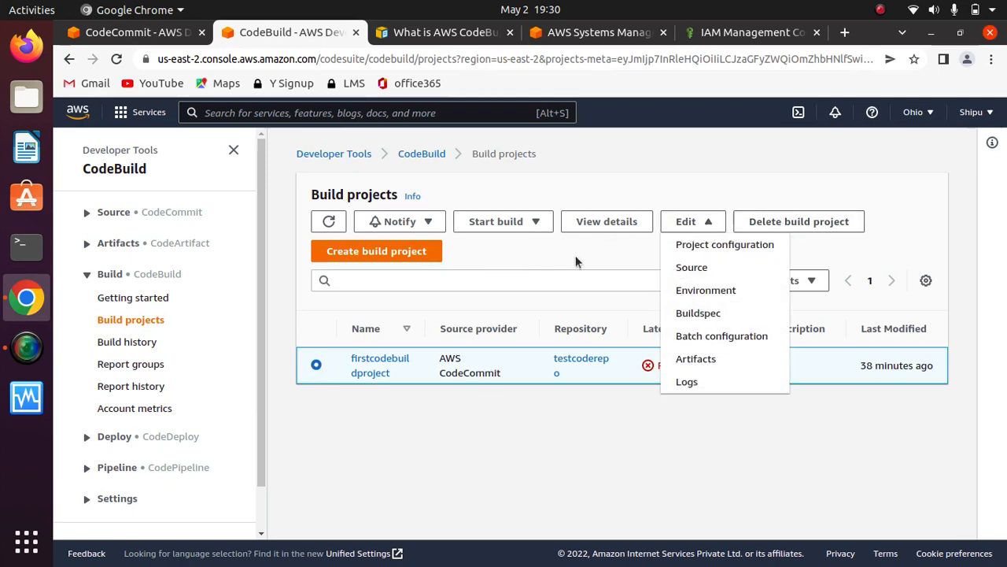
left_click(372, 366)
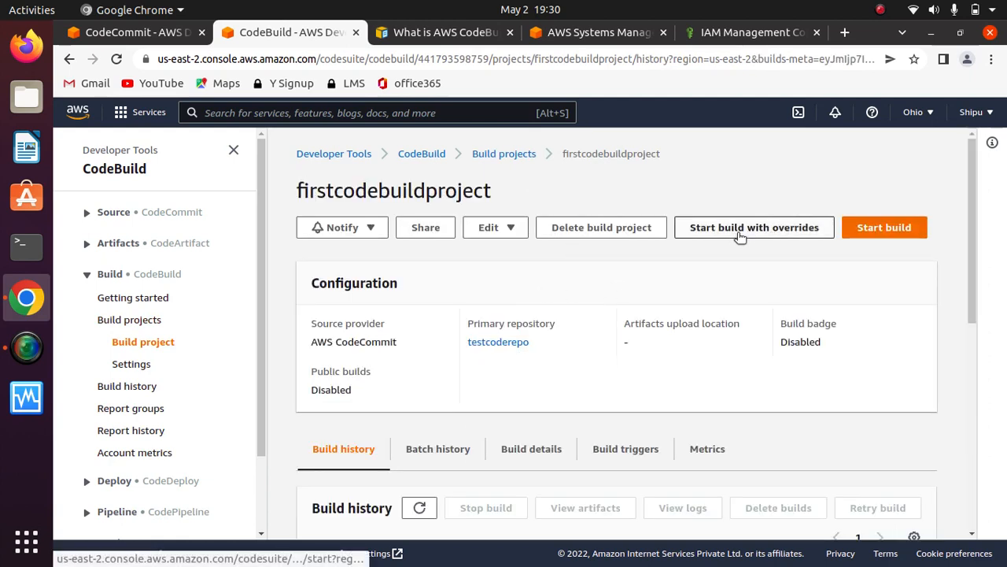
- Inspect the environment variable overrides for a new build of firstcodebuildproject, and return to the project's build history without starting it
left_click(777, 235)
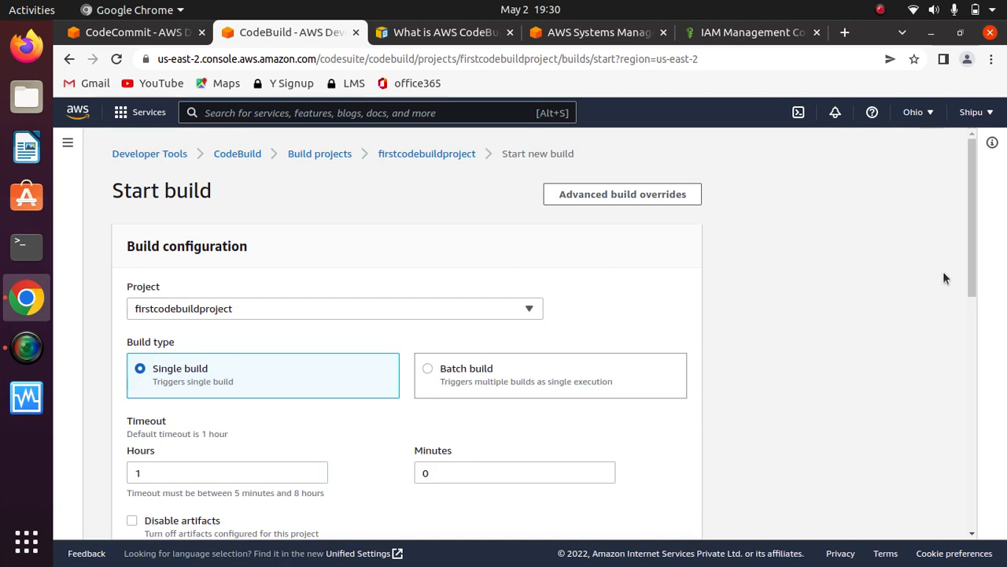
scroll(960, 297, "down", 9)
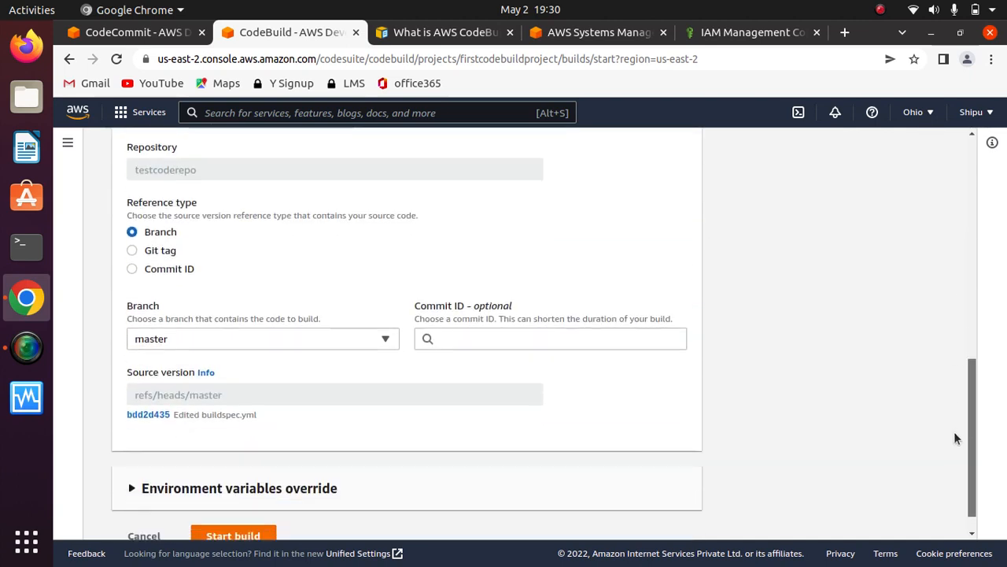
scroll(954, 439, "down", 1)
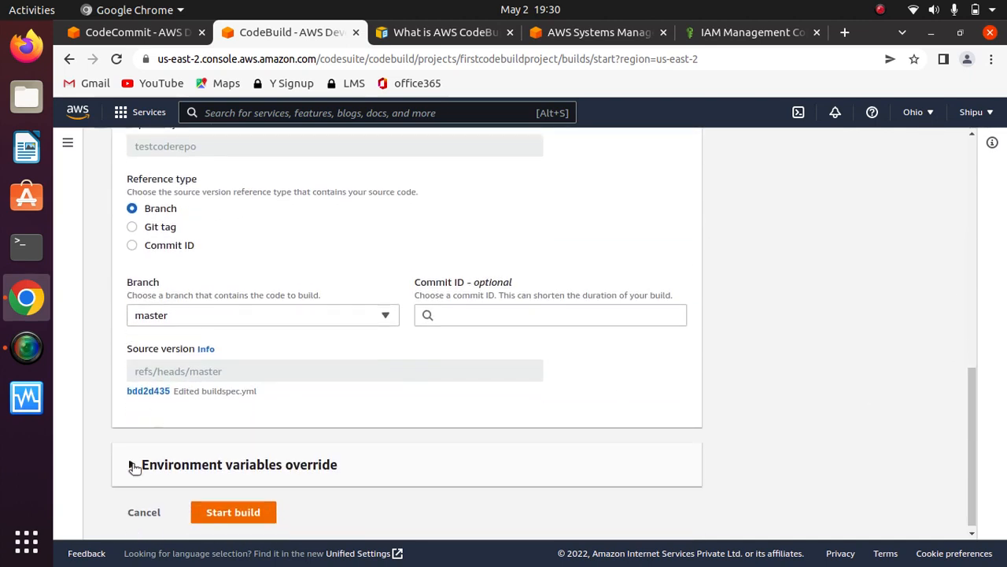
left_click(132, 465)
left_click_drag(970, 374, 966, 483)
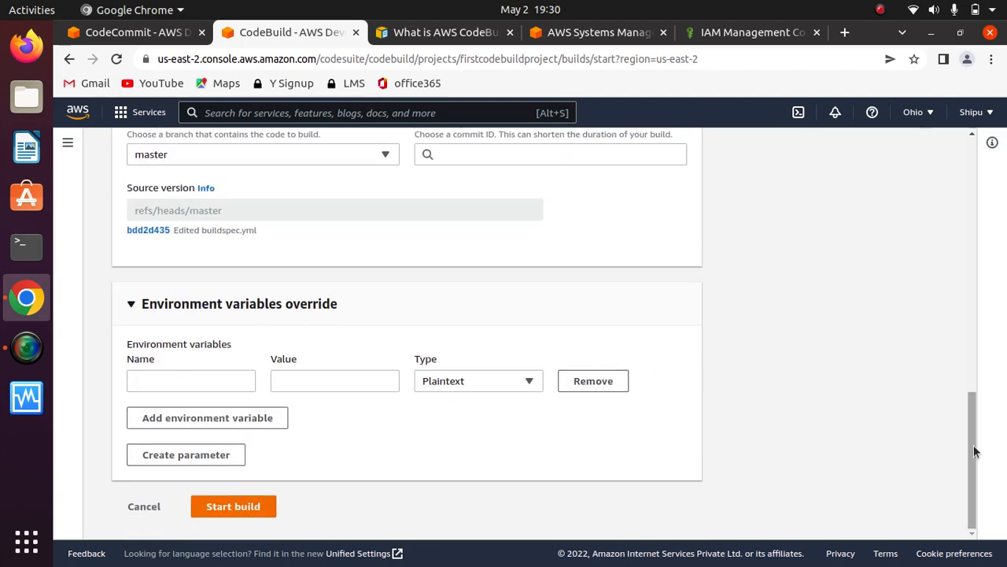
left_click_drag(976, 448, 974, 181)
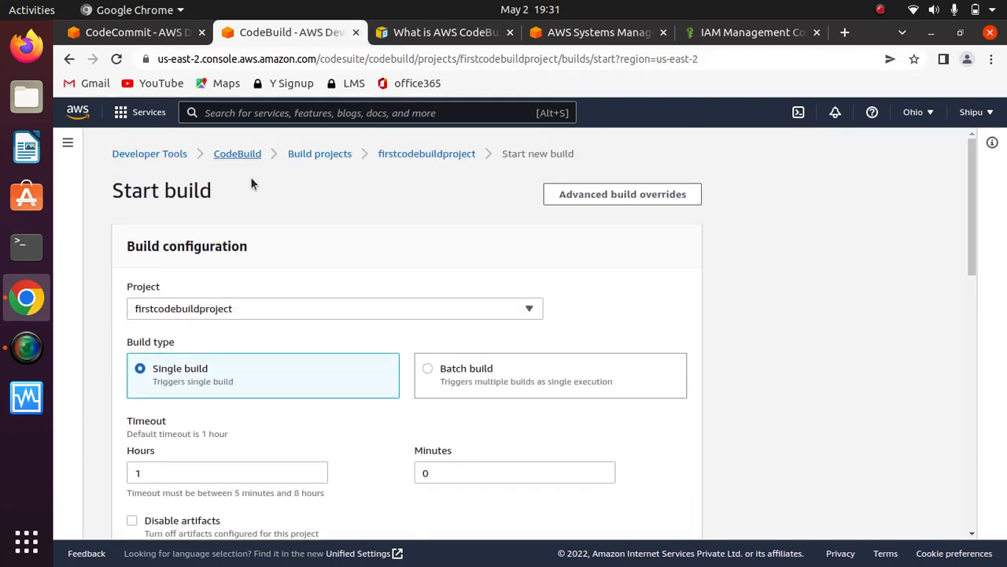
left_click(385, 154)
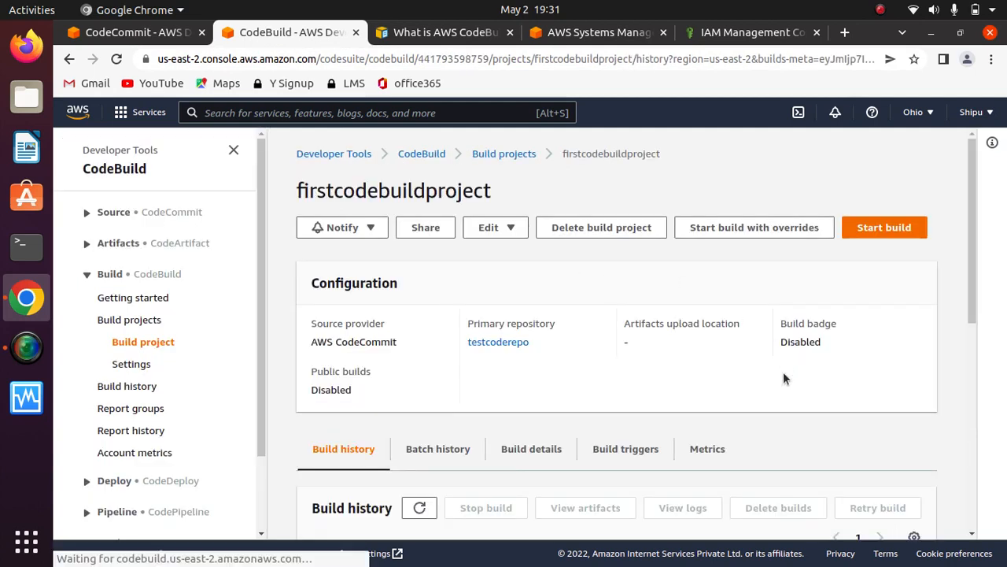
scroll(966, 283, "down", 5)
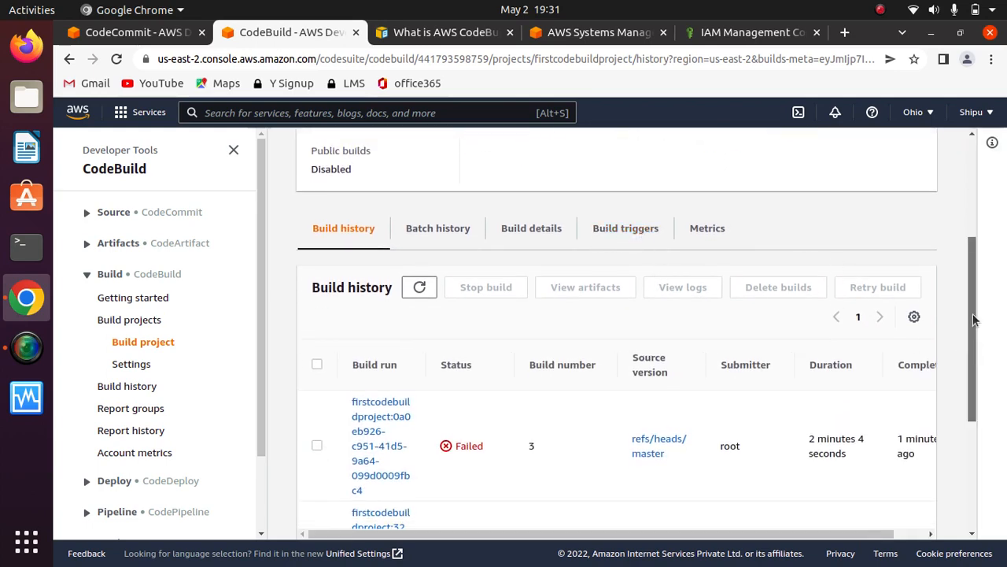
left_click_drag(973, 335, 973, 237)
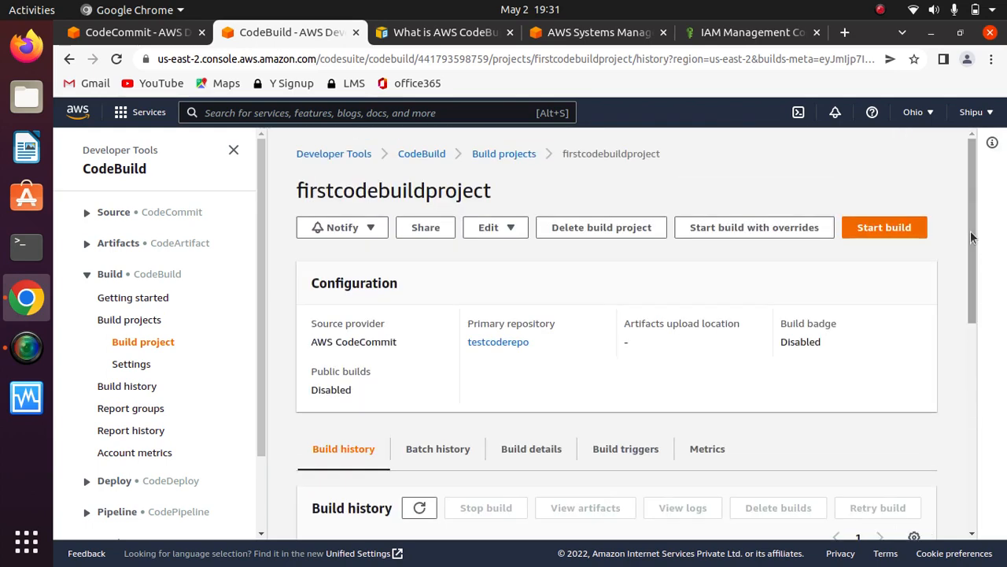
- Open the environment of firstcodebuildproject for editing and expand its additional configuration to reach the environment variables
left_click(506, 154)
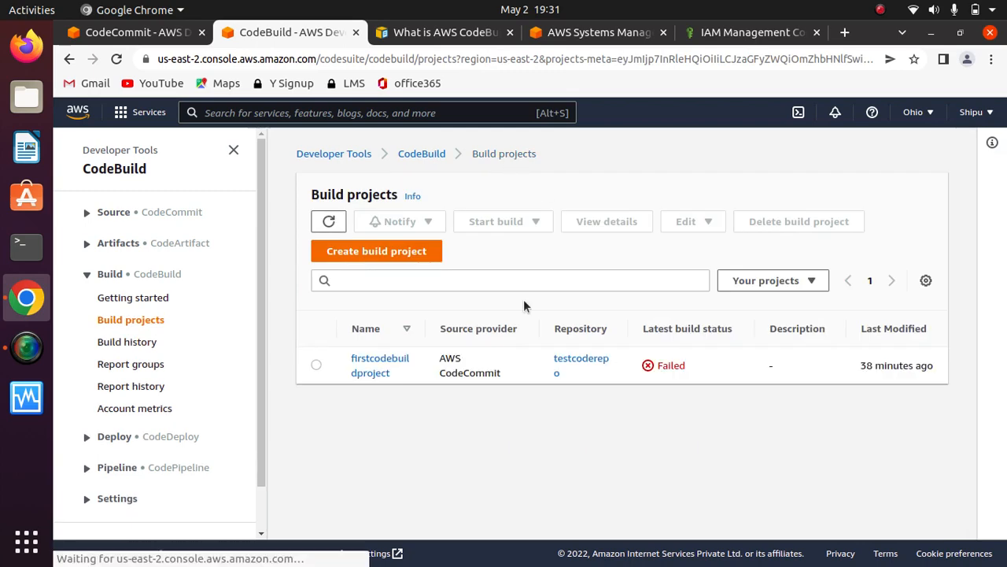
left_click(316, 365)
left_click(700, 223)
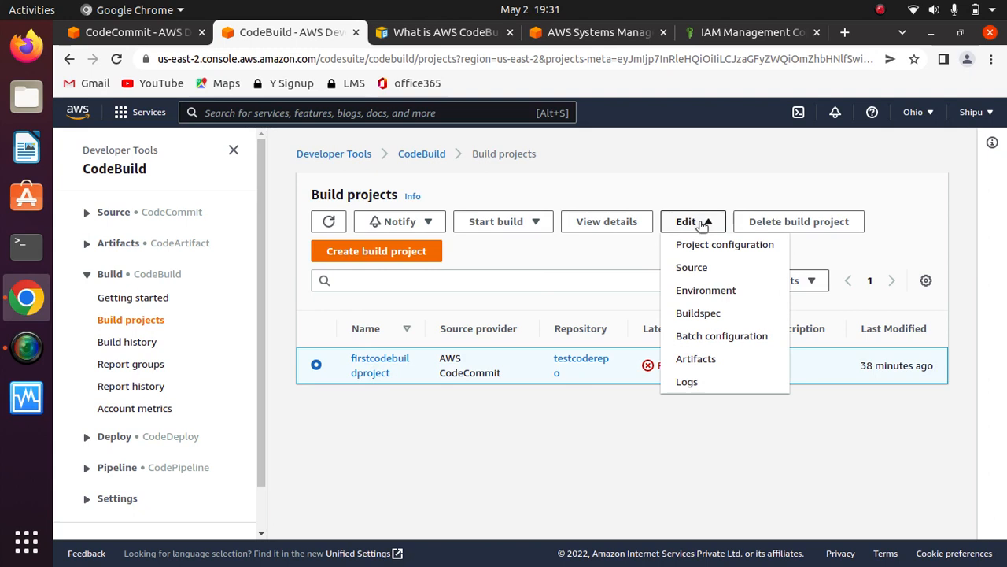
left_click(703, 291)
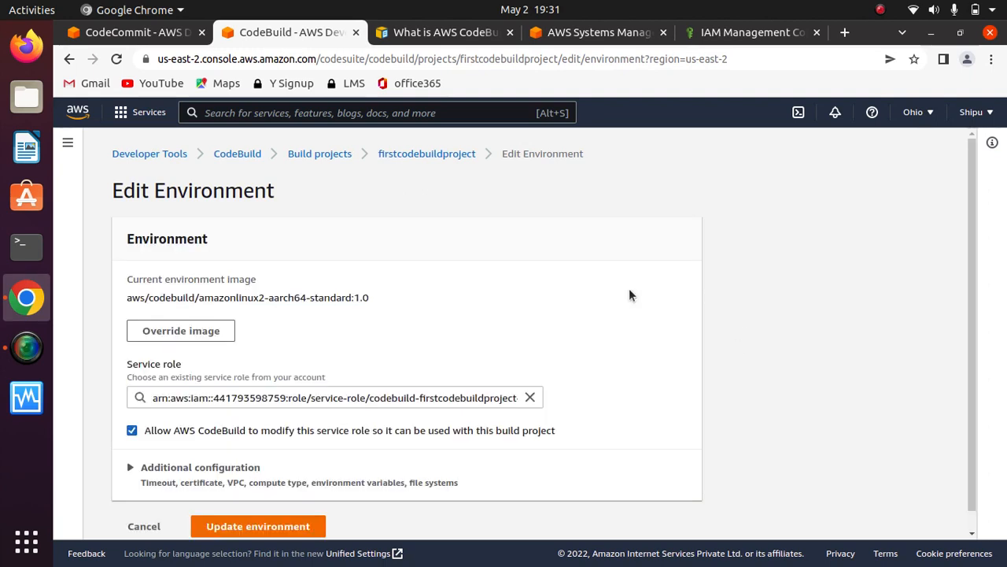
scroll(967, 308, "down", 1)
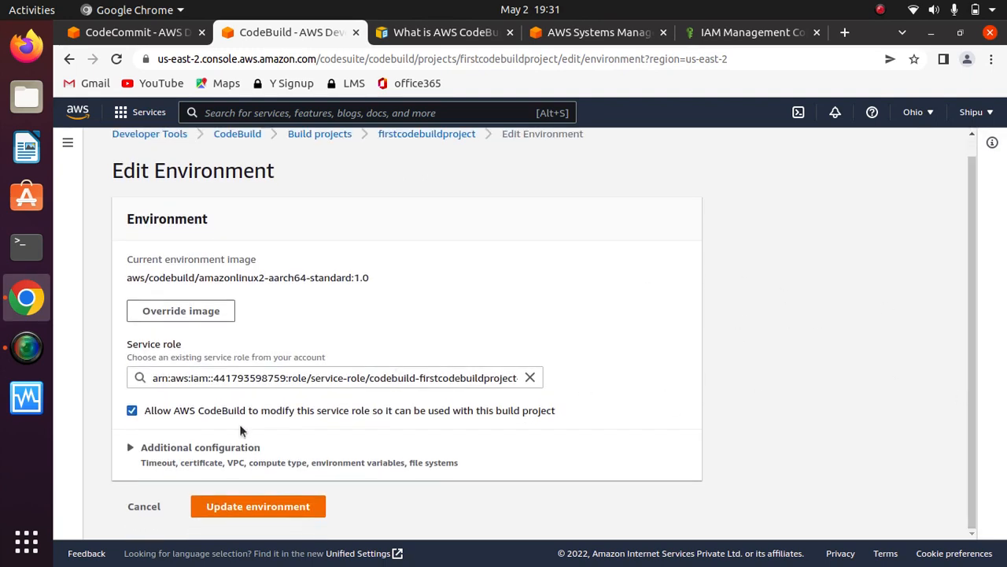
left_click(131, 447)
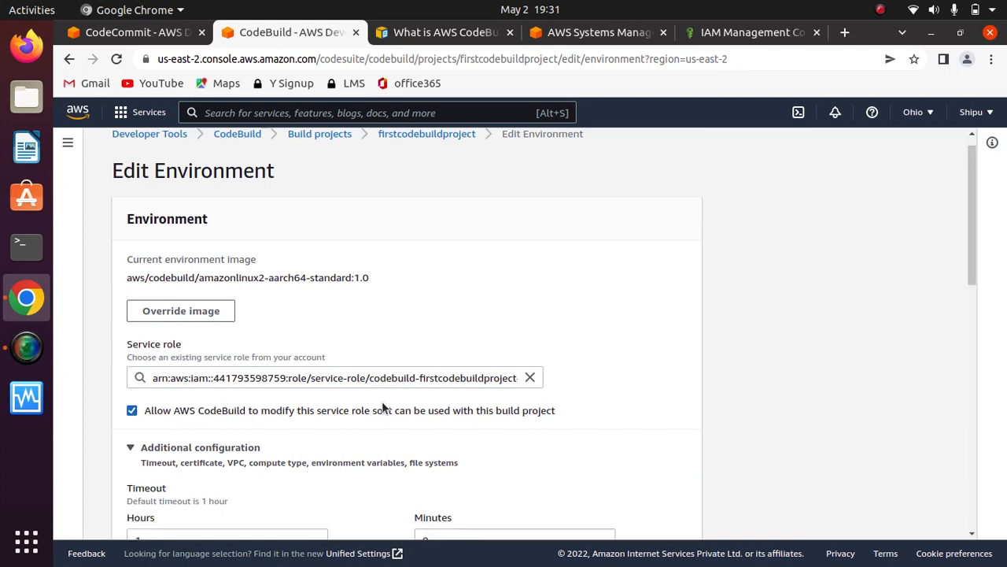
left_click_drag(969, 285, 956, 516)
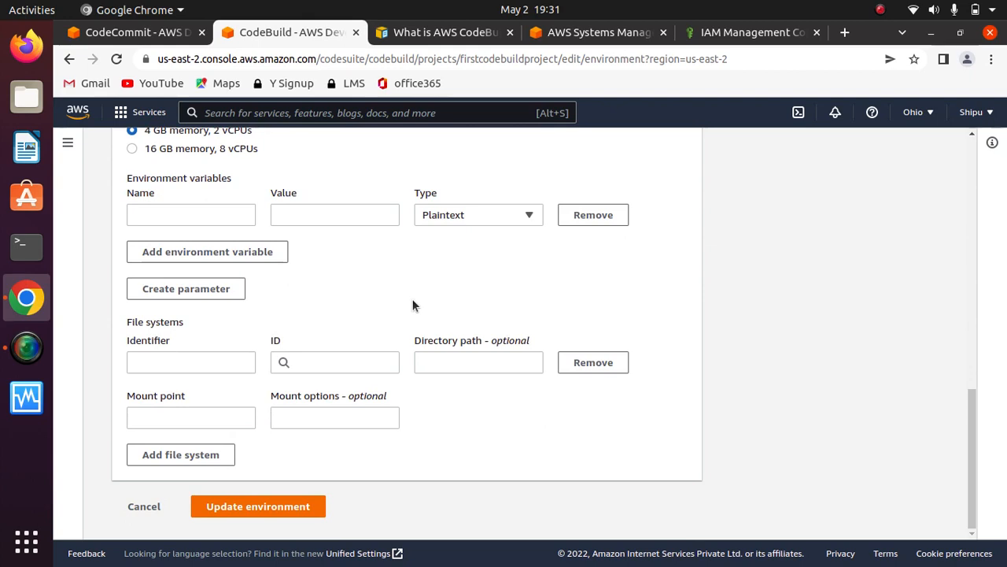
- Define a plaintext environment variable named my_URL with the value harshalcloudurl.com
left_click(195, 215)
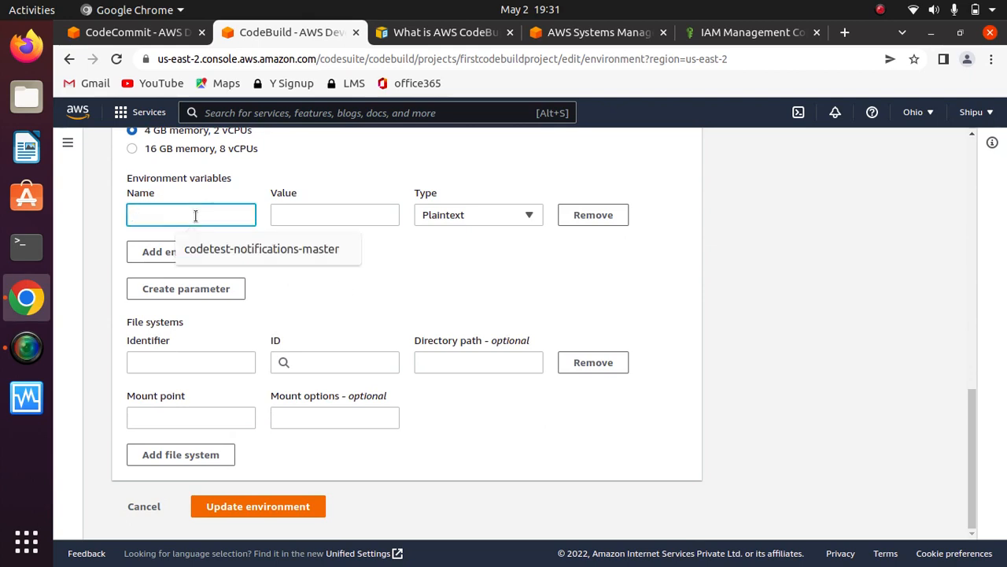
type("m")
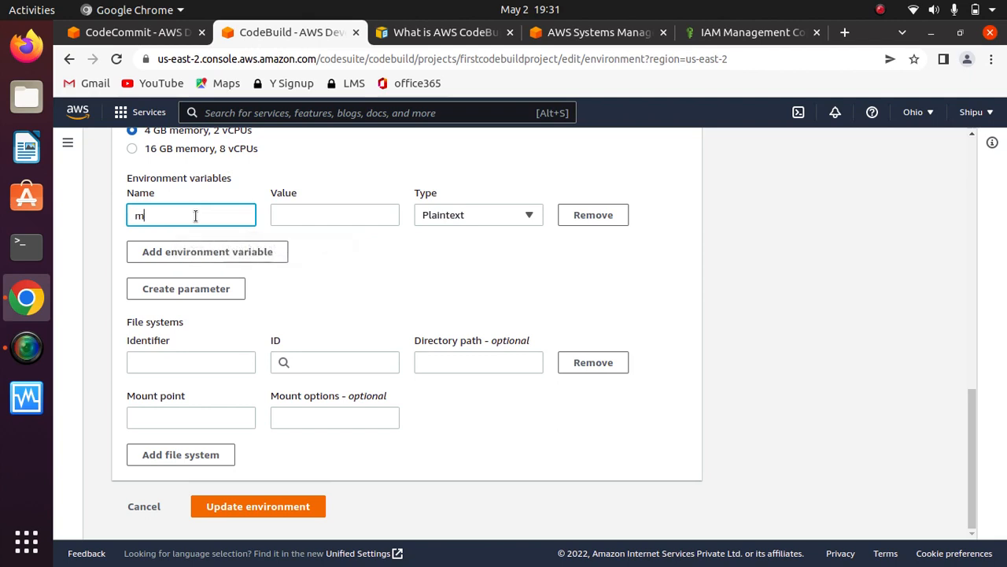
type("y_URL")
left_click(309, 219)
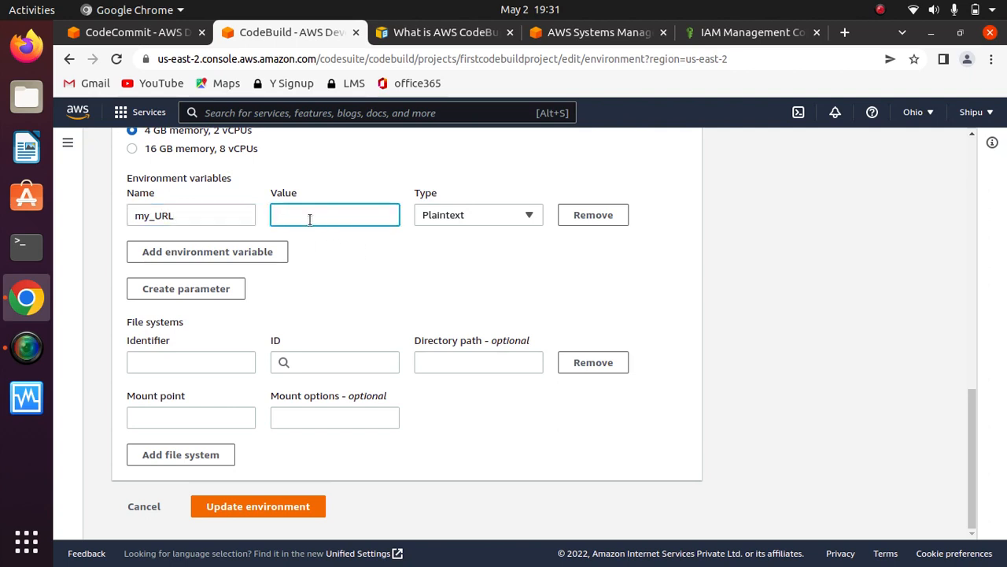
type("harshalcloudurl.com")
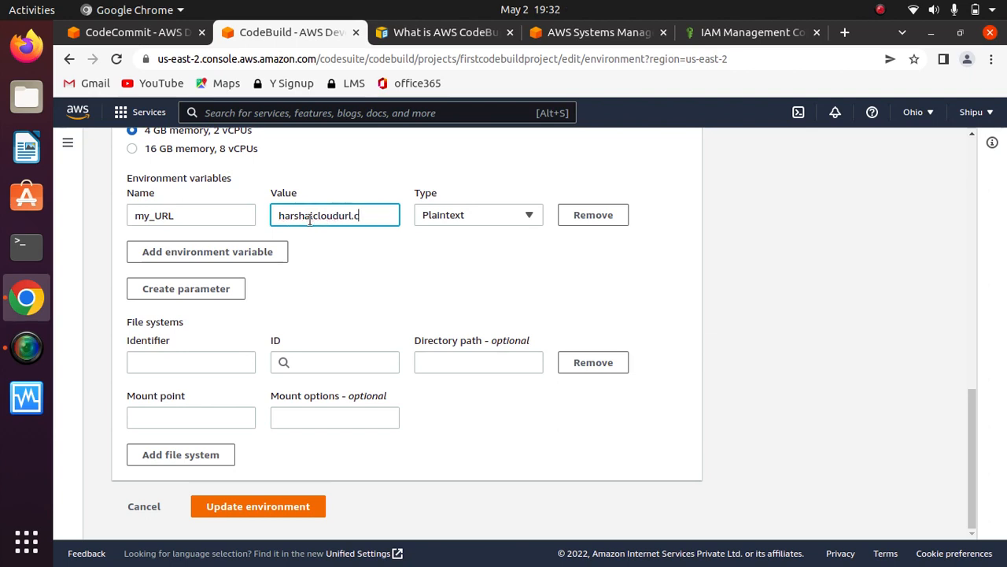
- Add a second environment variable row and copy the parameter name harshalcloud from Parameter Store for it
left_click(173, 252)
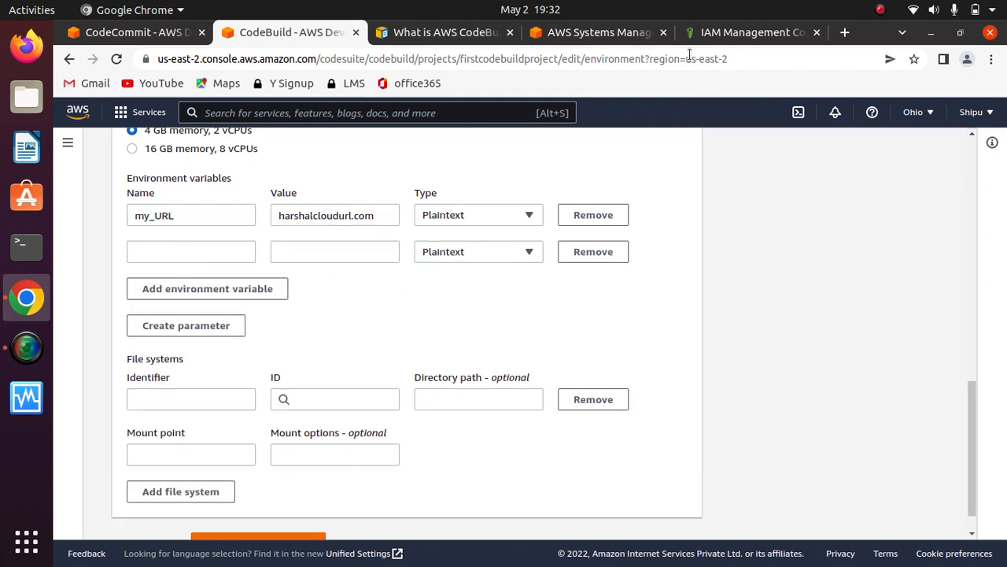
left_click(598, 32)
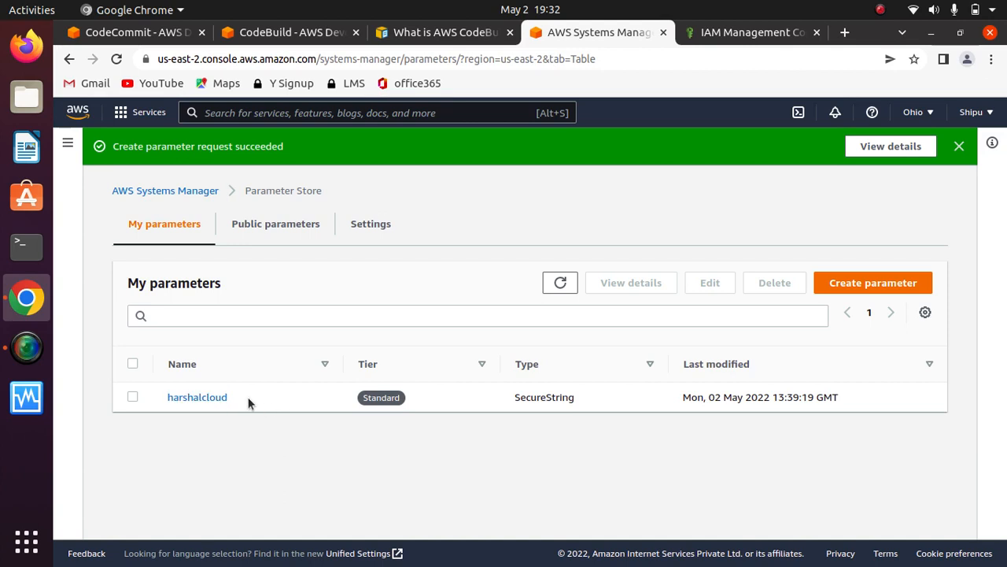
left_click_drag(238, 396, 168, 398)
key("ctrl+c")
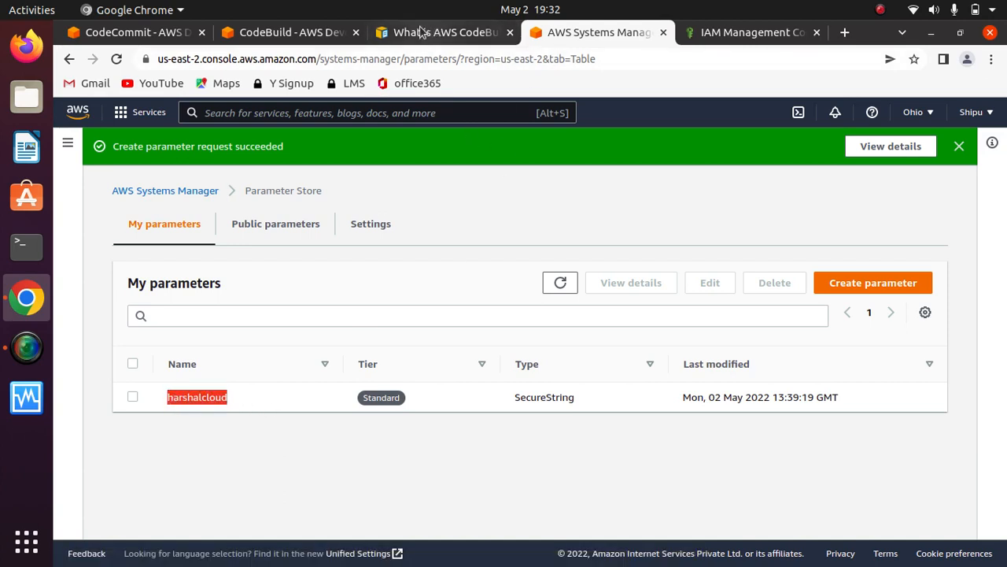
left_click(291, 33)
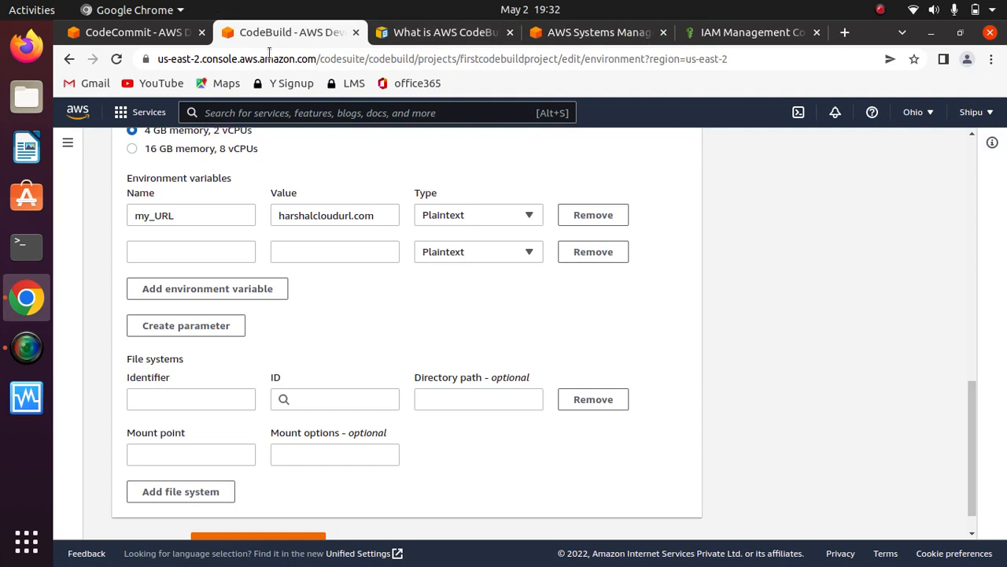
left_click(199, 252)
type("Pa")
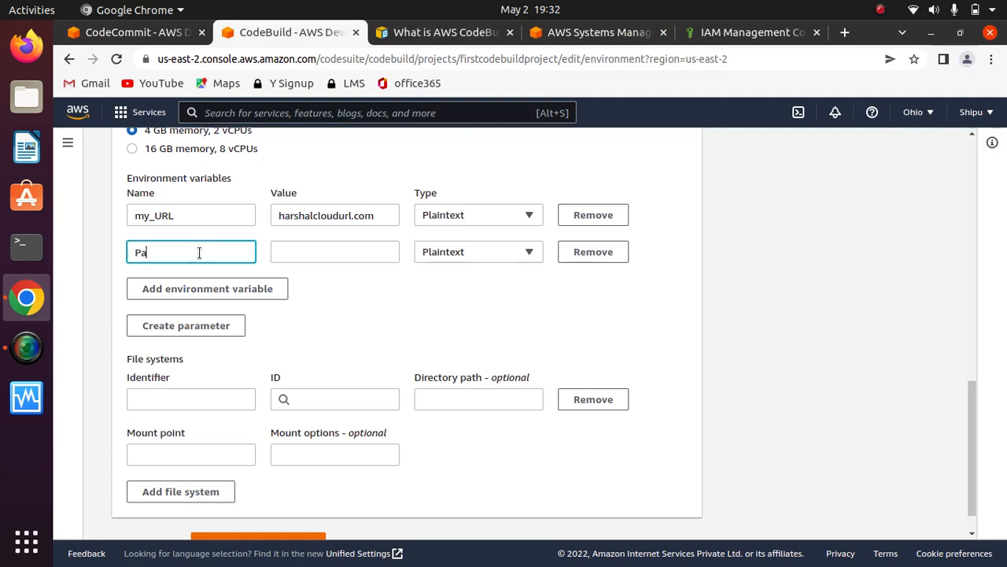
type("ssword")
left_click(344, 252)
left_click(474, 257)
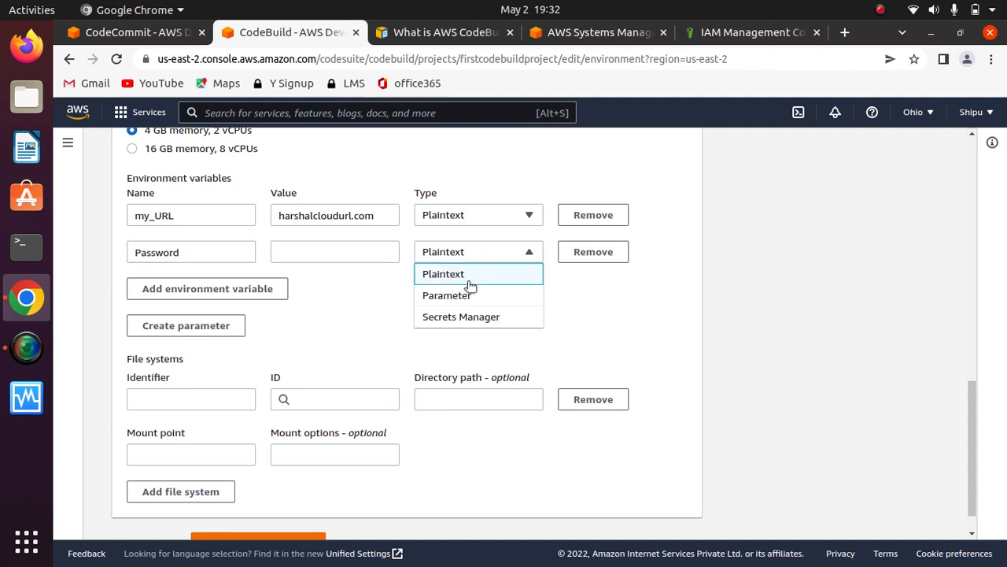
left_click(469, 296)
left_click(337, 252)
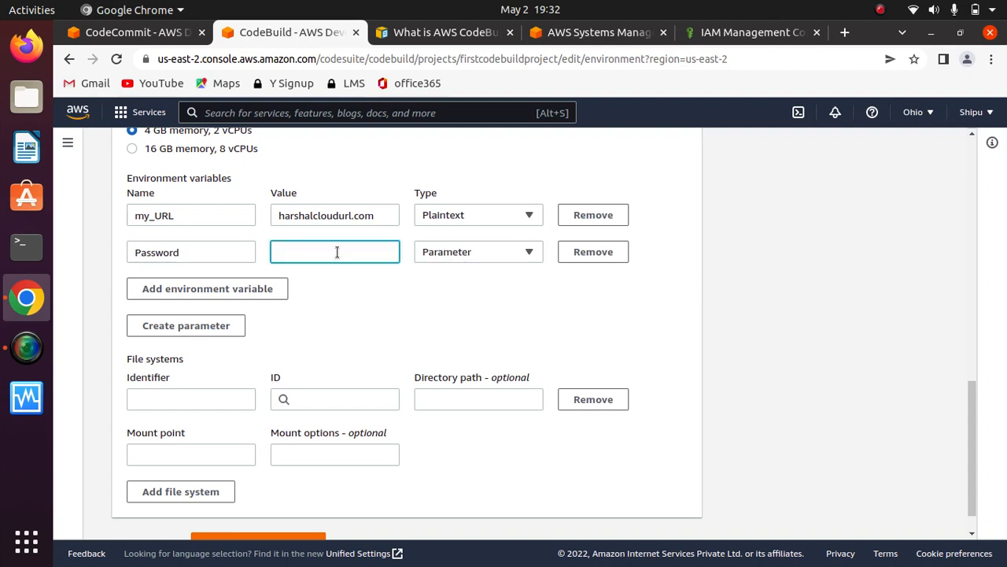
right_click(337, 252)
left_click(391, 346)
left_click(364, 330)
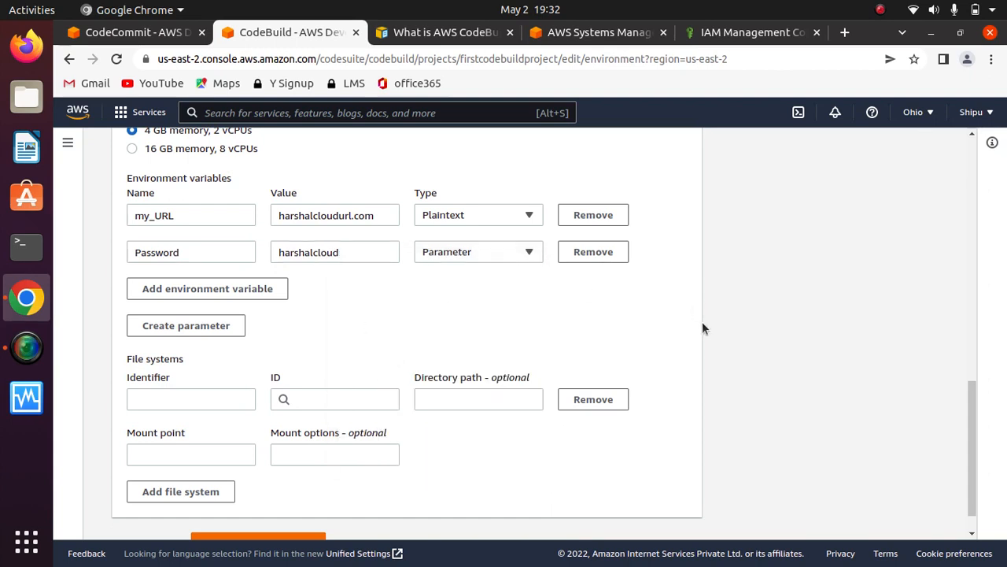
- Save the updated environment of firstcodebuildproject and start a new build
left_click_drag(966, 410, 964, 448)
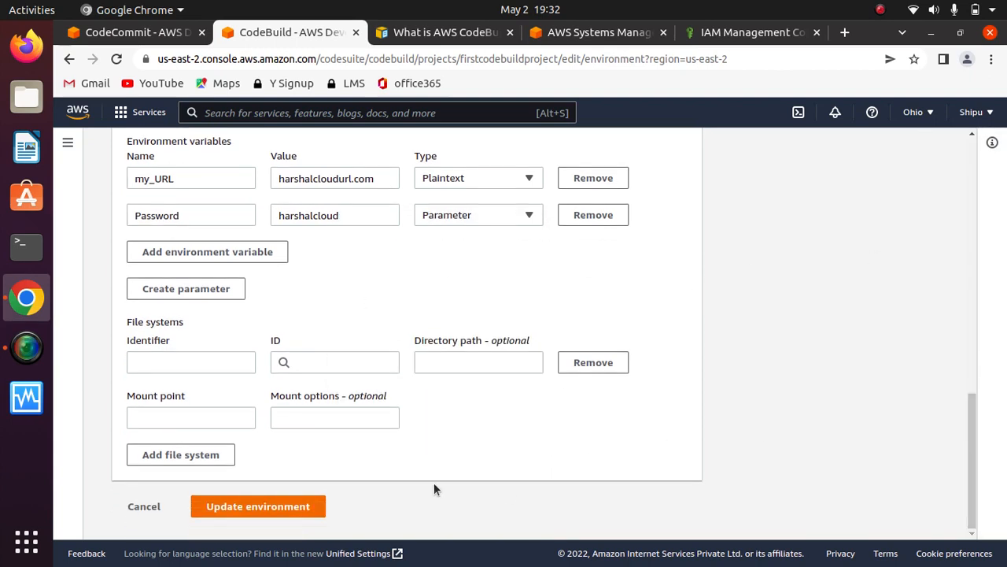
left_click(264, 506)
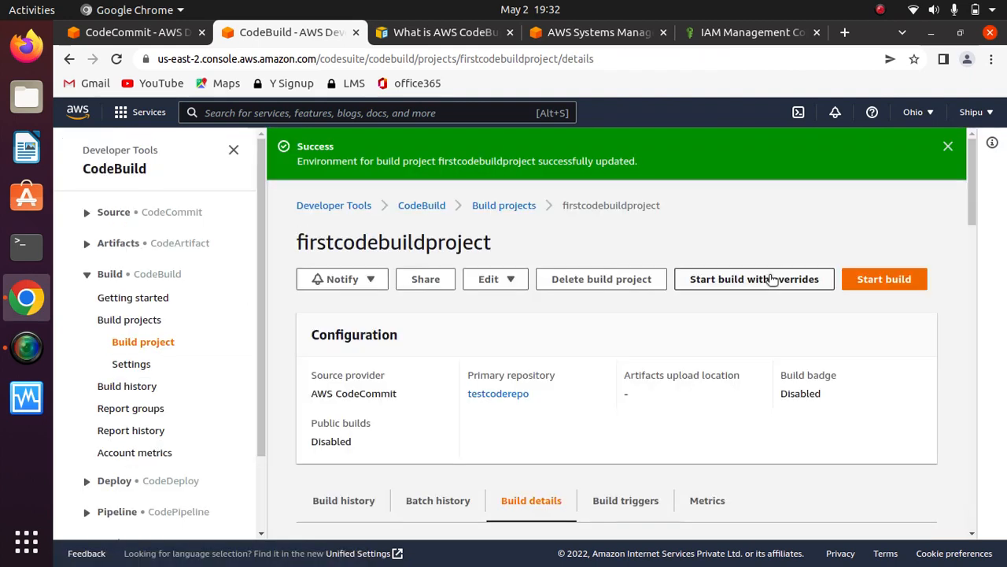
mouse_move(974, 217)
left_mouse_down()
mouse_move(970, 464)
mouse_move(971, 197)
left_mouse_up()
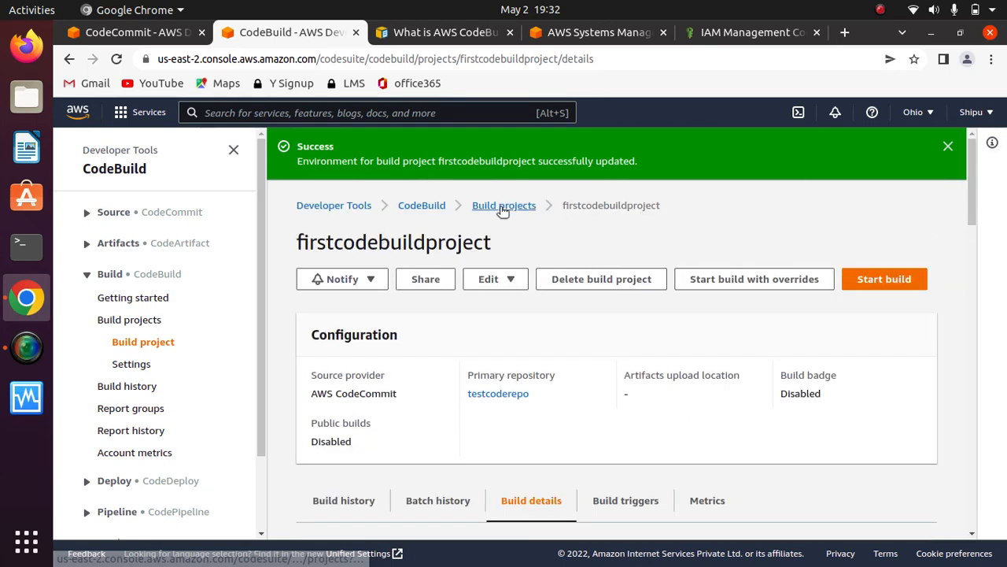
left_click(879, 289)
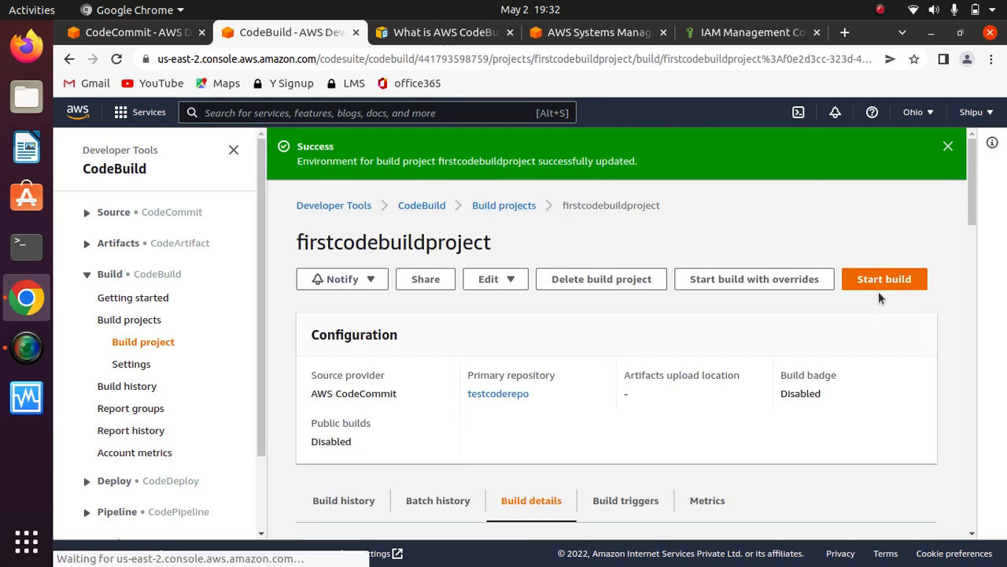
- Check the environment variables listed for the newly started build of firstcodebuildproject
left_click_drag(972, 211, 966, 349)
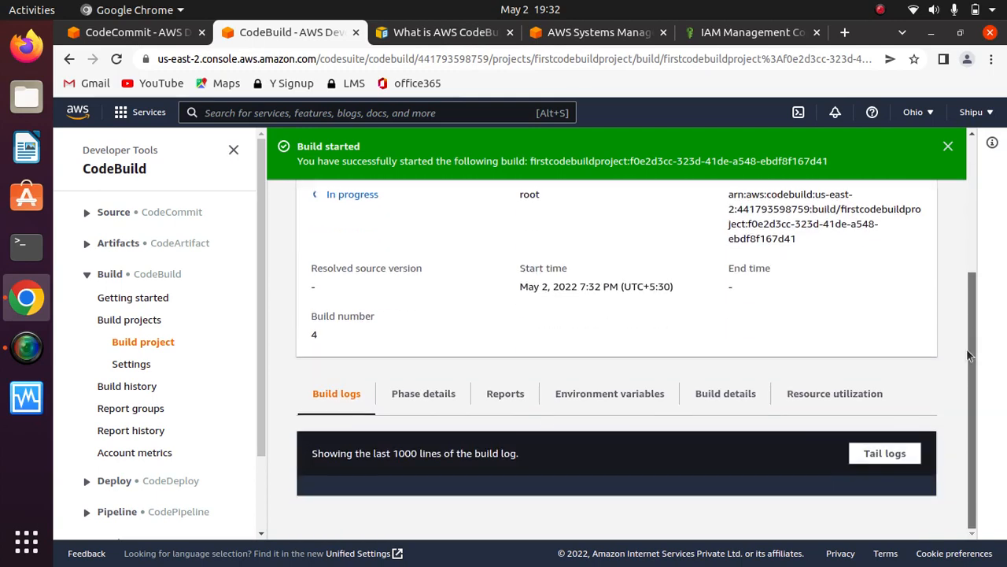
left_click(619, 394)
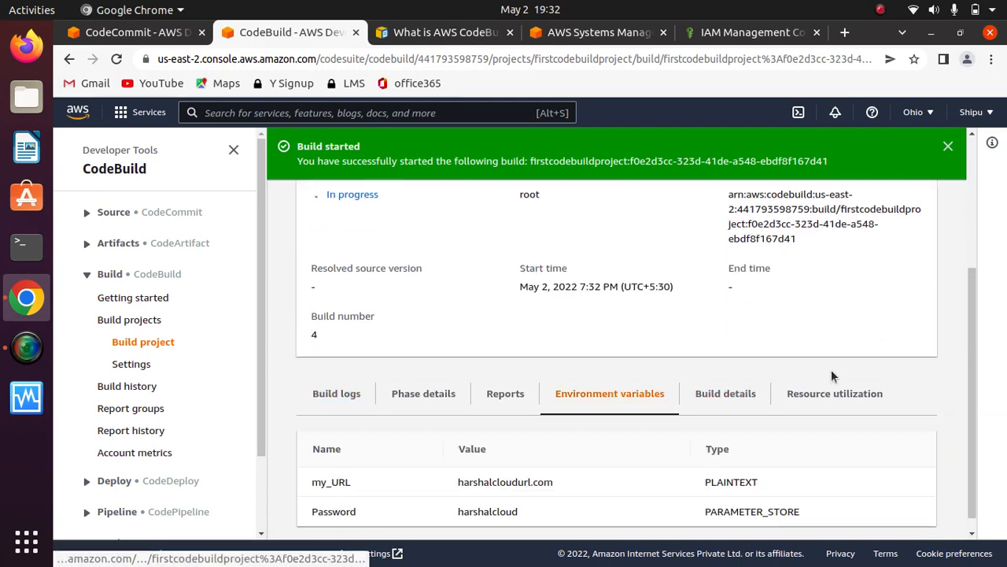
scroll(947, 415, "down", 1)
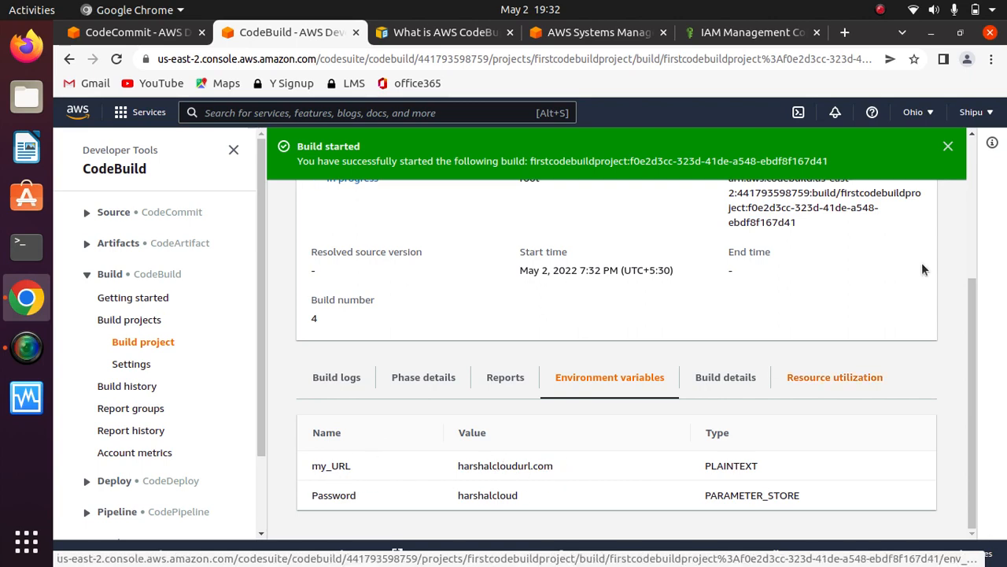
left_click_drag(970, 386, 978, 201)
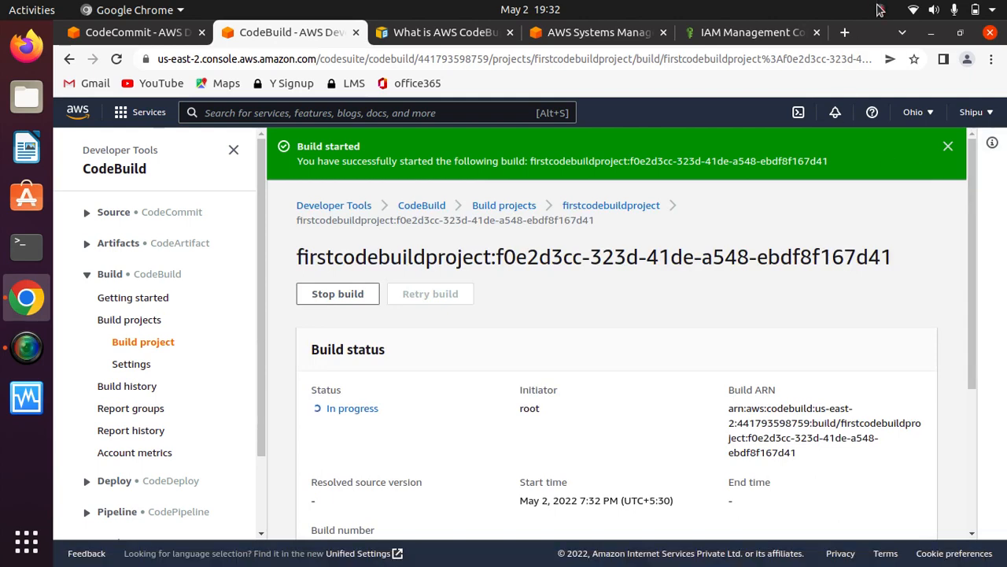
left_click(880, 10)
left_click(869, 52)
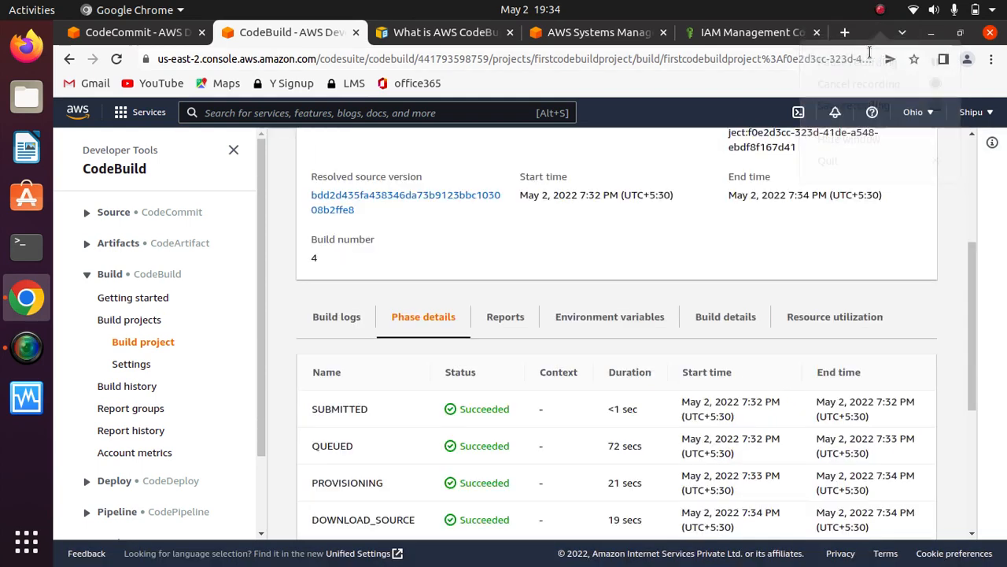
- Review the status and duration of each build phase, including DOWNLOAD_SOURCE, and the overall build status
left_click_drag(976, 291, 949, 360)
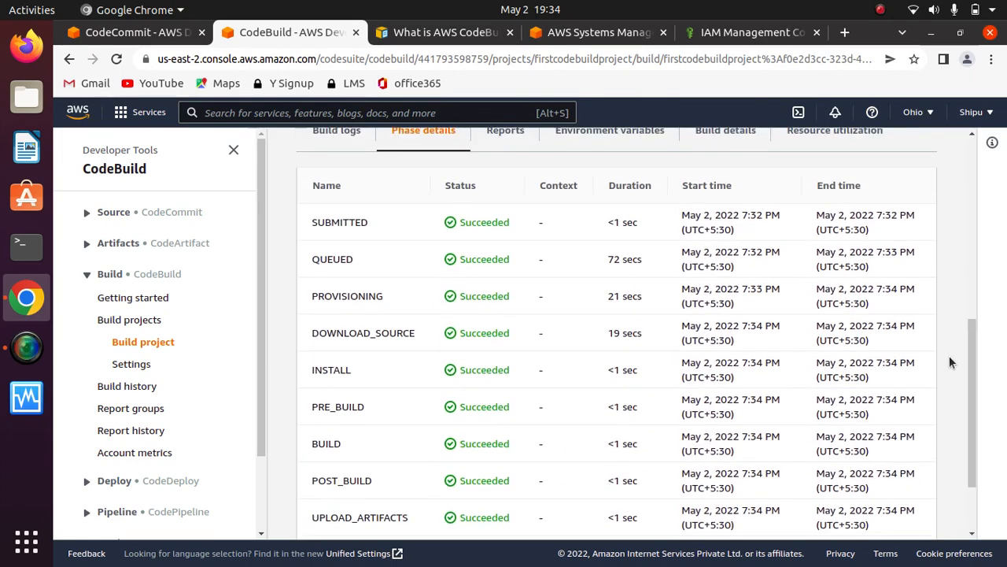
left_click_drag(556, 339, 310, 336)
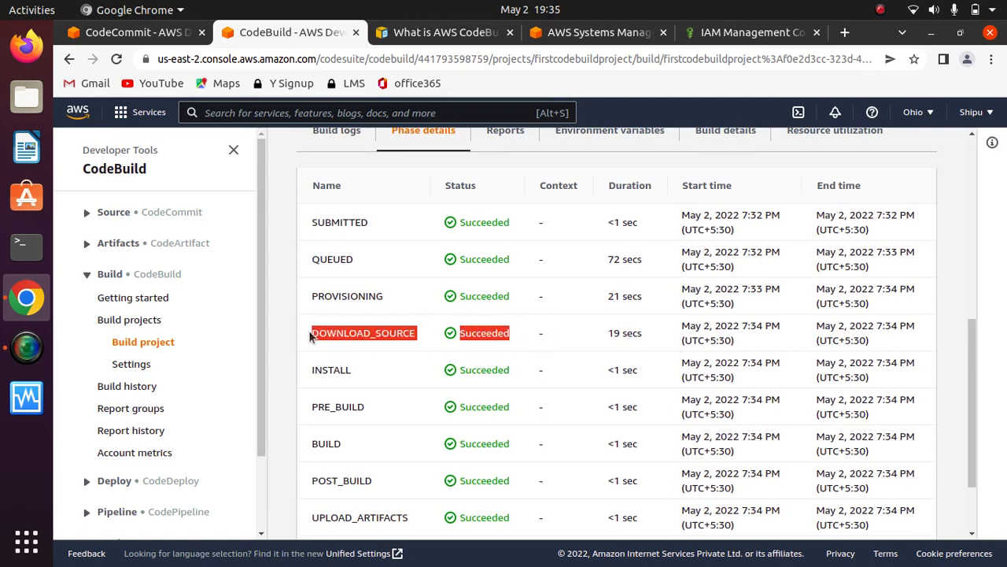
left_click(559, 343)
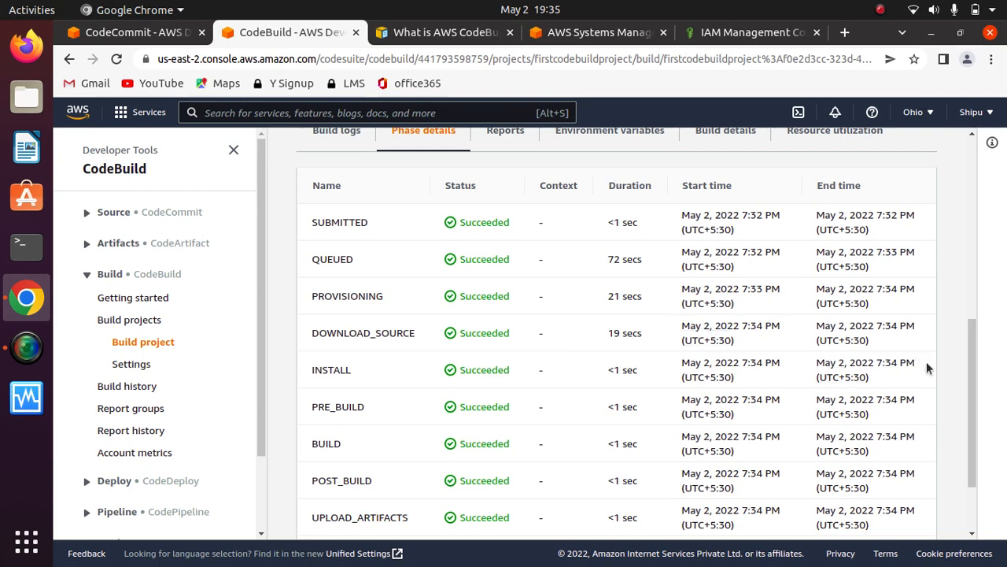
left_click_drag(972, 393, 972, 204)
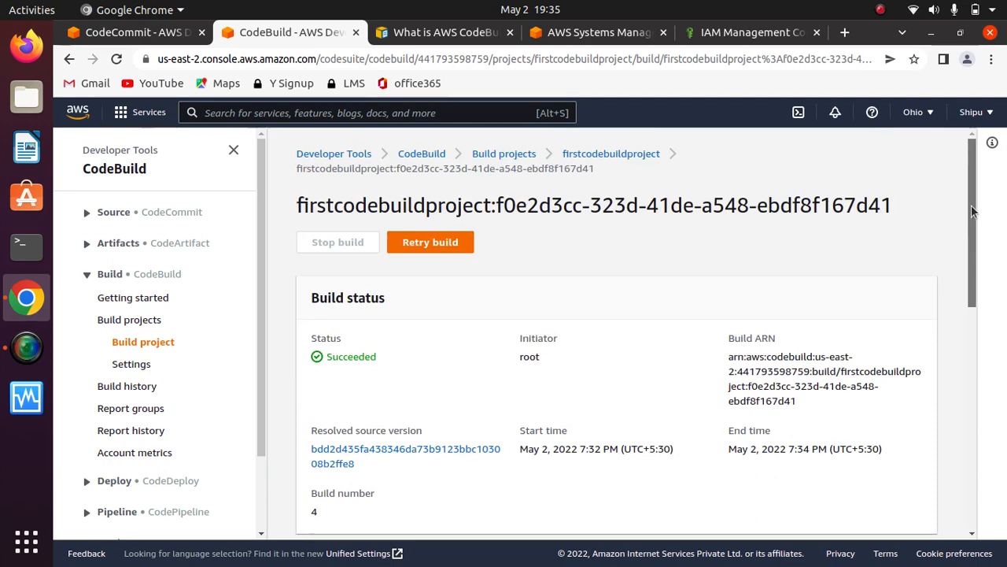
- Examine the names, values and types of the build's my_URL and Password environment variables, and recheck the build status
left_click_drag(971, 210, 956, 313)
left_click(621, 243)
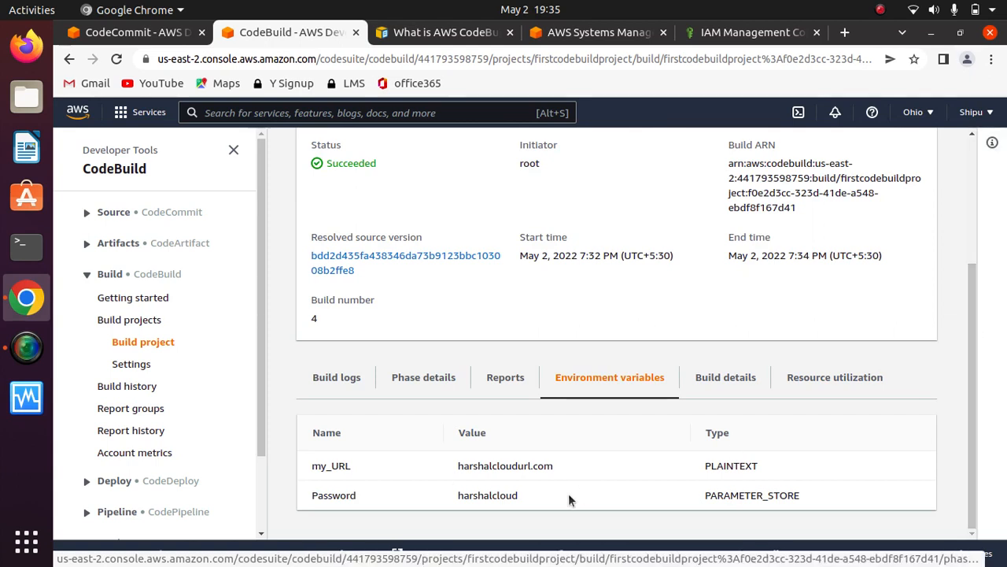
left_click_drag(562, 489, 298, 494)
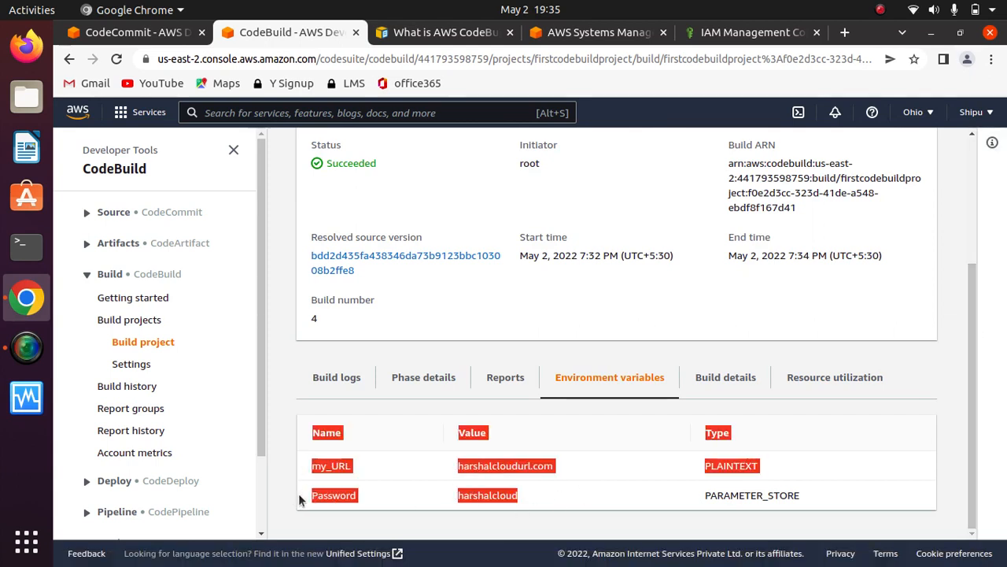
left_click(590, 463)
left_click_drag(590, 463, 323, 464)
left_click(592, 446)
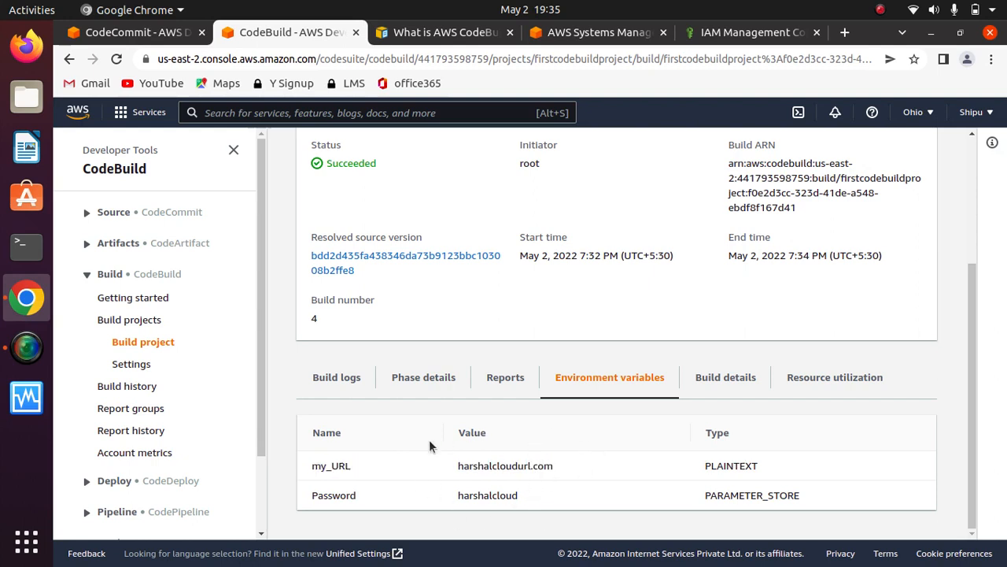
left_click_drag(577, 470, 449, 470)
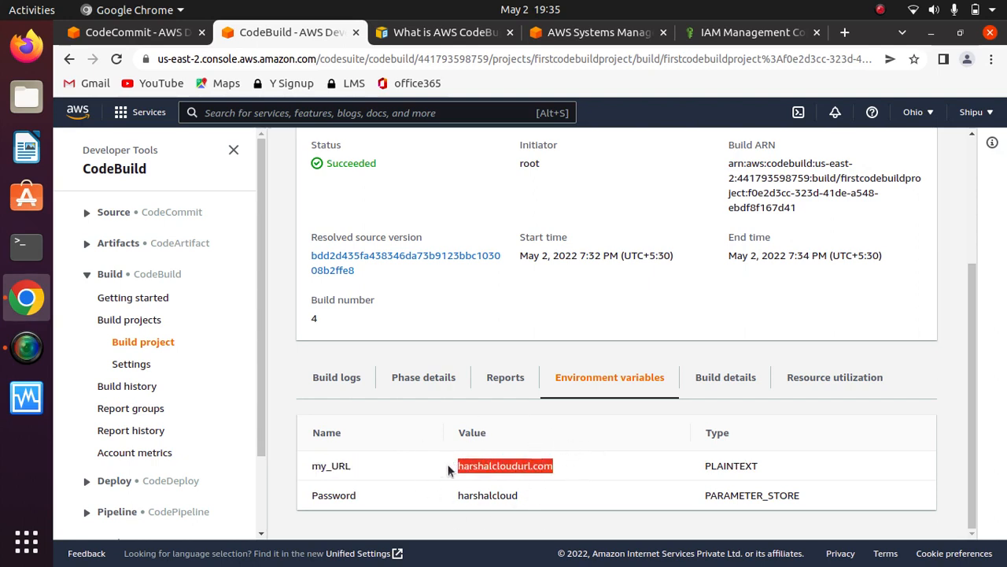
left_click_drag(536, 502, 315, 496)
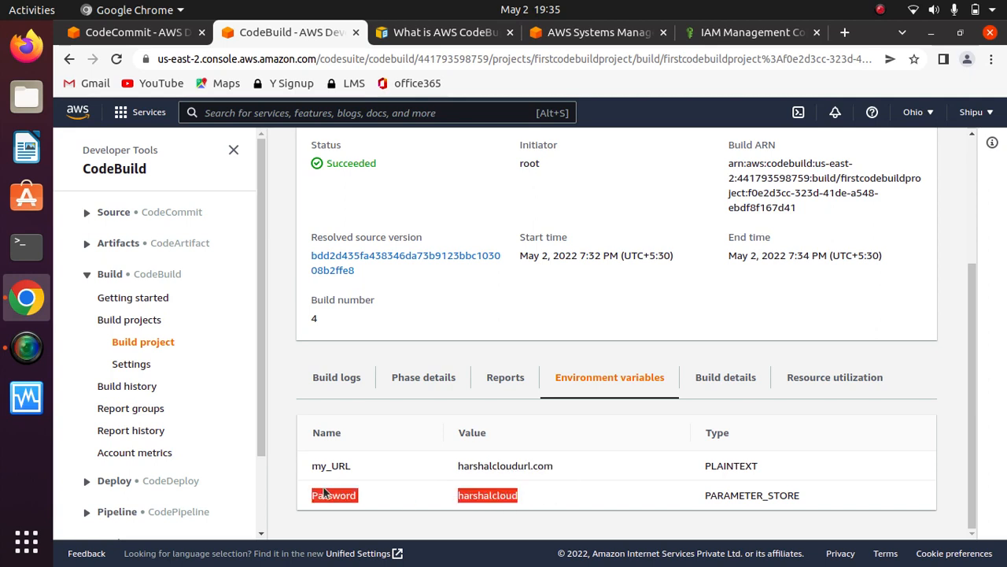
left_click(545, 489)
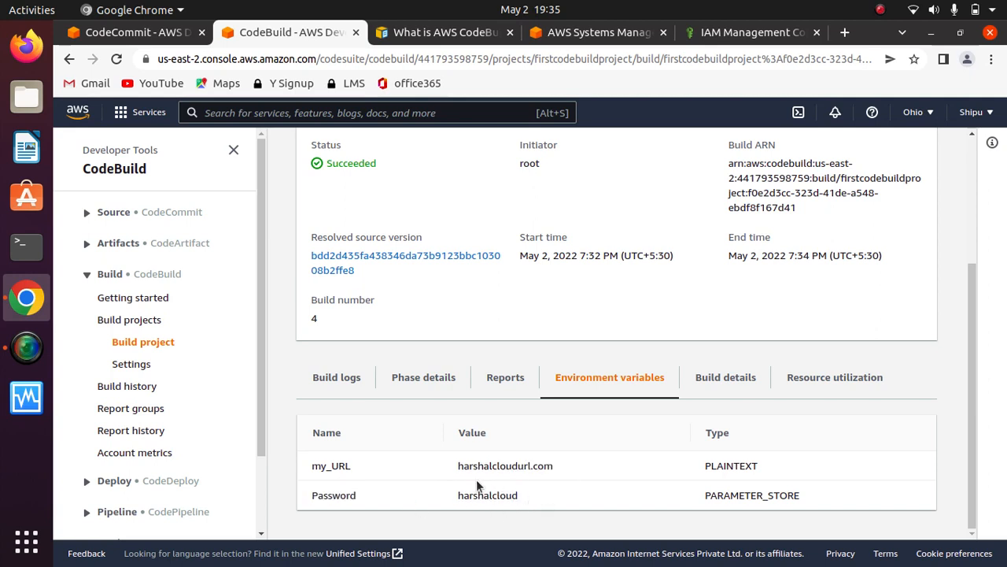
left_click_drag(542, 496, 433, 495)
left_click(540, 496)
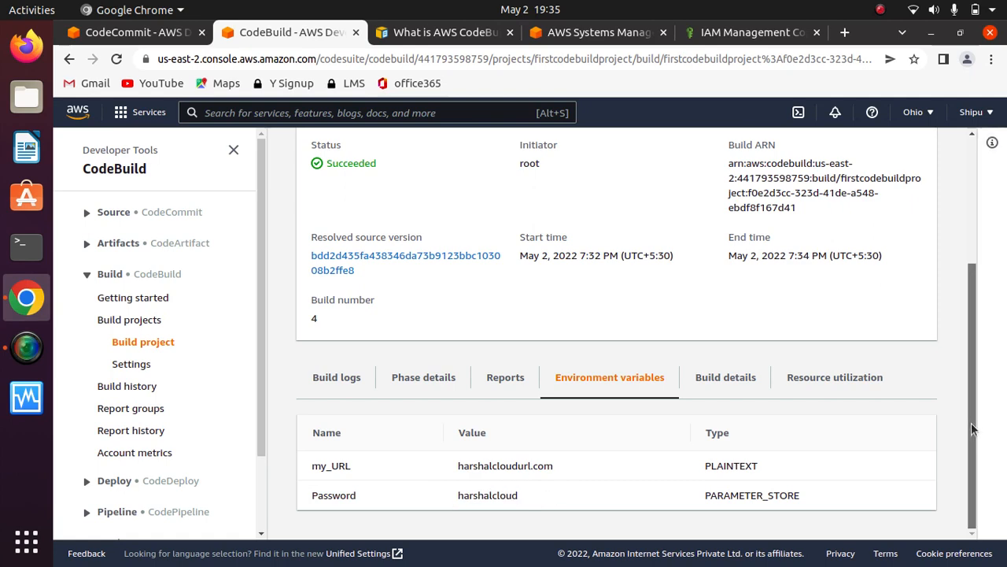
left_click(972, 228)
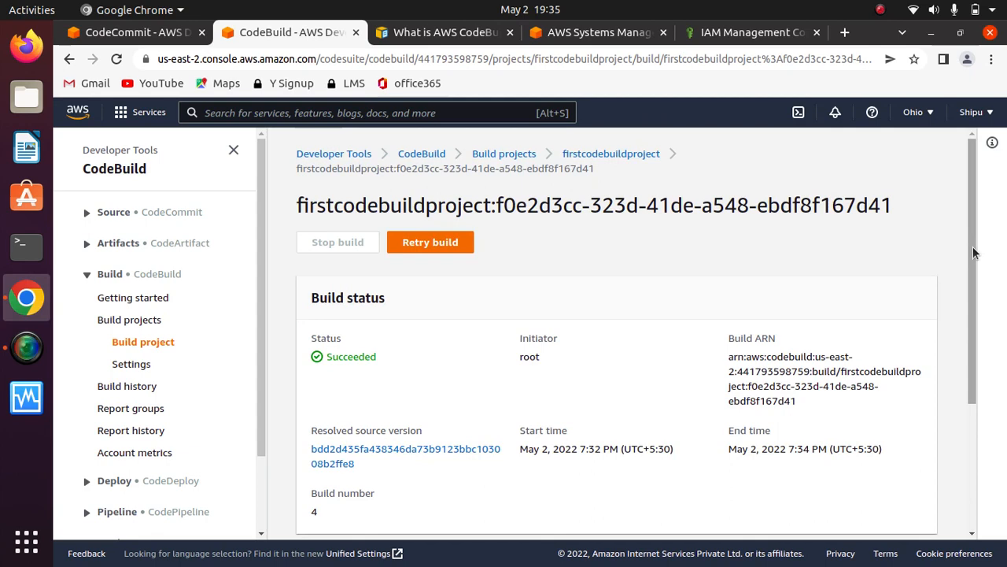
scroll(974, 252, "down", 5)
scroll(973, 251, "up", 5)
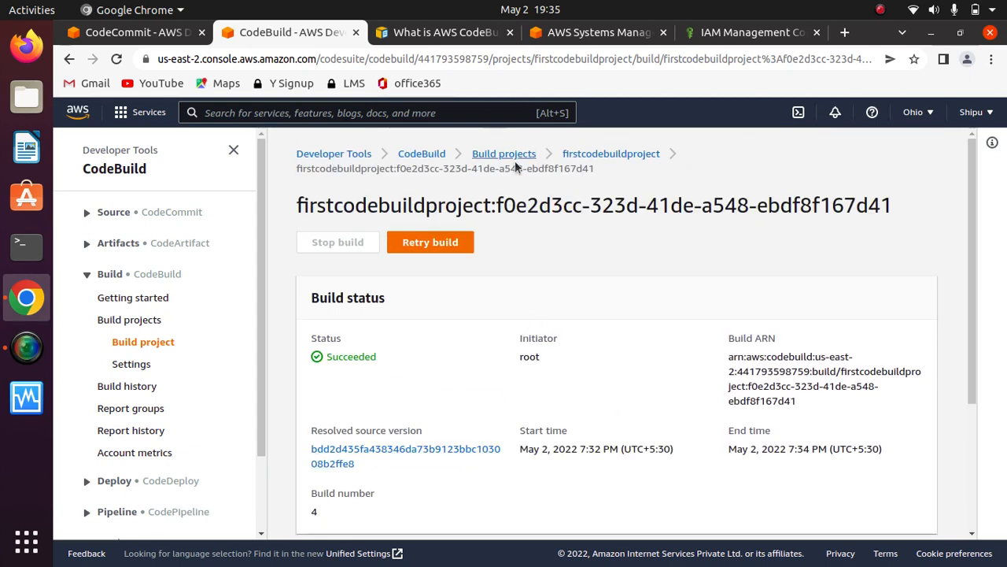
- Open the artifacts settings of firstcodebuildproject, choose Amazon S3 as the primary artifact type, and check which buckets are available
left_click(603, 155)
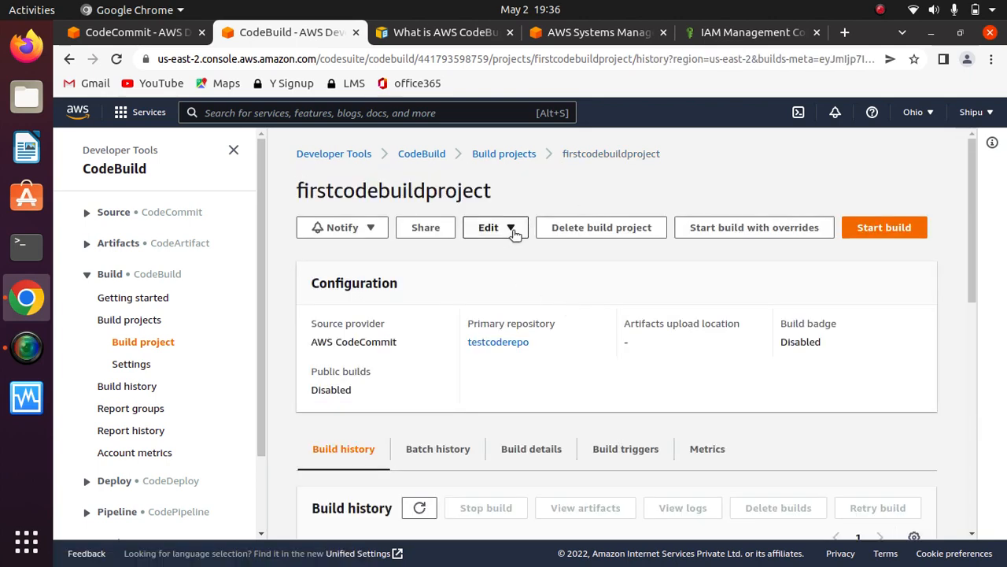
left_click(511, 229)
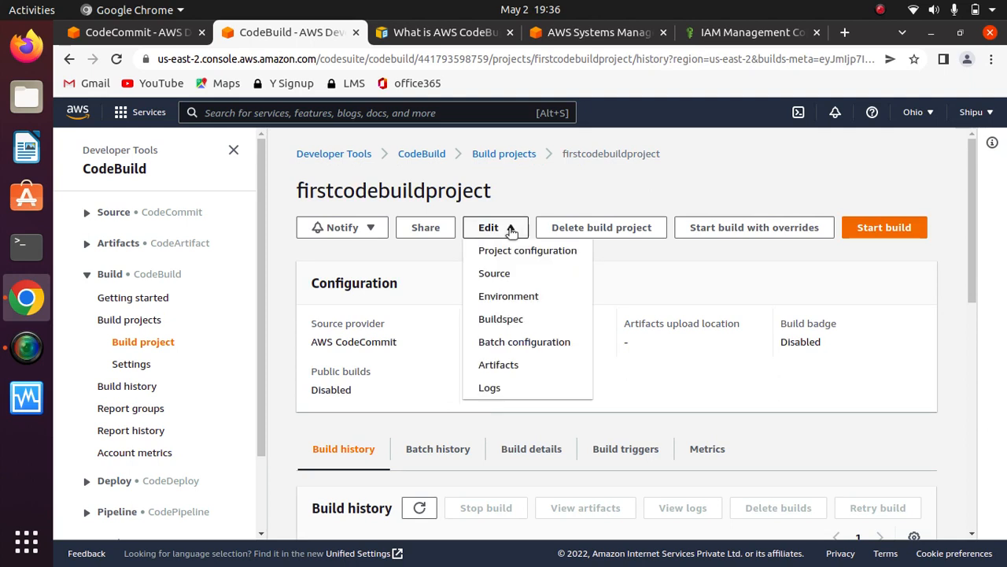
left_click(498, 366)
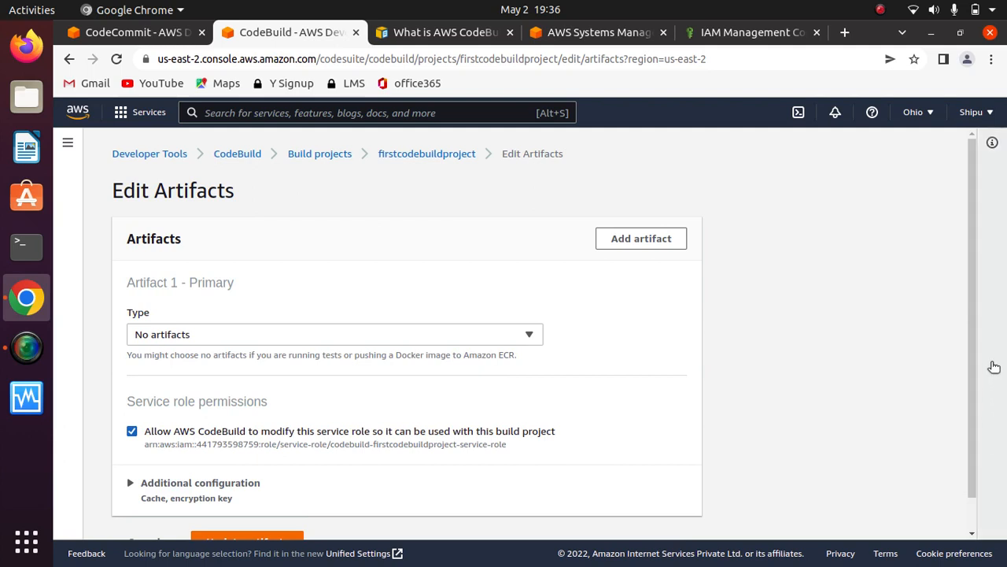
scroll(973, 392, "down", 1)
left_click(481, 304)
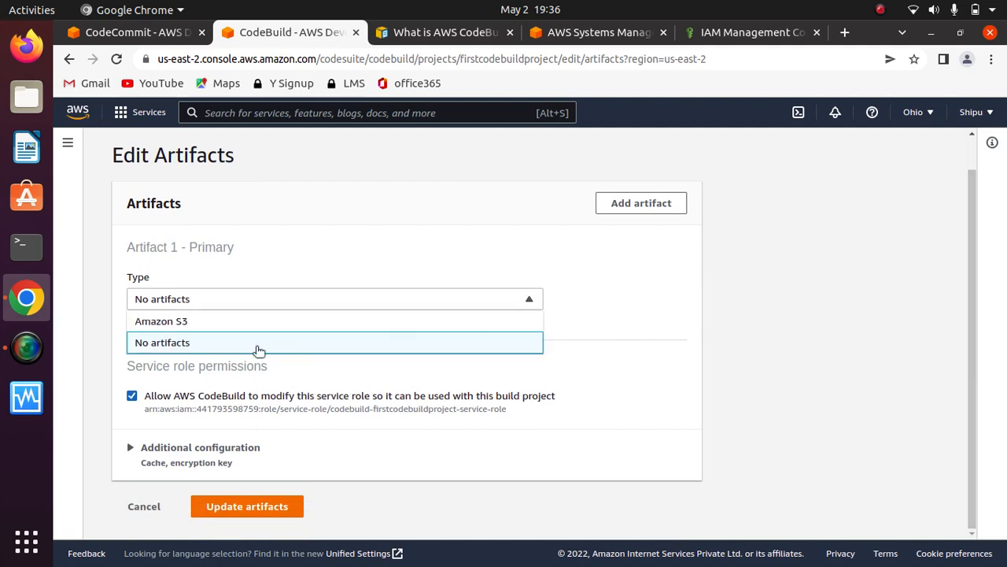
left_click(185, 323)
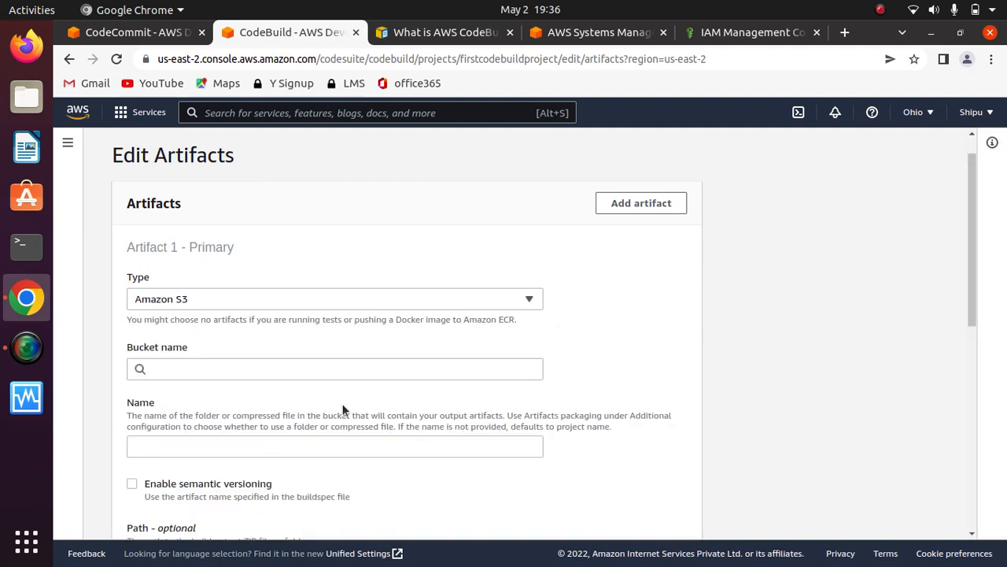
left_click(272, 369)
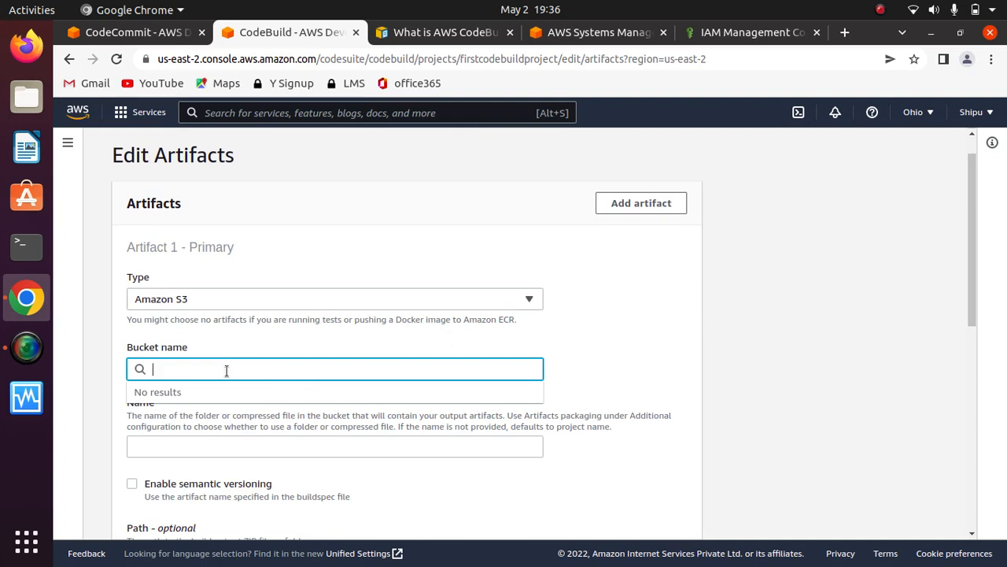
left_click(587, 347)
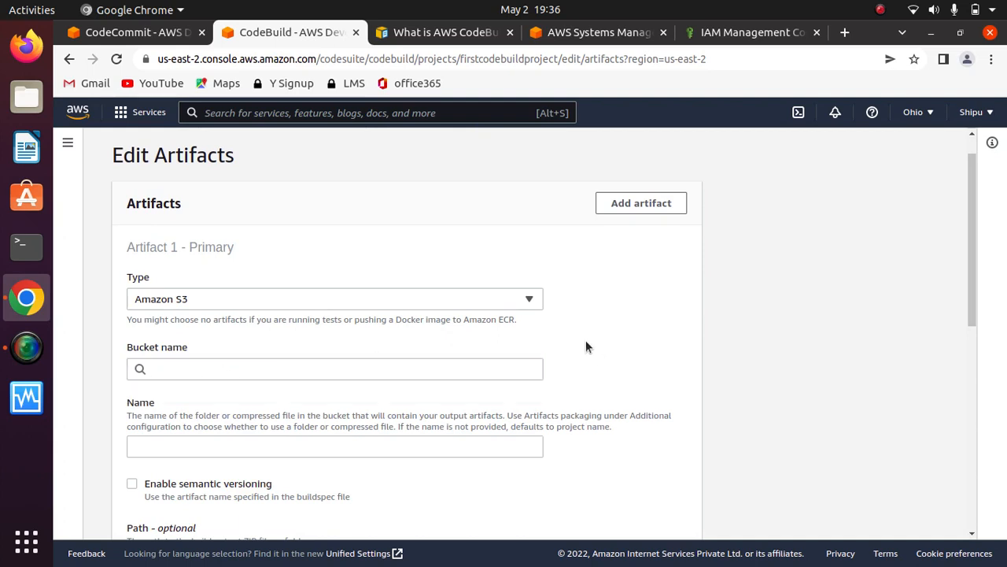
- Search the AWS services for s3, open the S3 console in a separate browser tab and switch to it
left_click(363, 119)
type("s3")
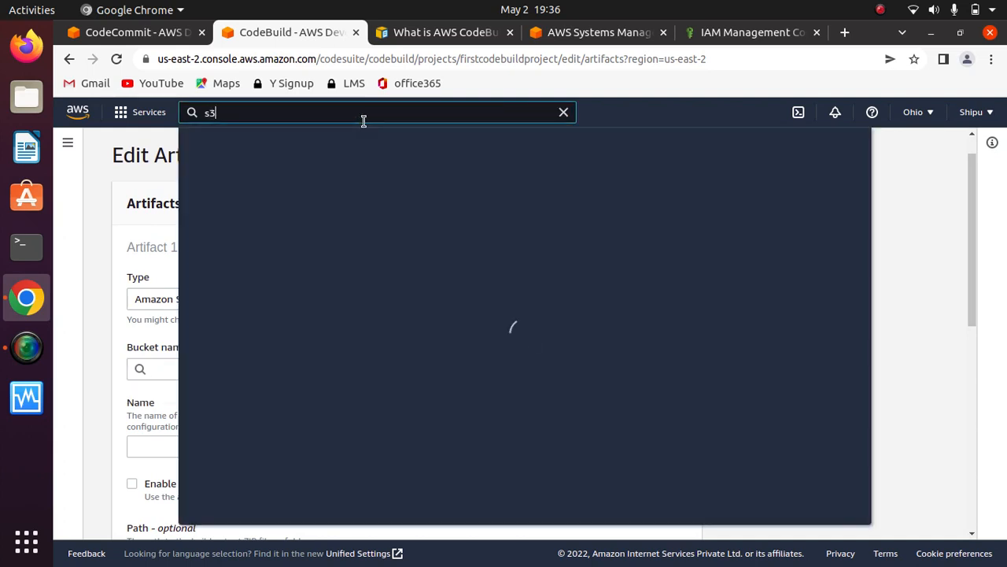
right_click(416, 235)
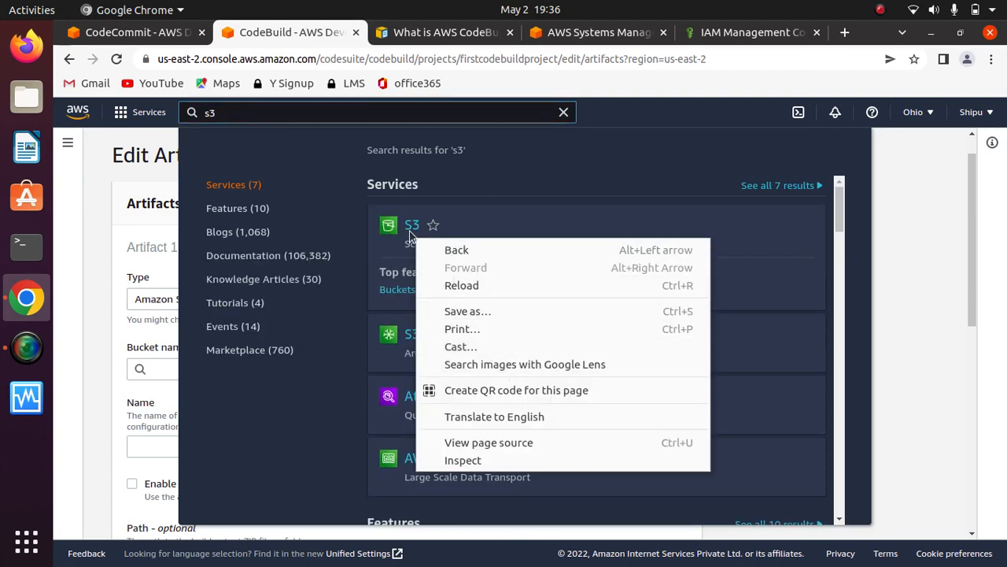
left_click(413, 225)
right_click(415, 227)
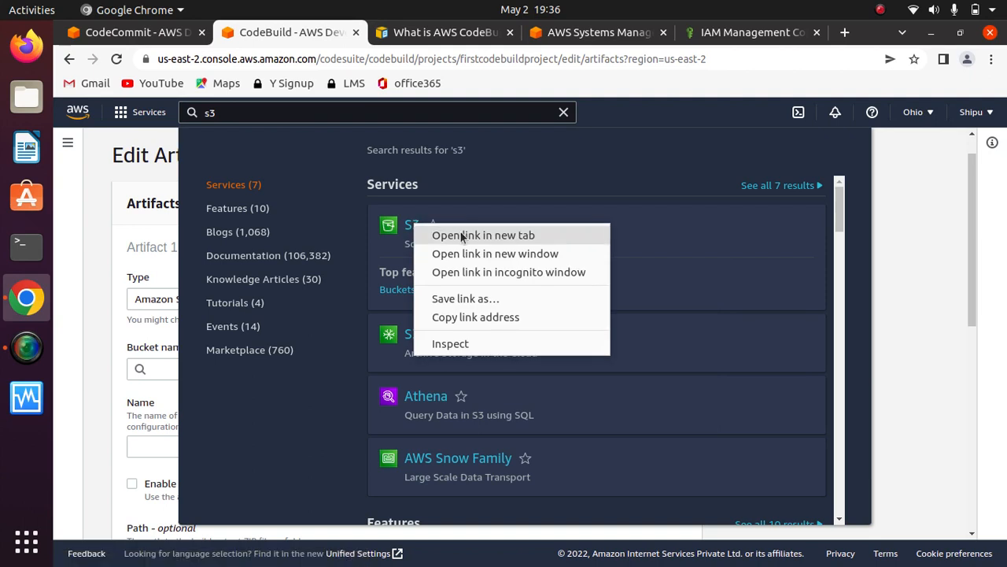
left_click(471, 234)
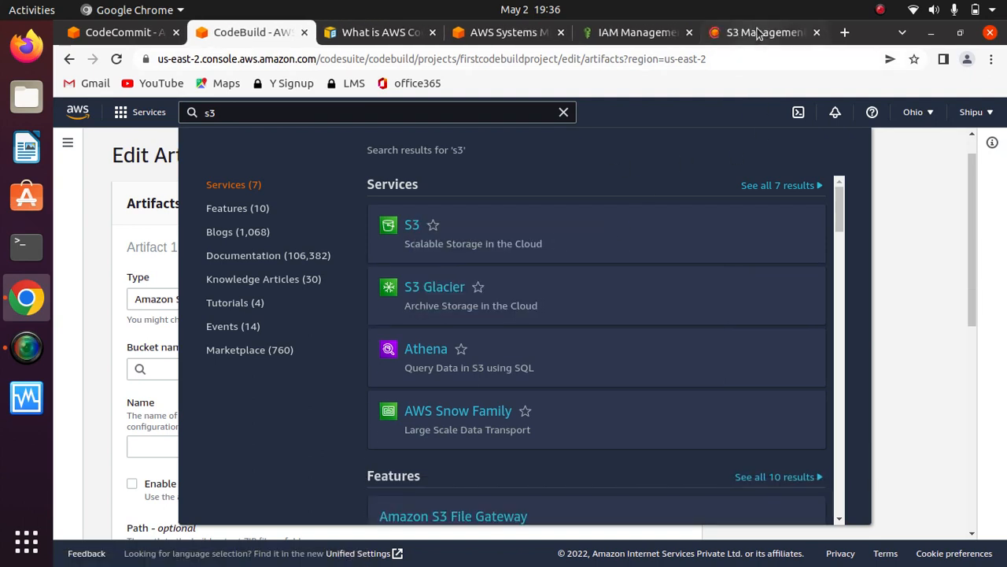
left_click(752, 32)
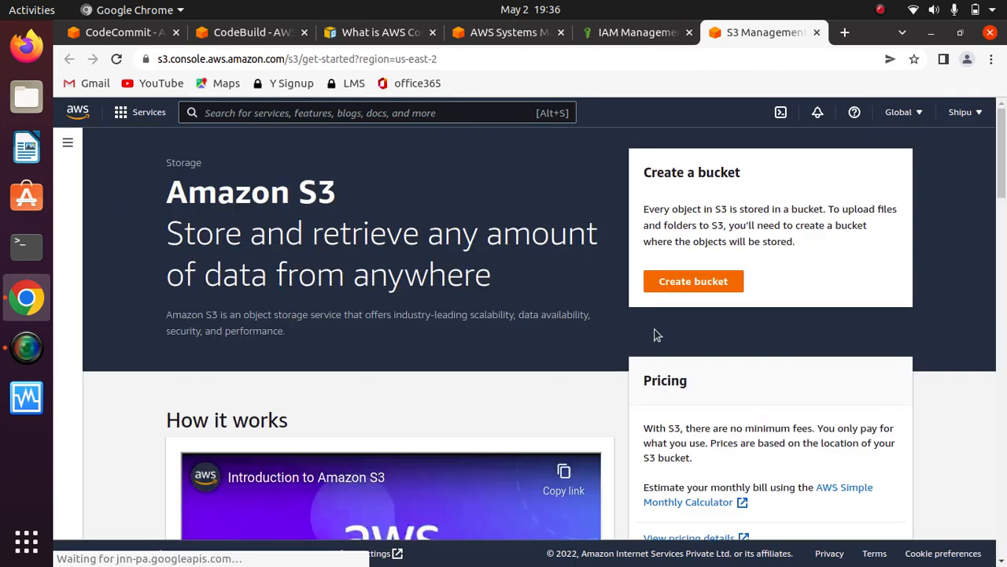
- Start creating a new bucket from the S3 bucket list and enter myartifacts as its name
mouse_move(1003, 168)
left_mouse_down()
mouse_move(1003, 204)
mouse_move(996, 166)
left_mouse_up()
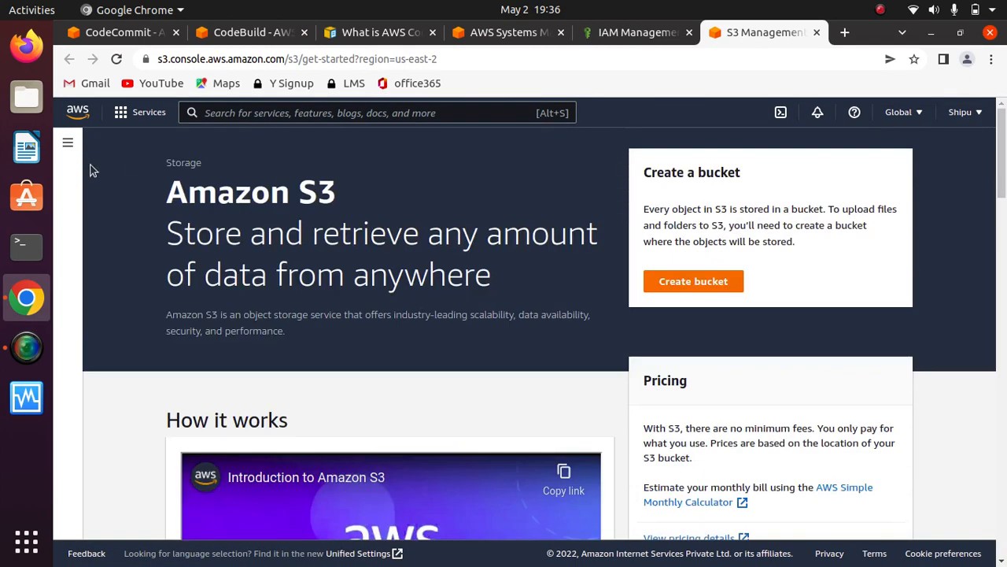
left_click(68, 143)
left_click(95, 197)
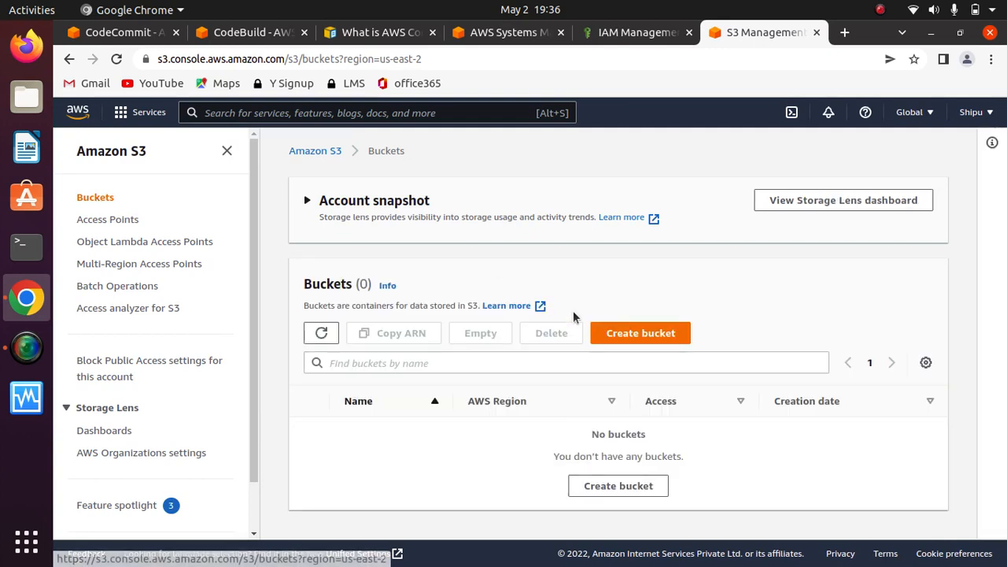
left_click(645, 332)
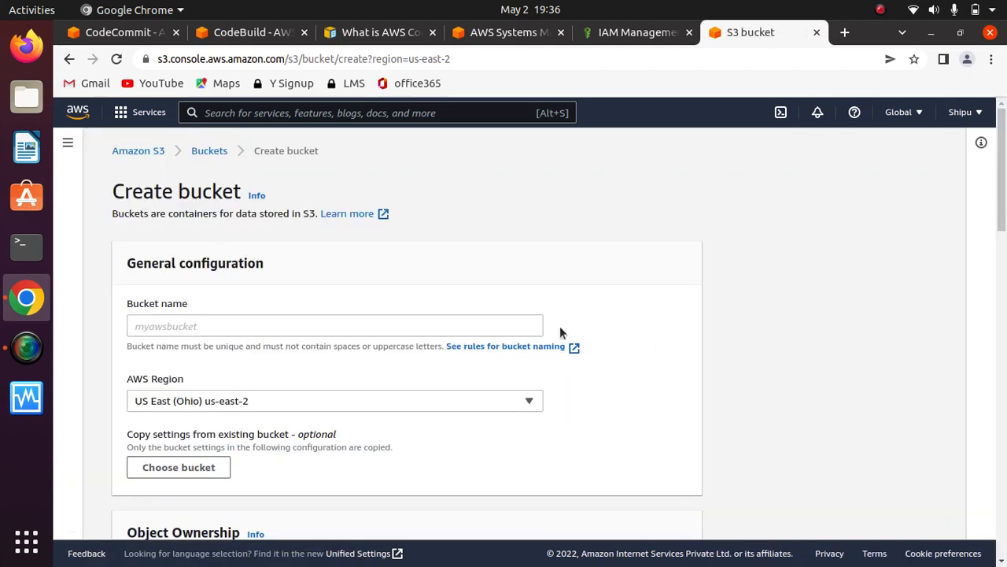
left_click(360, 326)
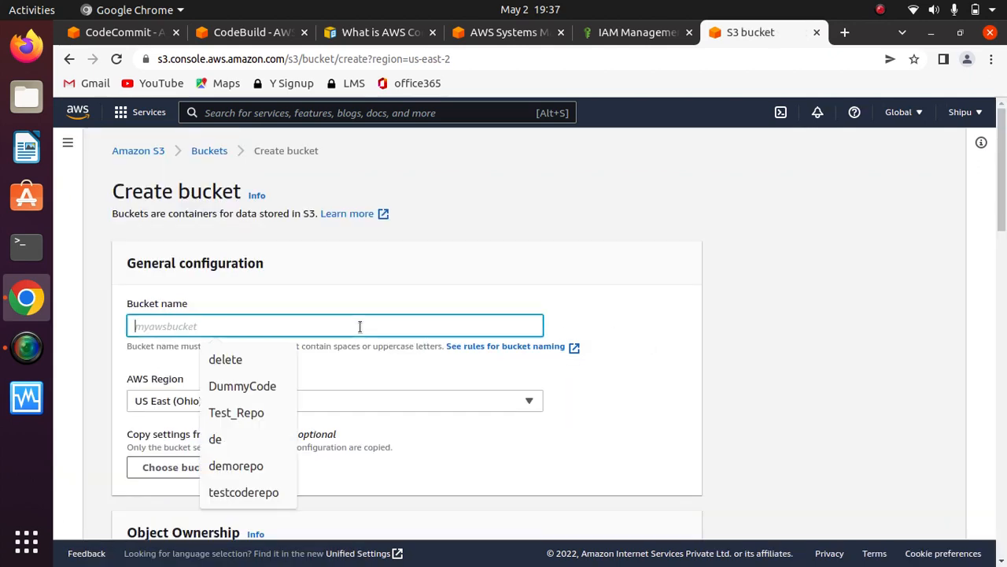
type("my")
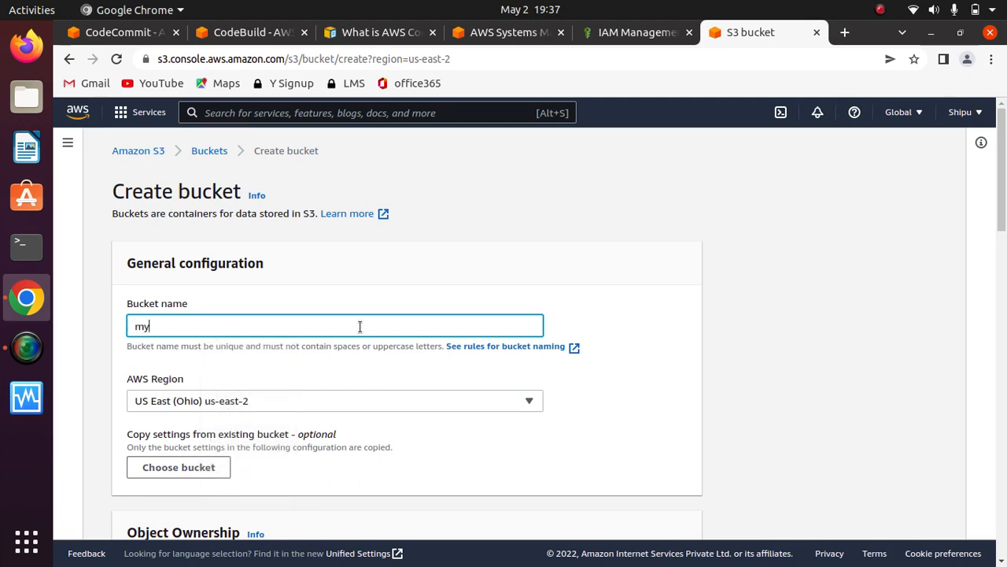
type("artifacts")
left_click(632, 294)
- Enable default server-side encryption for the bucket, with Amazon S3-managed keys (SSE-S3) as the encryption key type
scroll(638, 334, "down", 5)
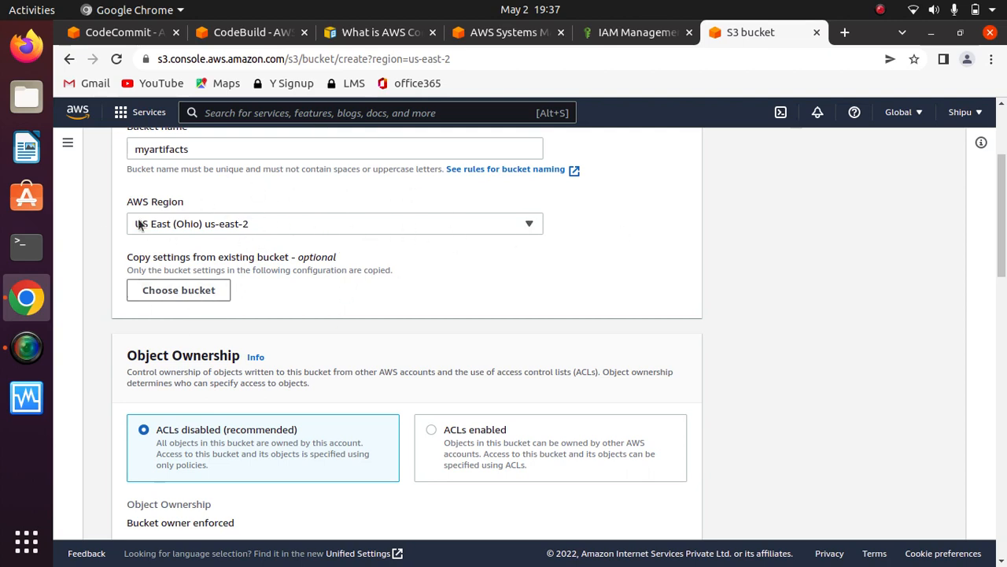
scroll(654, 243, "down", 2)
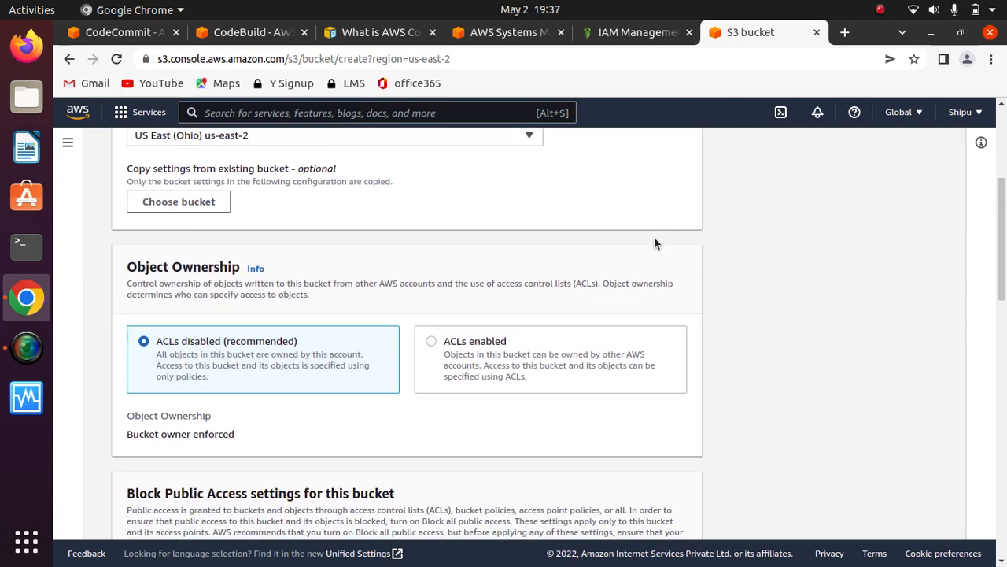
scroll(654, 243, "down", 3)
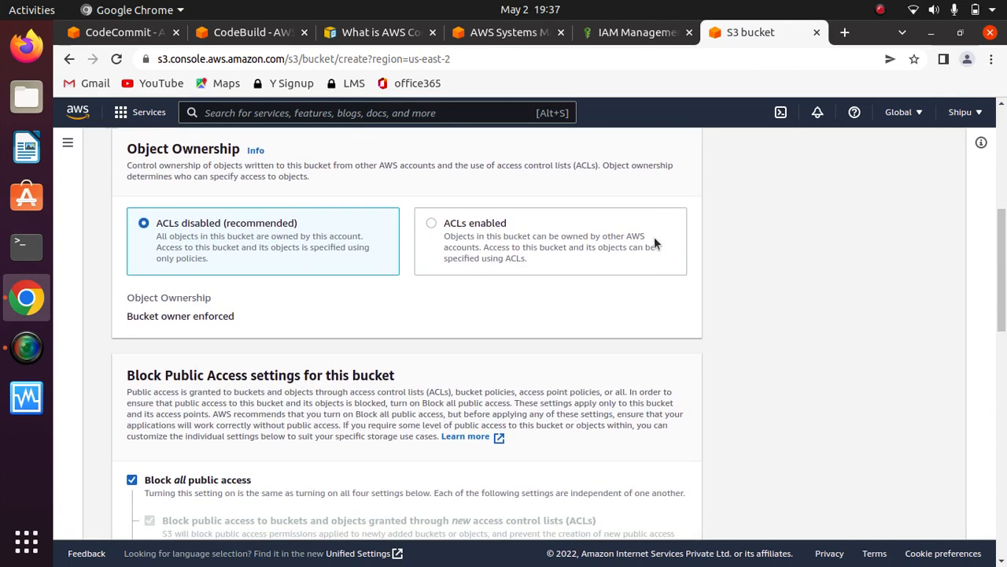
scroll(654, 243, "down", 8)
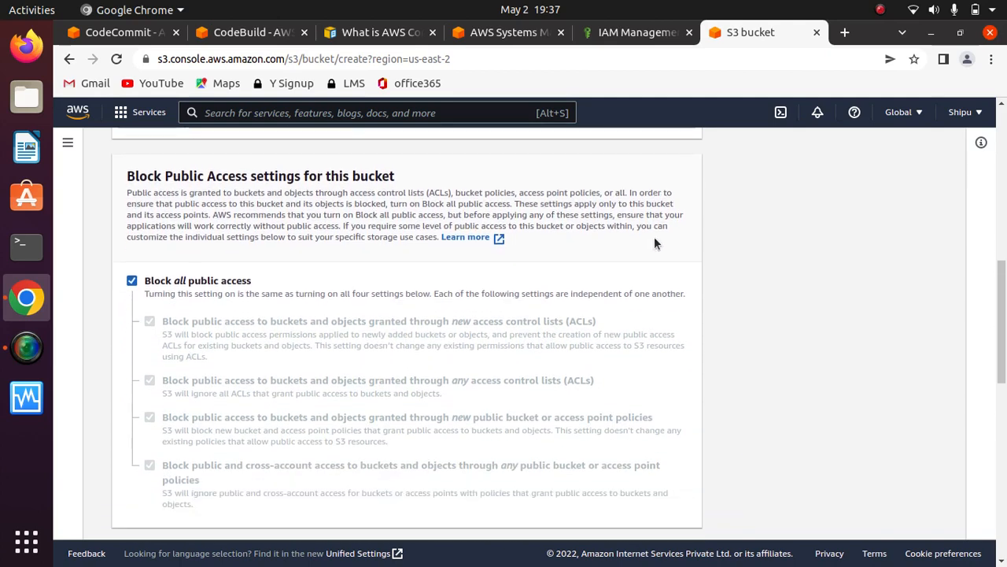
scroll(653, 243, "down", 5)
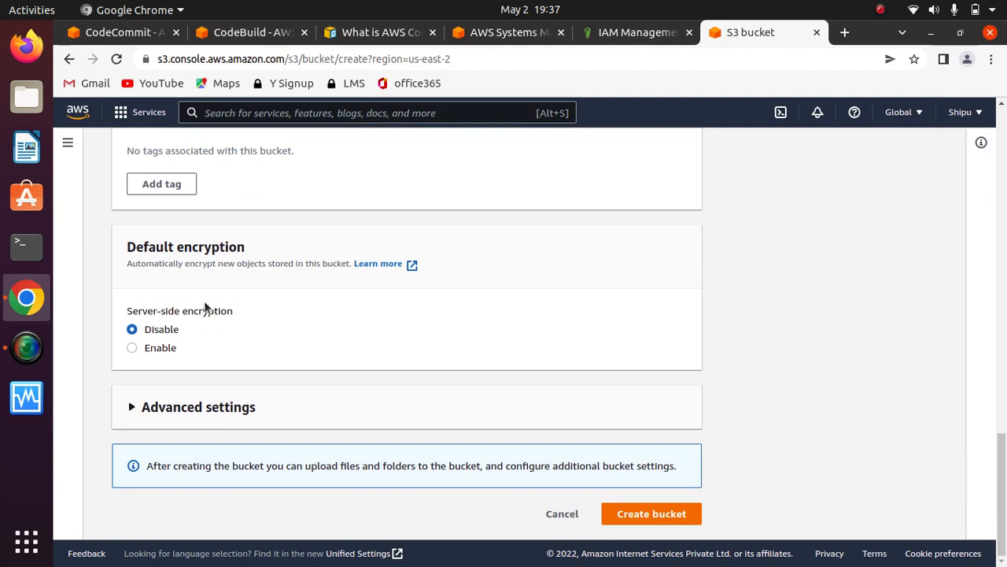
left_click_drag(257, 250, 123, 252)
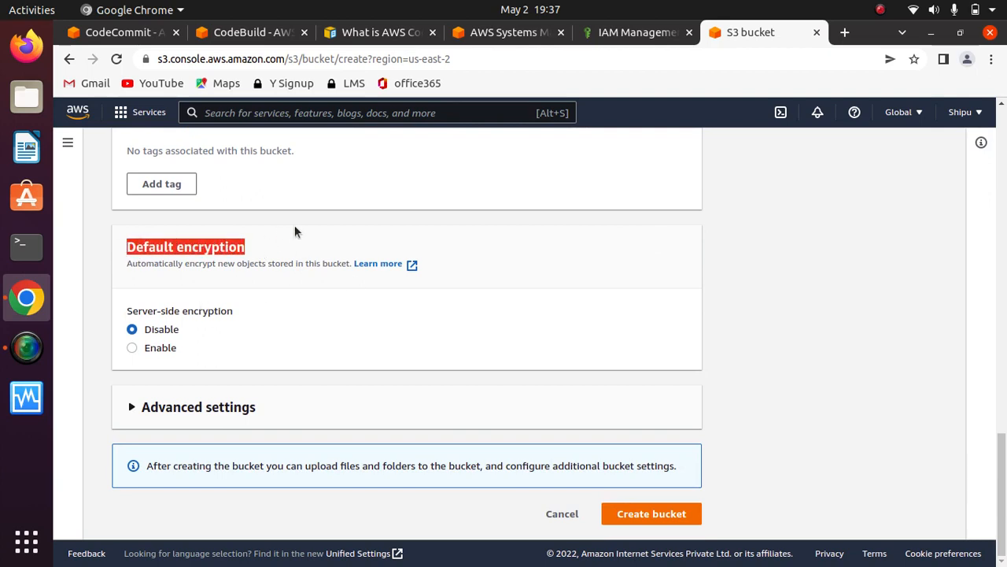
left_click(275, 243)
left_click_drag(249, 245, 101, 250)
left_click(273, 244)
left_click_drag(247, 250, 111, 250)
left_click(314, 308)
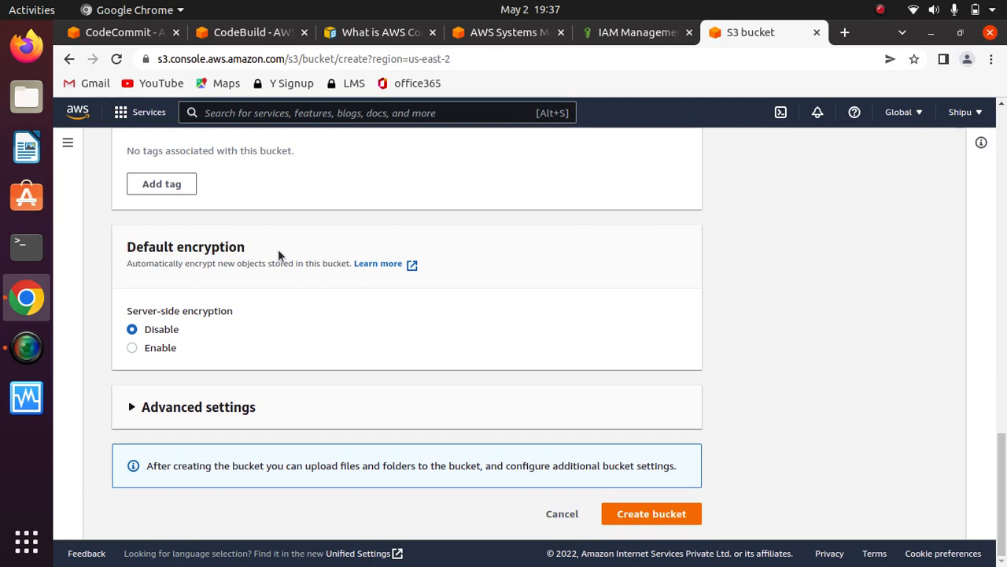
left_click_drag(278, 249, 107, 248)
left_click(283, 328)
left_click(133, 347)
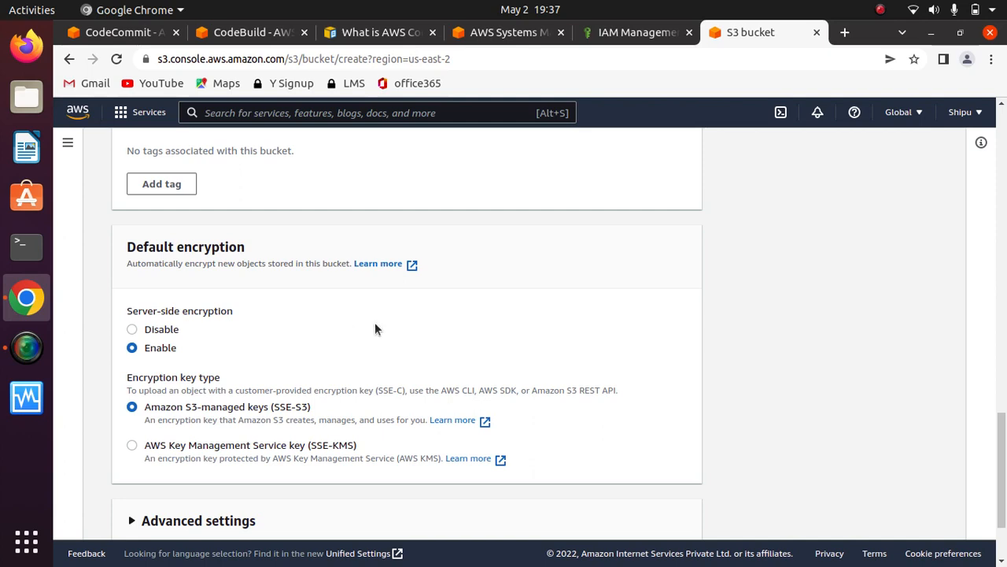
scroll(375, 329, "down", 2)
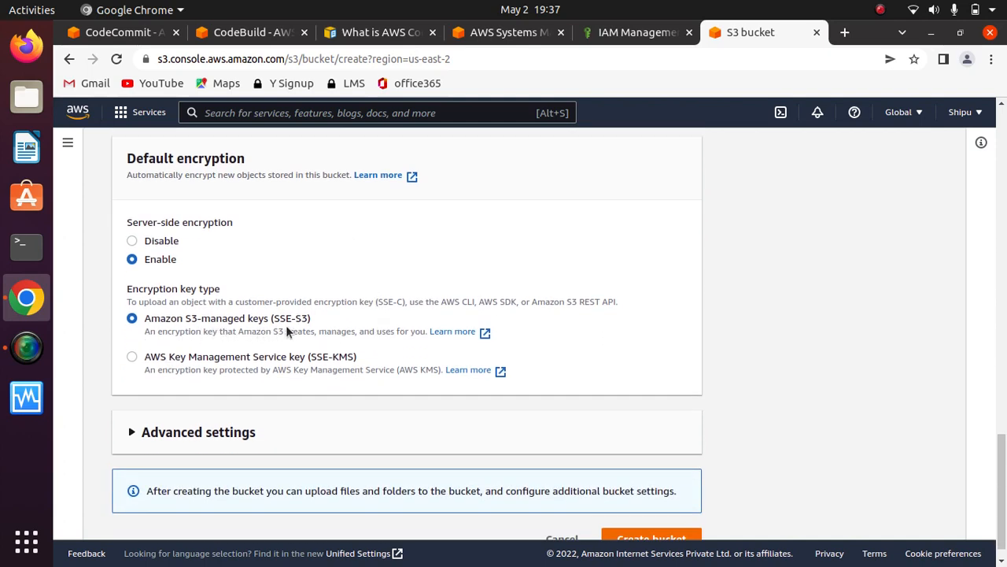
scroll(462, 265, "down", 1)
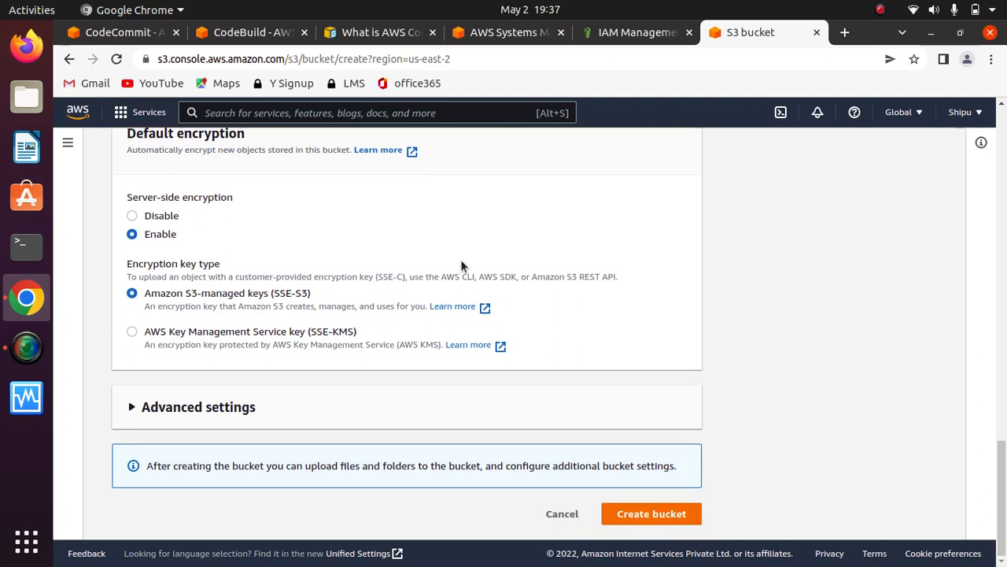
- Expand the bucket's advanced settings to check the Object Lock options, and try to create the bucket
left_click(131, 406)
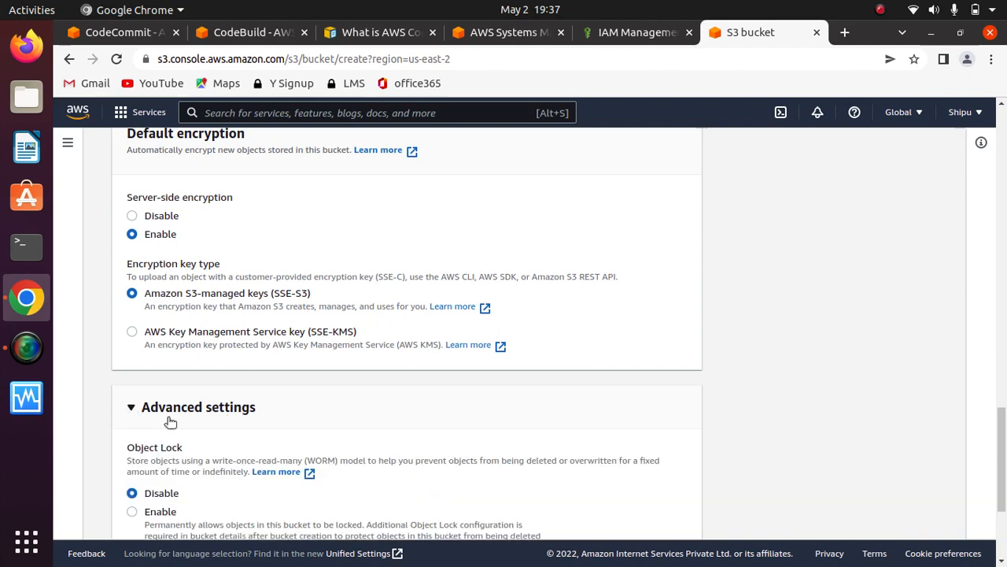
scroll(425, 423, "down", 2)
scroll(424, 425, "down", 3)
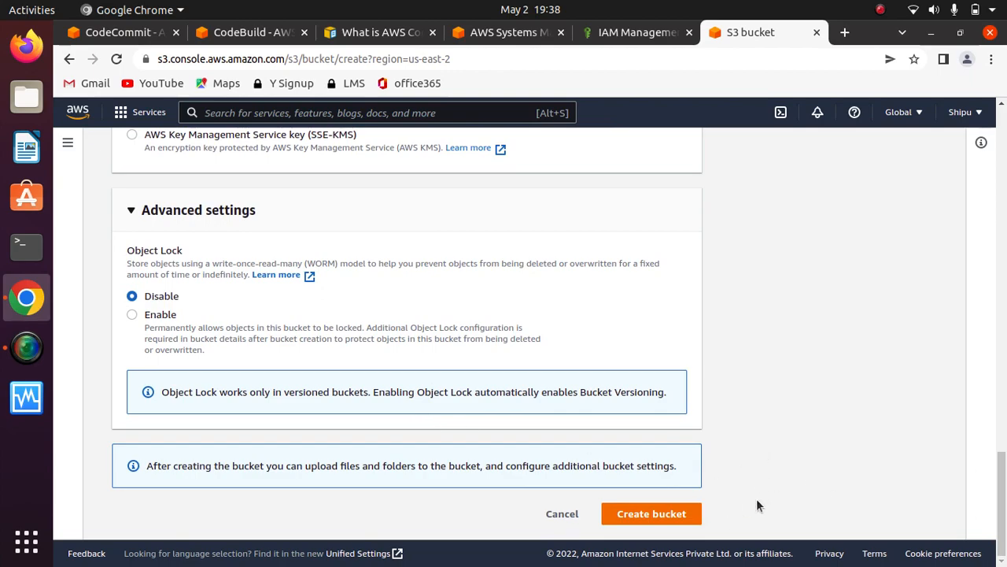
left_click(650, 513)
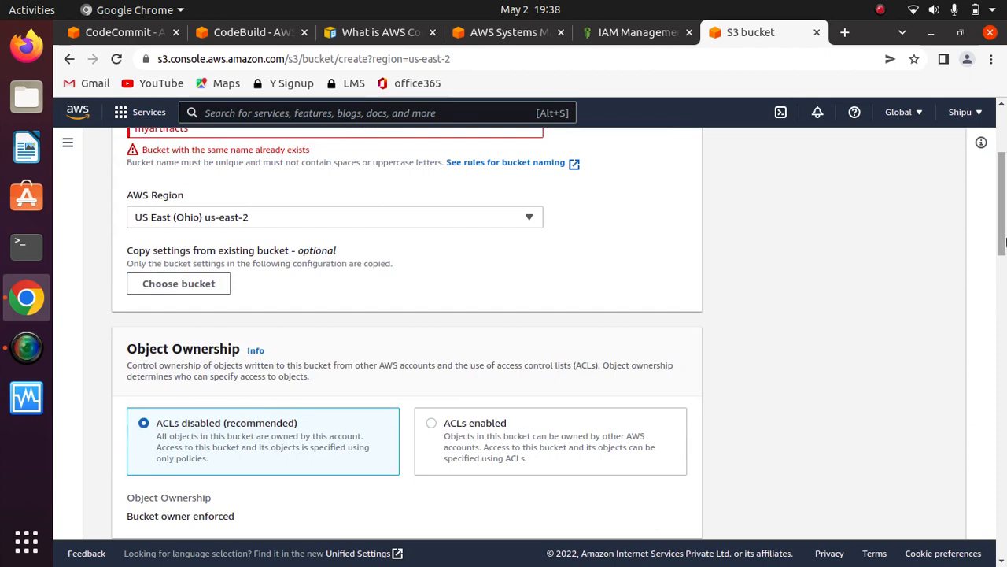
- Extend the bucket name to myartifactsinthenewproject and check the full name
left_click_drag(1003, 235, 1002, 187)
left_click(191, 331)
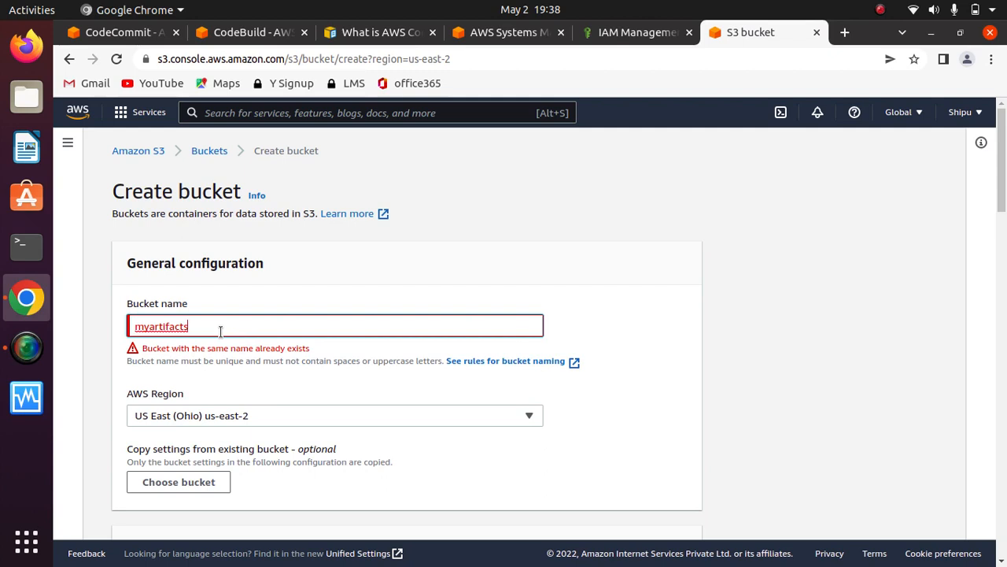
type("in")
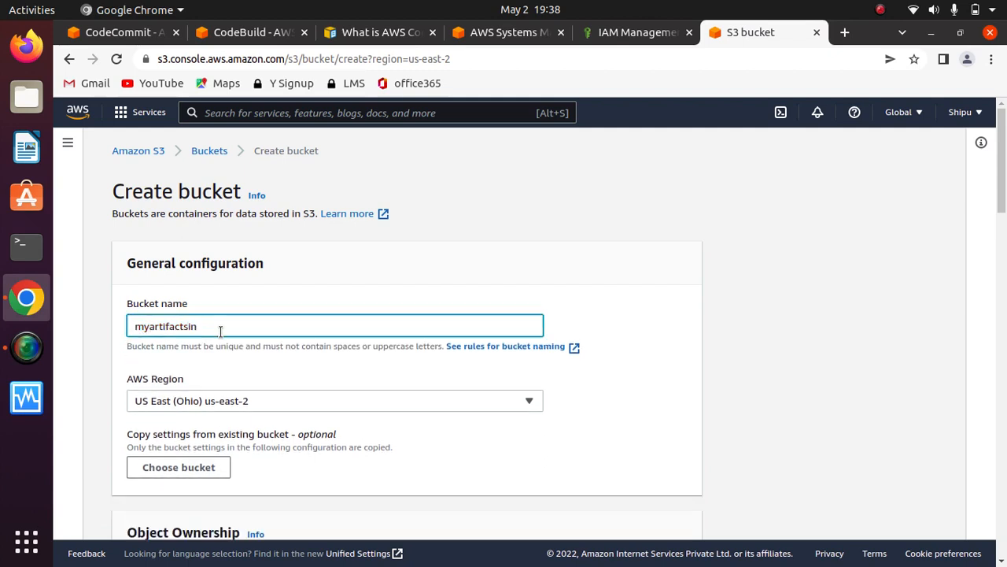
type("the")
key("BackSpace")
type("newproject")
left_click_drag(276, 331, 79, 317)
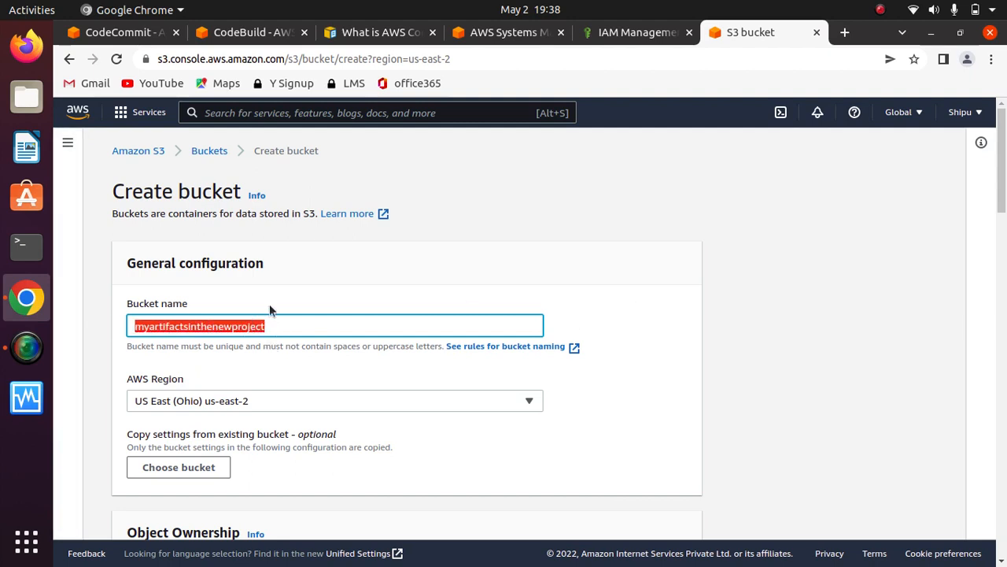
left_click(370, 278)
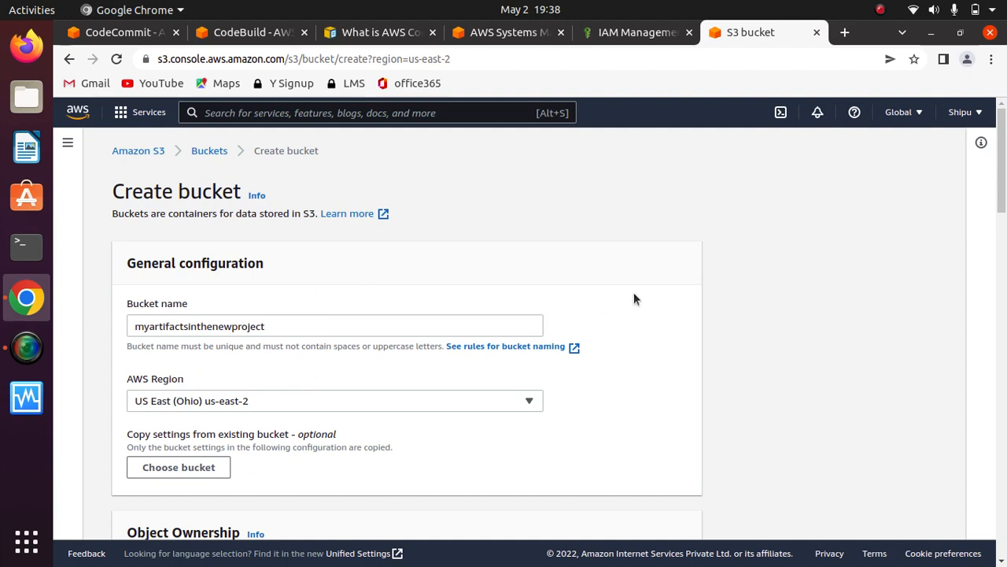
- Create the myartifactsinthenewproject bucket with the configured settings
scroll(635, 298, "down", 12)
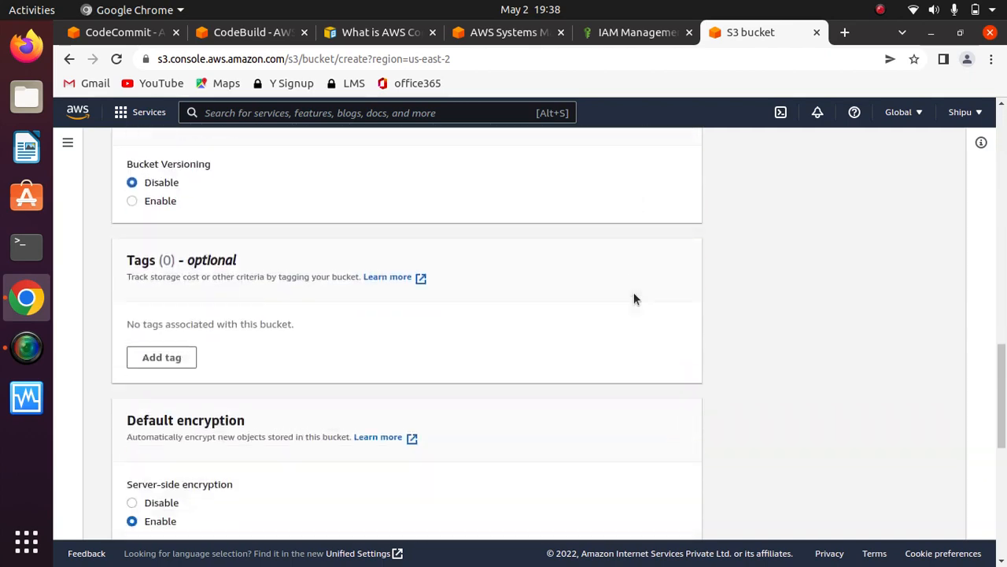
scroll(635, 298, "down", 5)
left_click(665, 515)
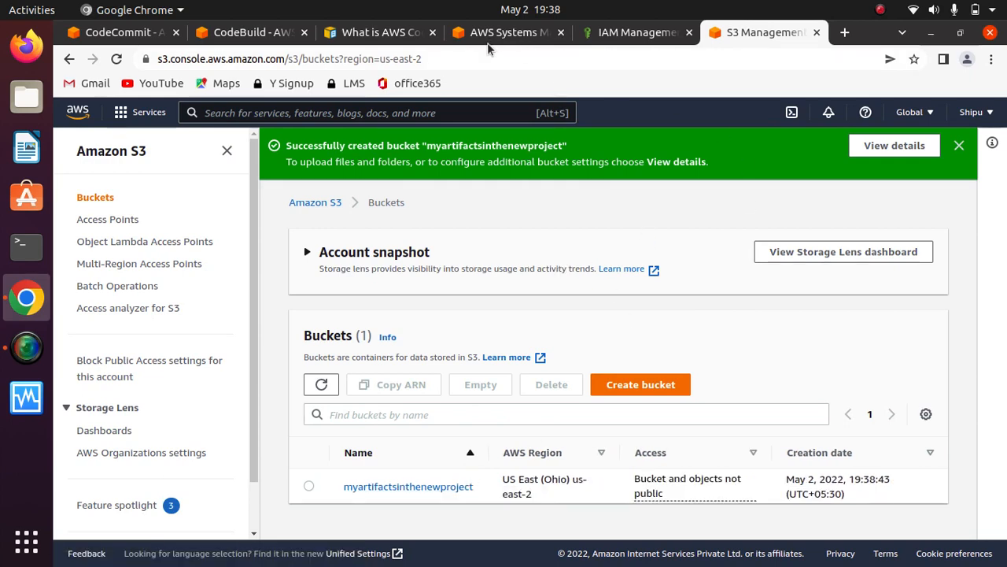
- Return to the CodeBuild artifacts settings of firstcodebuildproject, dismiss the service search results and reload the page
left_click(506, 36)
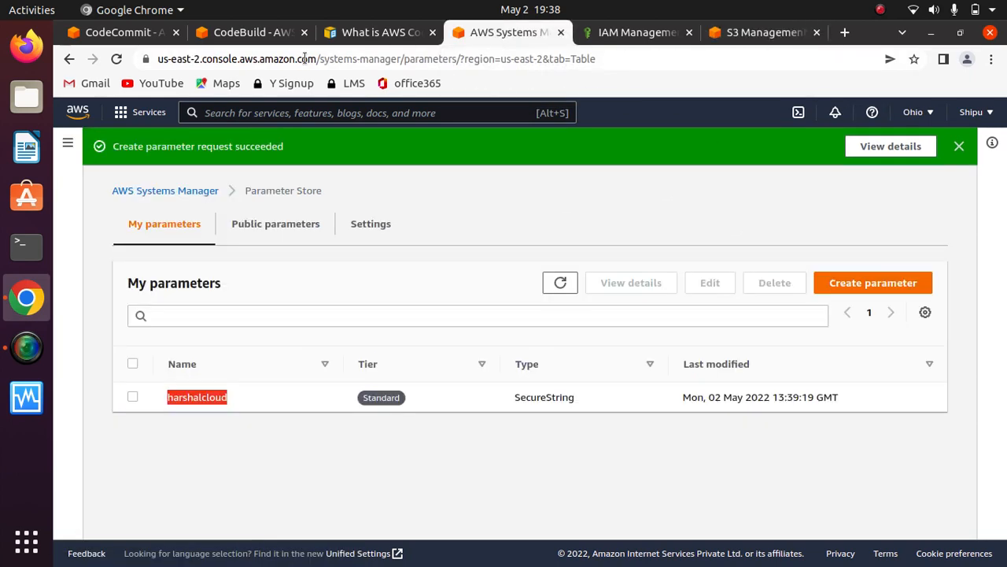
left_click(267, 36)
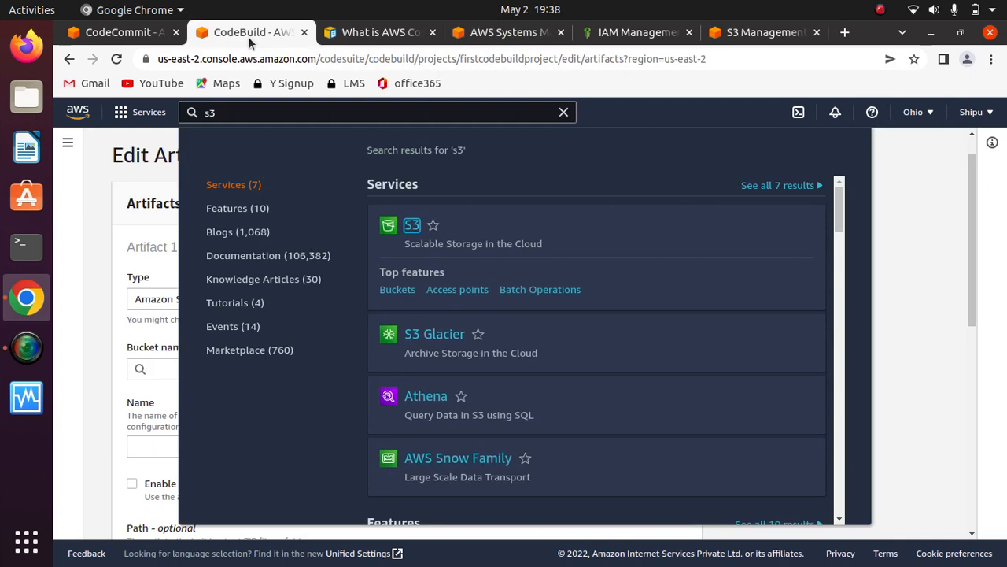
left_click(90, 176)
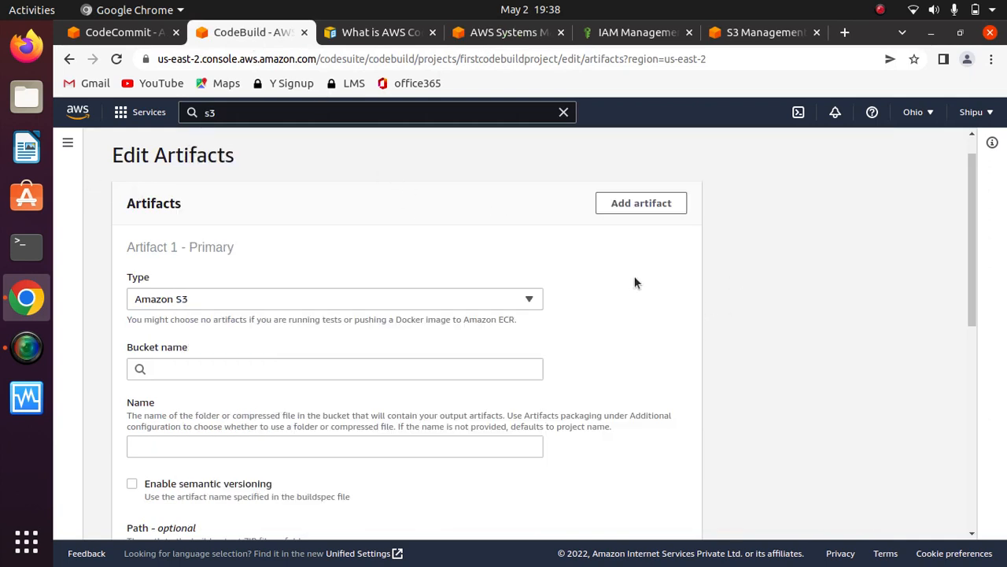
left_click(116, 59)
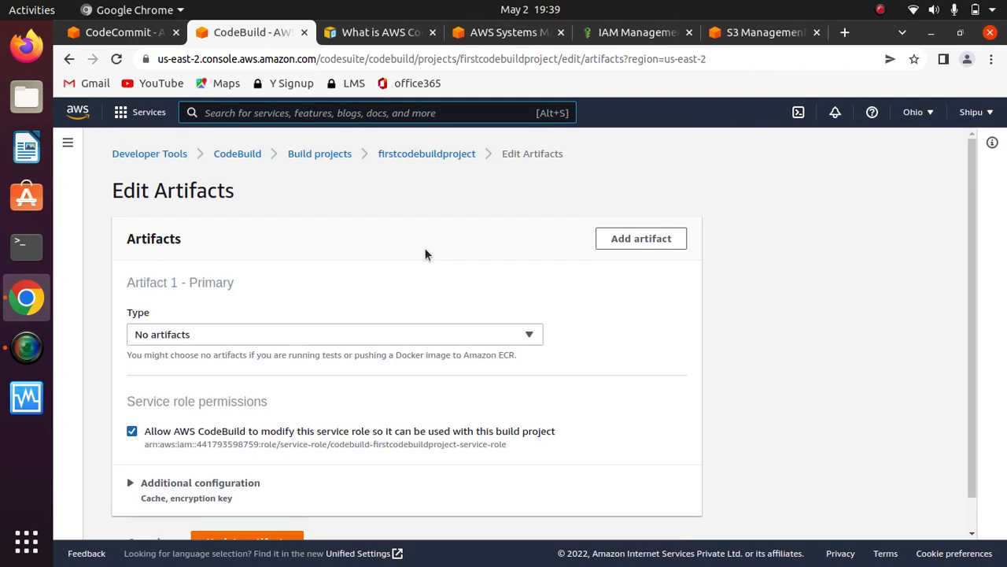
- Set the primary artifact type to Amazon S3 and choose myartifactsinthenewproject as the bucket
scroll(613, 327, "down", 1)
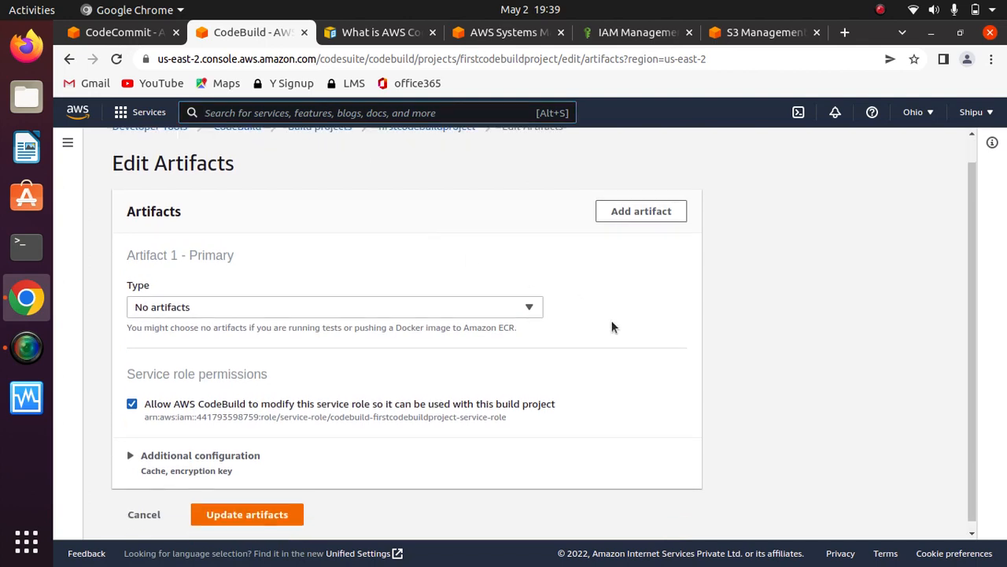
left_click(527, 299)
left_click(282, 323)
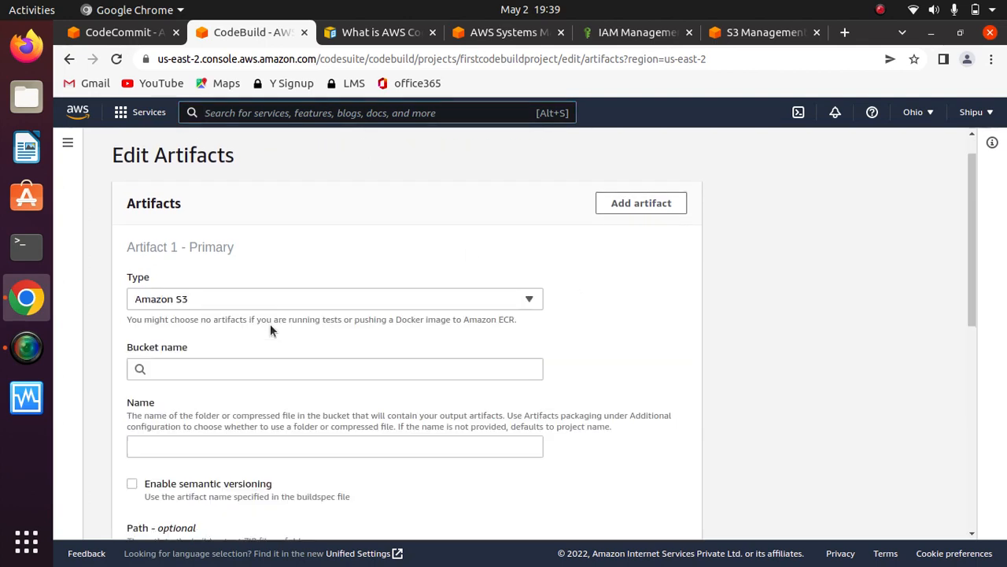
scroll(611, 312, "down", 3)
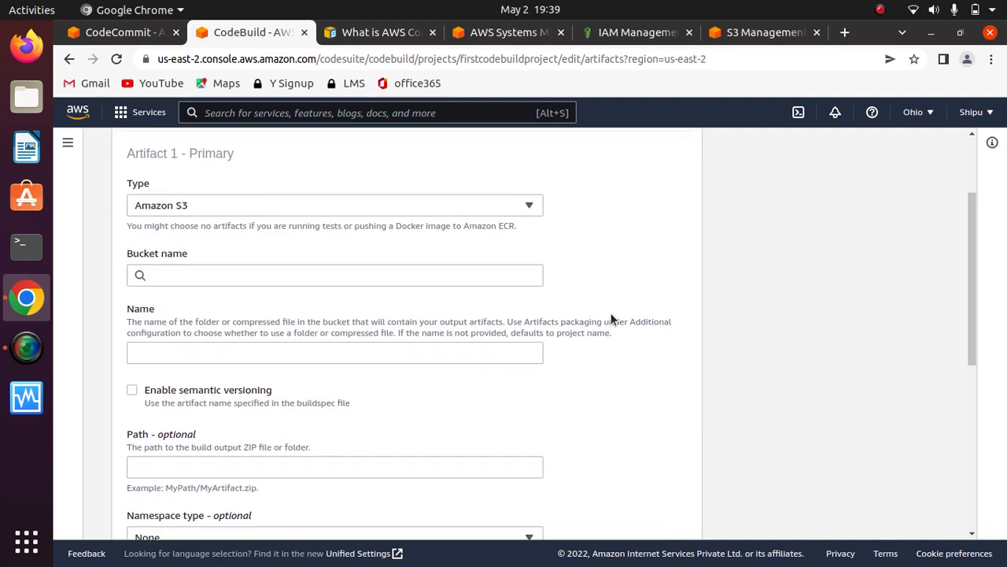
left_click(486, 245)
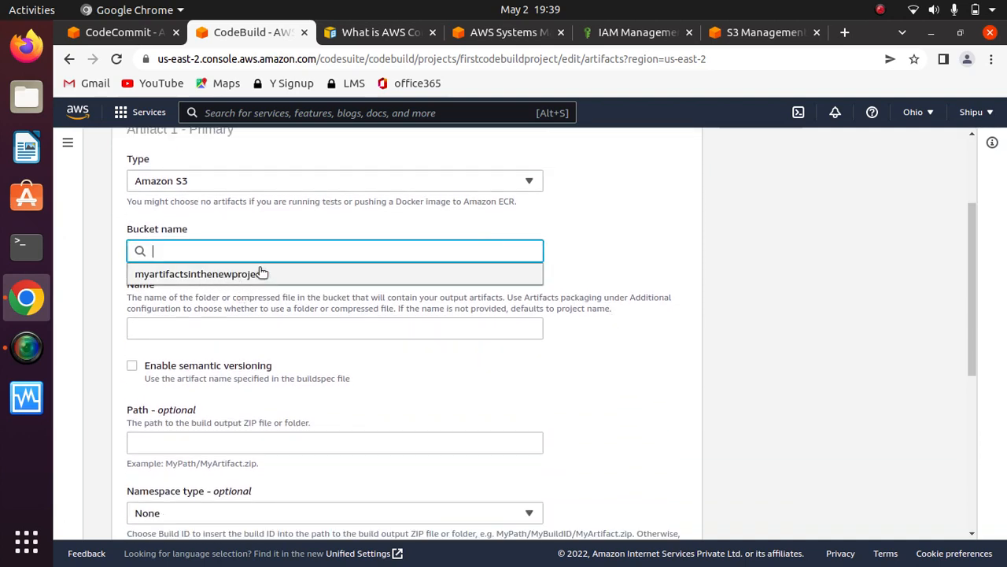
left_click(259, 273)
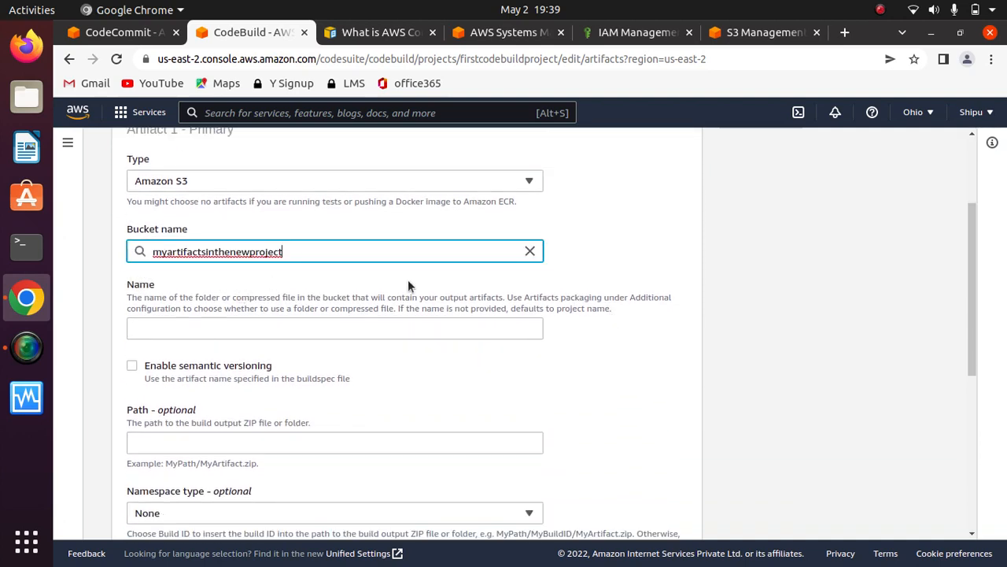
left_click(594, 230)
- Set the artifacts packaging to Zip
scroll(594, 230, "down", 3)
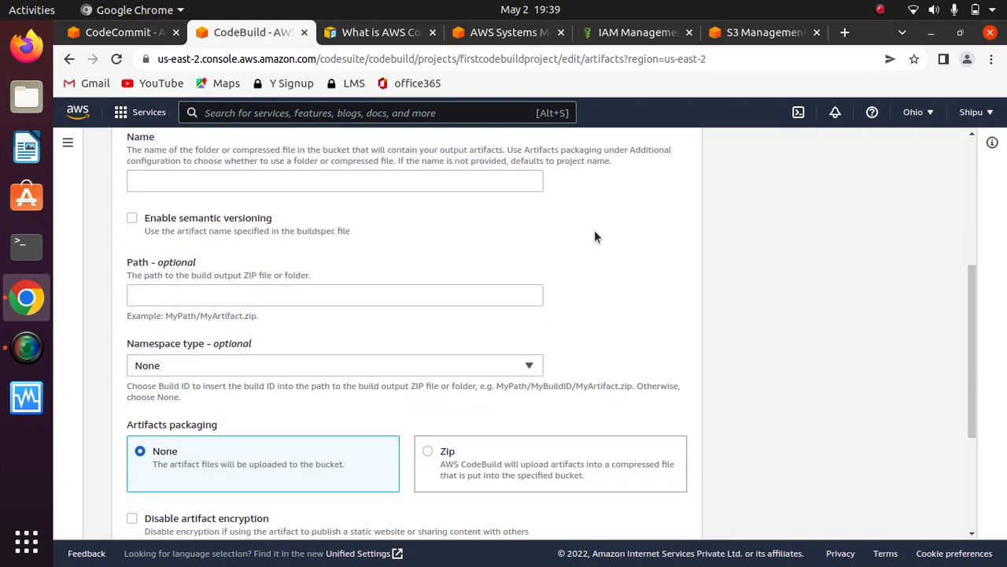
scroll(595, 236, "down", 3)
scroll(595, 236, "down", 3)
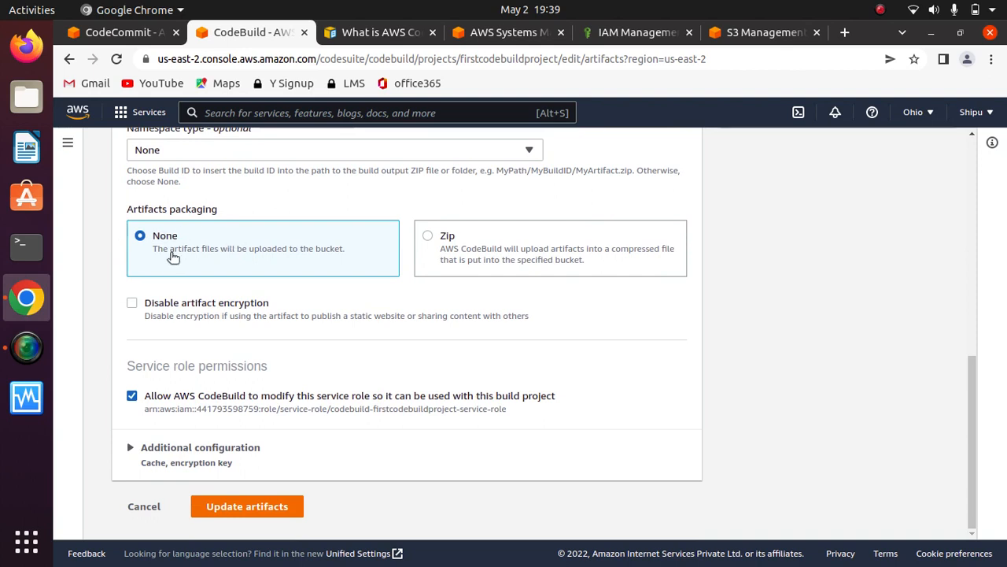
left_click(430, 241)
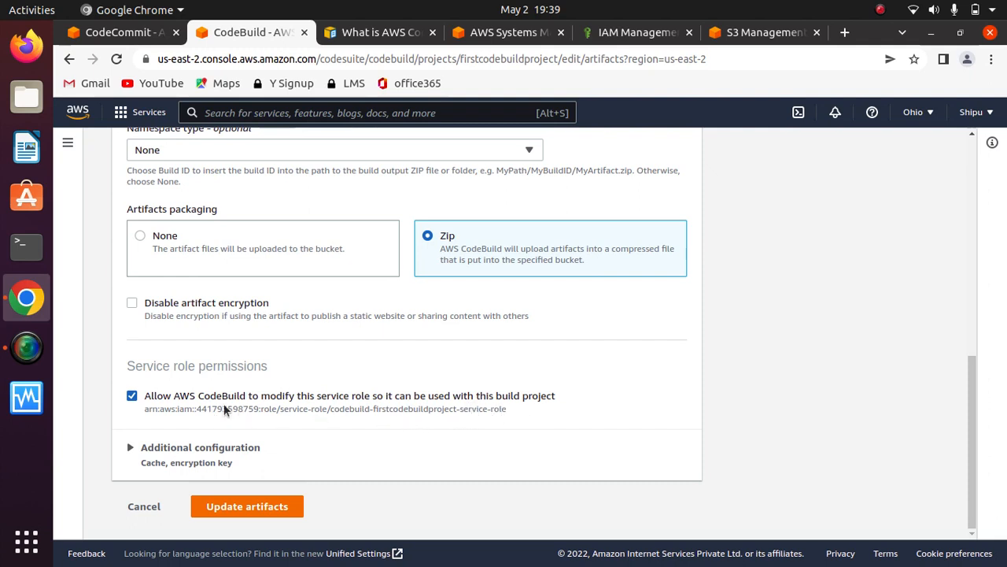
- Expand the additional configuration to check the encryption key and cache type, and save the updated artifact settings
left_click(131, 448)
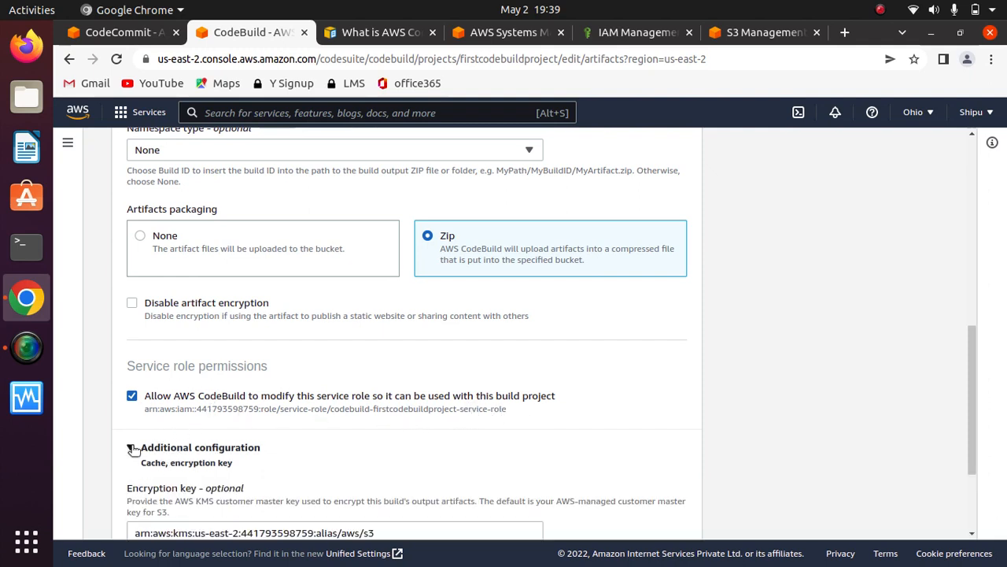
scroll(620, 423, "down", 4)
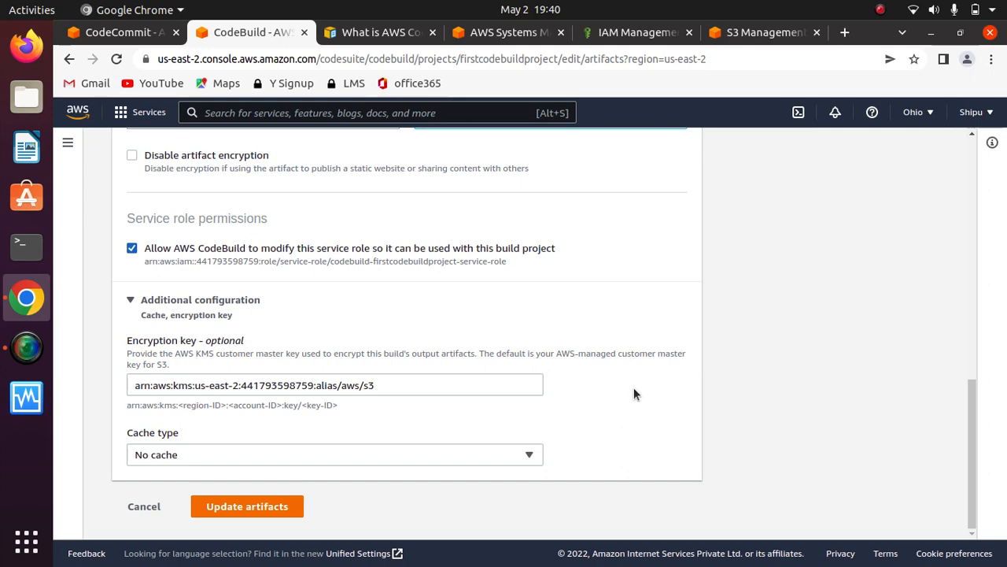
left_click(243, 505)
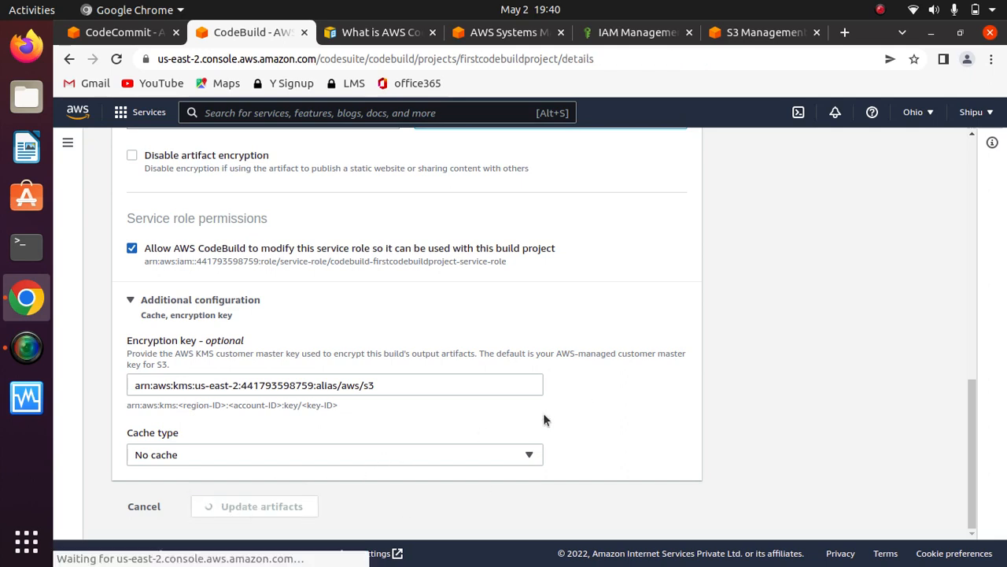
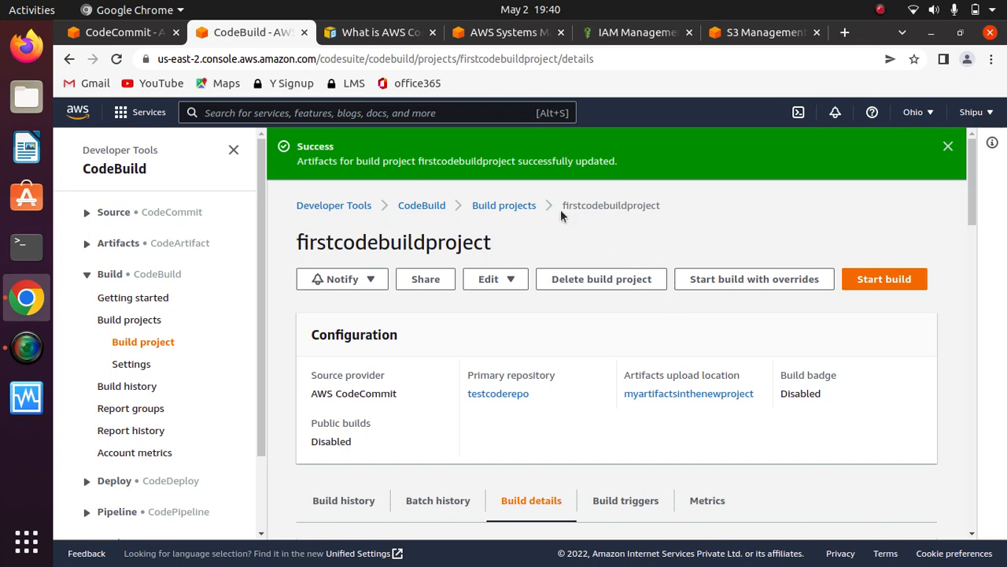
- Search the AWS CodeBuild user guide for "buildspec reference" and open the Build specification reference for CodeBuild page
left_click(386, 32)
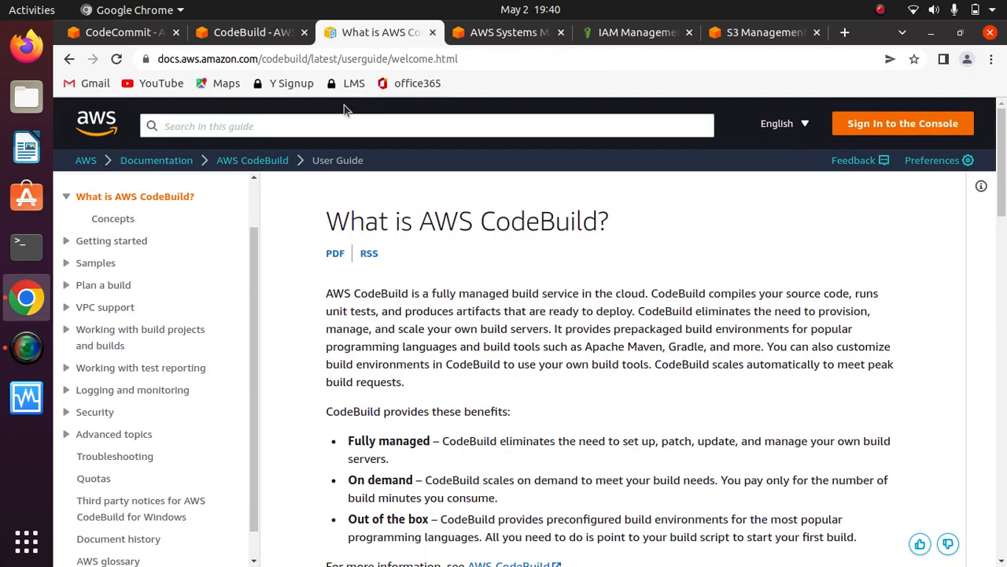
left_click(296, 128)
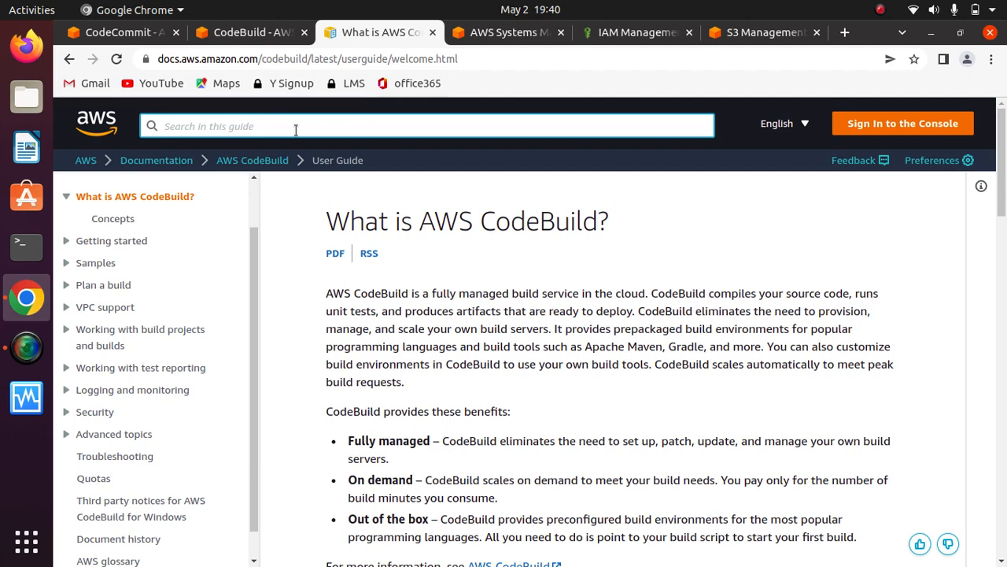
type("build")
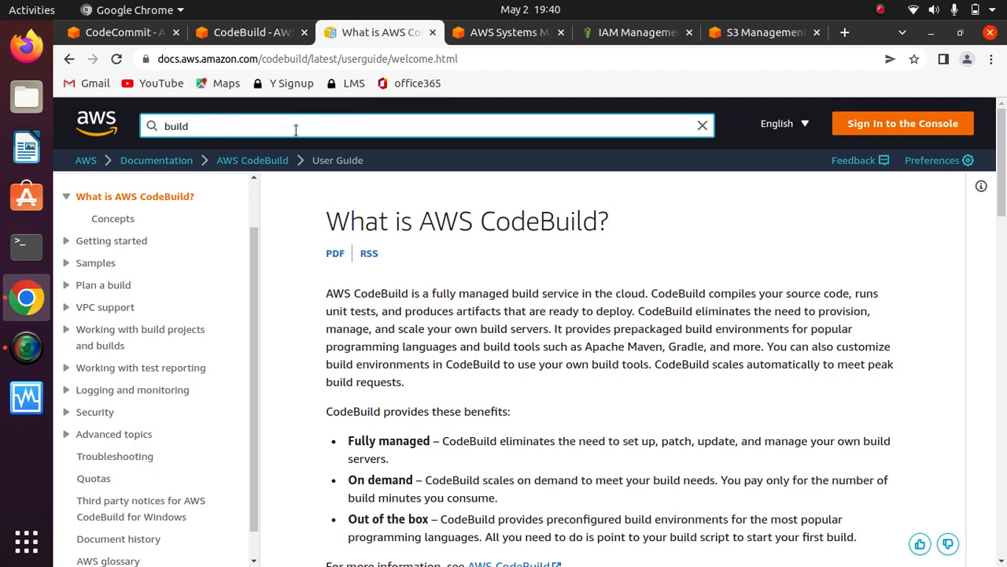
type("spect")
key("BackSpace")
type("c")
key("BackSpace")
key("BackSpace")
type("reference")
key("Return")
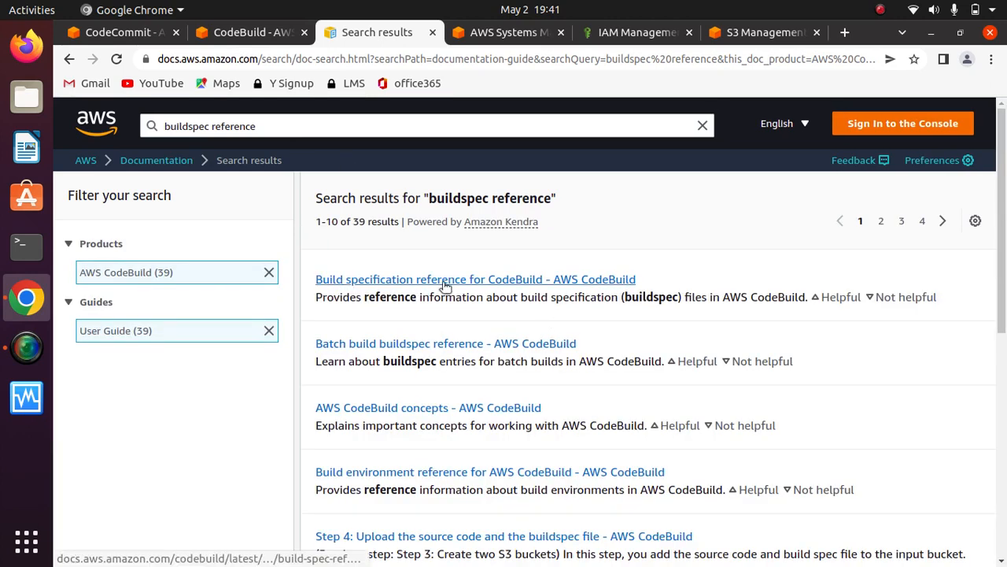
left_click(521, 281)
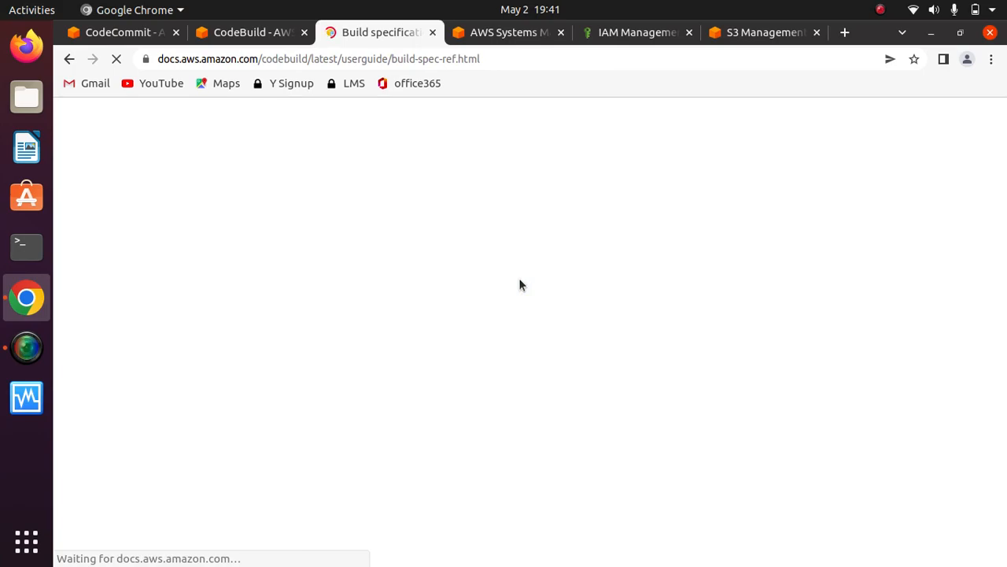
- Examine the complete buildspec syntax listing, from the version and env entries through the phases to the artifacts files block
scroll(521, 281, "down", 5)
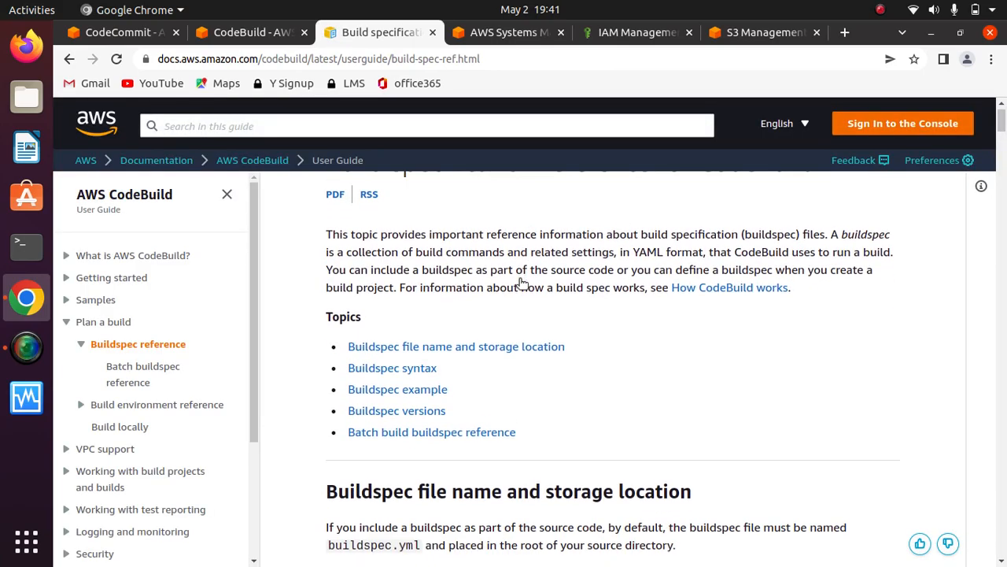
scroll(520, 282, "down", 7)
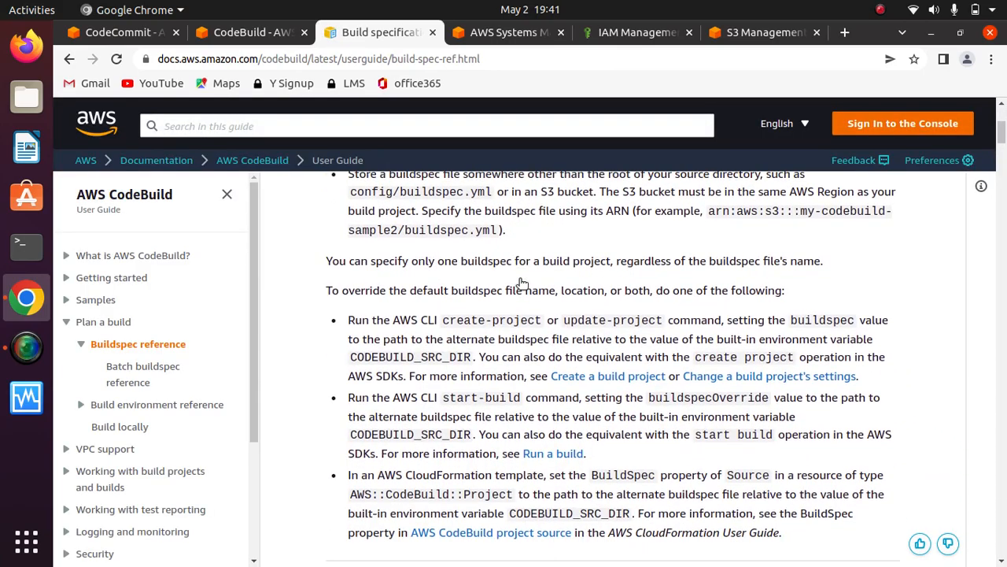
scroll(521, 282, "down", 4)
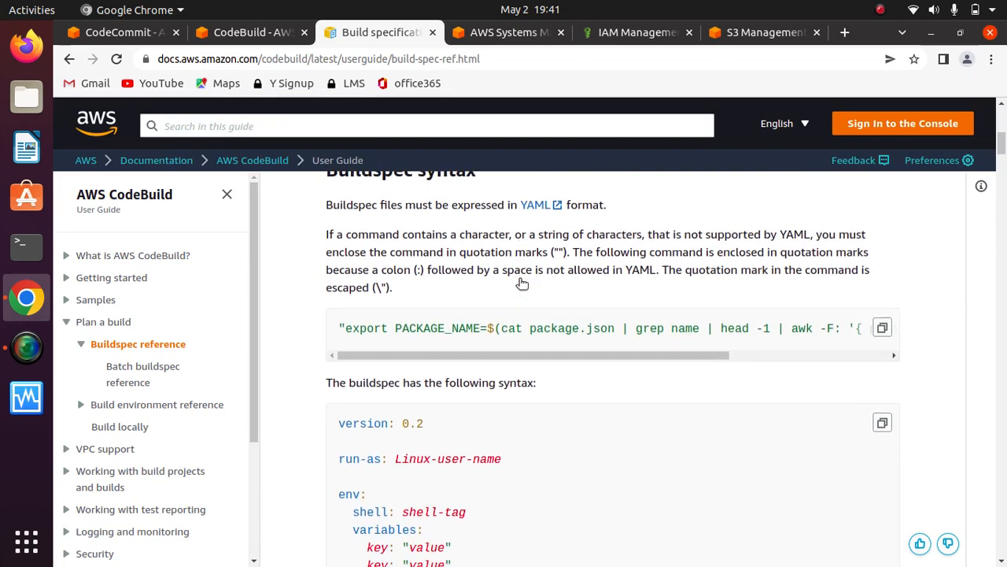
scroll(522, 283, "down", 5)
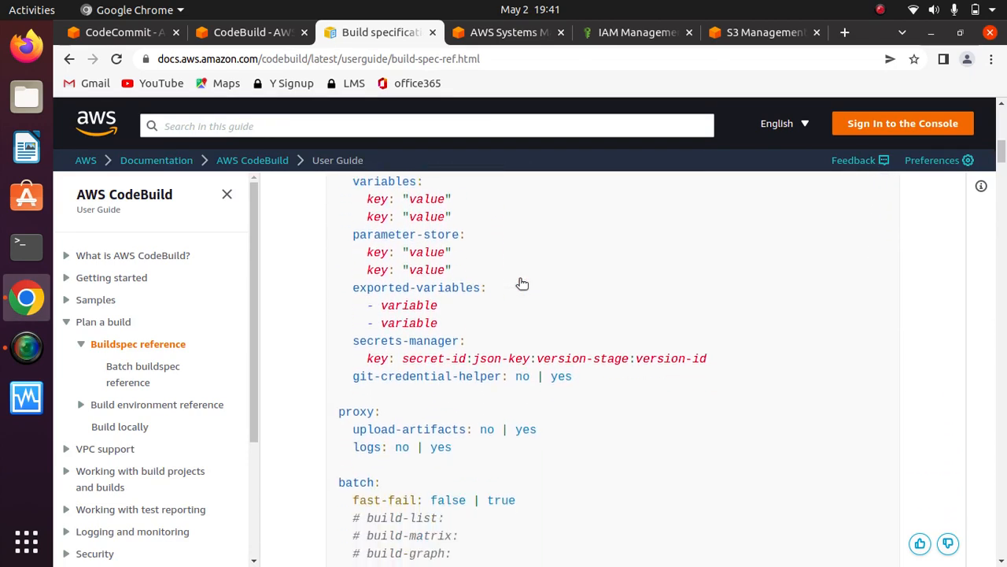
scroll(522, 284, "down", 5)
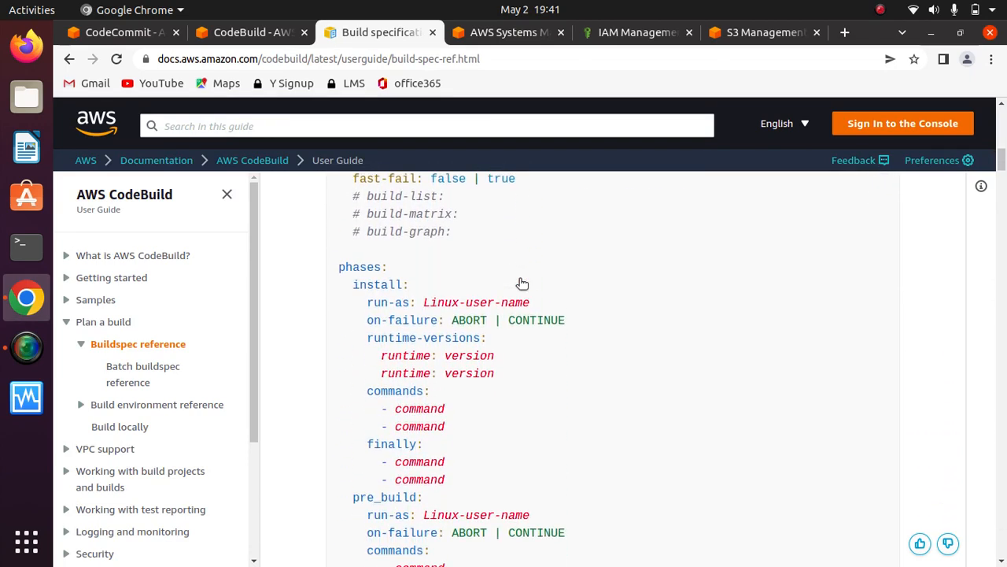
scroll(521, 283, "down", 5)
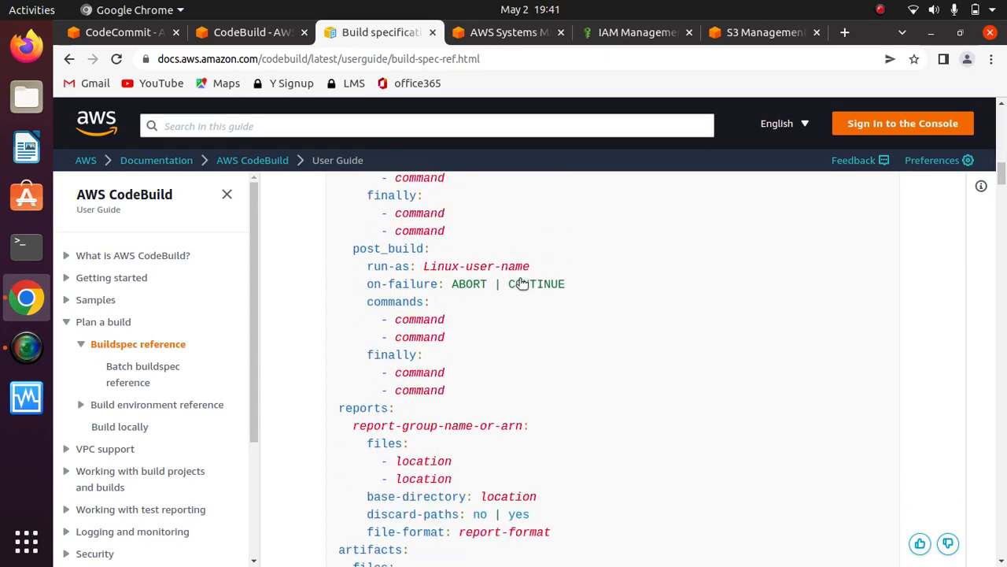
scroll(522, 284, "down", 5)
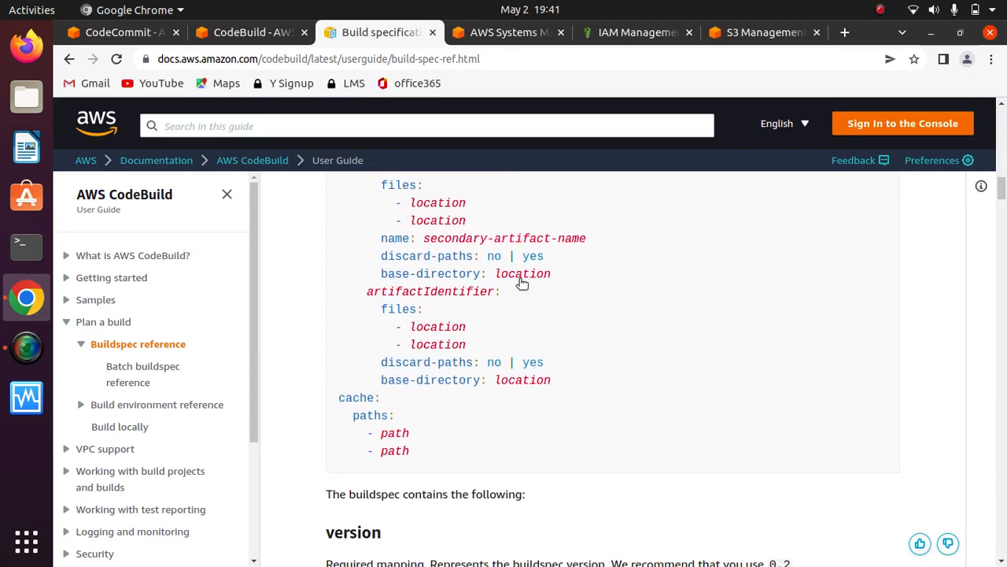
scroll(522, 283, "up", 4)
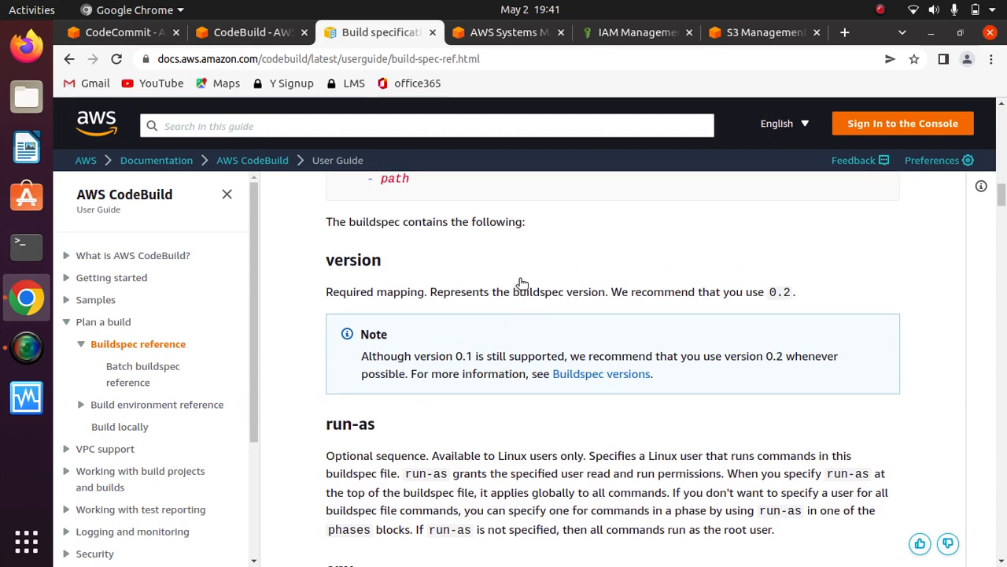
scroll(521, 284, "up", 1)
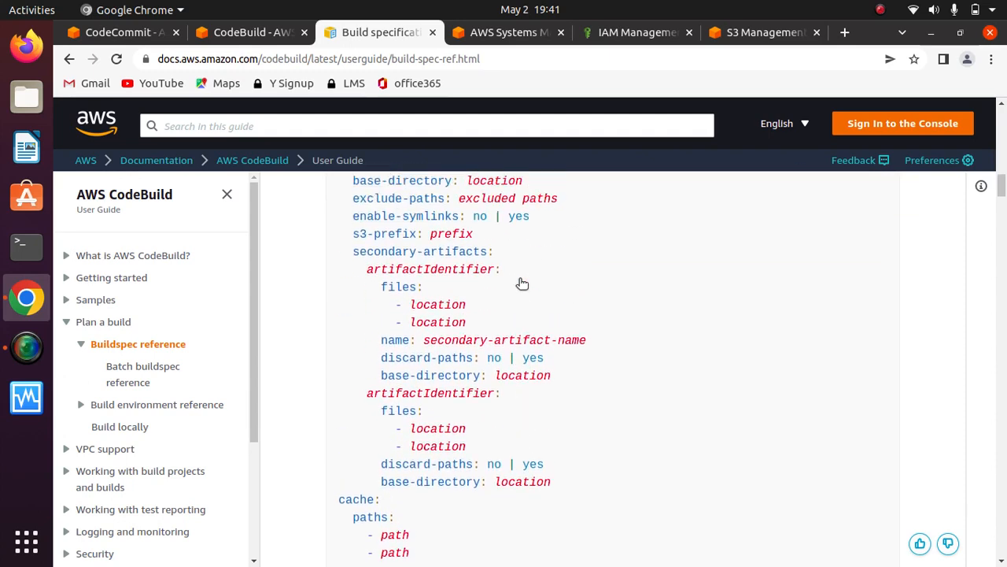
scroll(521, 283, "up", 2)
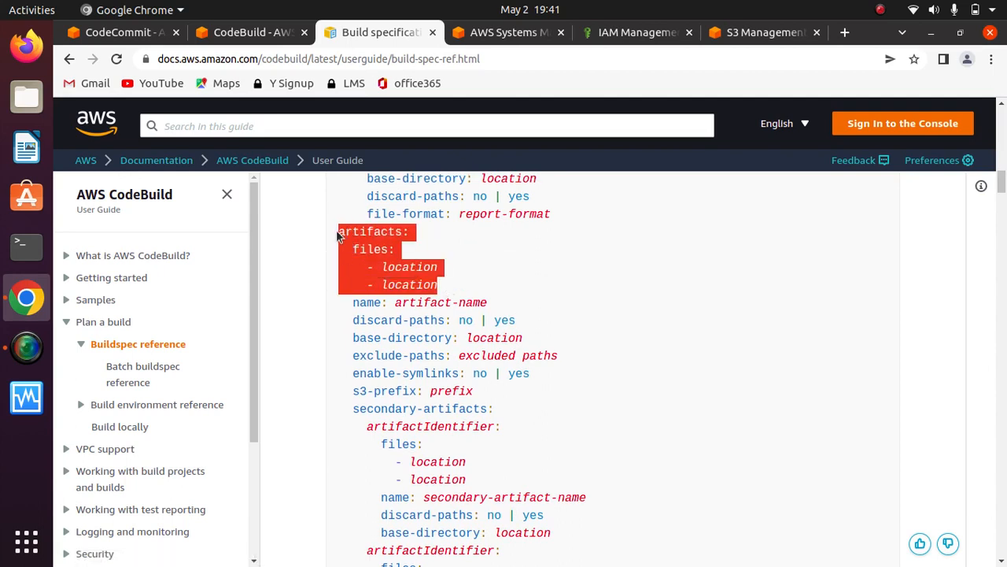
- Read through the buildspec descriptions of the env, proxy, phases and reports sections
scroll(567, 276, "down", 1)
scroll(568, 276, "down", 10)
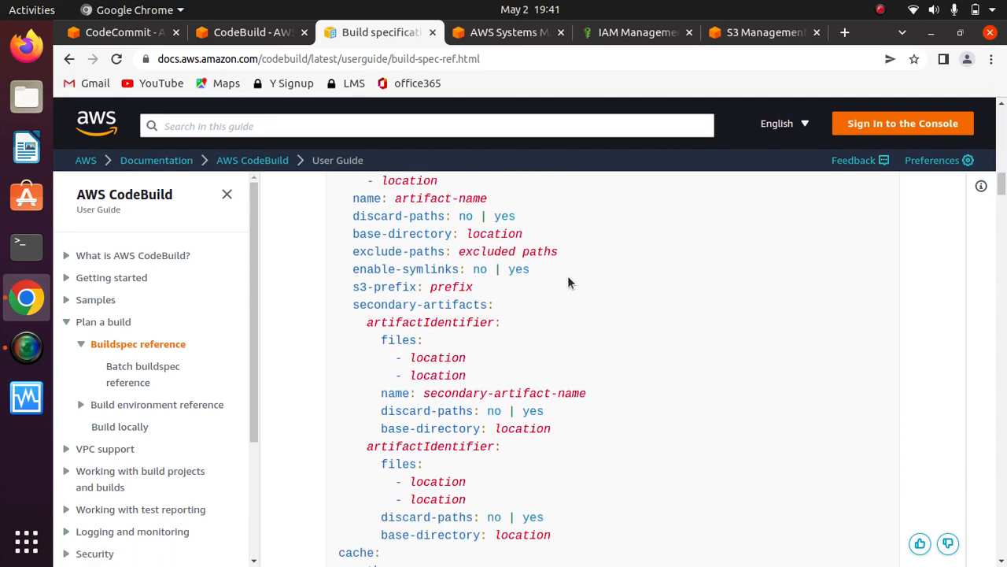
scroll(567, 275, "down", 10)
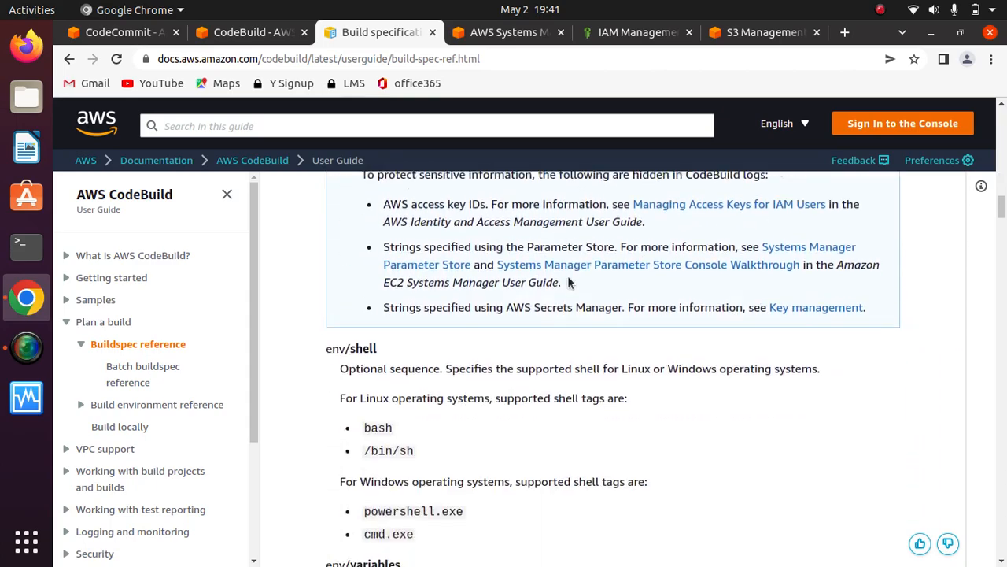
scroll(567, 276, "down", 10)
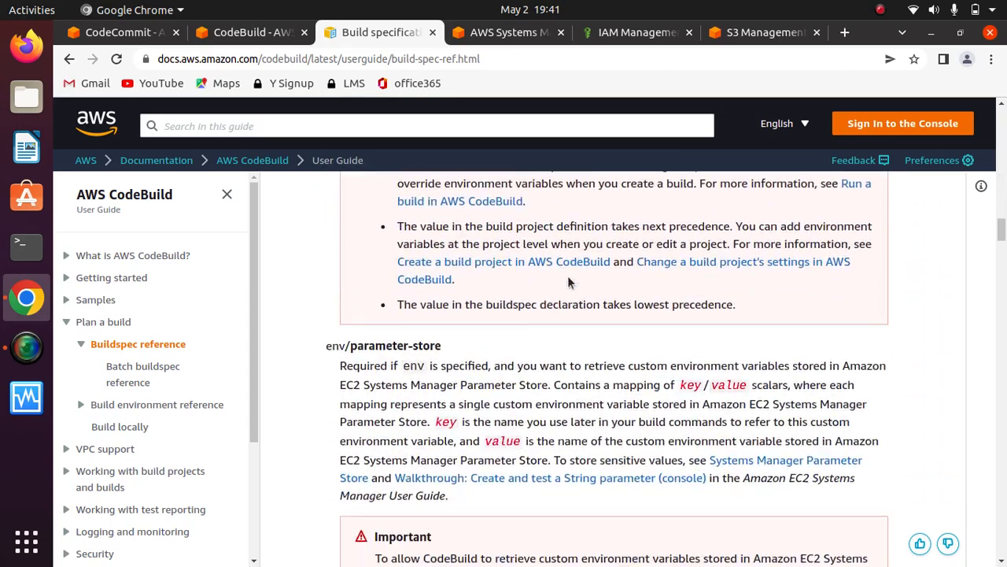
scroll(567, 276, "down", 4)
scroll(568, 275, "down", 10)
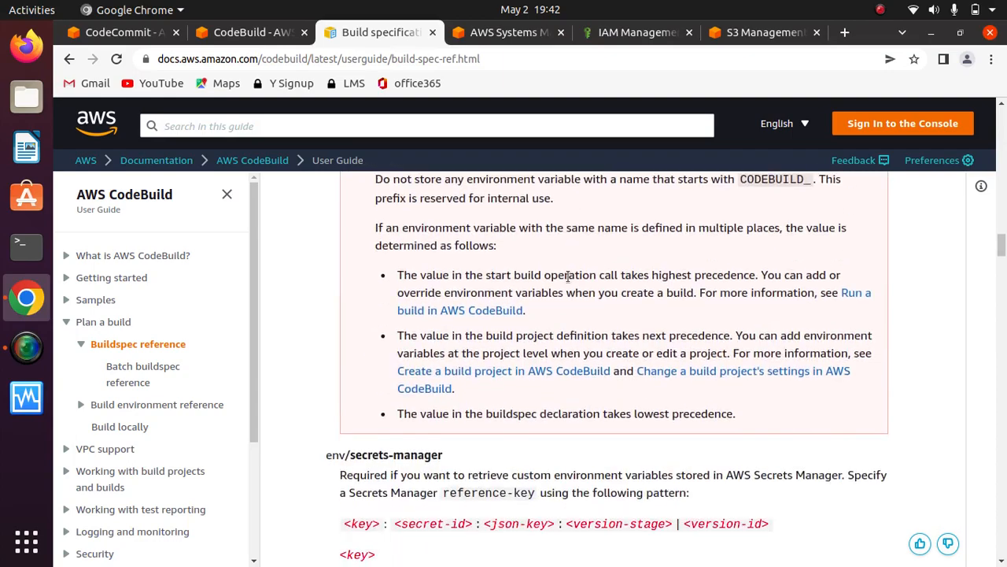
scroll(570, 283, "down", 10)
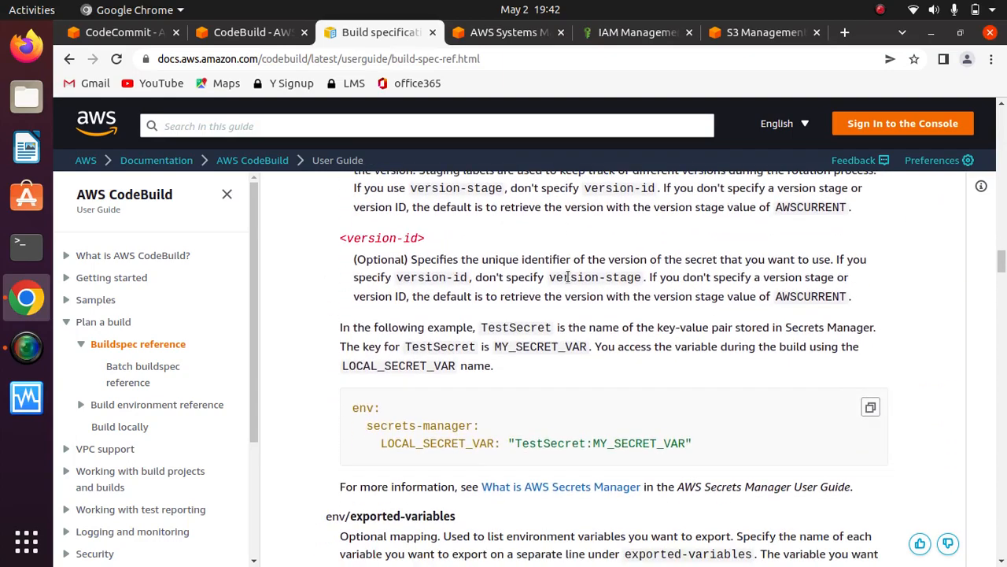
scroll(570, 283, "down", 10)
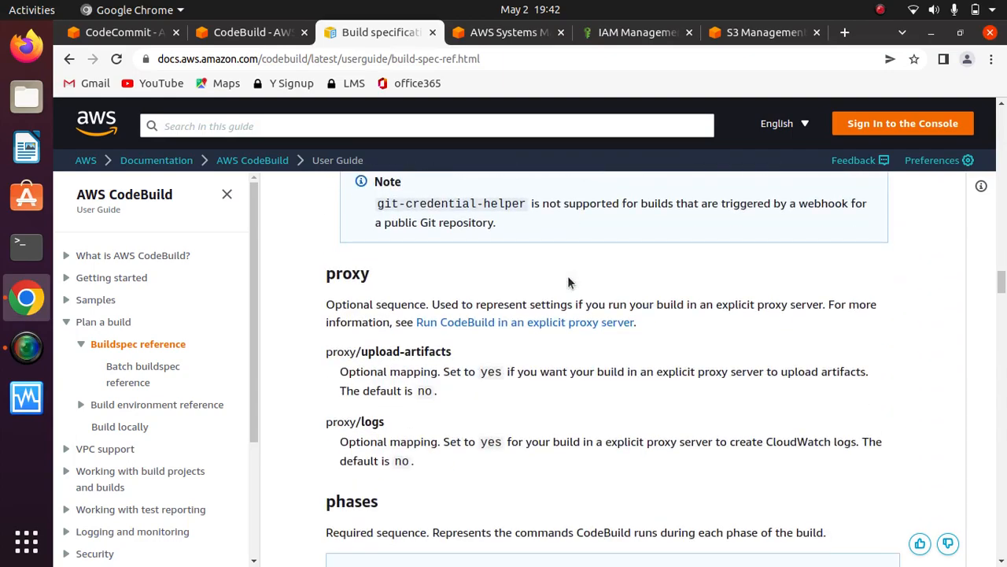
scroll(568, 277, "down", 1)
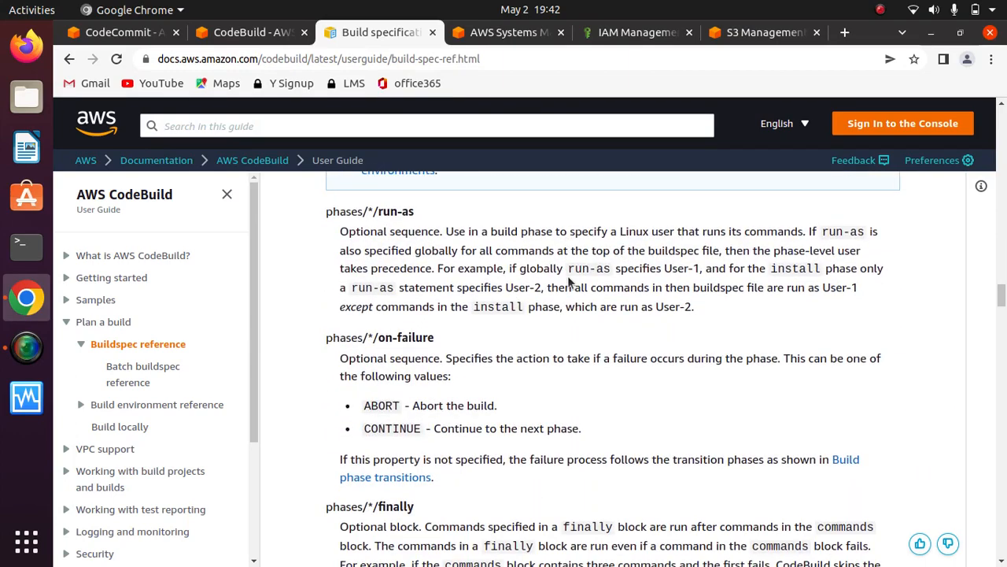
scroll(568, 280, "down", 7)
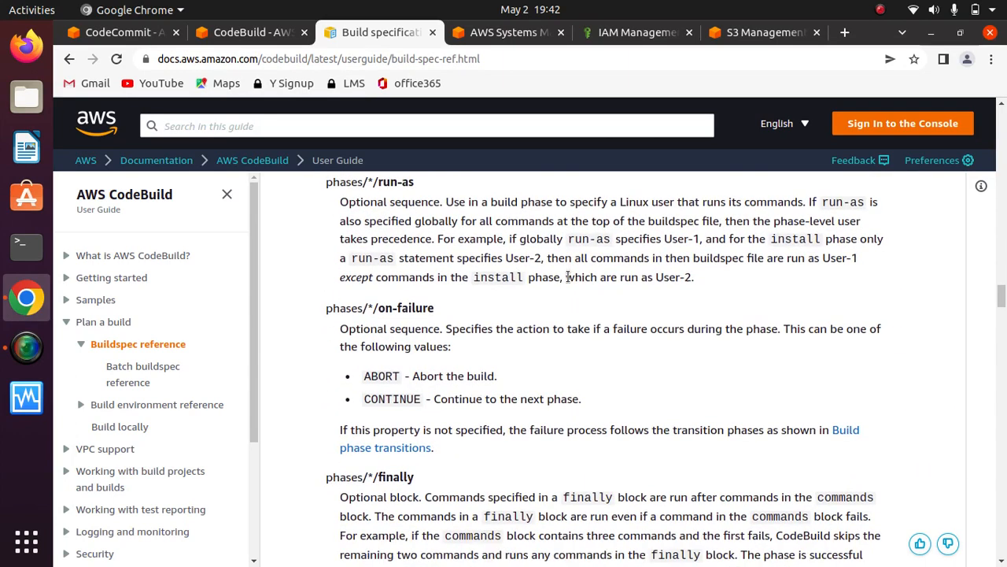
scroll(568, 280, "down", 8)
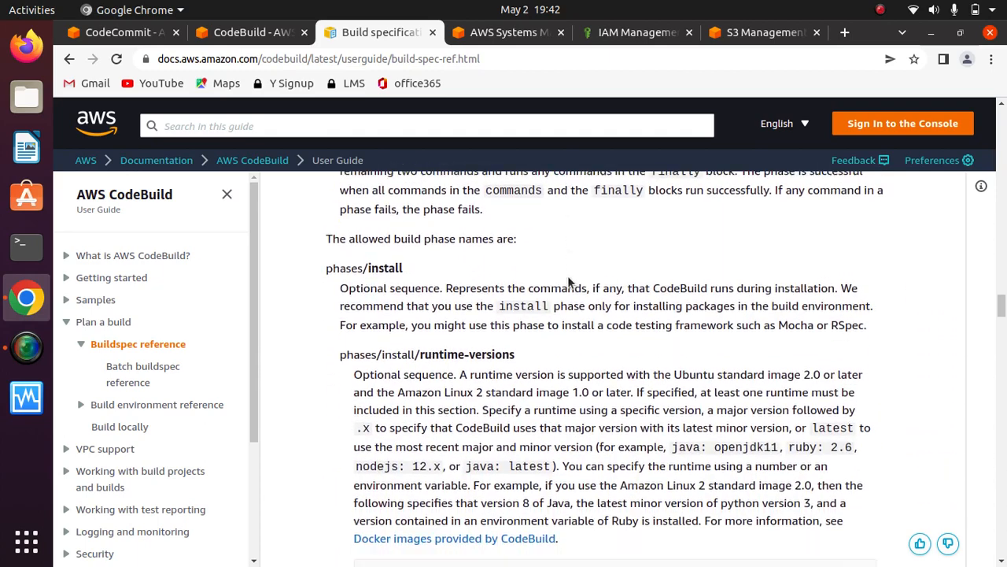
scroll(570, 283, "up", 1)
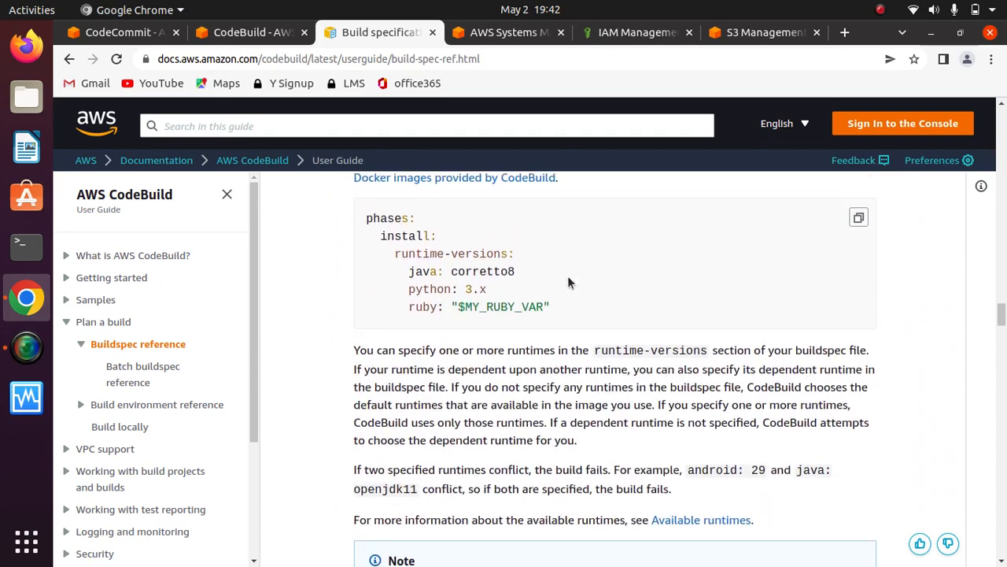
scroll(568, 280, "down", 14)
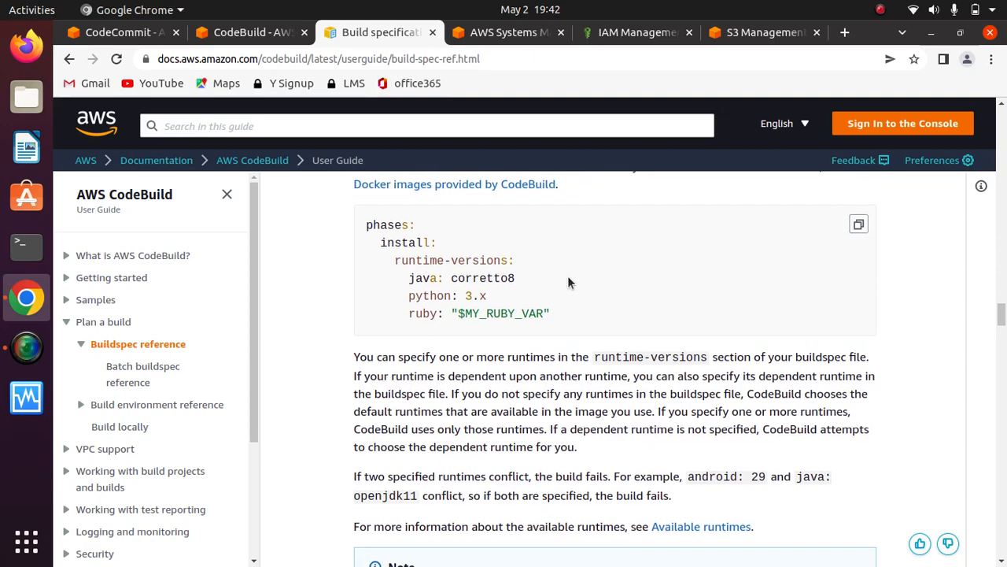
scroll(568, 277, "down", 10)
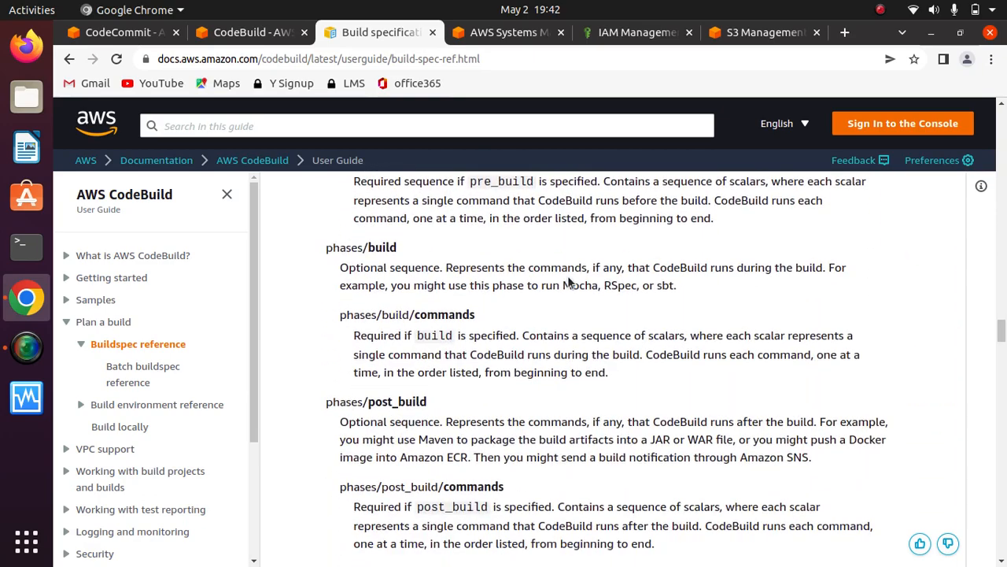
scroll(567, 276, "down", 17)
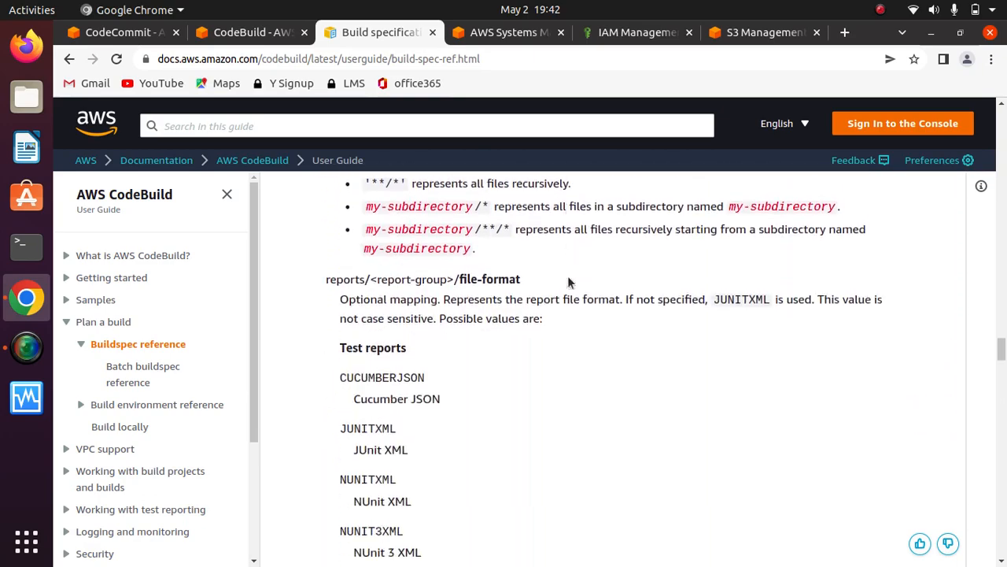
- Copy the artifacts block, including its files and name lines, from the example that appends the date to the artifact name
scroll(567, 275, "down", 10)
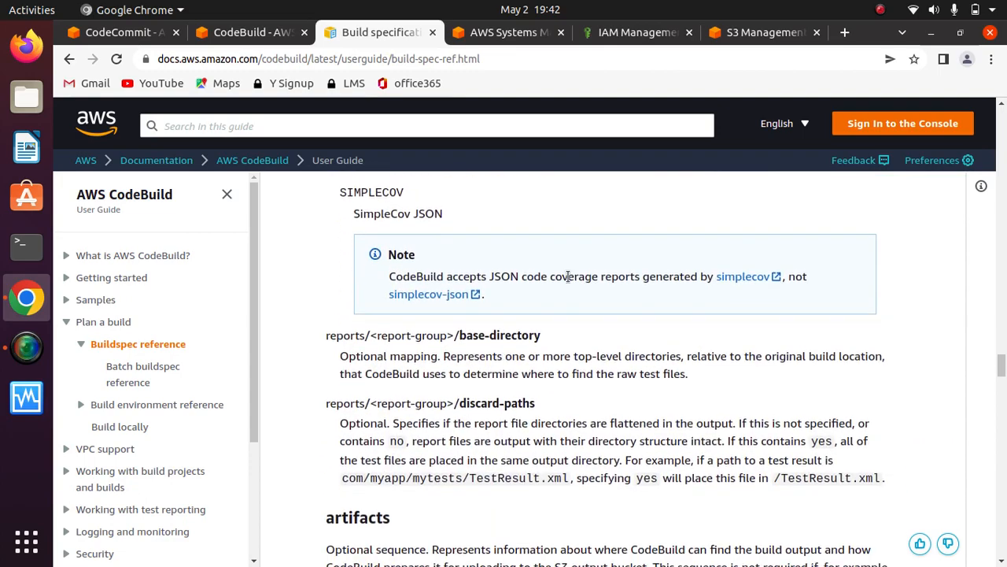
scroll(568, 276, "down", 12)
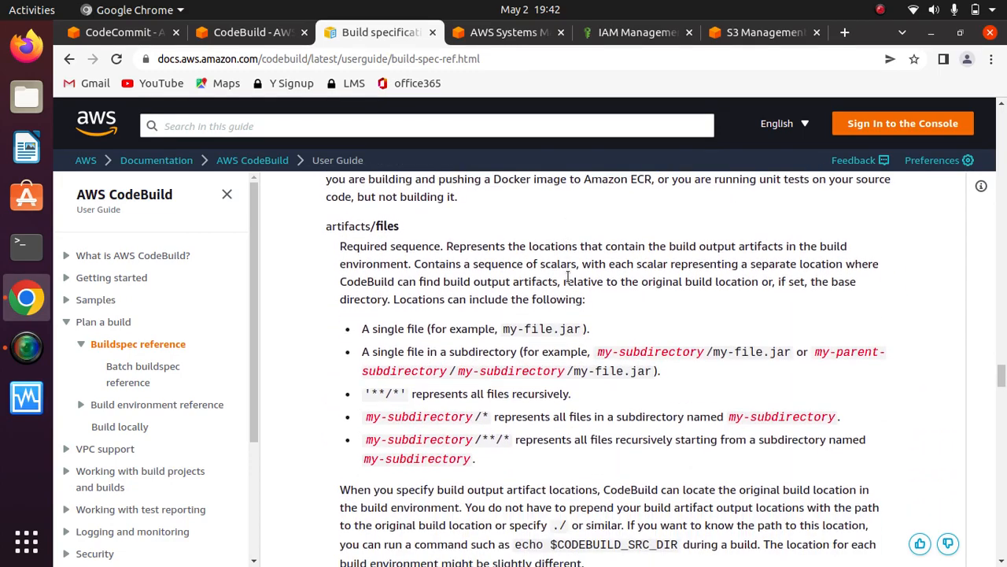
scroll(567, 276, "down", 1)
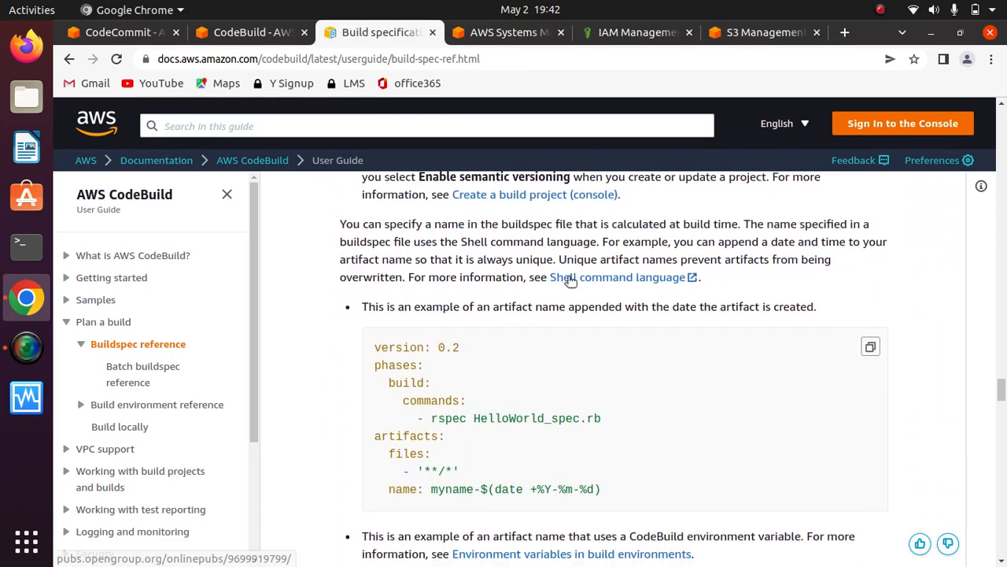
scroll(567, 275, "down", 1)
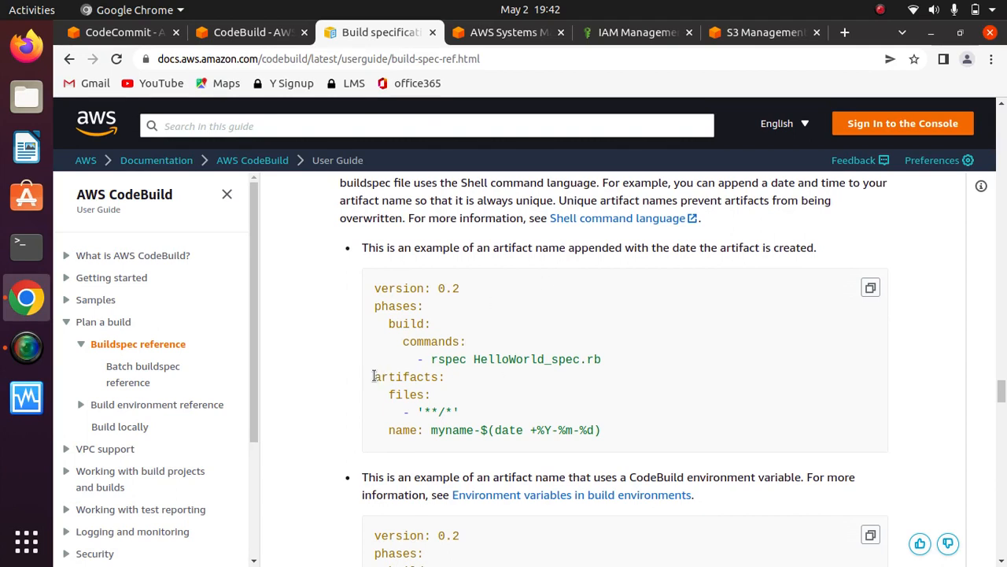
left_click_drag(374, 377, 607, 450)
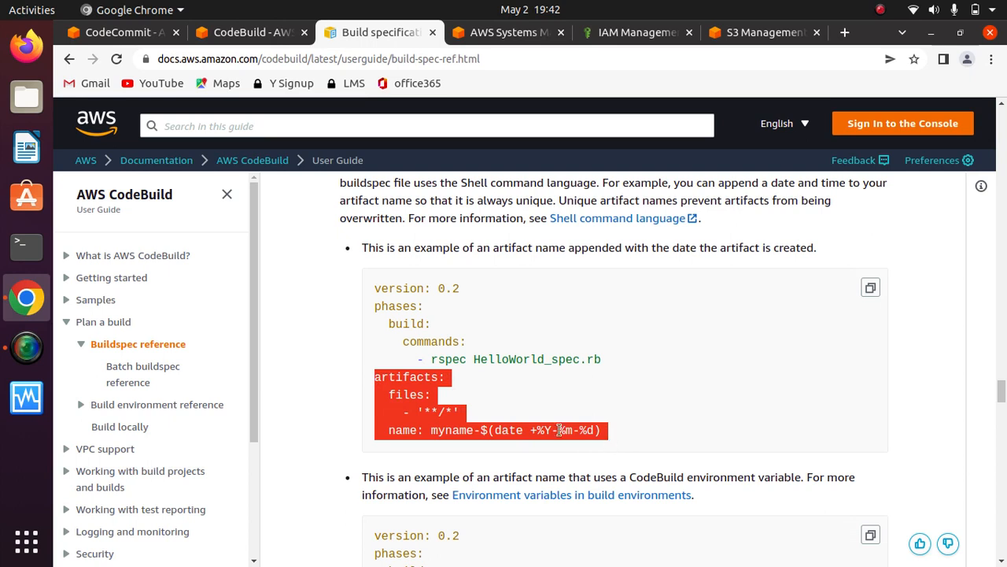
right_click(559, 430)
left_click(602, 443)
right_click(429, 403)
left_click(458, 414)
- Return to testcoderepo in CodeCommit and open its buildspec.yml on the master branch for editing
left_click(118, 32)
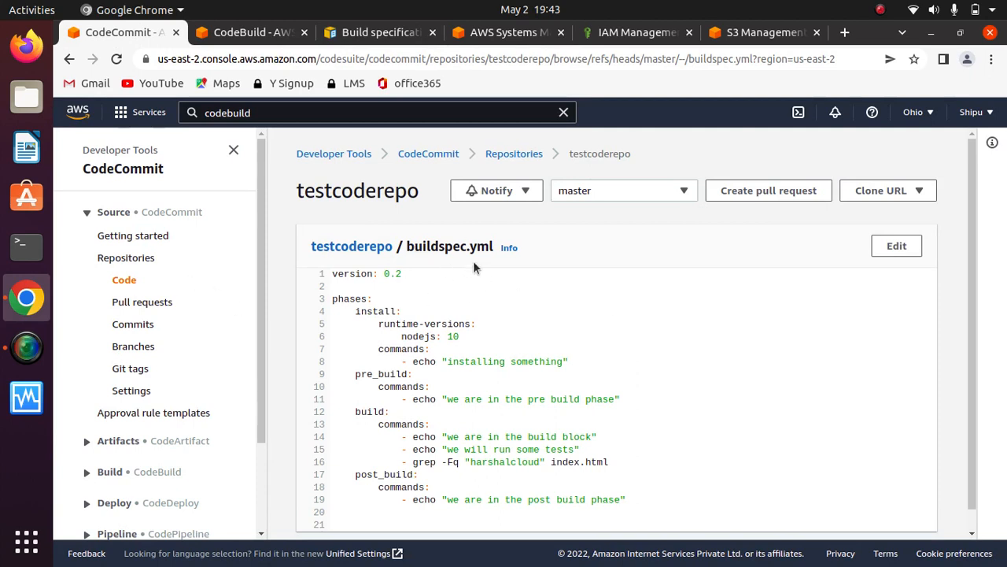
left_click_drag(973, 343, 975, 473)
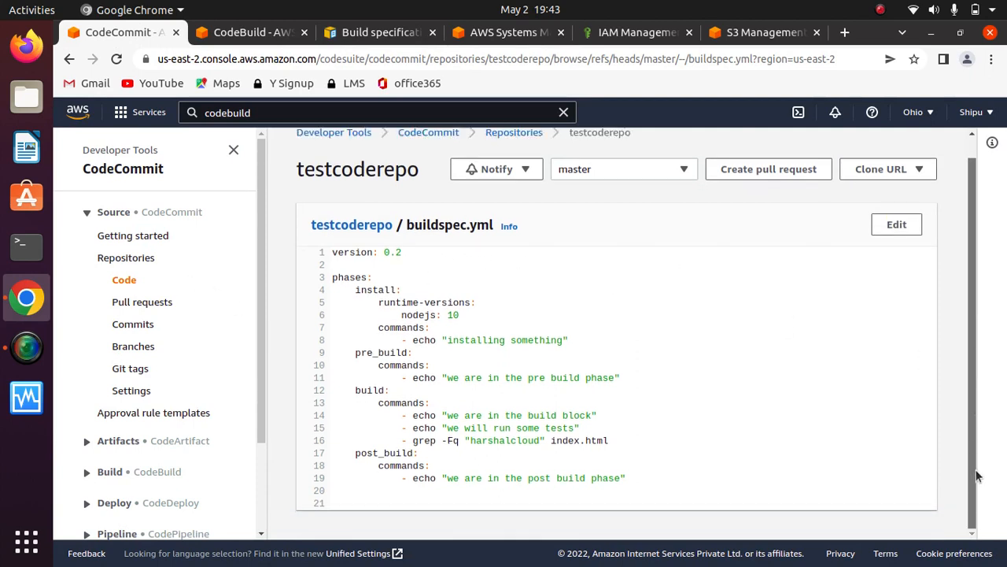
left_click(899, 225)
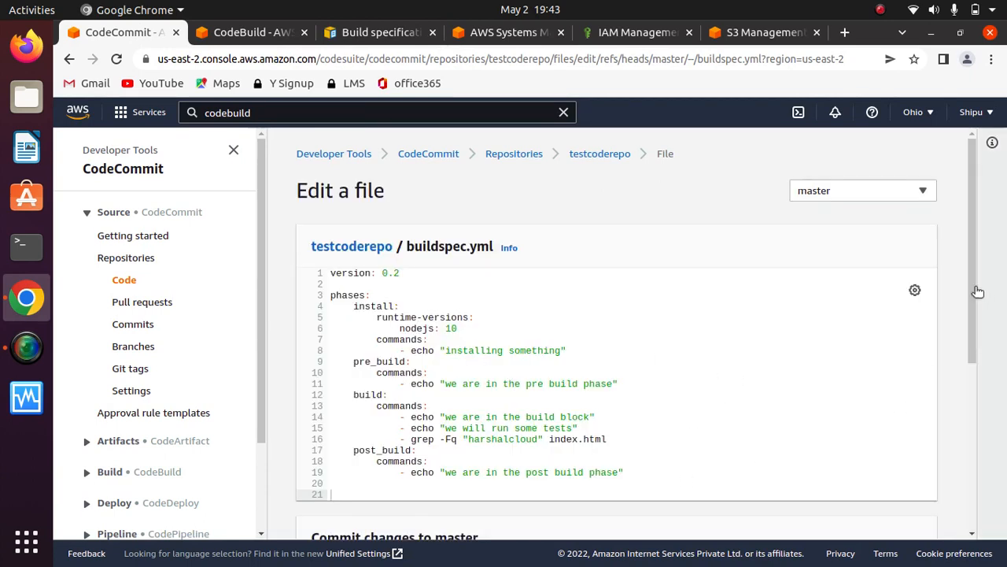
left_click_drag(972, 290, 967, 371)
- Paste the copied artifacts block without indentation, a few blank lines below the post_build commands in buildspec.yml
left_click(661, 309)
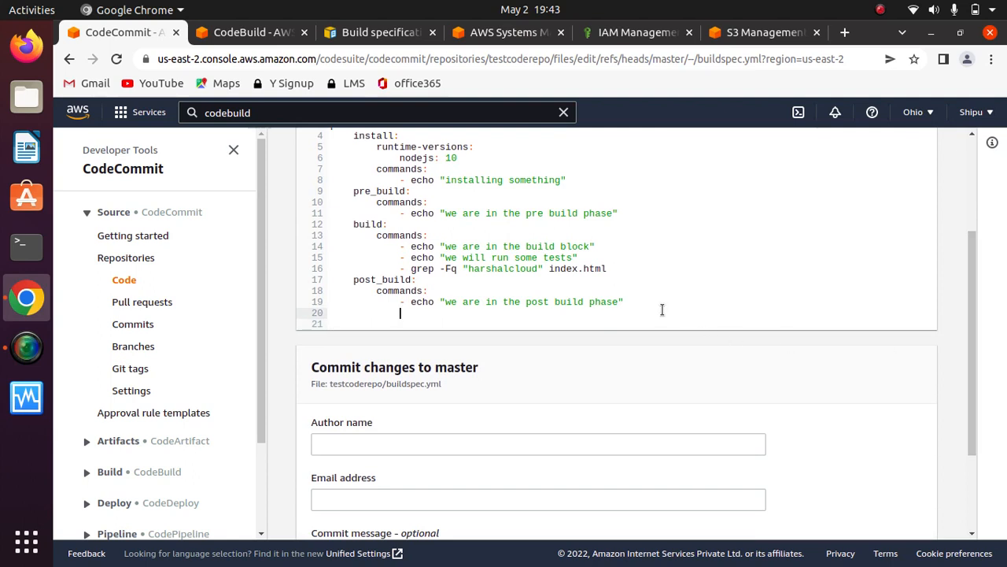
key("Return")
key("Return")
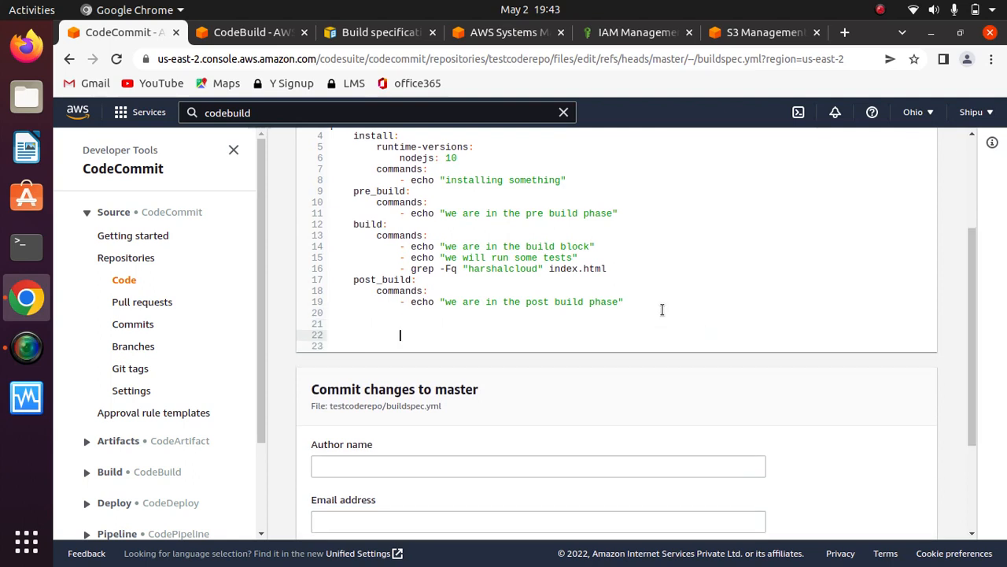
key("BackSpace")
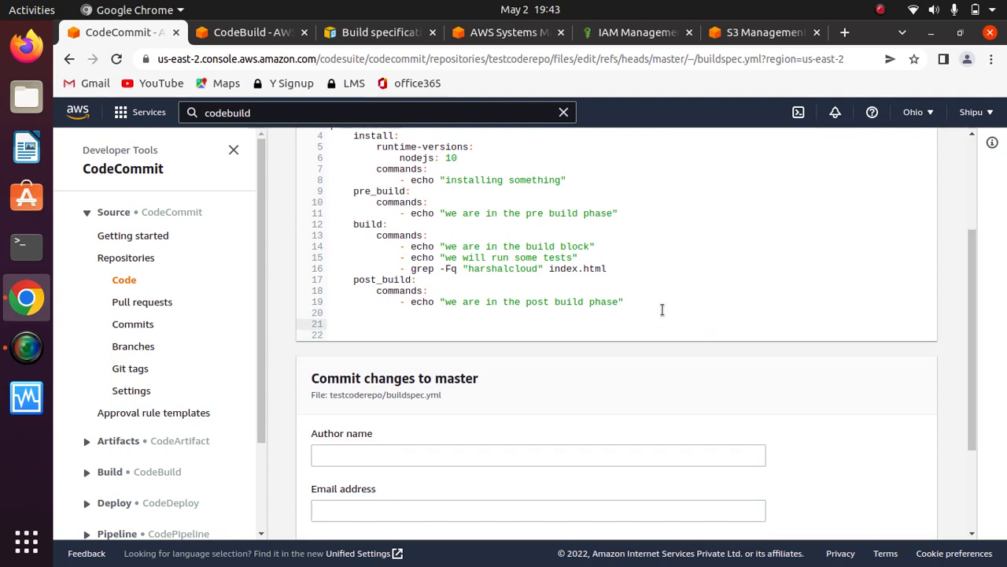
key("Return")
key("Return")
key("Return")
key("Return")
key("Return")
key("Return")
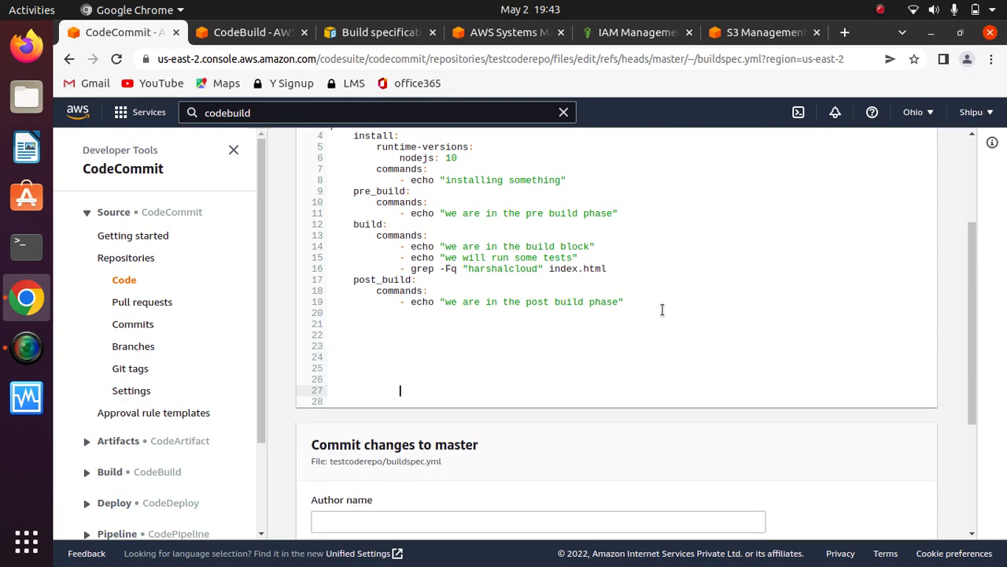
key("BackSpace")
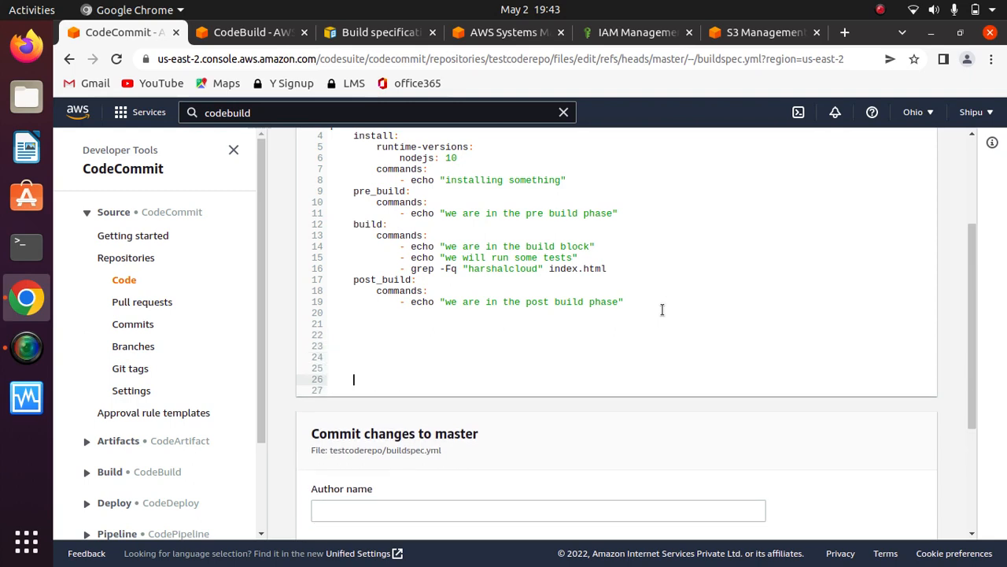
key("BackSpace")
key("BackSpace")
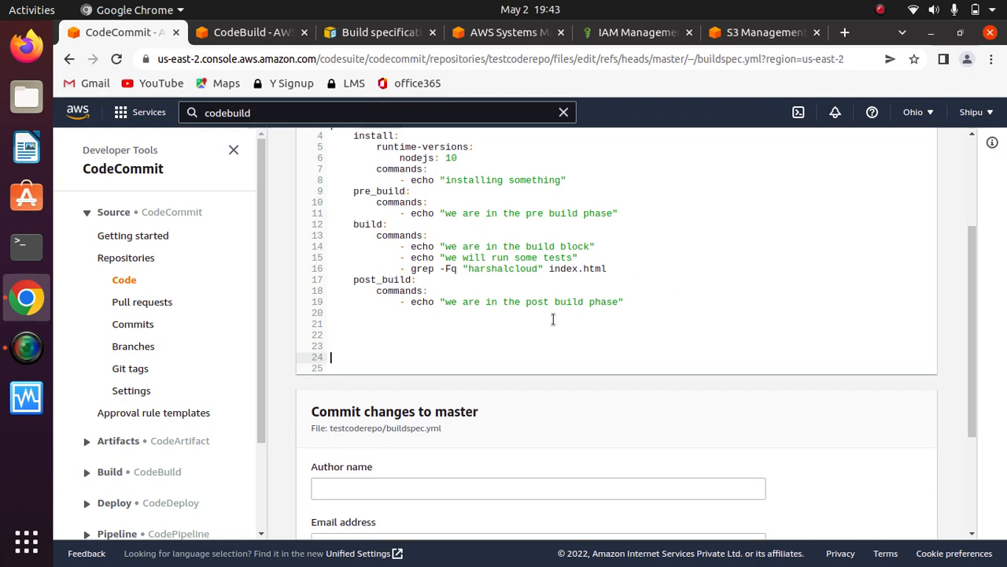
right_click(497, 358)
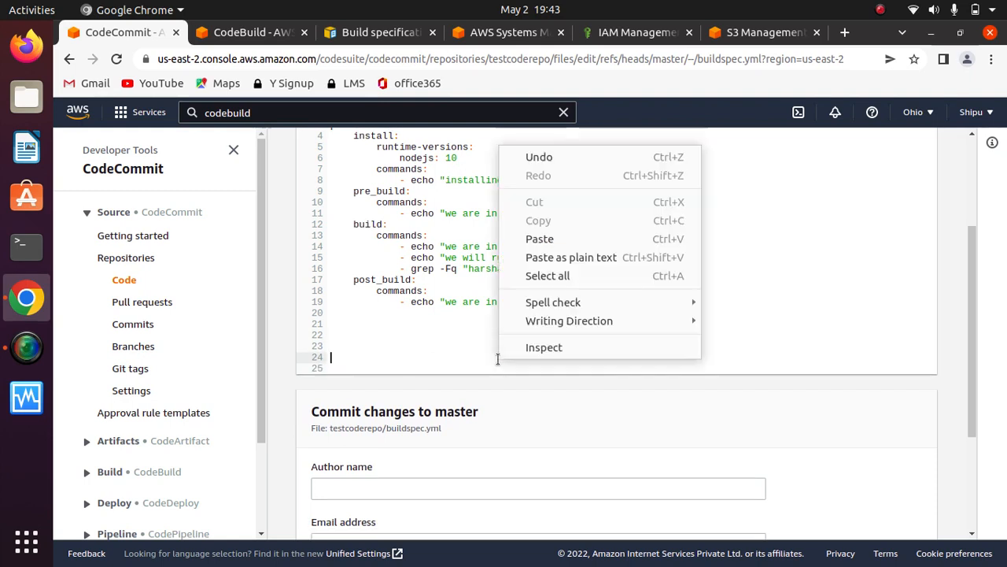
left_click(551, 238)
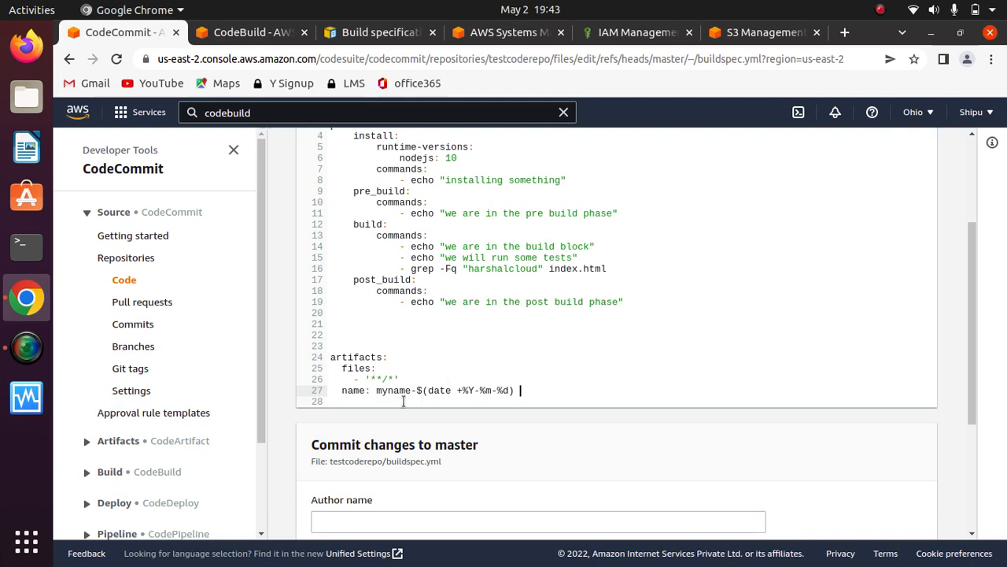
- Replace the artifact name expression myname-$(date +%Y-%m-%d) with Harshalcloud
left_click_drag(377, 391, 518, 390)
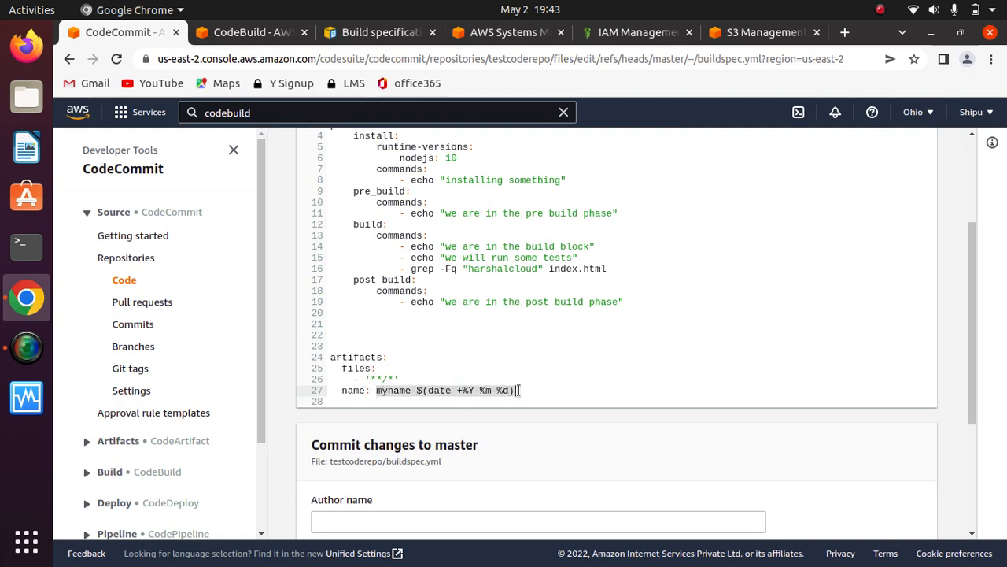
key("BackSpace")
type("Harshalcloud")
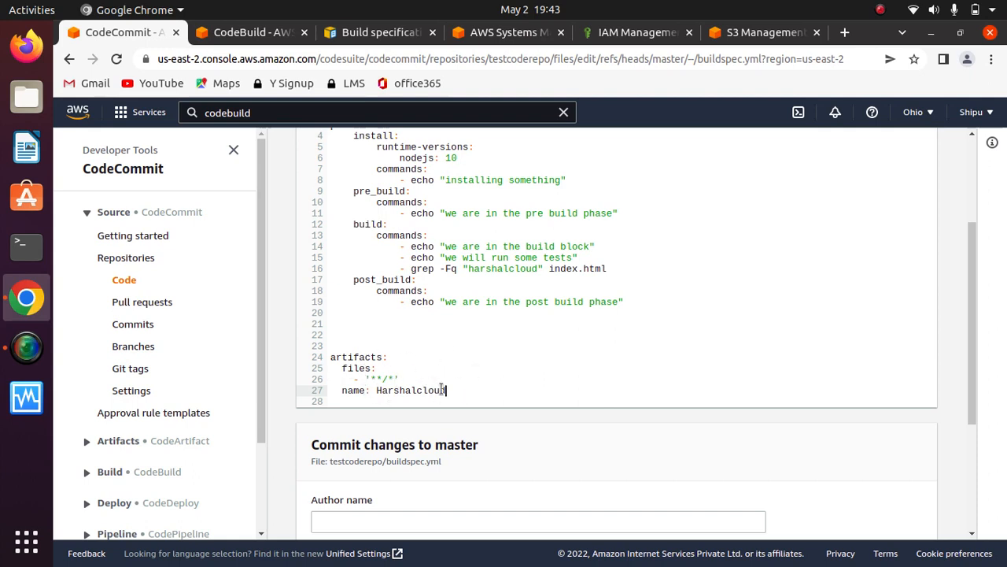
- Fill in the author's name and email address, then commit the buildspec.yml changes to master
left_click_drag(976, 321, 978, 454)
left_click(560, 311)
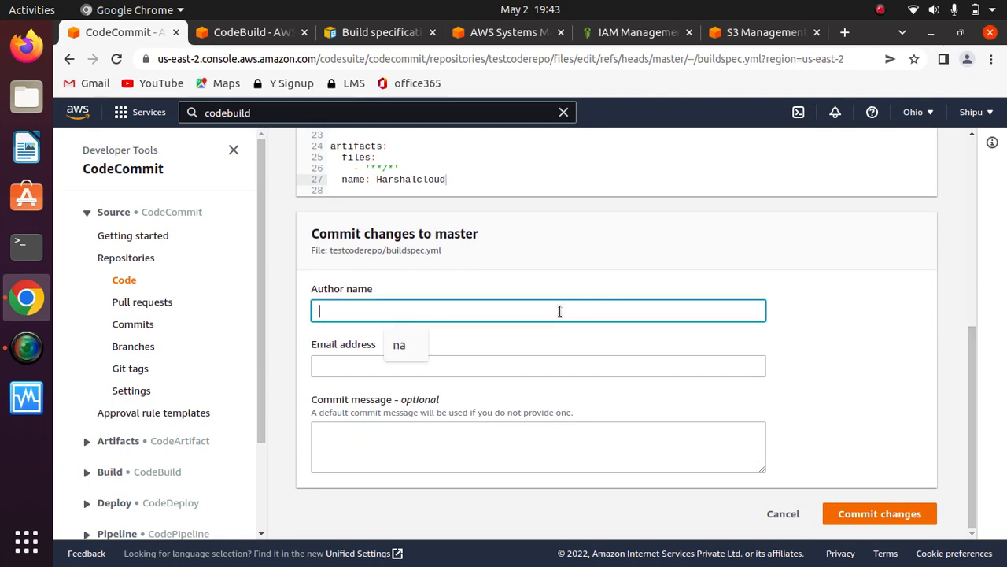
type("harshjal")
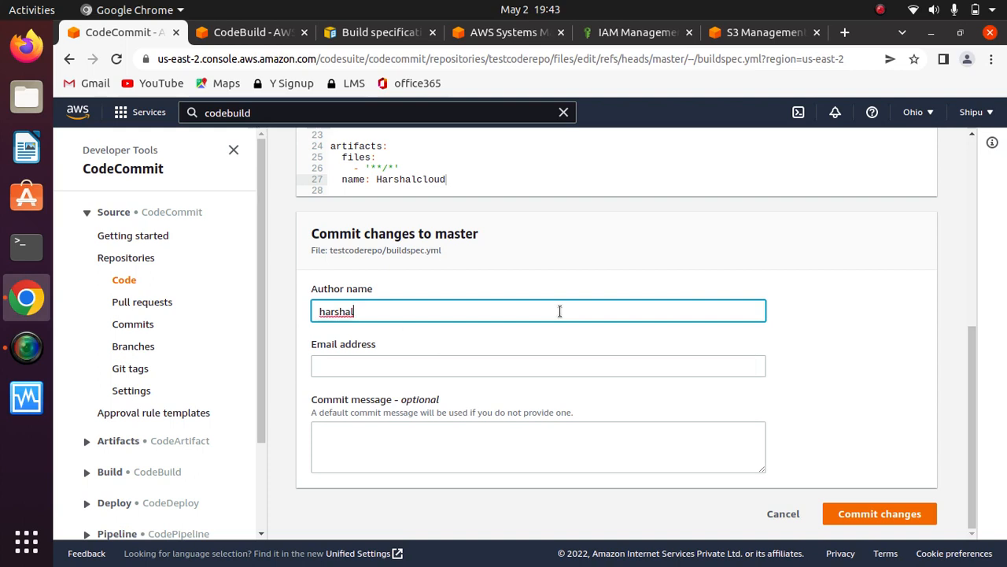
type("cloud")
left_click(466, 364)
type("harshalclou")
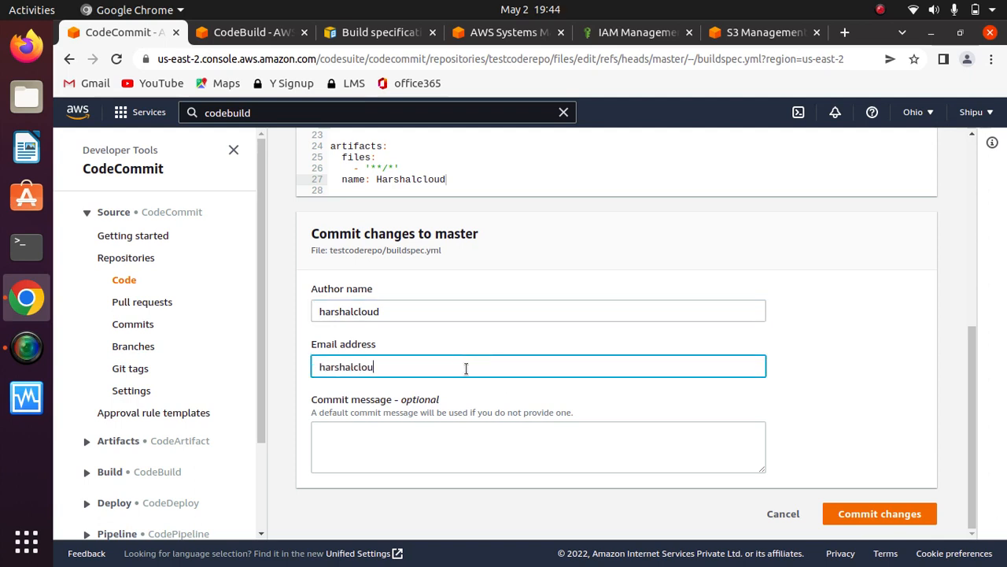
type("d@example")
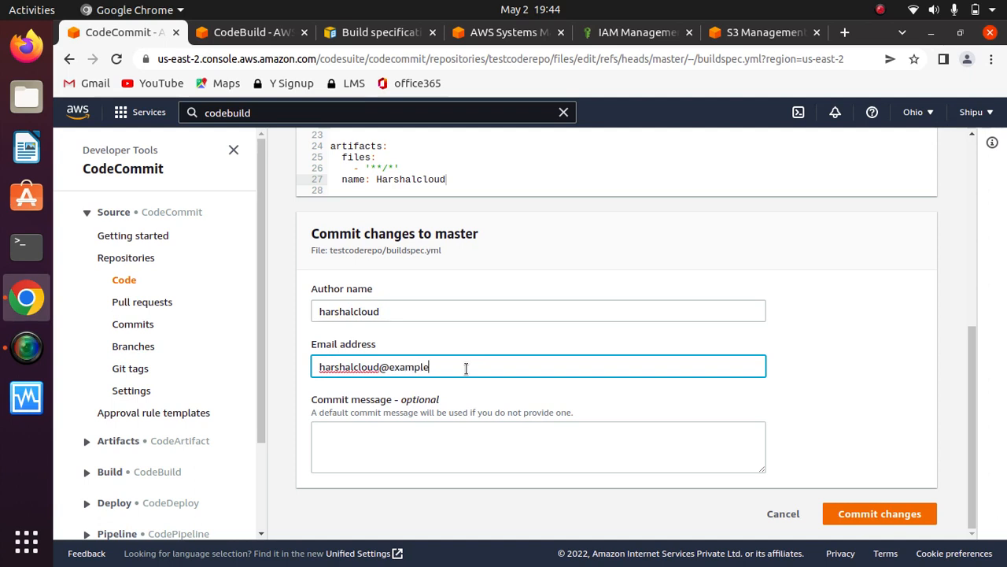
type(".com")
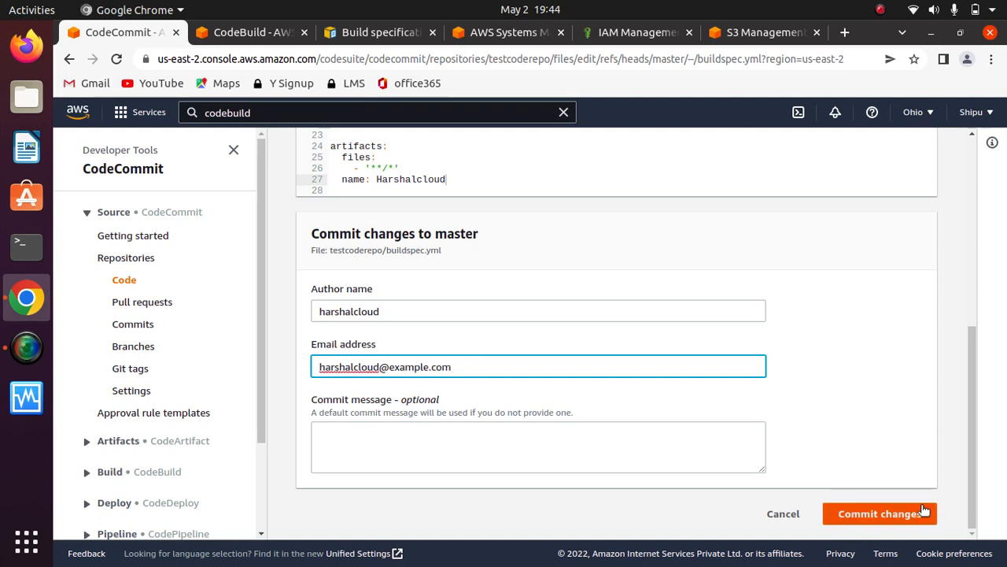
left_click(892, 516)
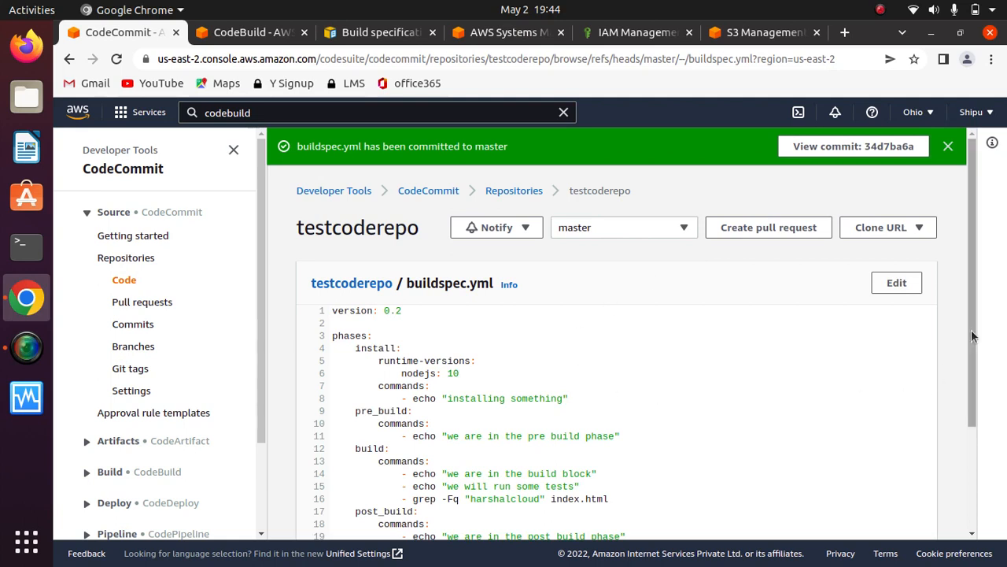
scroll(904, 397, "down", 4)
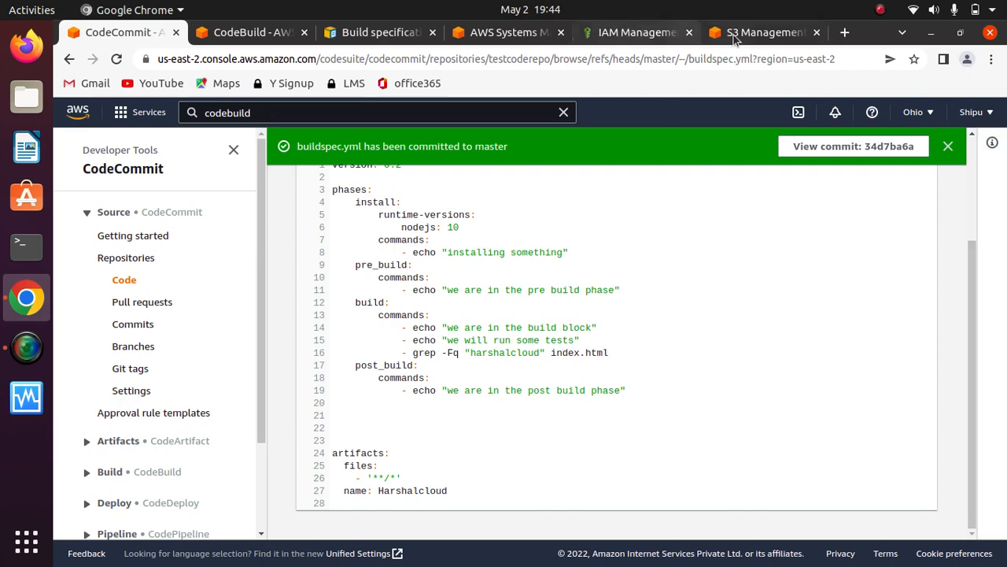
- Open the myartifactsinthenewproject S3 bucket and check its list of objects before building
left_click(371, 33)
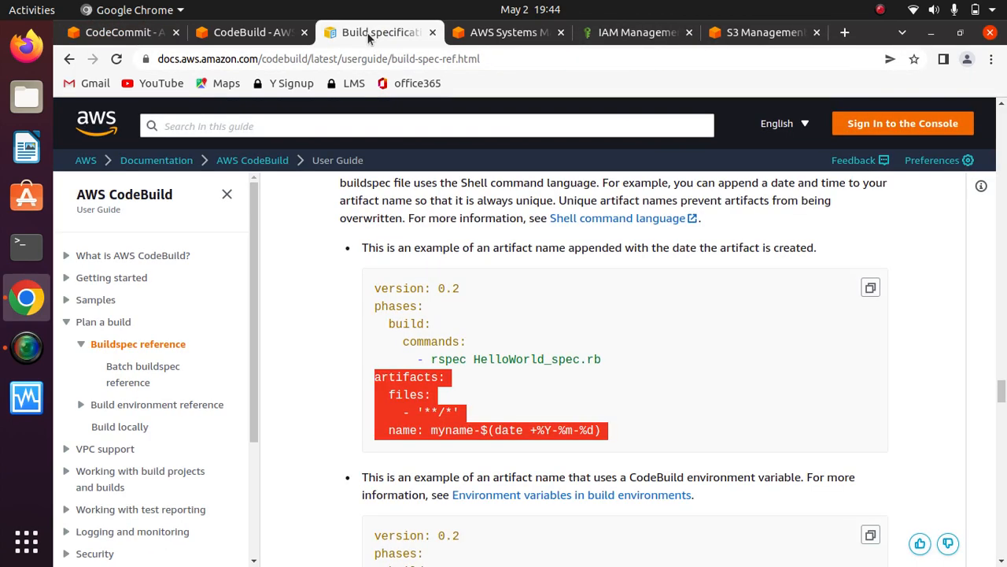
left_click(969, 331)
left_click(495, 36)
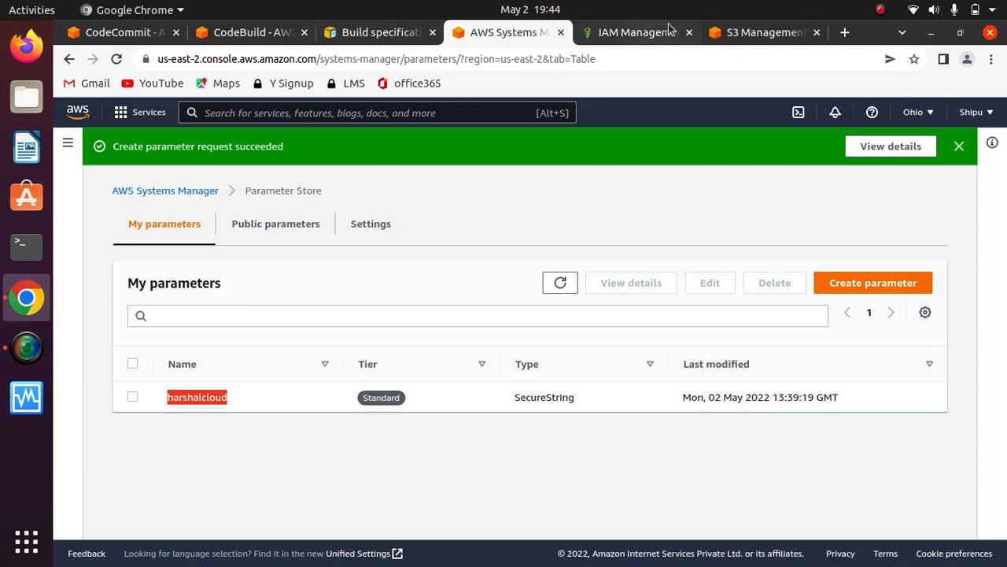
left_click(749, 33)
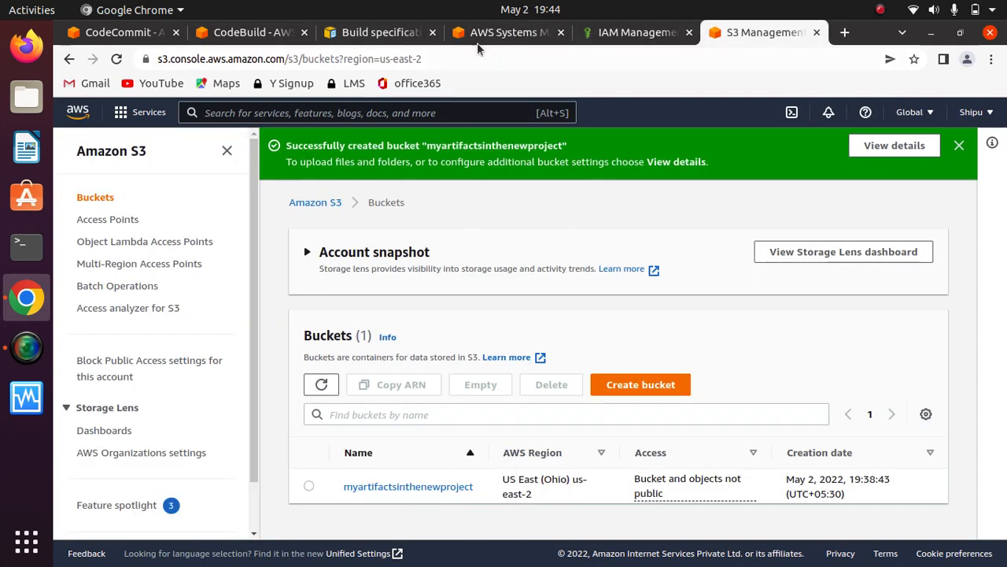
left_click(271, 35)
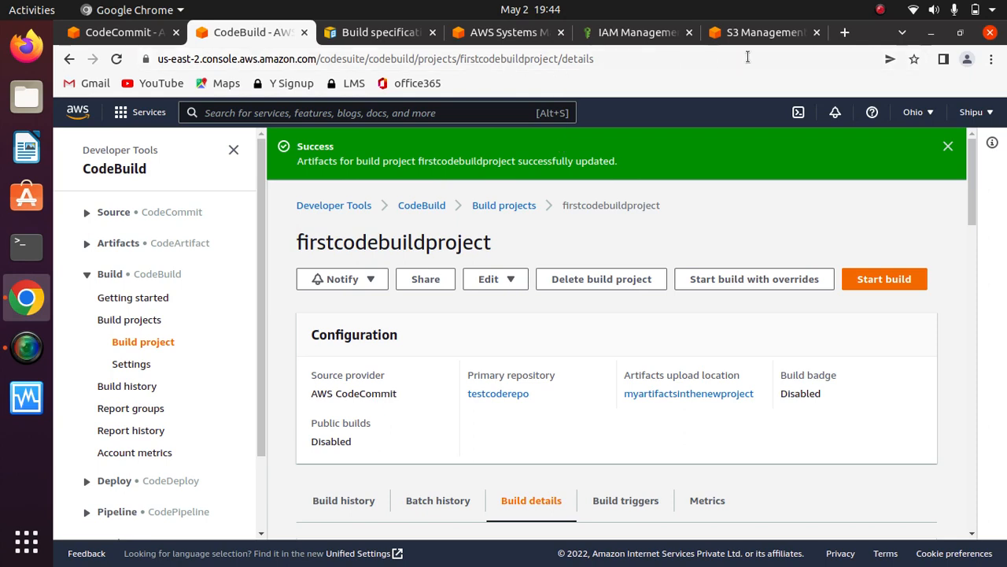
left_click(752, 32)
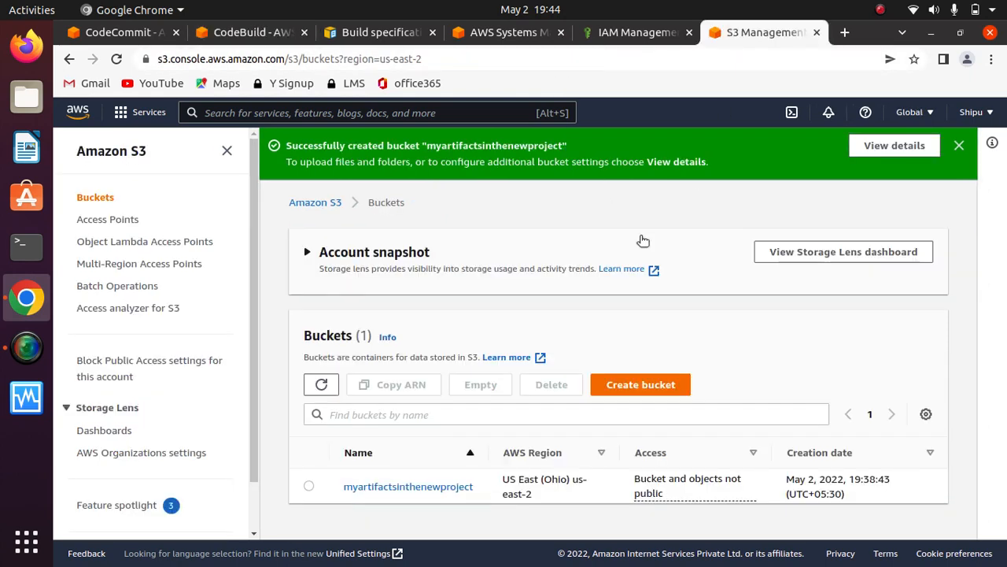
left_click(412, 487)
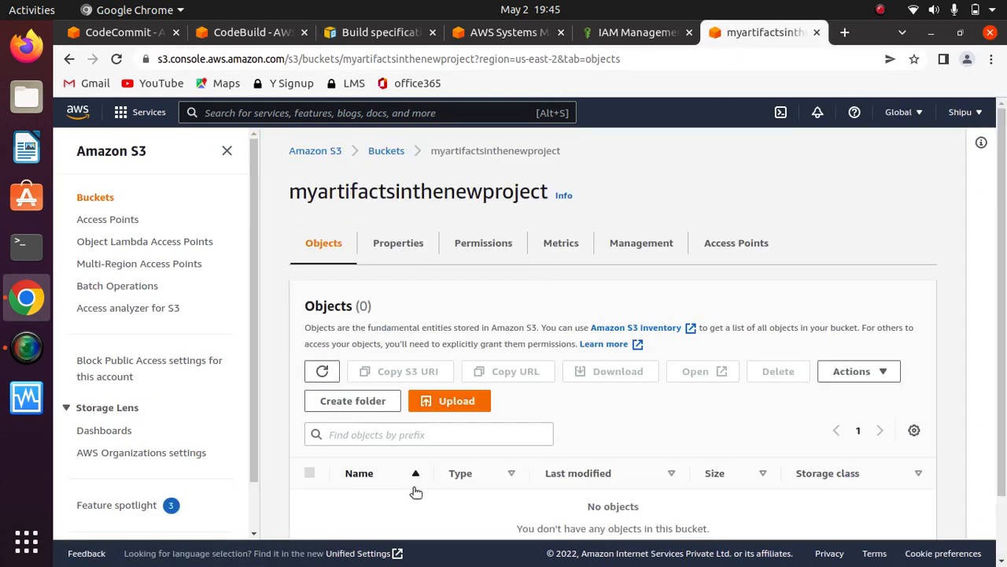
scroll(1005, 431, "down", 2)
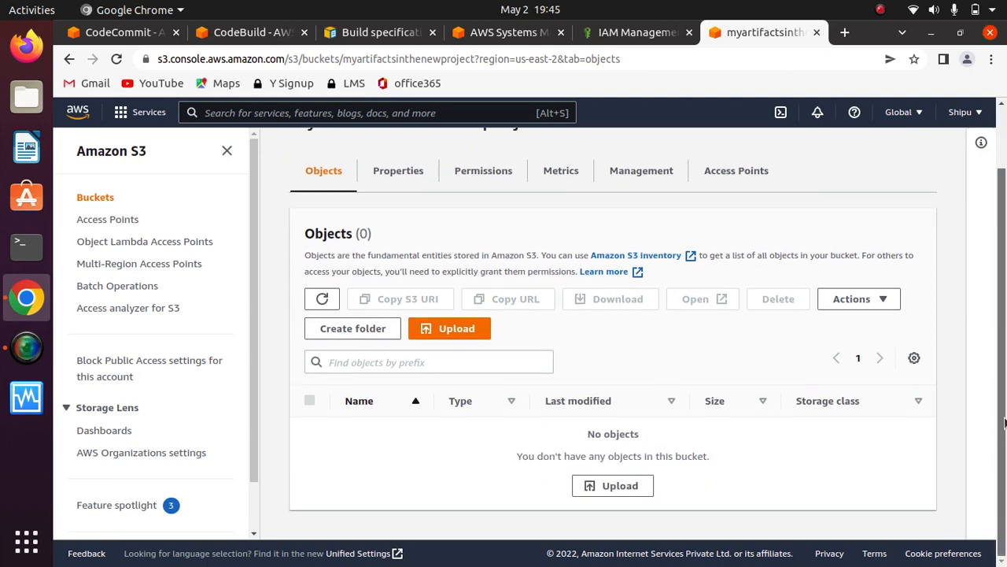
scroll(1004, 281, "up", 2)
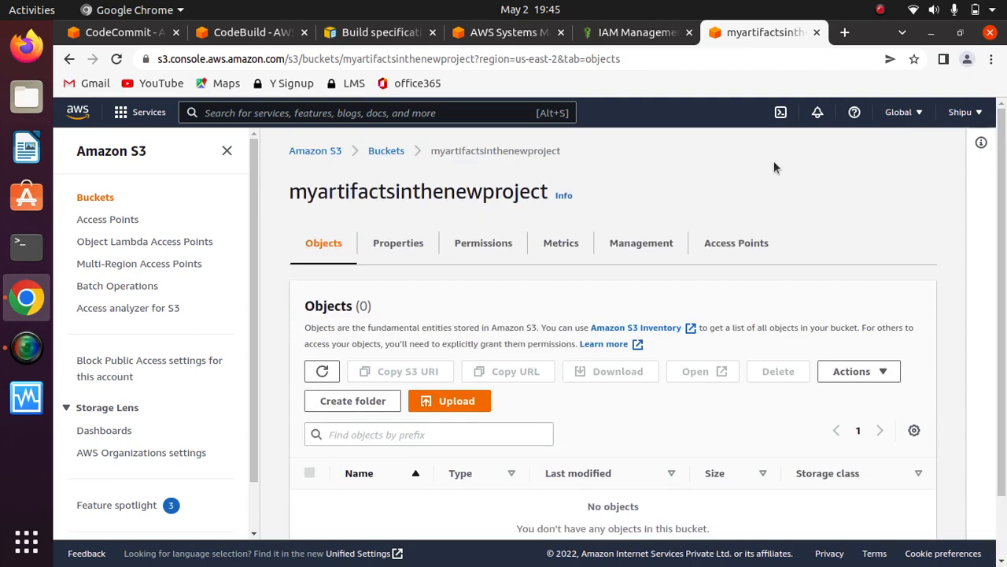
- Return to firstcodebuildproject in CodeBuild and start a new build
left_click(631, 31)
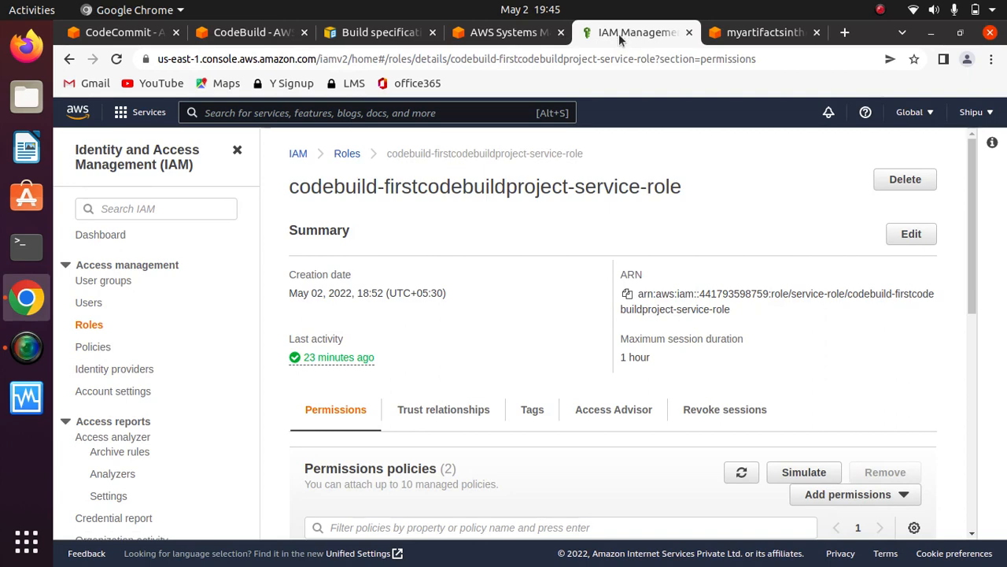
left_click(504, 33)
left_click(251, 32)
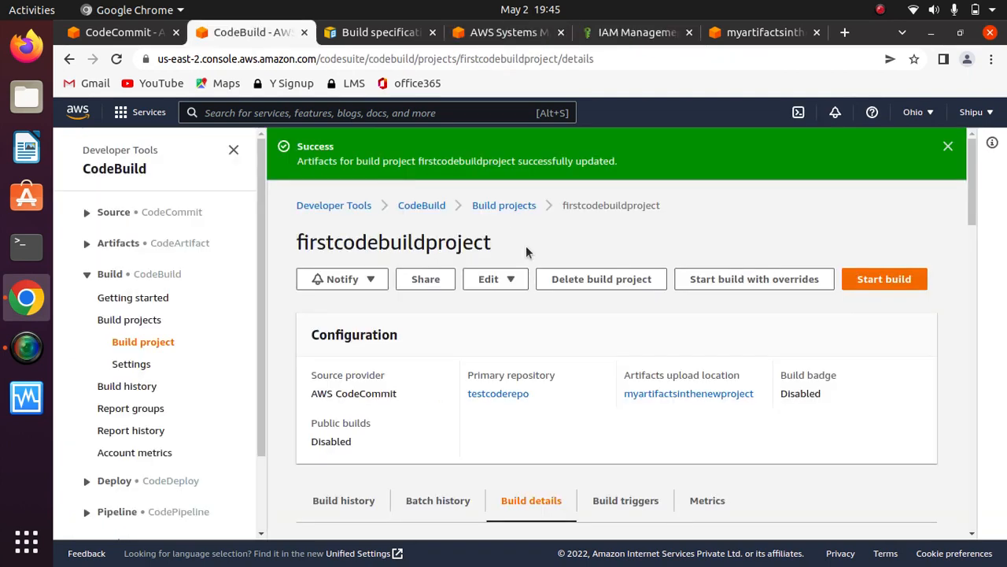
left_click(884, 280)
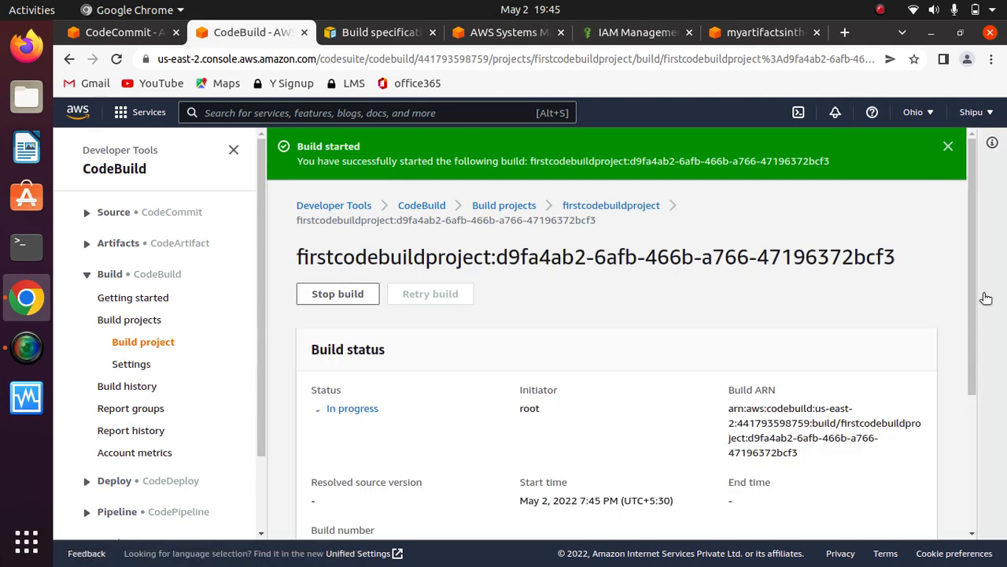
- View the phase details of the running firstcodebuildproject build
scroll(978, 308, "down", 3)
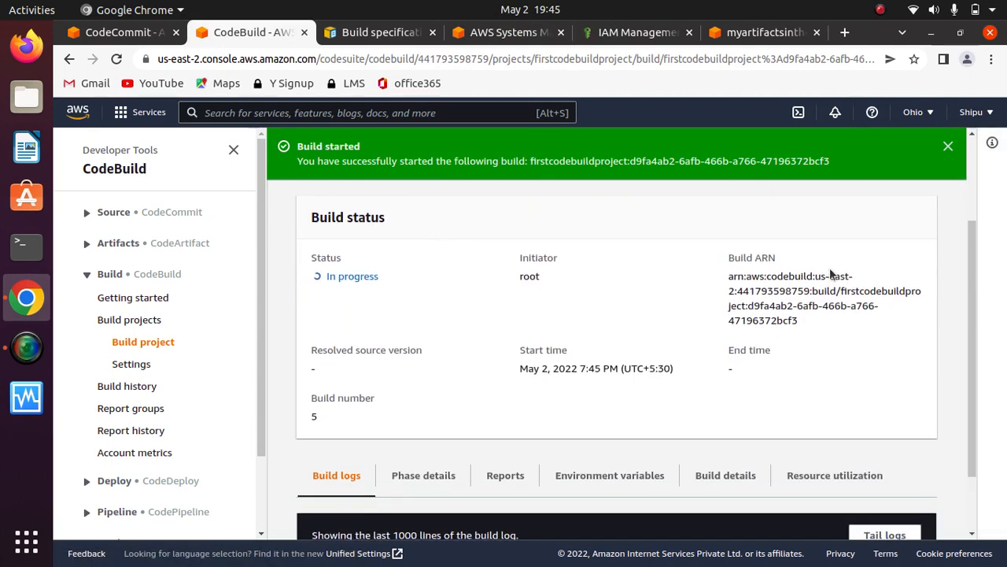
scroll(969, 318, "down", 2)
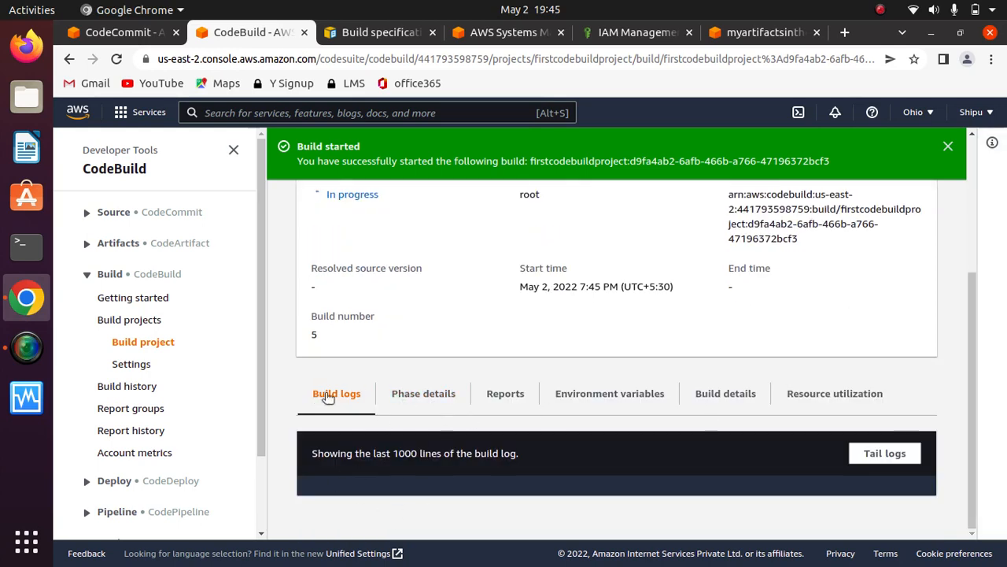
left_click(454, 396)
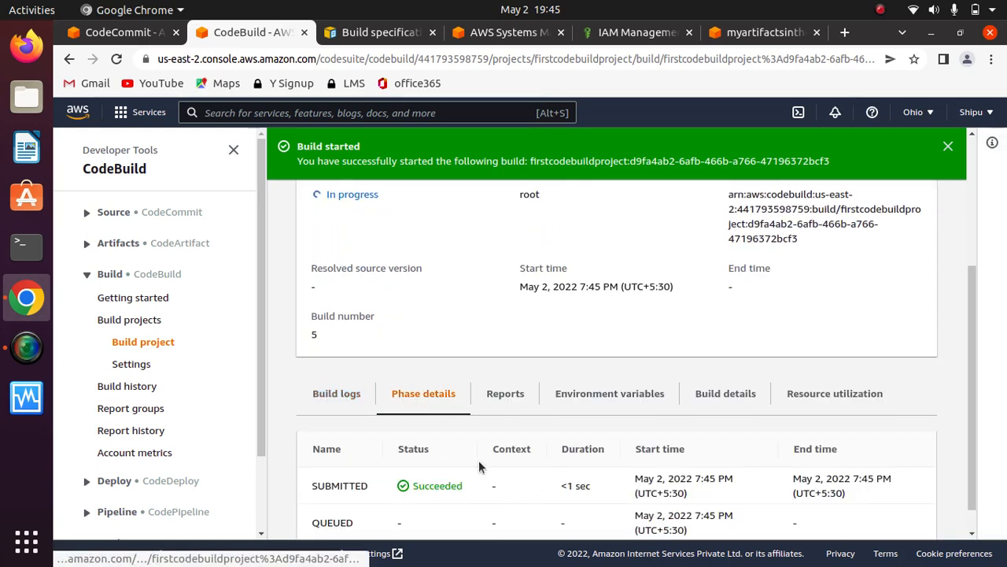
scroll(976, 461, "down", 1)
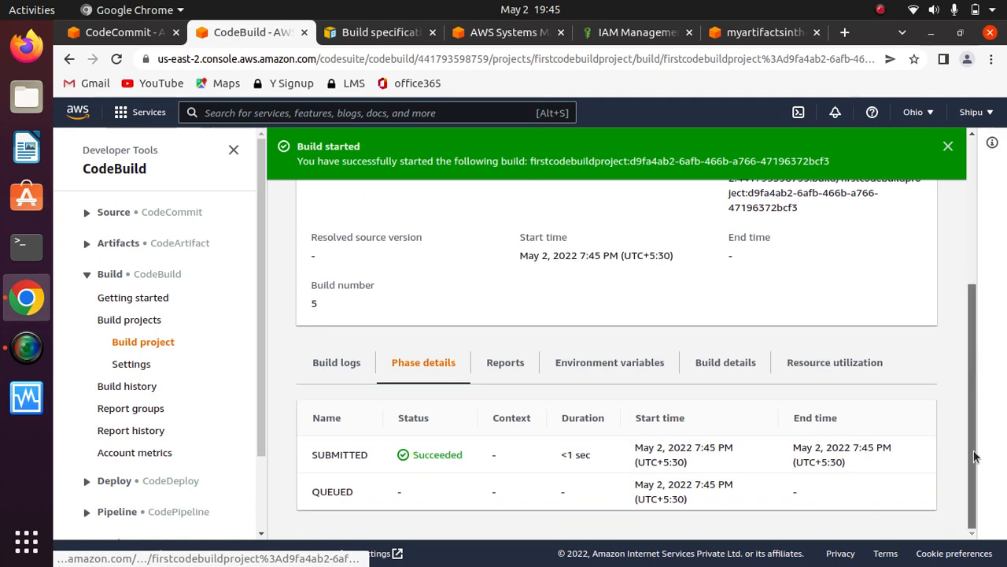
- Review the running build's reports, environment variables, build details and resource utilization
left_click(506, 364)
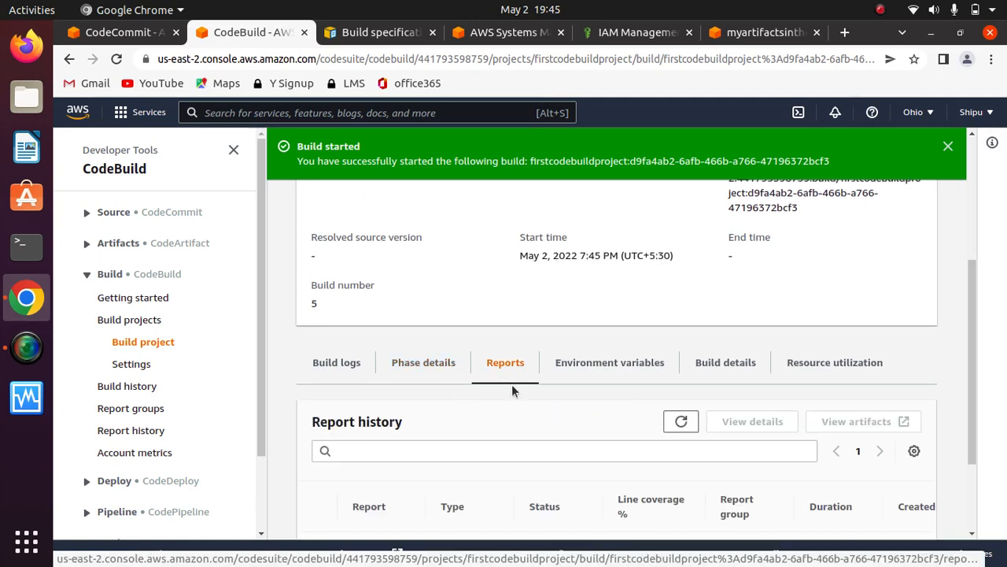
scroll(970, 361, "down", 3)
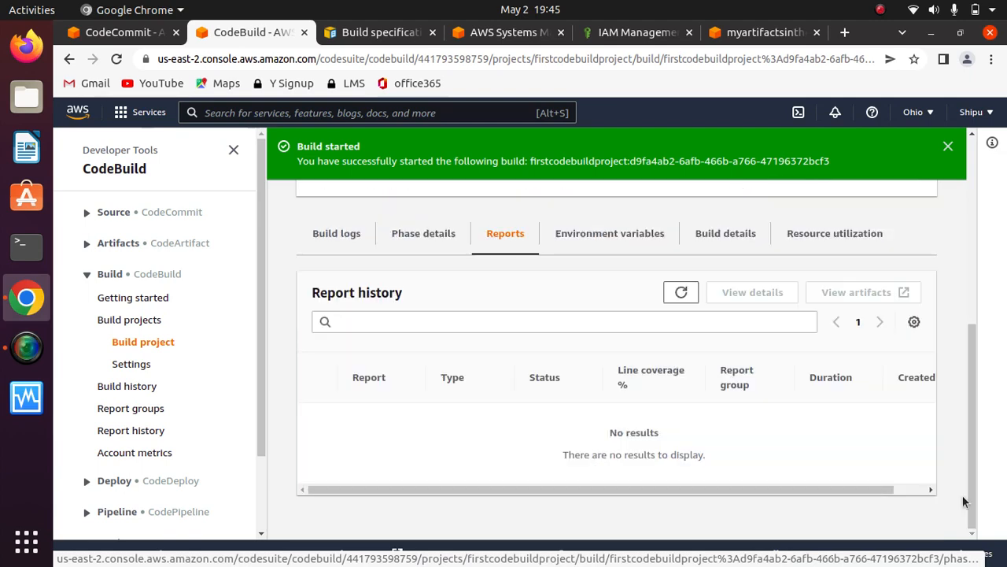
left_click(600, 236)
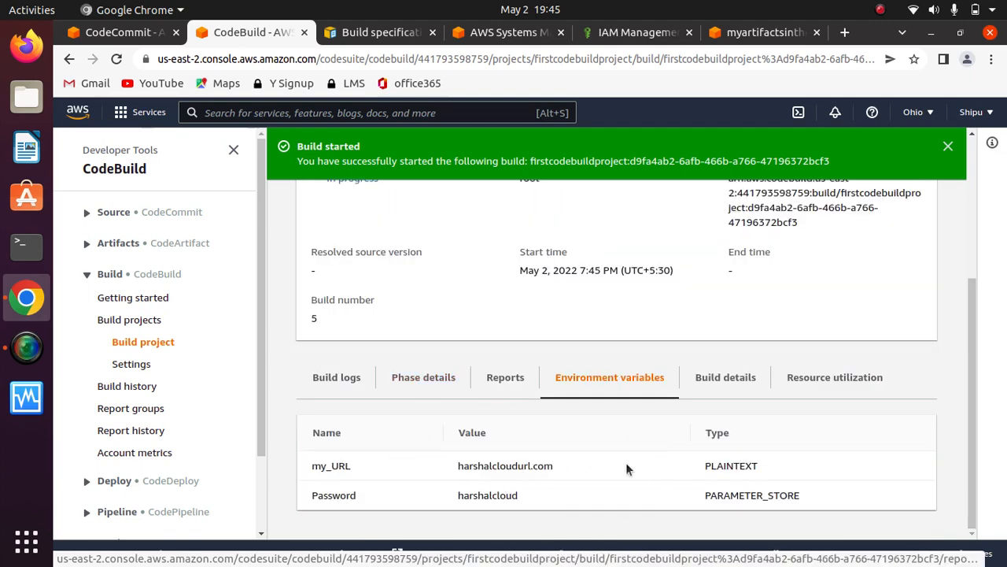
left_click(730, 388)
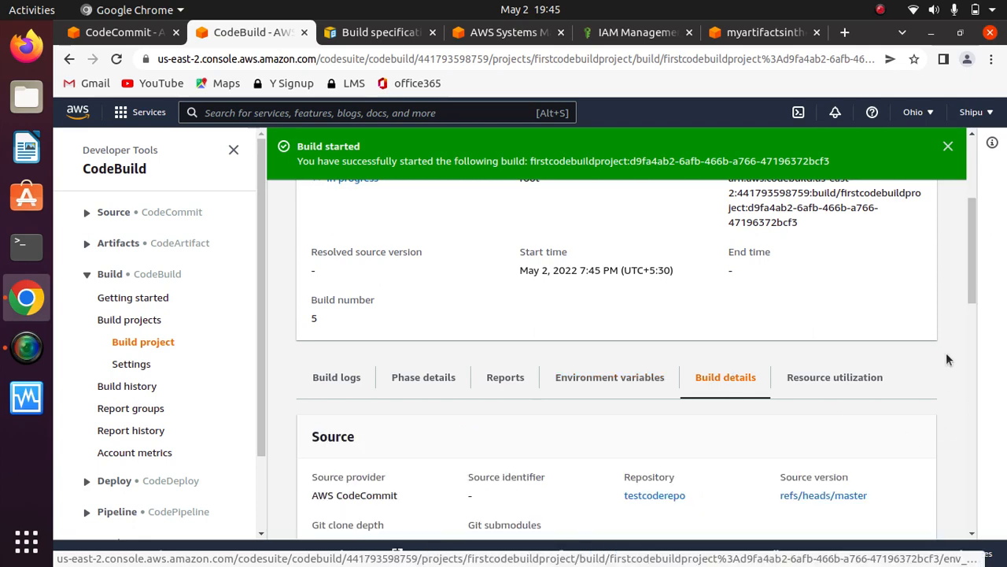
mouse_move(975, 275)
left_mouse_down()
mouse_move(971, 510)
mouse_move(968, 273)
left_mouse_up()
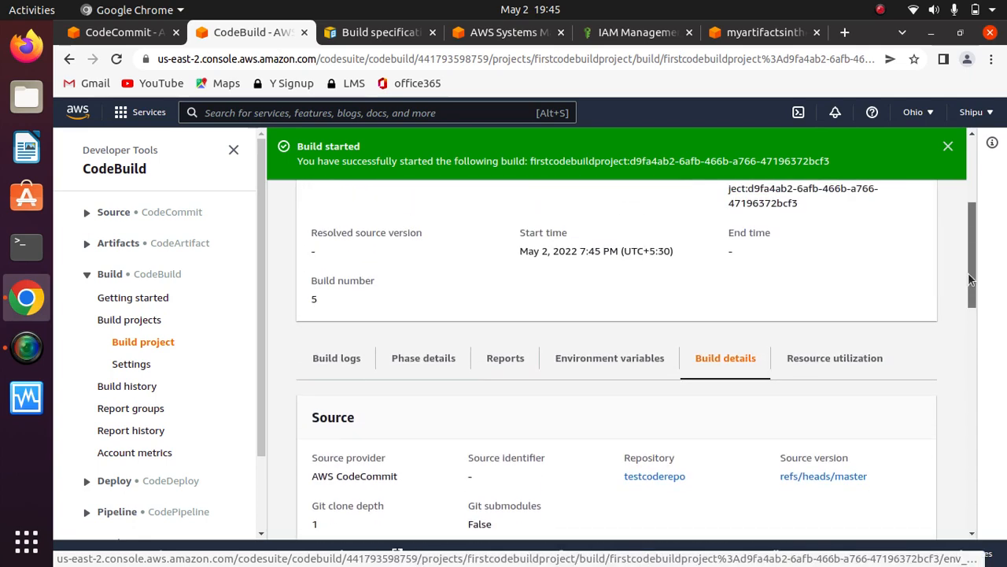
left_click(816, 360)
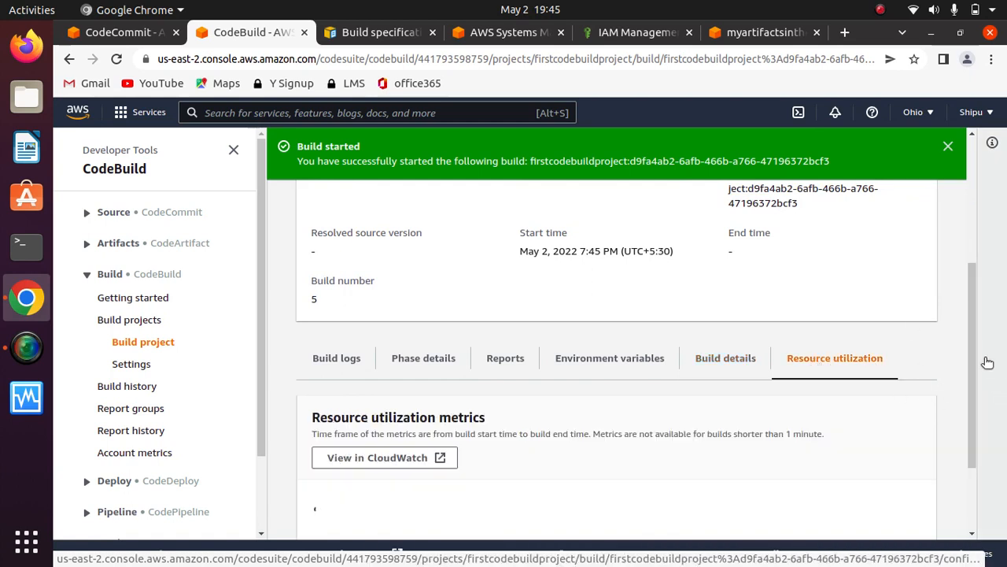
left_click_drag(973, 356, 973, 392)
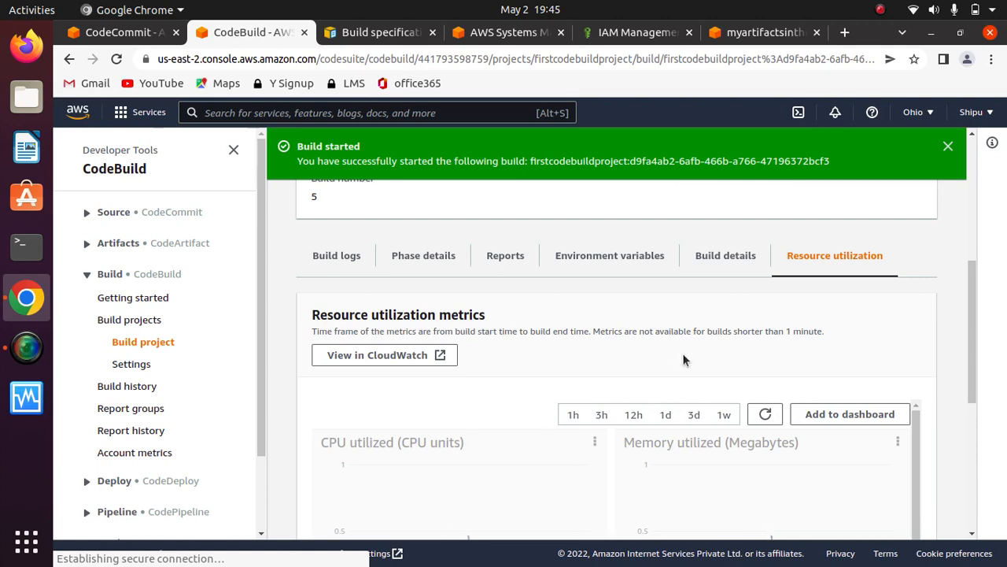
scroll(959, 219, "up", 5)
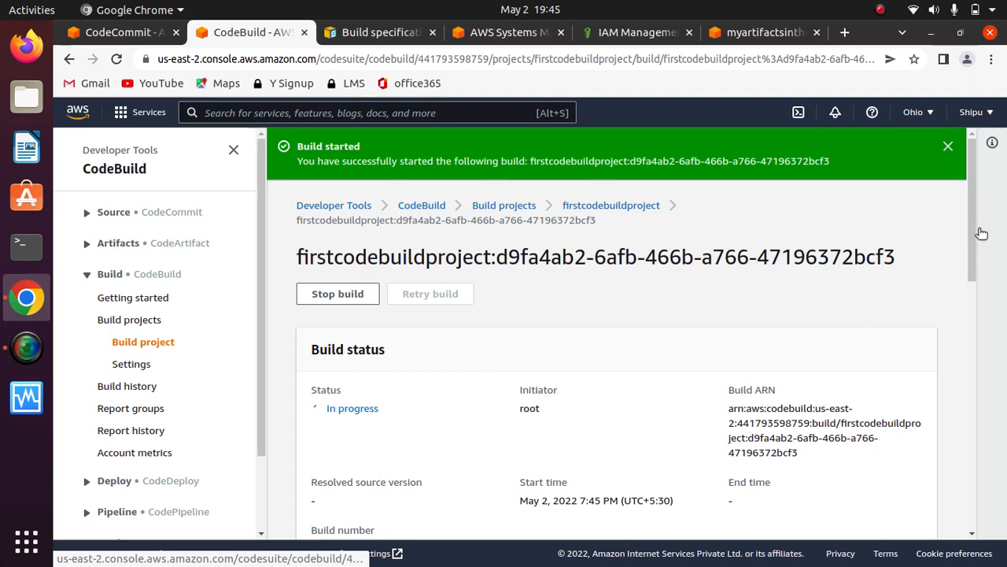
- Return to the running build's phase details and dismiss the build-started notification
right_click(974, 233)
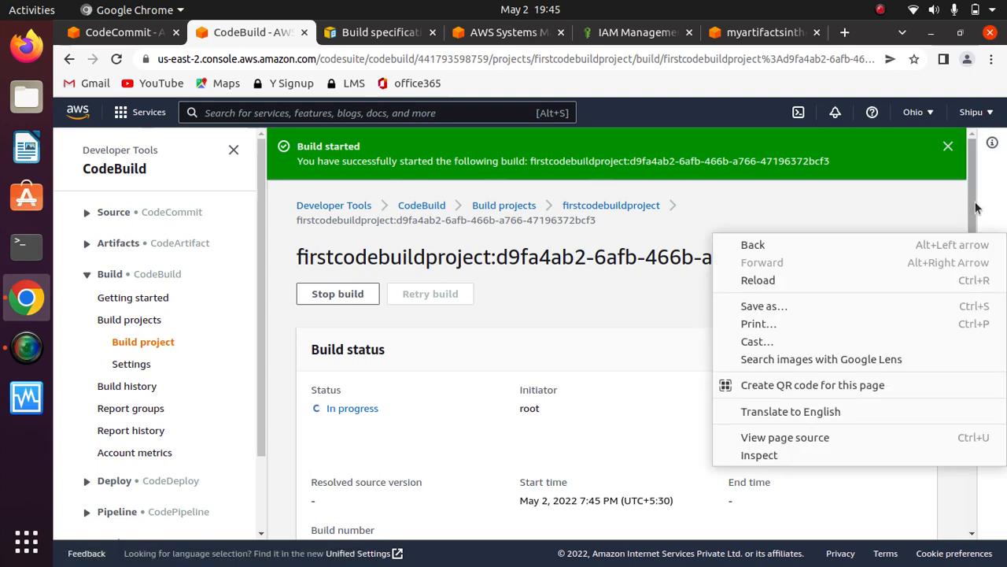
left_click(974, 236)
scroll(974, 236, "down", 1)
left_click_drag(973, 239, 960, 340)
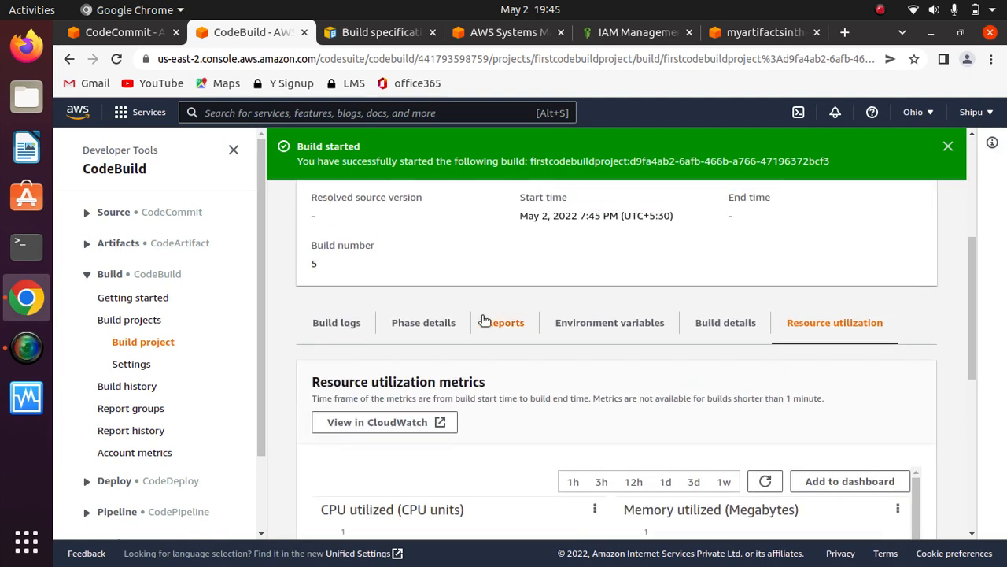
left_click(447, 323)
left_click_drag(974, 413, 973, 424)
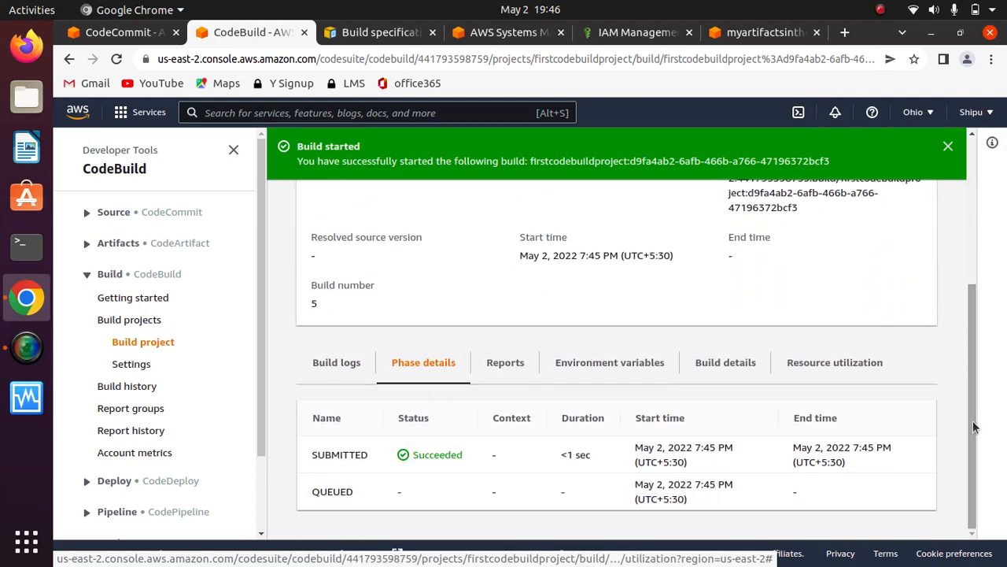
left_click(948, 146)
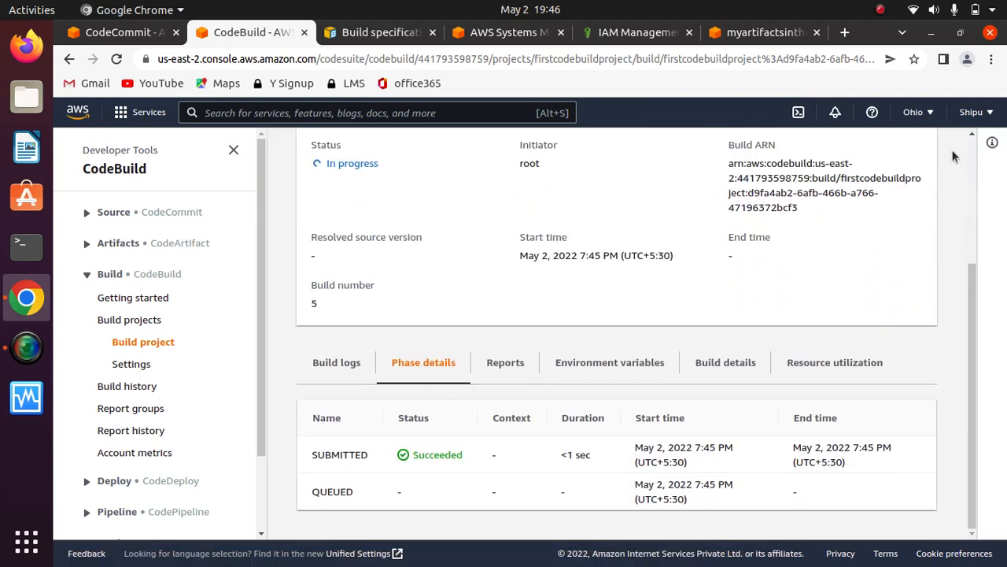
left_click(880, 9)
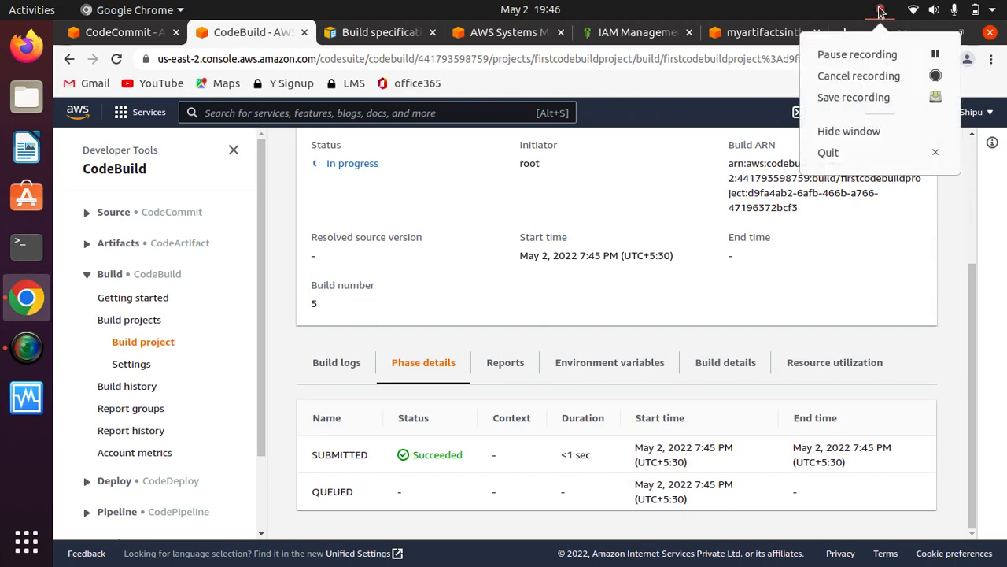
left_click(868, 51)
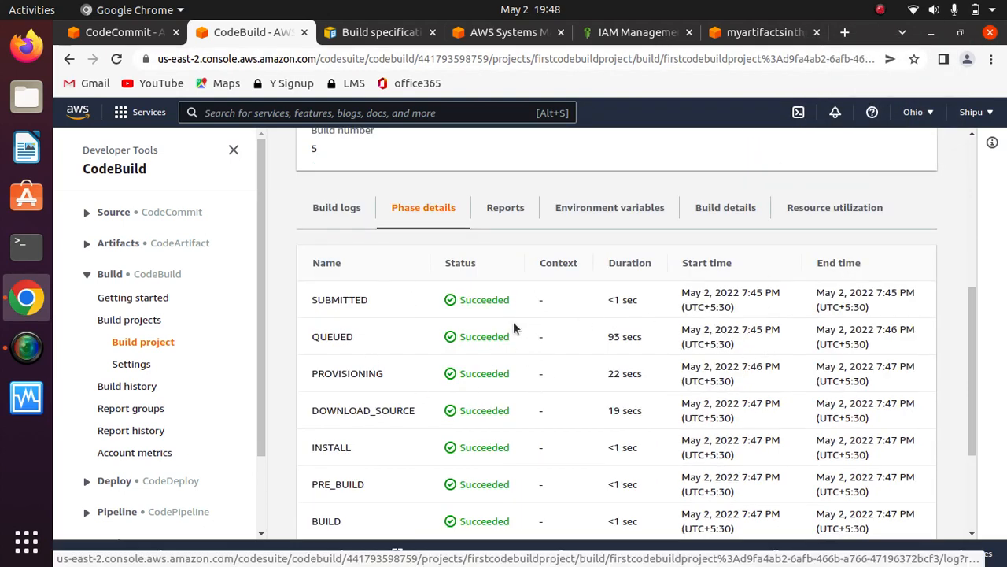
- Check the status of every phase of the firstcodebuildproject build and its overall build status
scroll(956, 409, "down", 3)
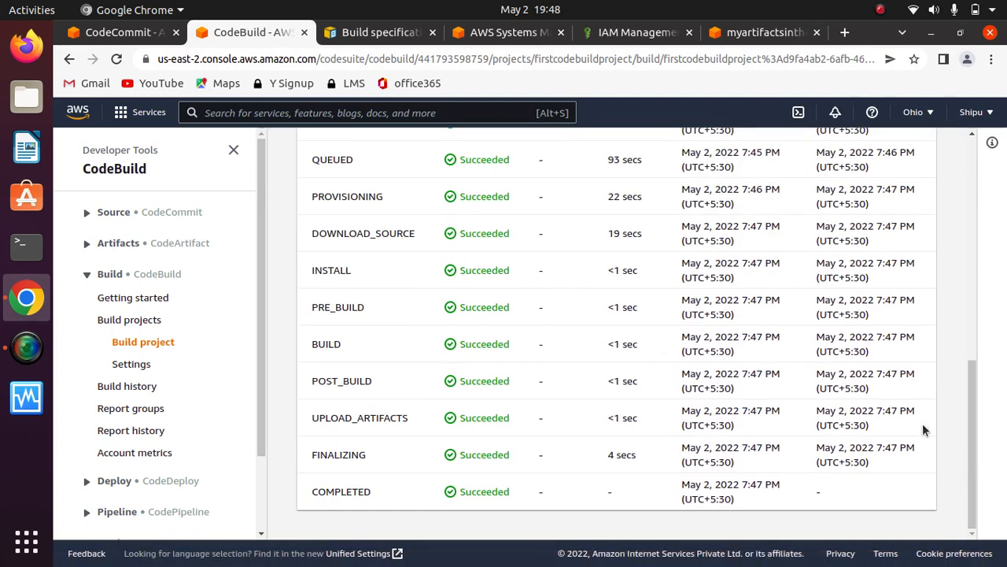
left_click_drag(971, 461, 963, 229)
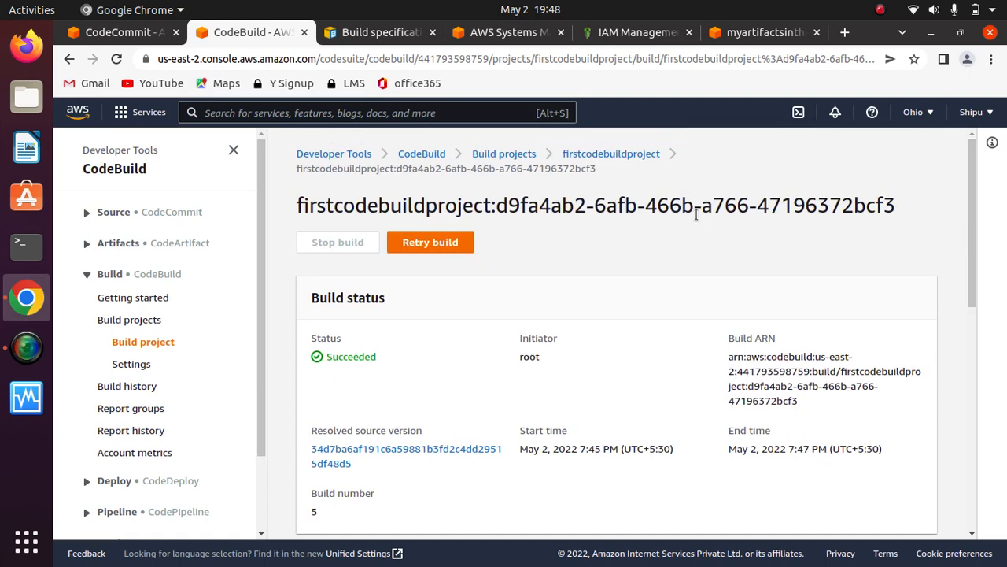
left_click_drag(968, 234, 967, 339)
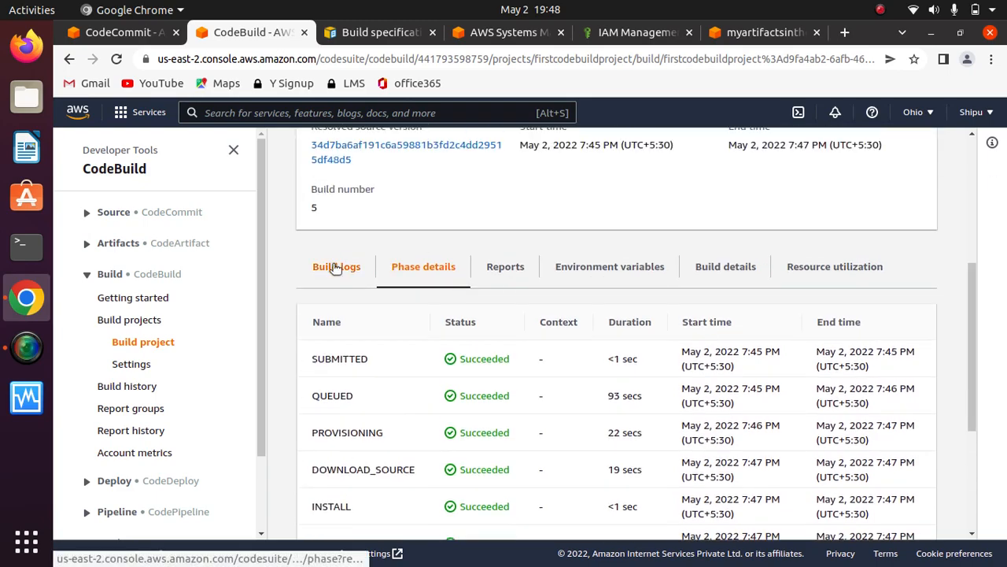
- Examine the end of the build logs, highlighting the lines about assembling the file list and the UPLOAD_ARTIFACTS phase
left_click(336, 267)
left_click_drag(971, 271, 949, 481)
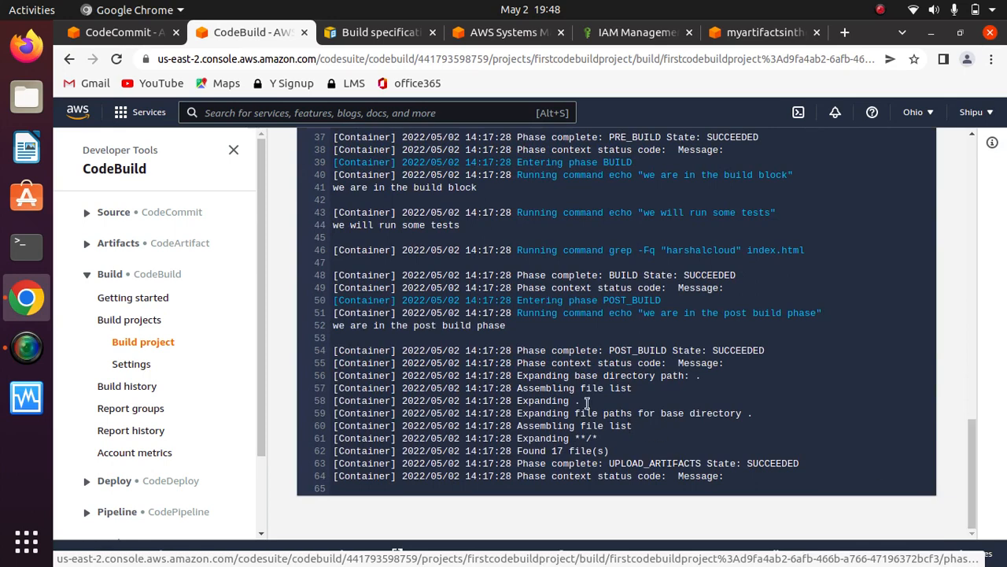
left_click_drag(342, 352, 726, 488)
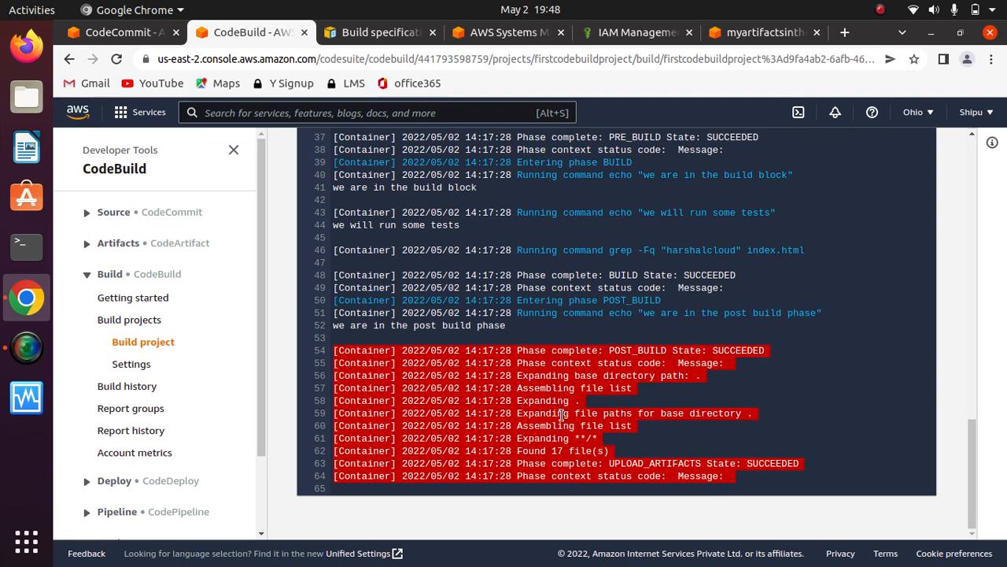
mouse_move(601, 440)
left_mouse_down()
mouse_move(535, 439)
mouse_move(599, 451)
left_mouse_up()
left_click(604, 432)
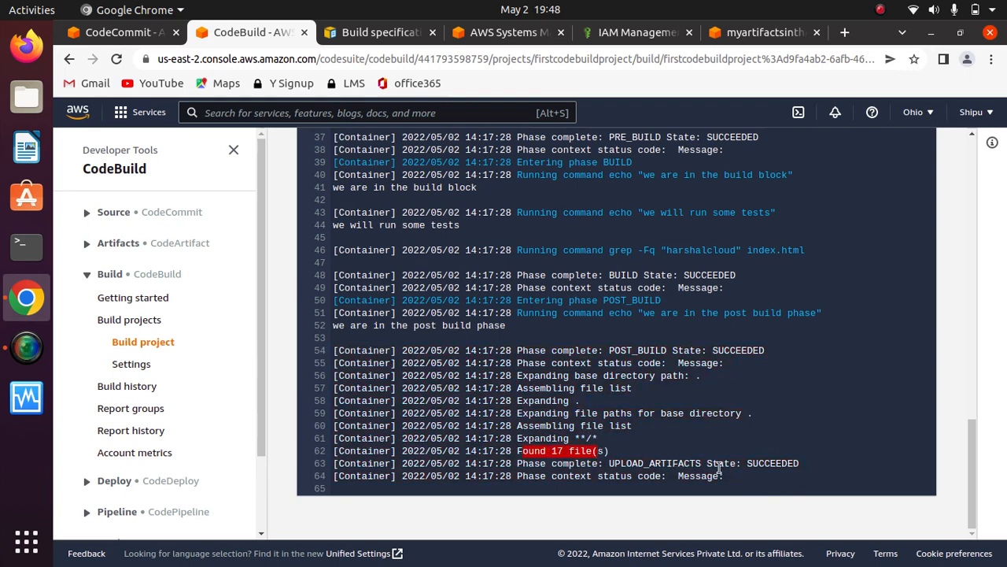
left_click_drag(797, 462, 606, 462)
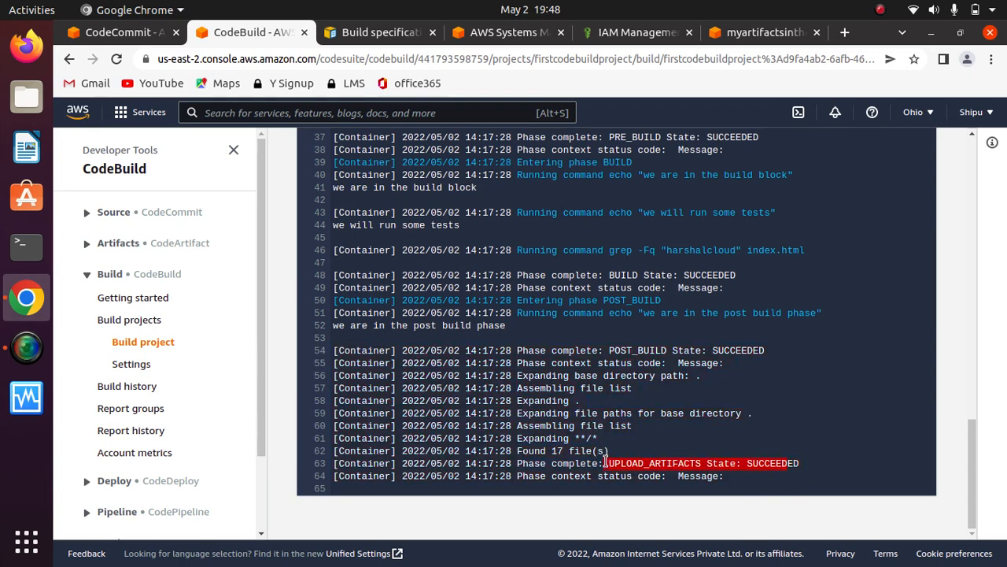
left_click(724, 403)
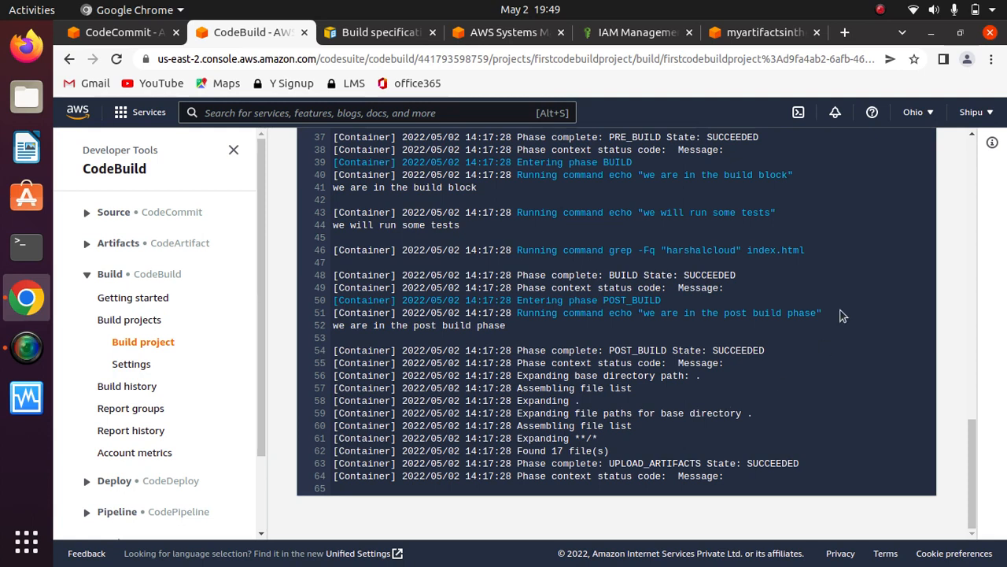
- Switch to Amazon S3, reopen the myartifactsinthenewproject bucket from the bucket list and check its objects for build artifacts
left_click(496, 35)
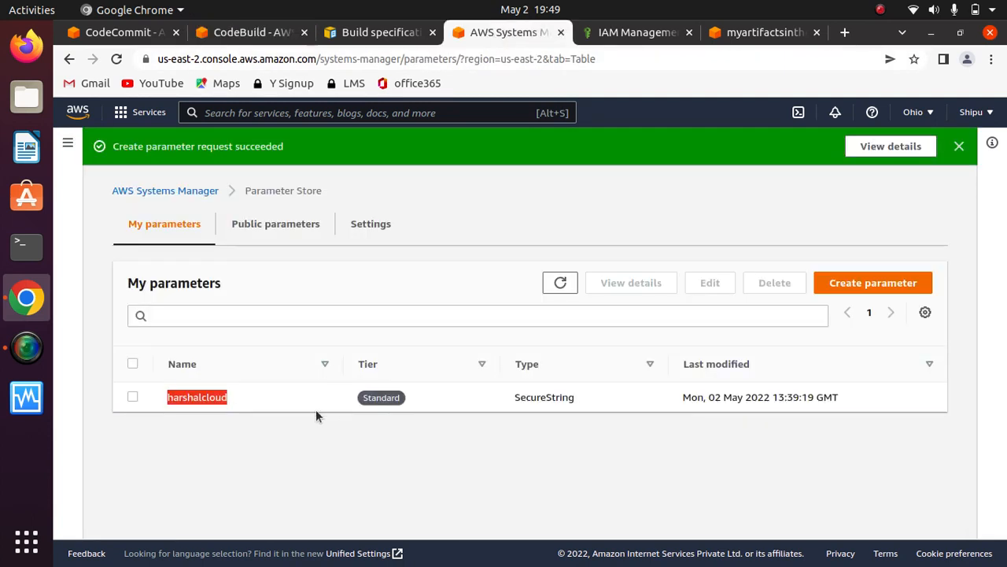
left_click(759, 32)
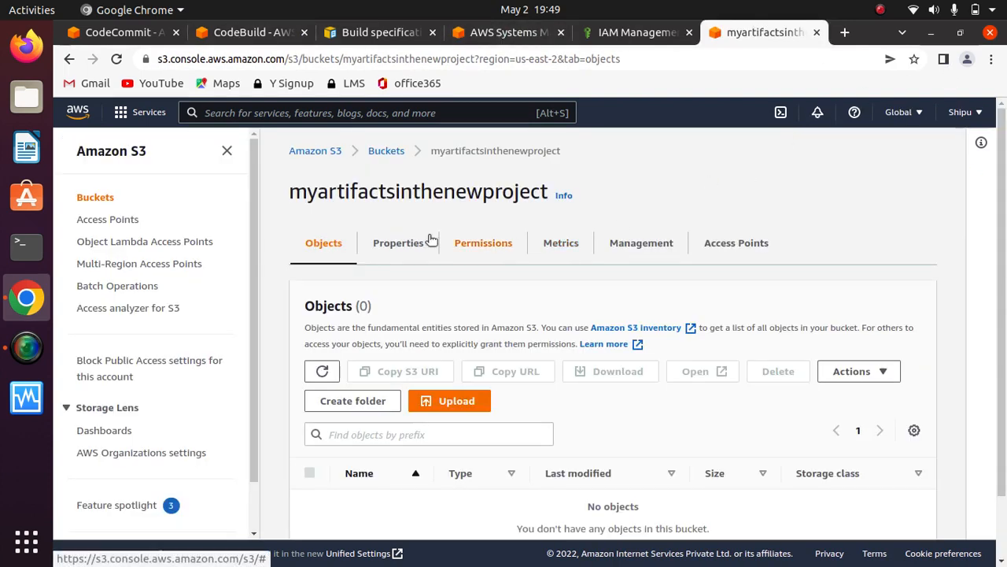
left_click(92, 197)
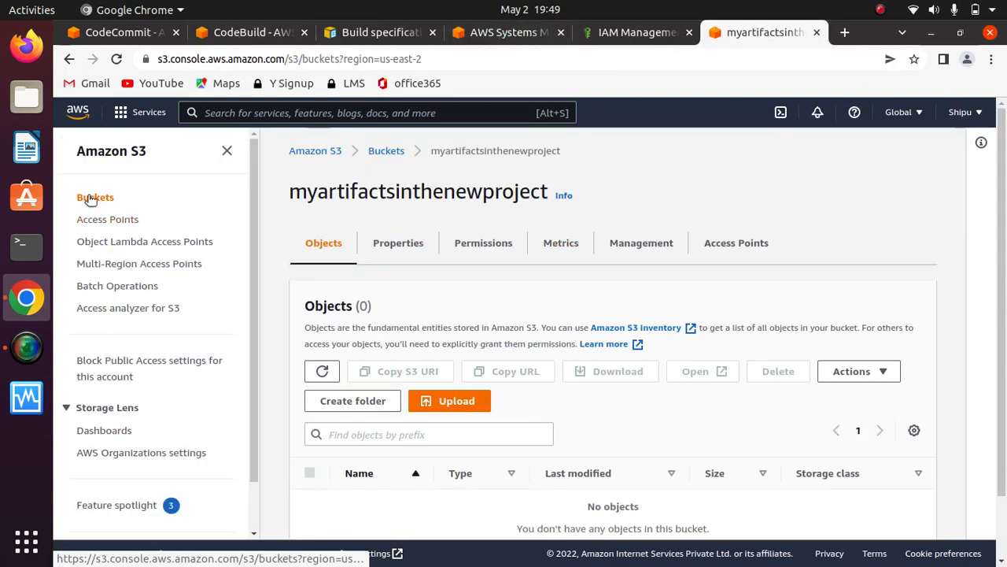
left_click(389, 436)
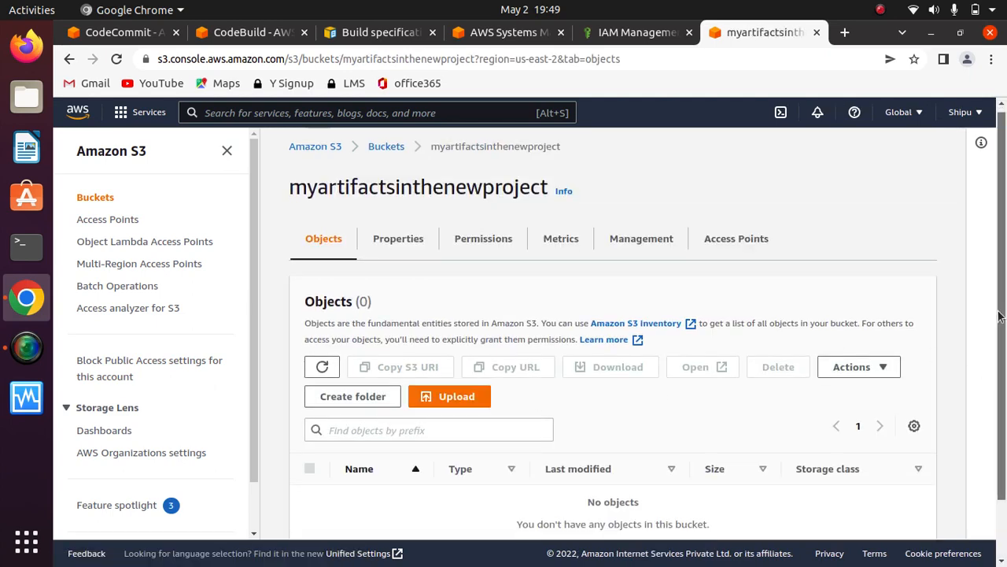
scroll(998, 423, "down", 2)
scroll(998, 400, "up", 2)
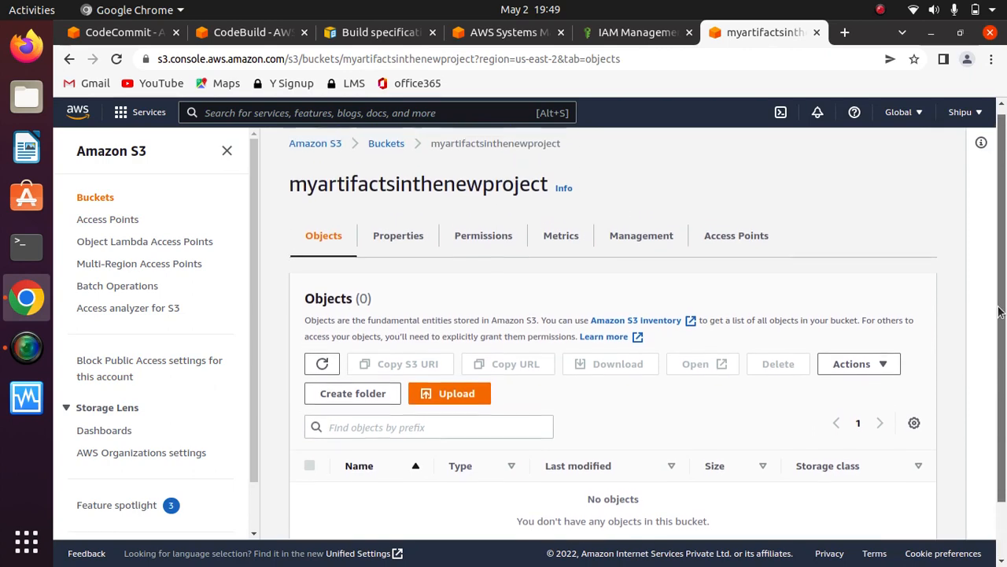
- Look through the properties of the myartifactsinthenewproject bucket
left_click(402, 238)
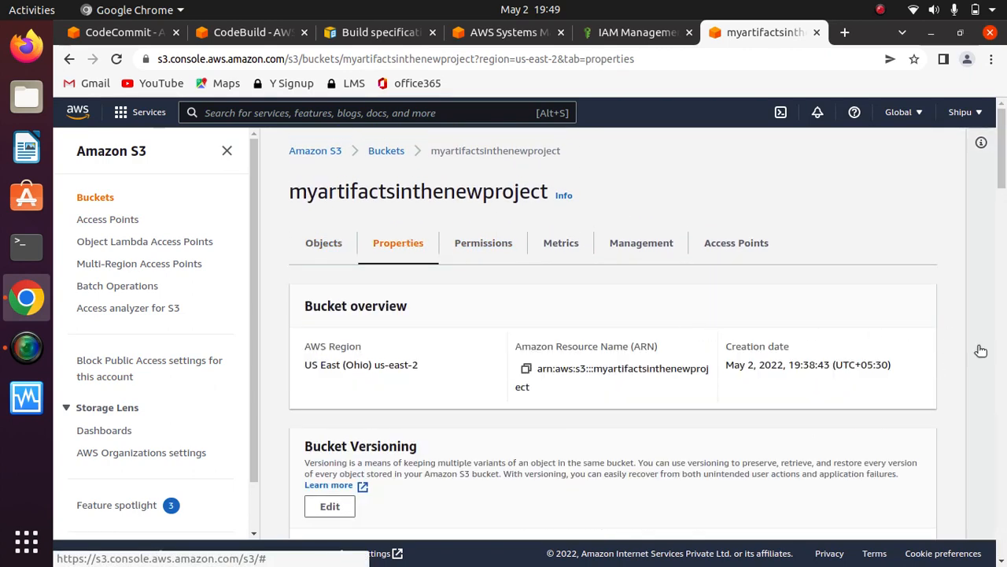
scroll(1004, 242, "down", 5)
left_click_drag(1005, 243, 1001, 154)
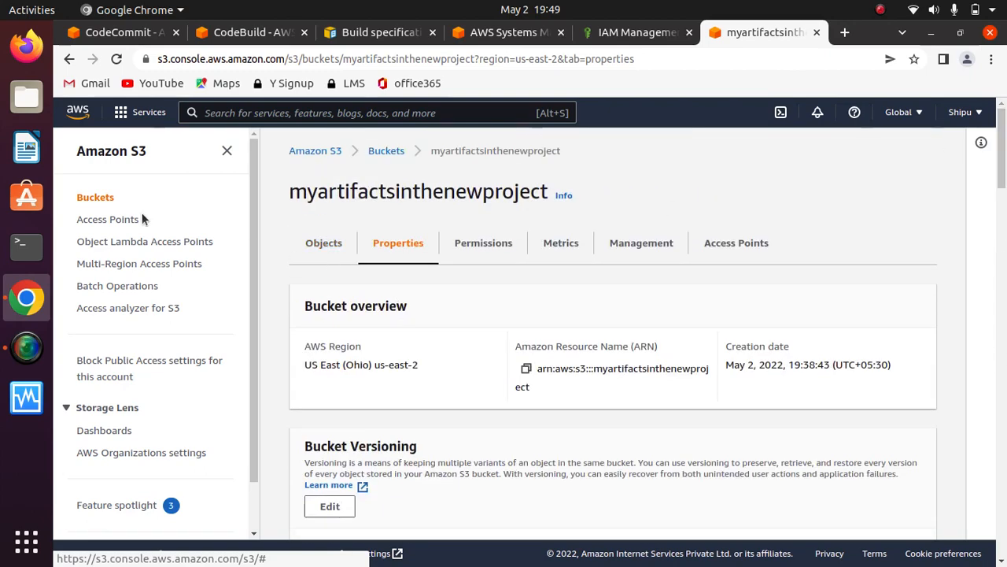
- Go back to the bucket list, open myartifactsinthenewproject again and recheck its objects
left_click(96, 197)
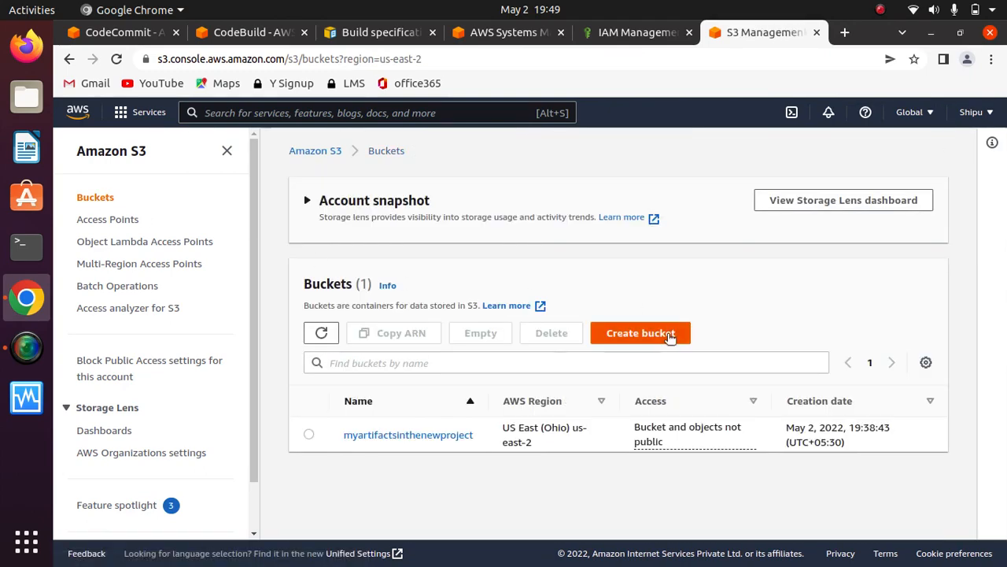
left_click(434, 434)
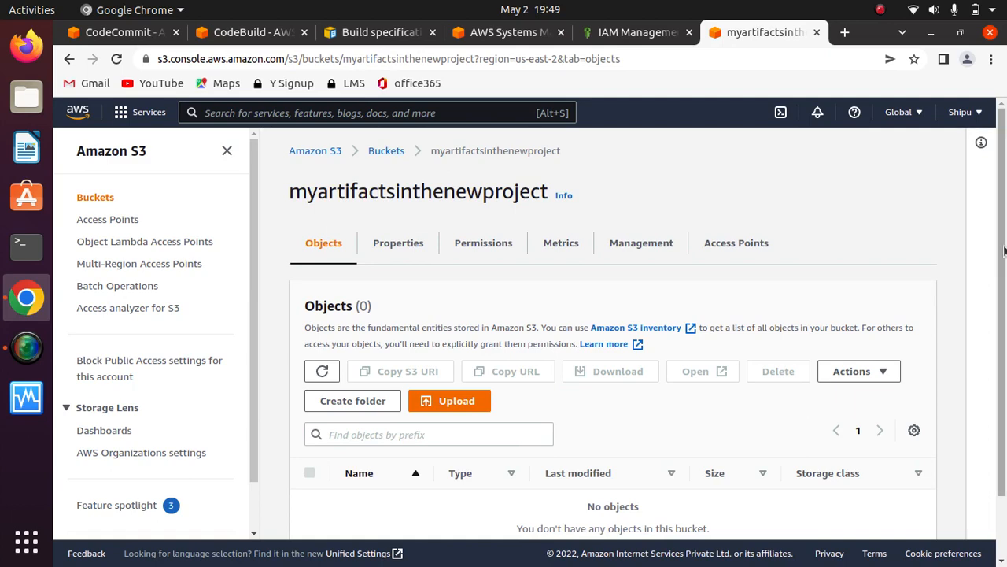
scroll(1001, 376, "down", 2)
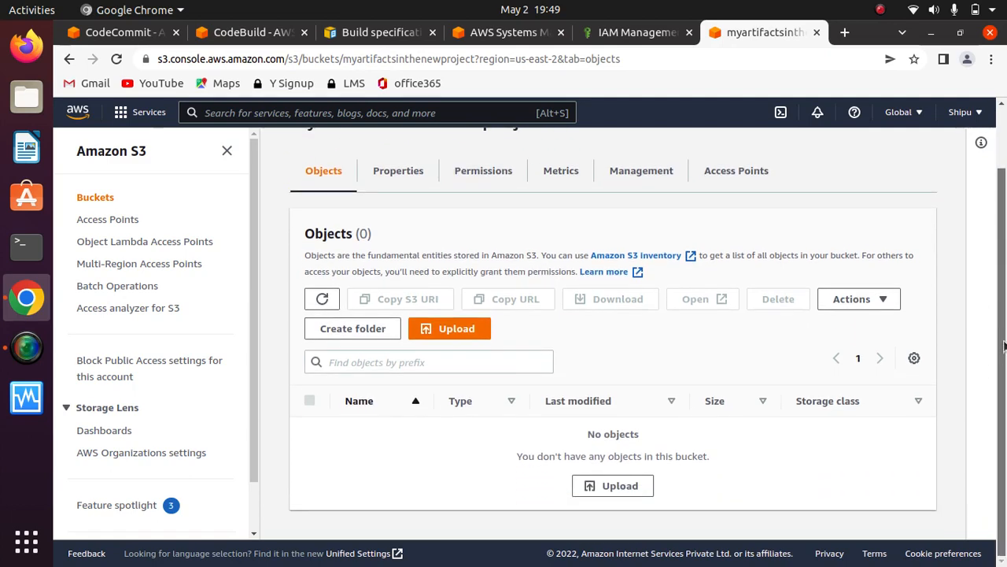
scroll(1004, 347, "up", 2)
- View the bucket's properties again and reload the page
left_click(408, 248)
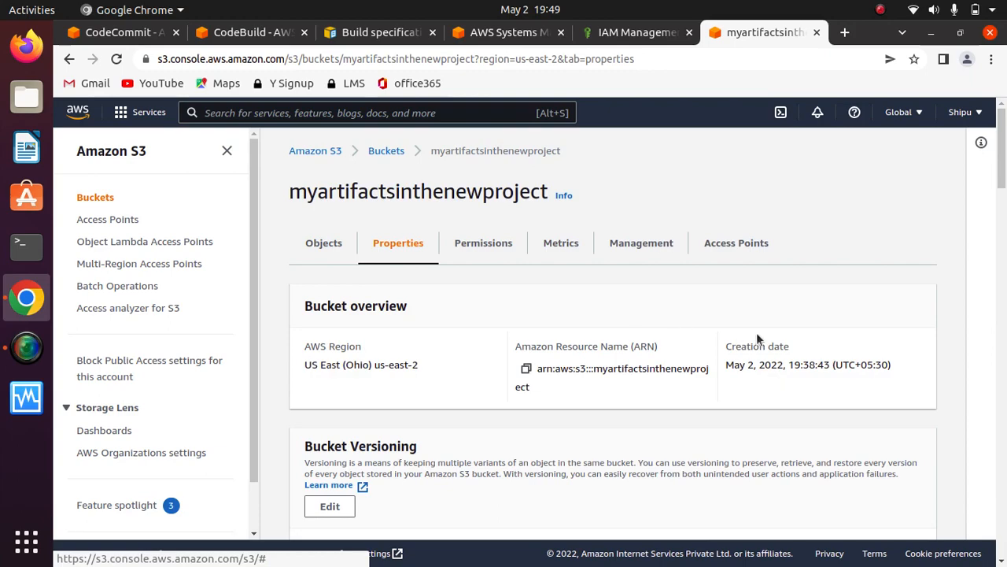
left_click_drag(1001, 189, 1004, 149)
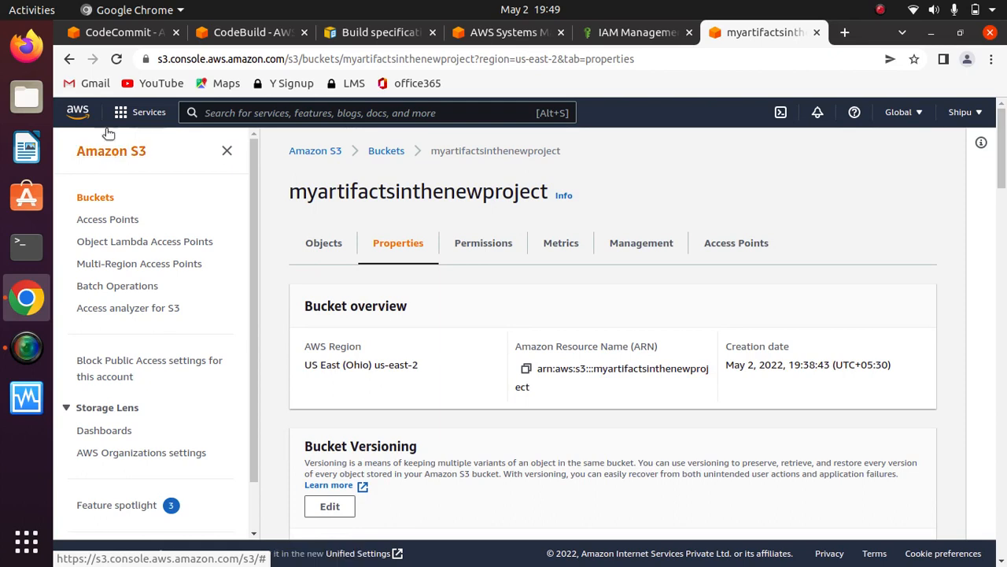
left_click(116, 58)
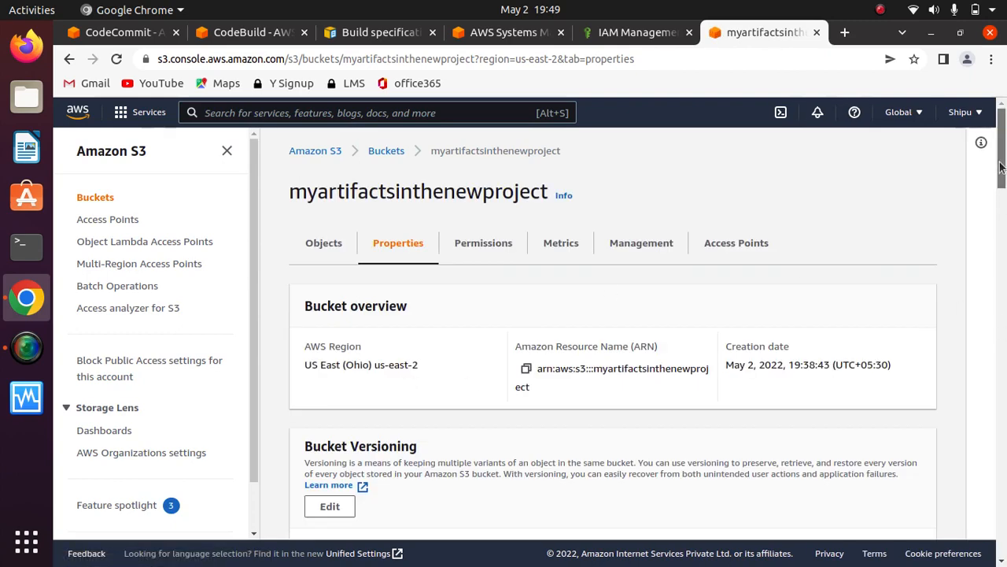
- Check the bucket's permissions and objects, and open the firstcodebuildproject object to view its details
left_click_drag(1002, 177, 1004, 150)
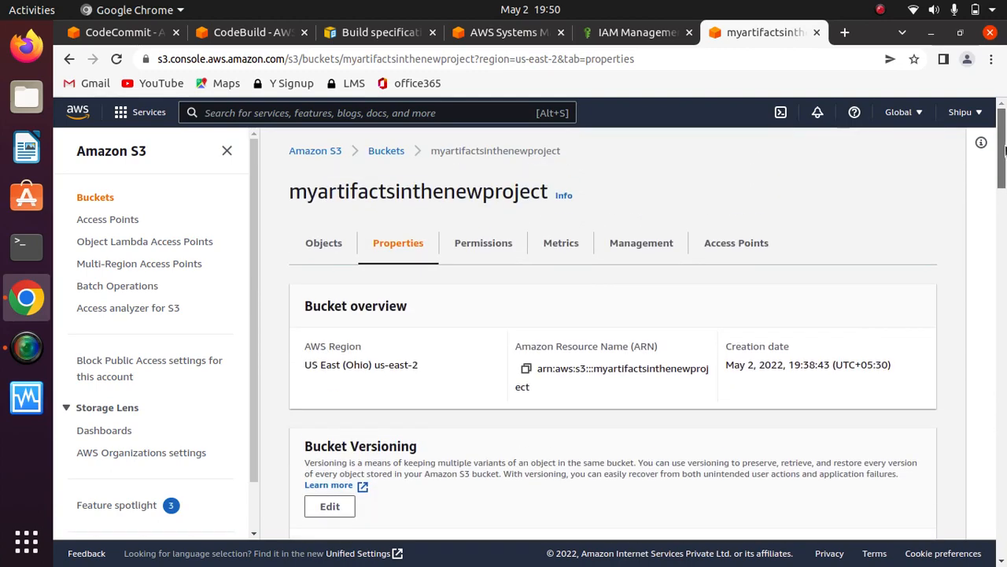
left_click(489, 243)
left_click(322, 242)
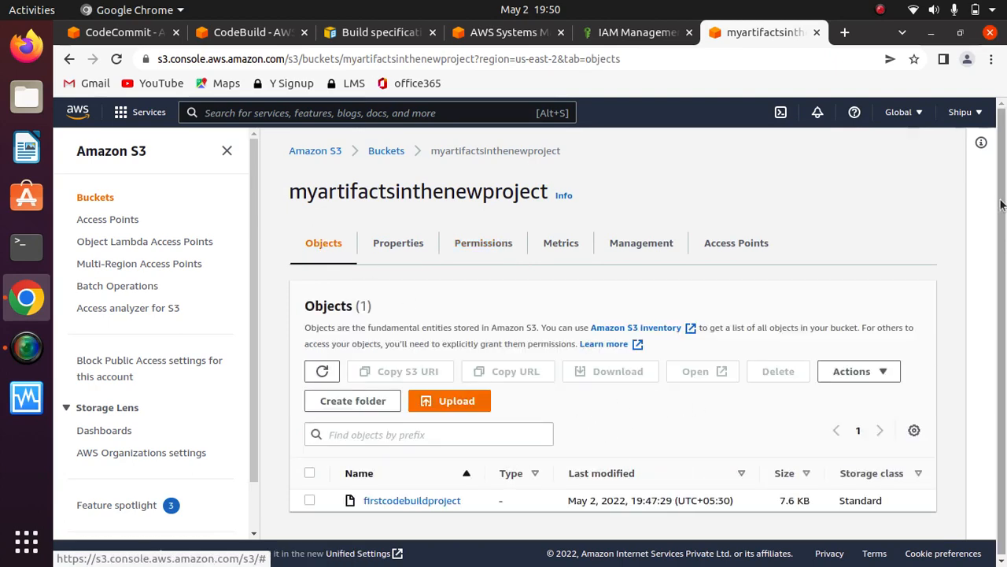
left_click_drag(1003, 204, 998, 324)
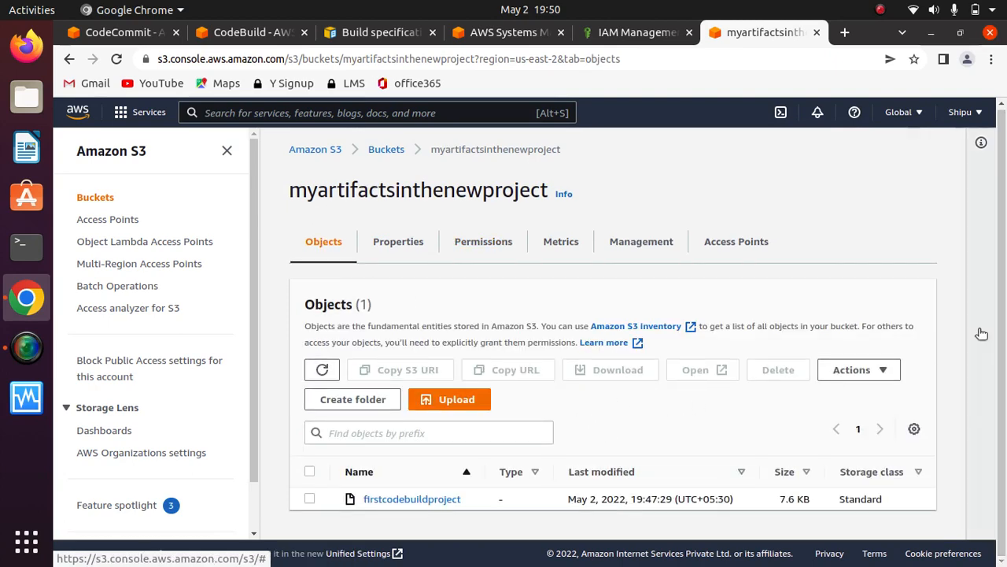
left_click(414, 501)
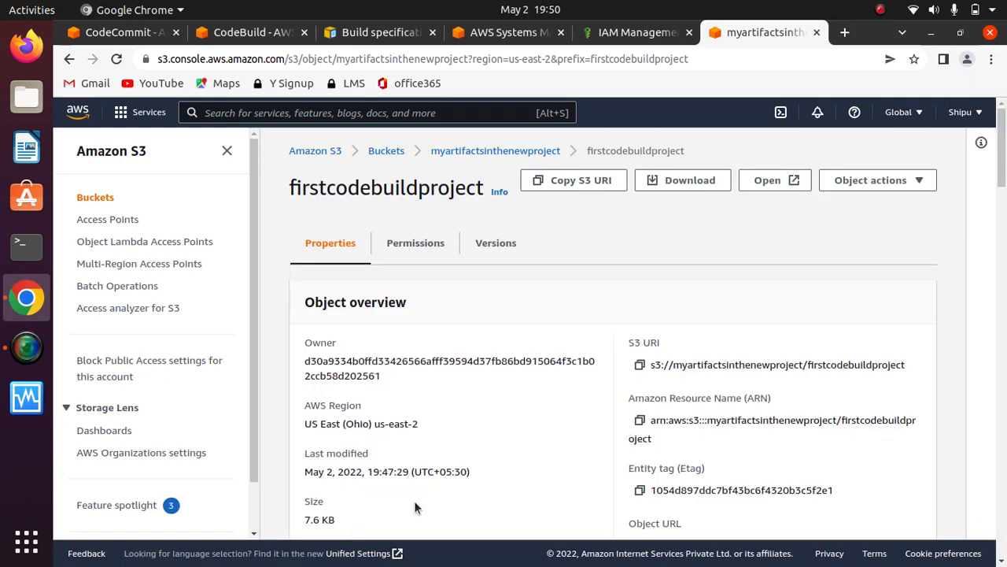
mouse_move(1002, 143)
left_mouse_down()
mouse_move(1003, 273)
mouse_move(1003, 135)
left_mouse_up()
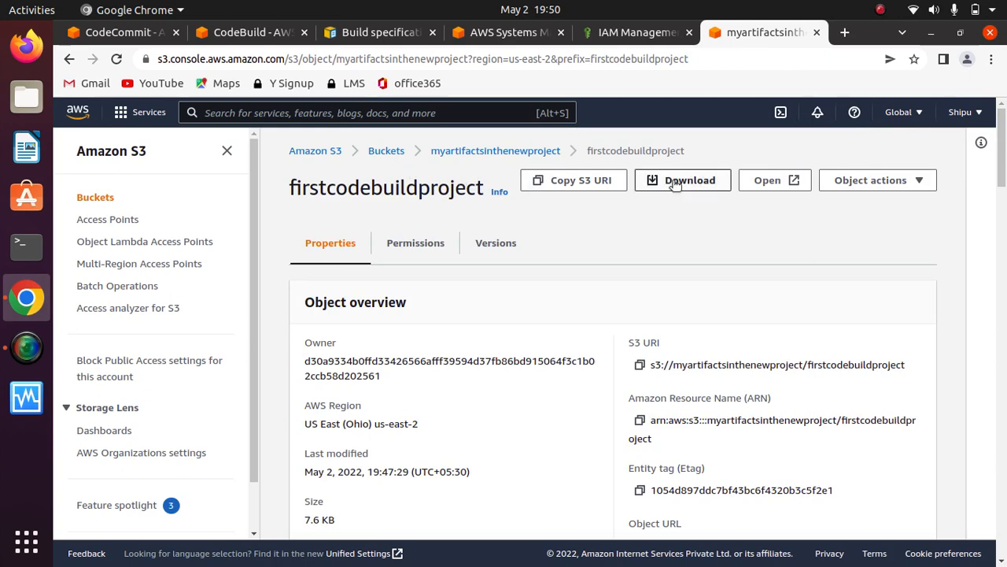
- Return to the bucket list, reopen myartifactsinthenewproject and check when the firstcodebuildproject object was last modified
left_click(388, 151)
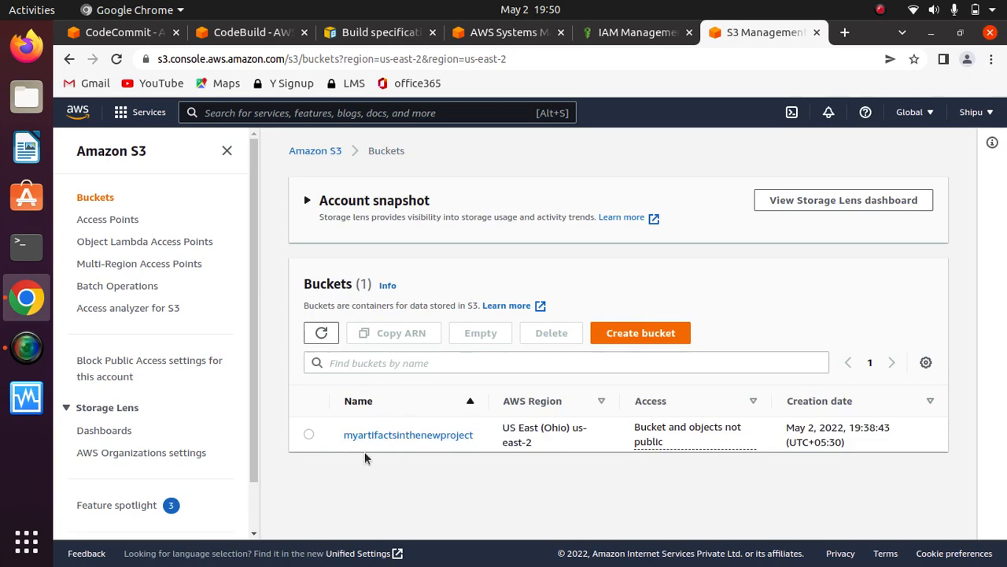
left_click(438, 435)
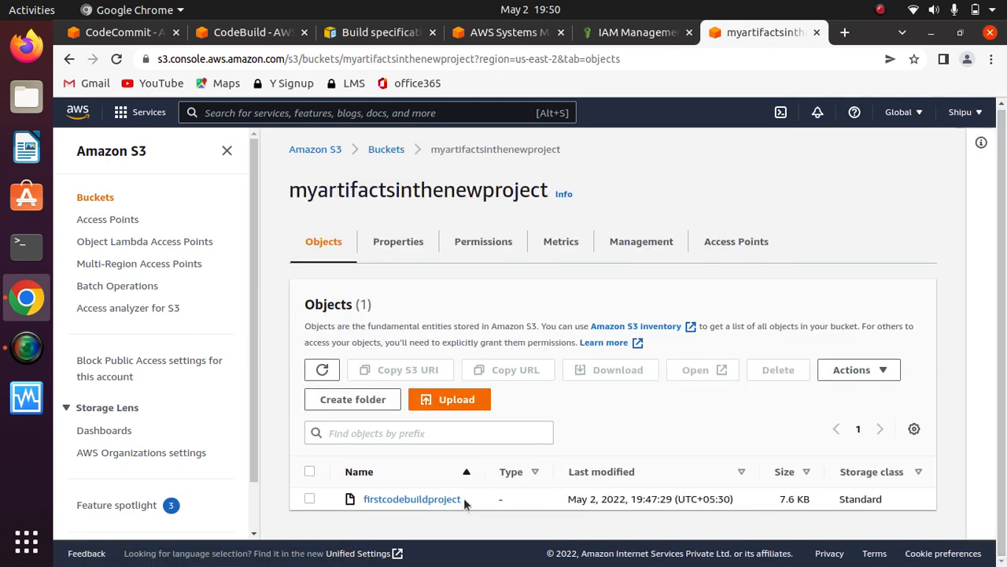
left_click_drag(737, 502, 568, 499)
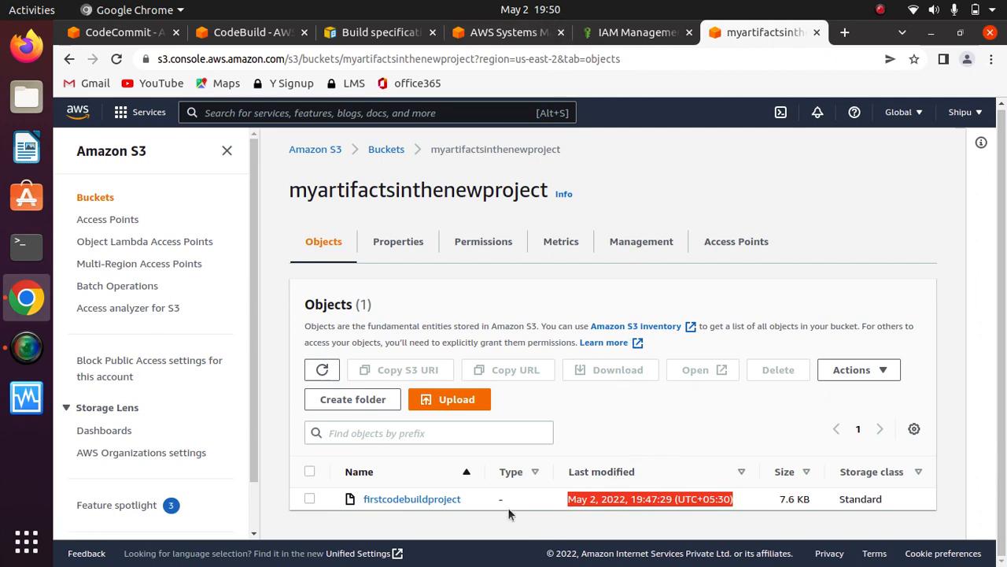
left_click(475, 503)
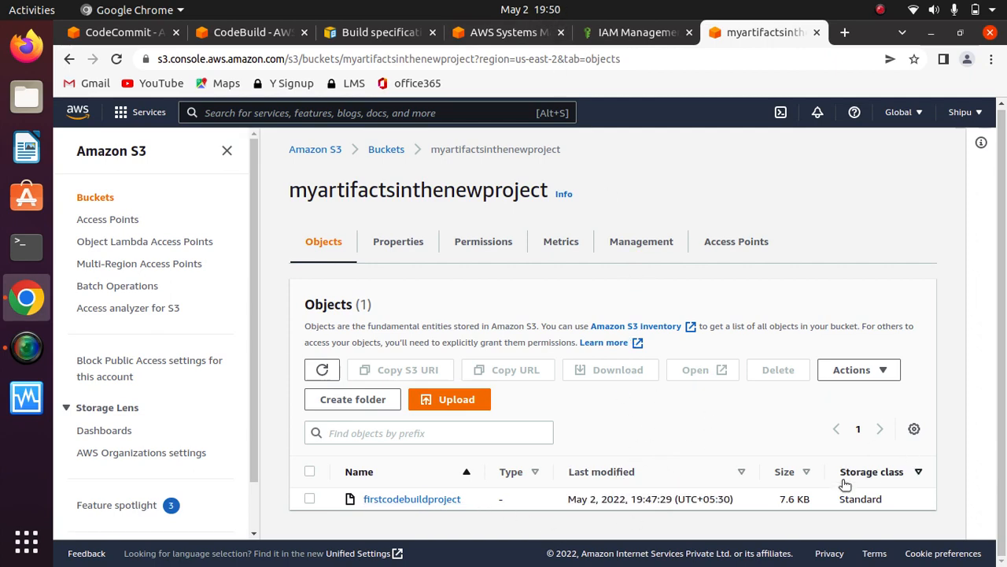
- Download the firstcodebuildproject object, inspect the contents of the downloaded zip archive and close it
left_click(415, 498)
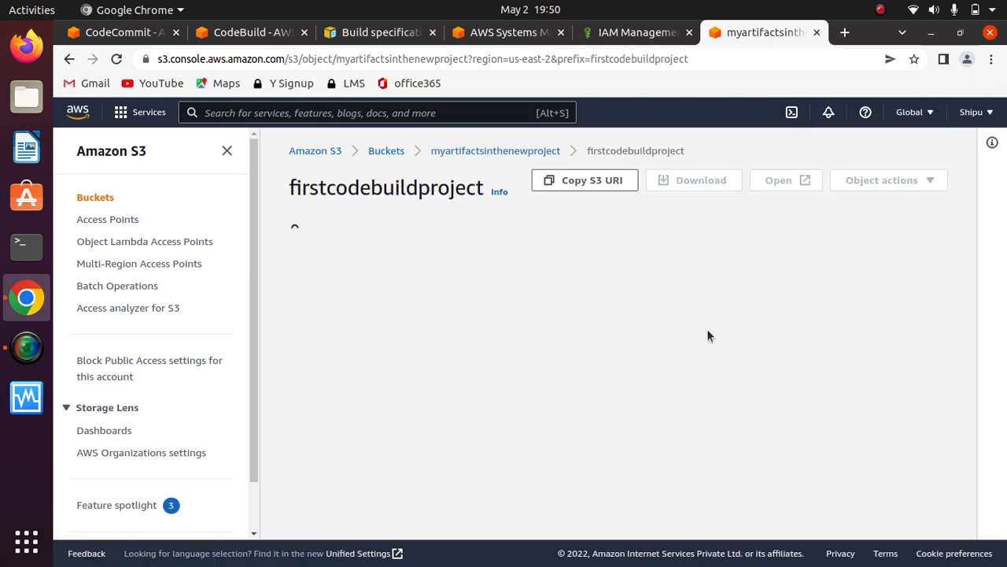
left_click(695, 179)
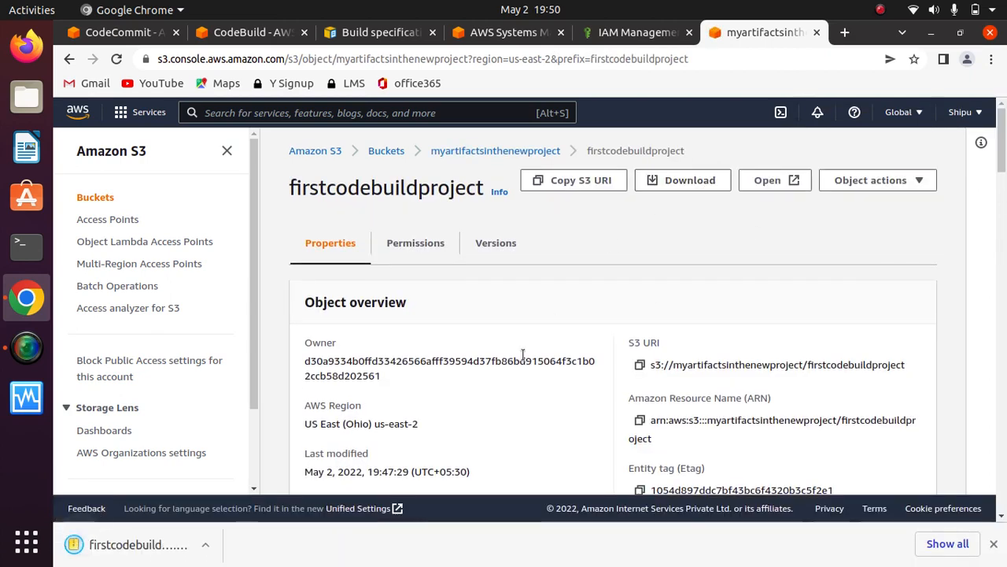
left_click(140, 544)
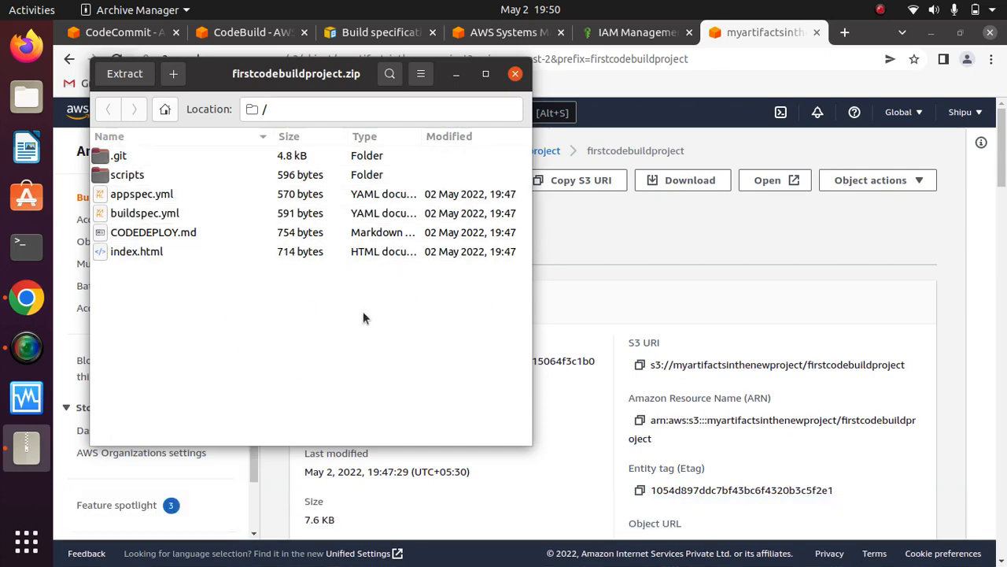
left_click(515, 75)
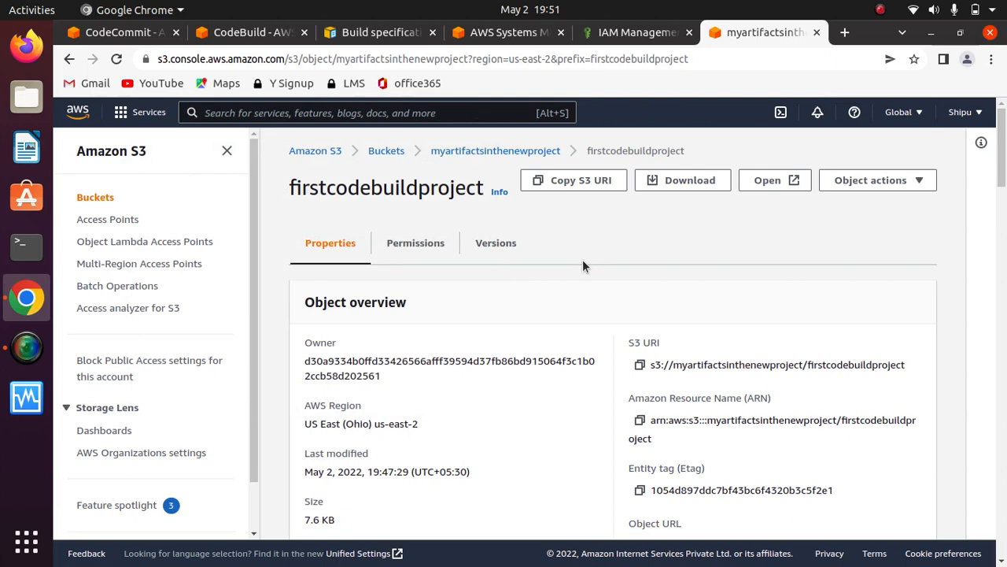
- Switch back to the firstcodebuildproject build in CodeBuild and review its logs and build status
left_click(630, 33)
left_click(487, 33)
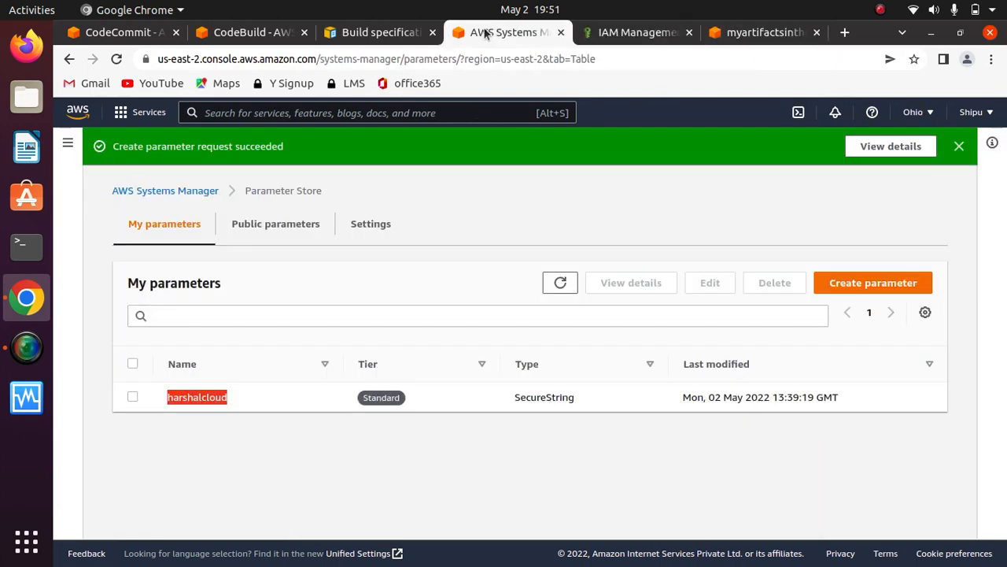
left_click(362, 33)
left_click(250, 32)
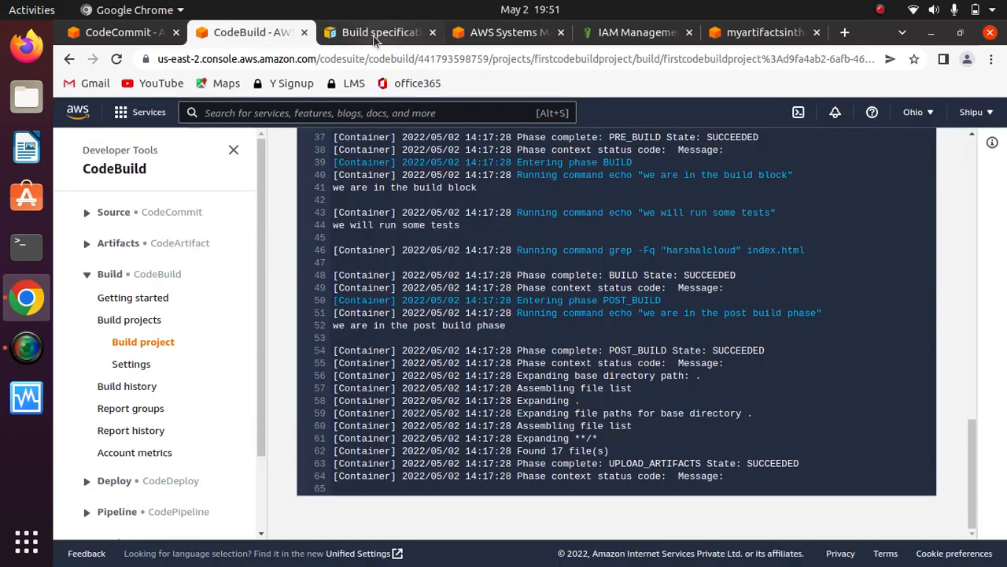
left_click_drag(971, 461, 973, 182)
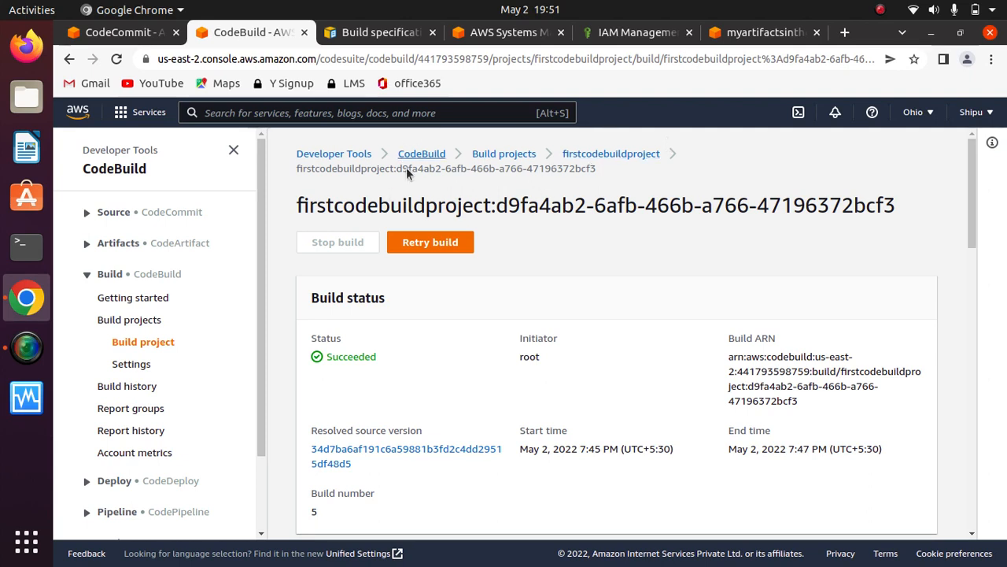
- Search the AWS services for CloudWatch, open it in a new browser tab and switch to it
type("clou")
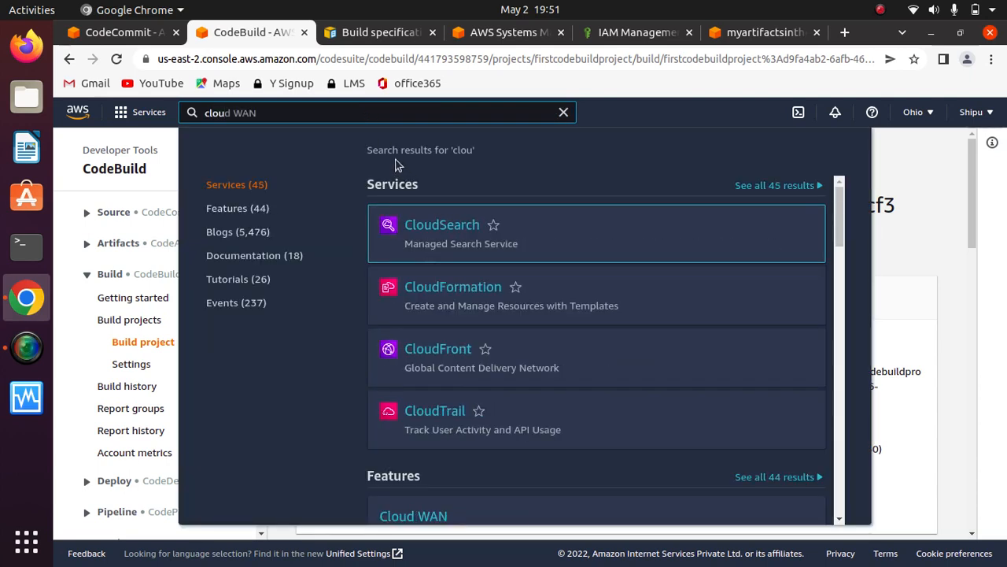
type("watch")
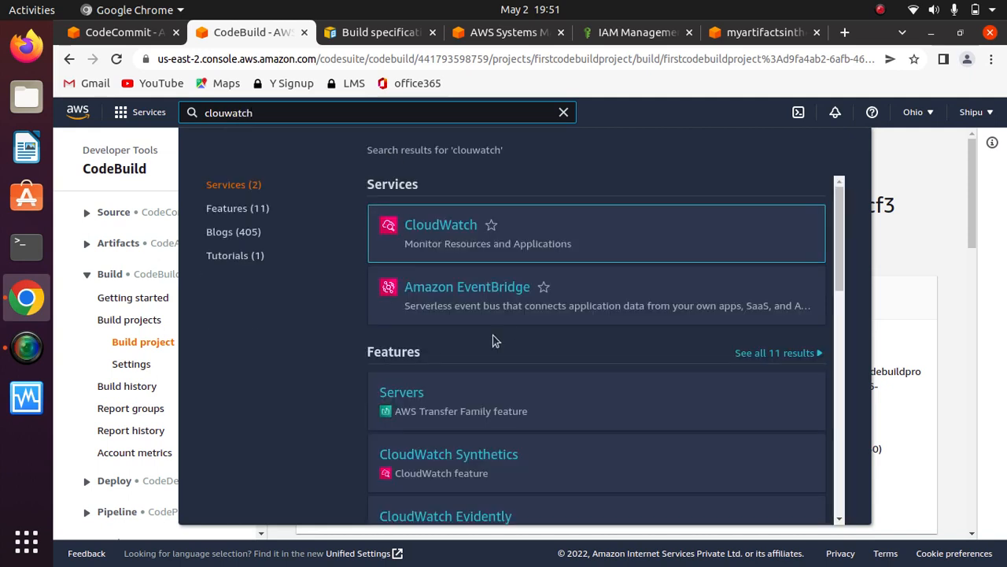
right_click(454, 228)
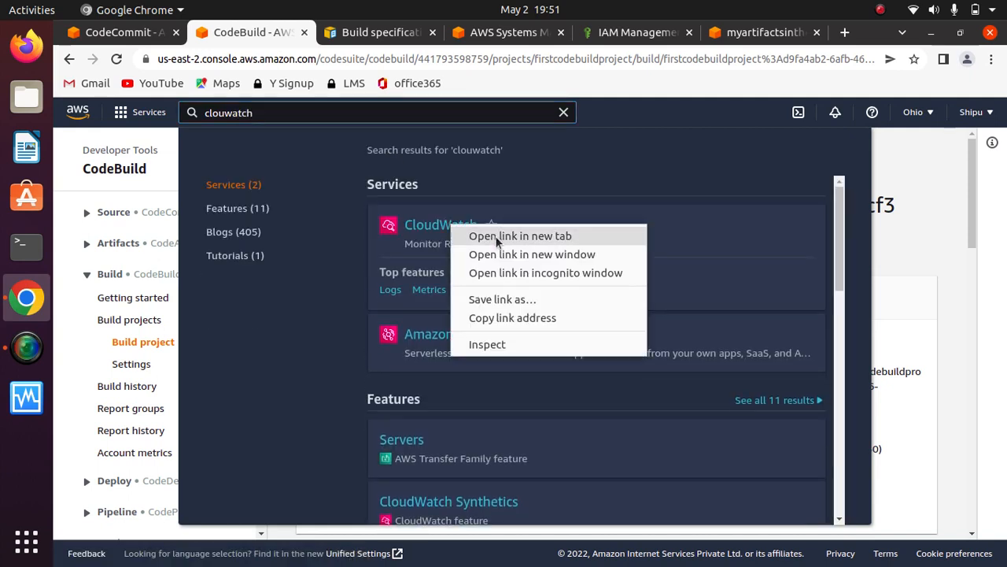
left_click(480, 234)
left_click(333, 33)
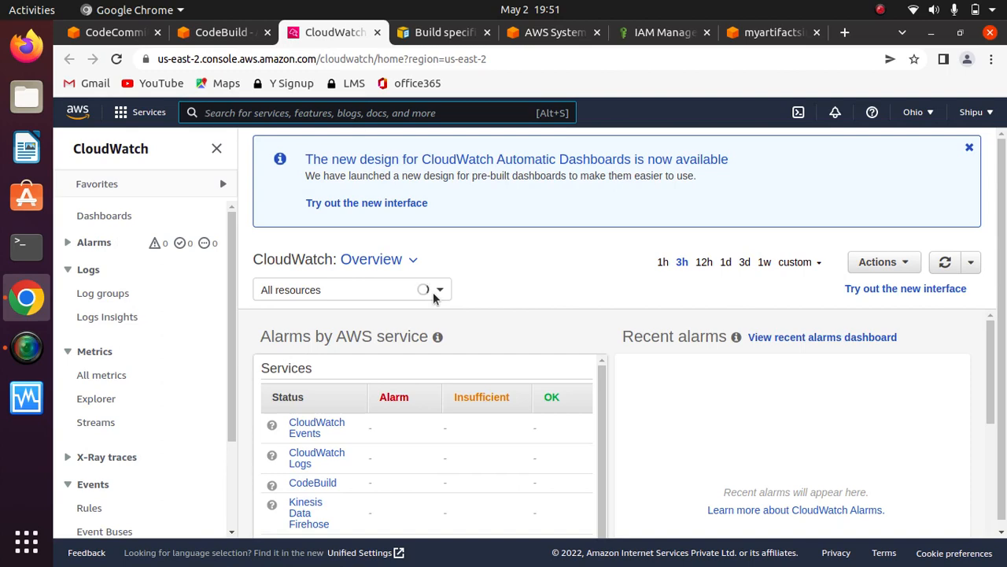
- Open the log settings of firstcodebuildproject in CodeBuild and check the CloudWatch logs option
left_click(209, 36)
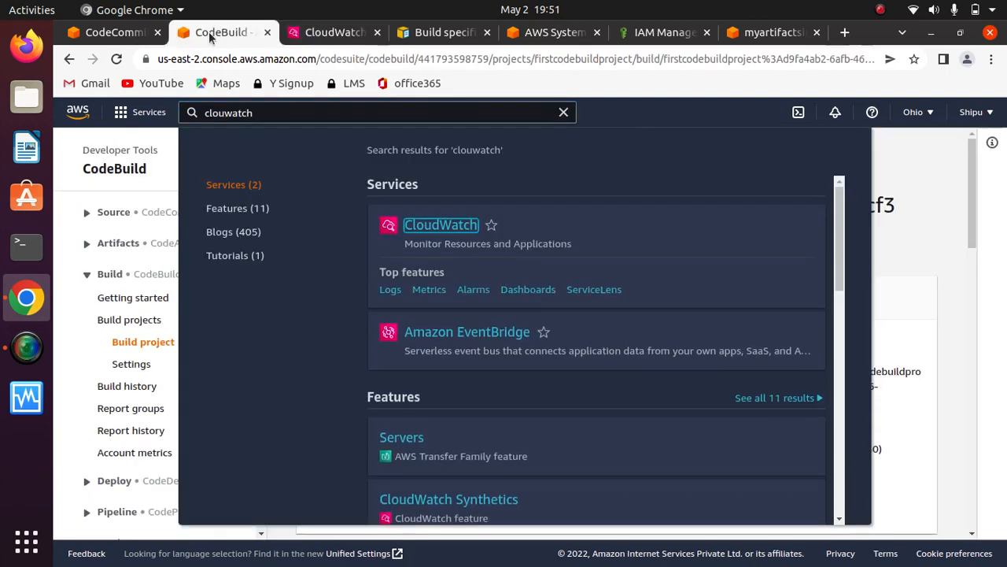
left_click(141, 178)
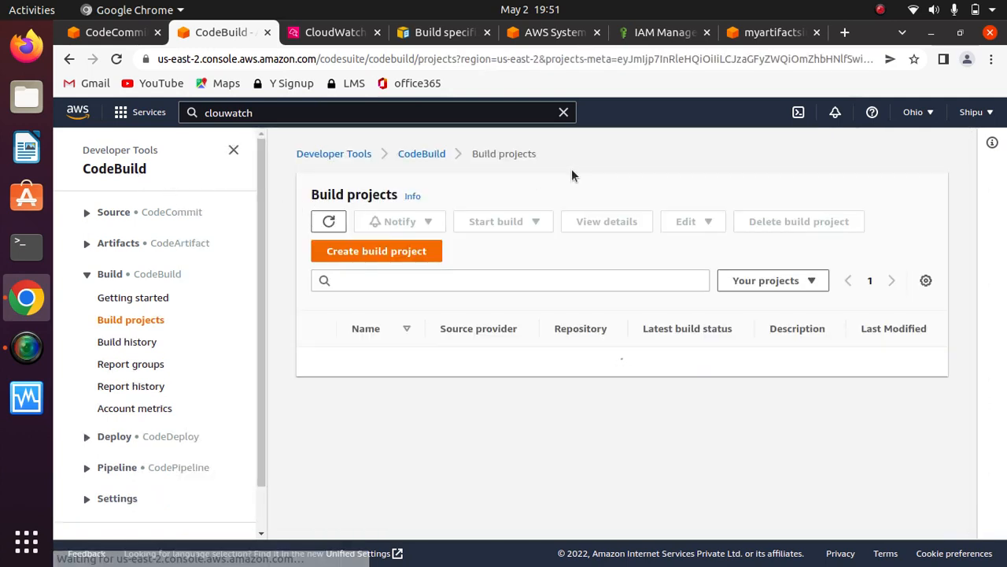
left_click(315, 365)
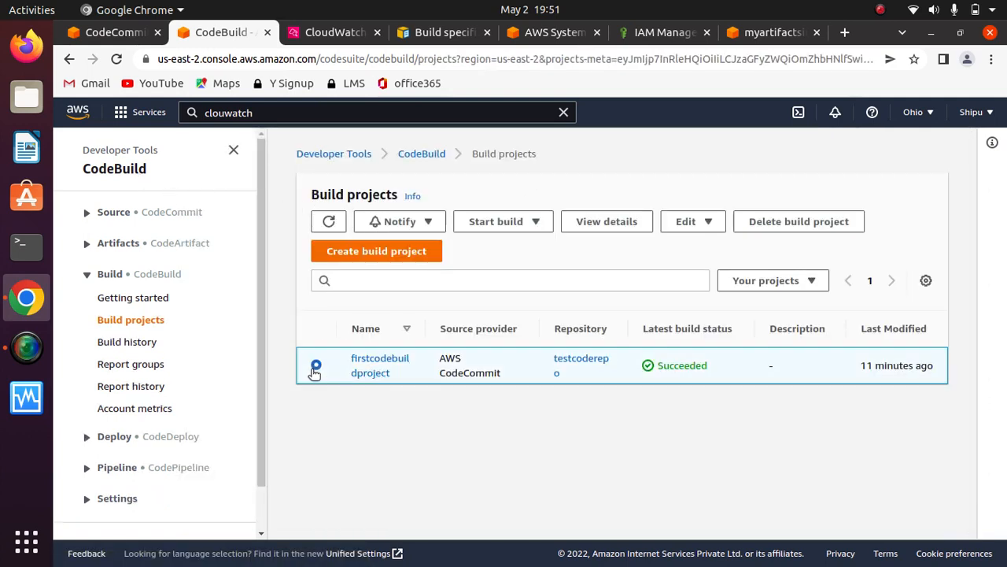
left_click(697, 223)
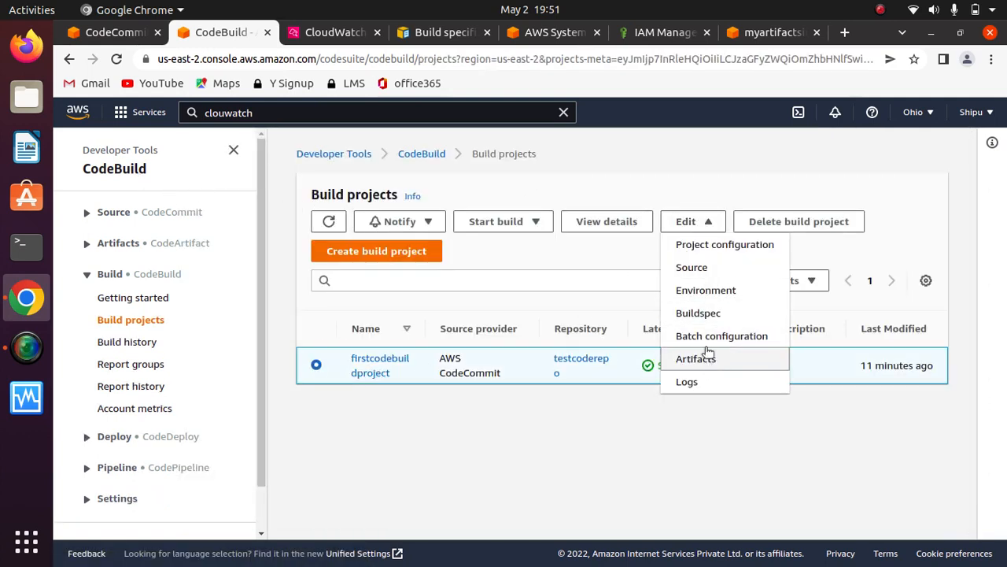
left_click(689, 382)
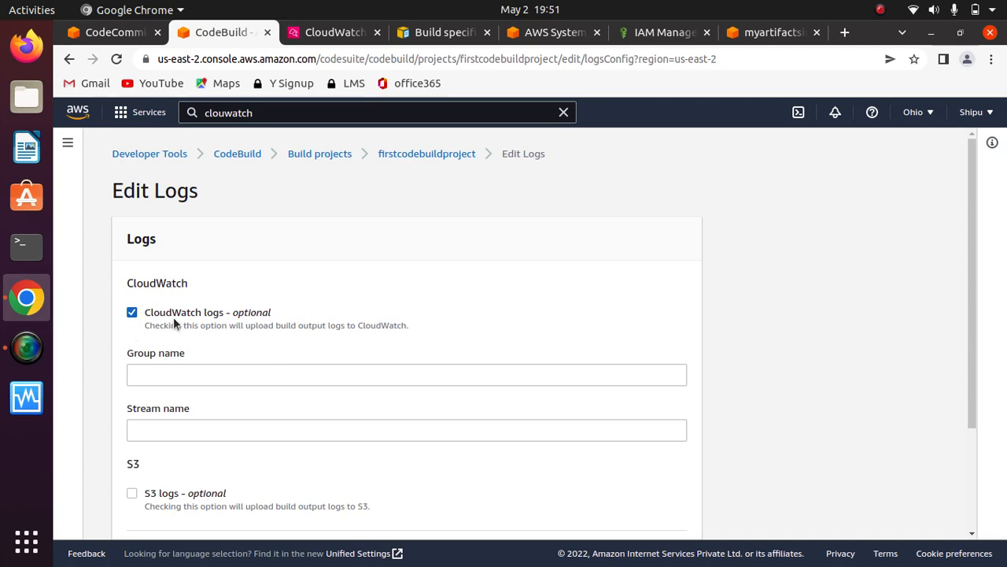
left_click_drag(278, 307, 143, 314)
left_click(268, 342)
- Switch to CloudWatch, open the /aws/codebuild/firstcodebuildproject log group and view its log streams
left_click(329, 34)
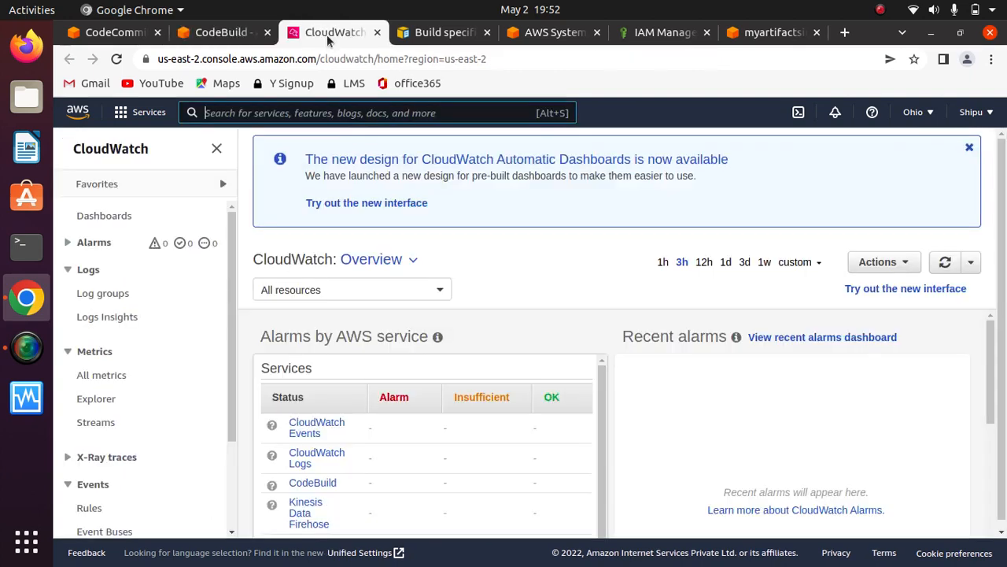
left_click(100, 293)
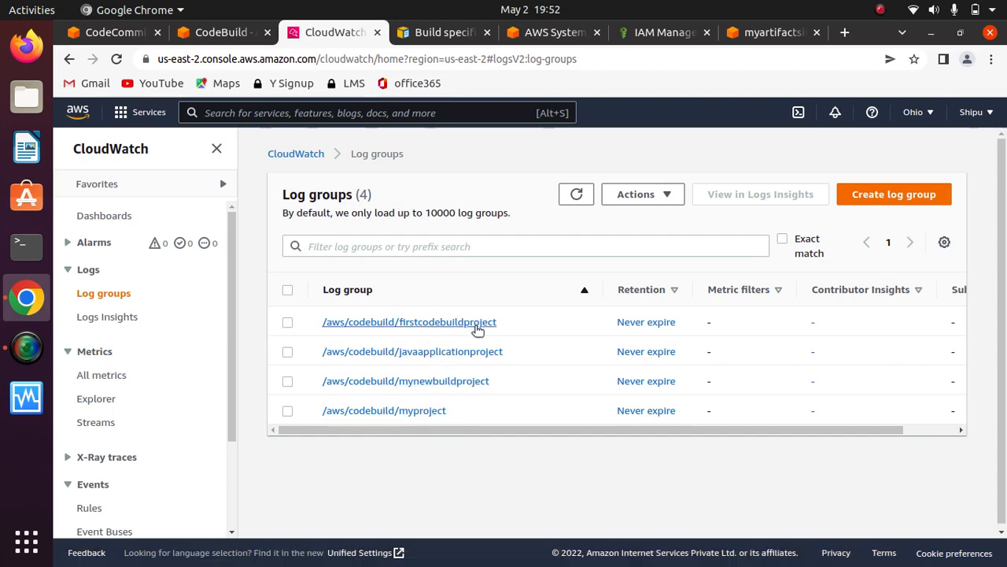
left_click(391, 323)
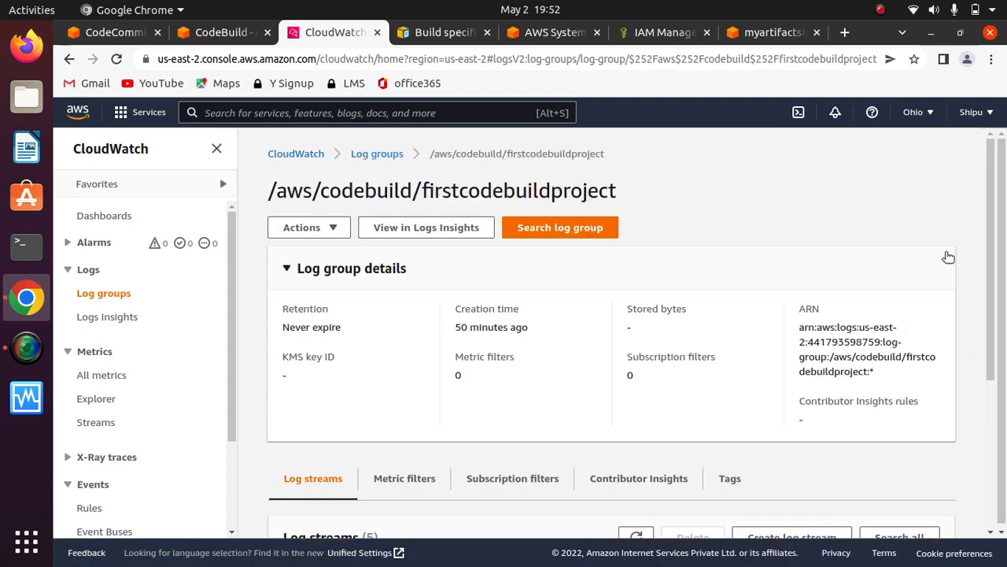
scroll(975, 360, "down", 3)
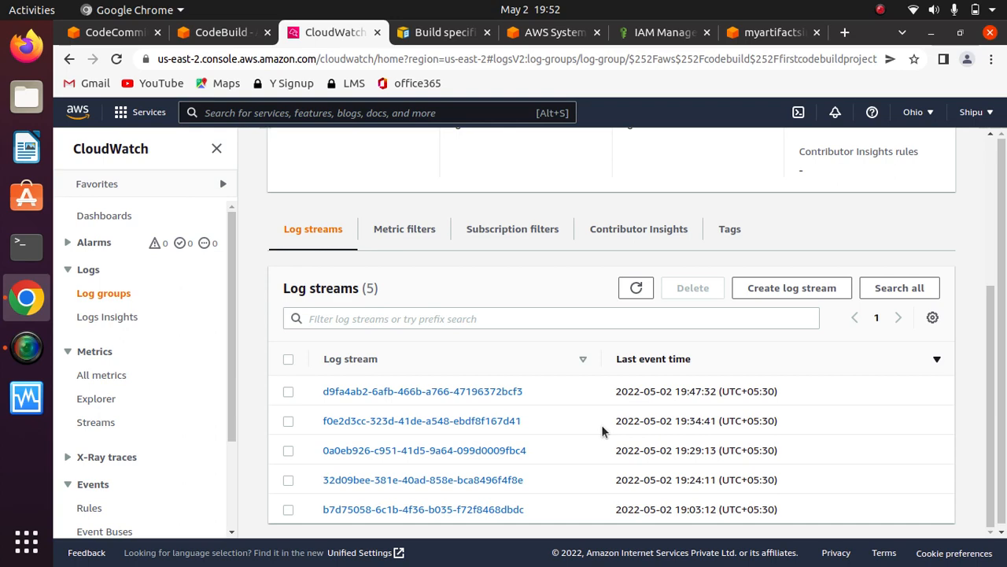
- Reopen the firstcodebuildproject log group from the log groups list and examine the events of its most recent log stream
left_click(108, 293)
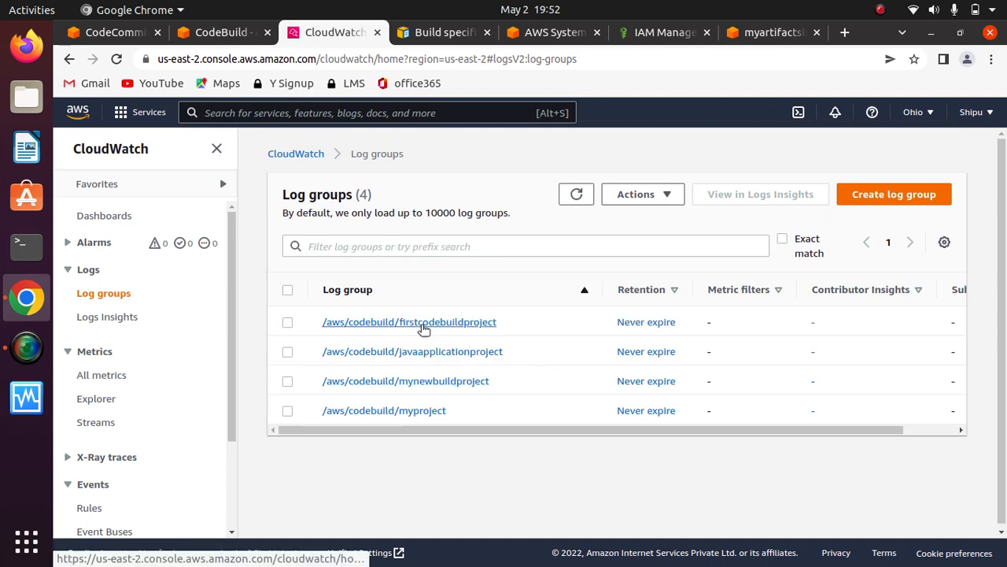
left_click(421, 321)
scroll(834, 437, "down", 3)
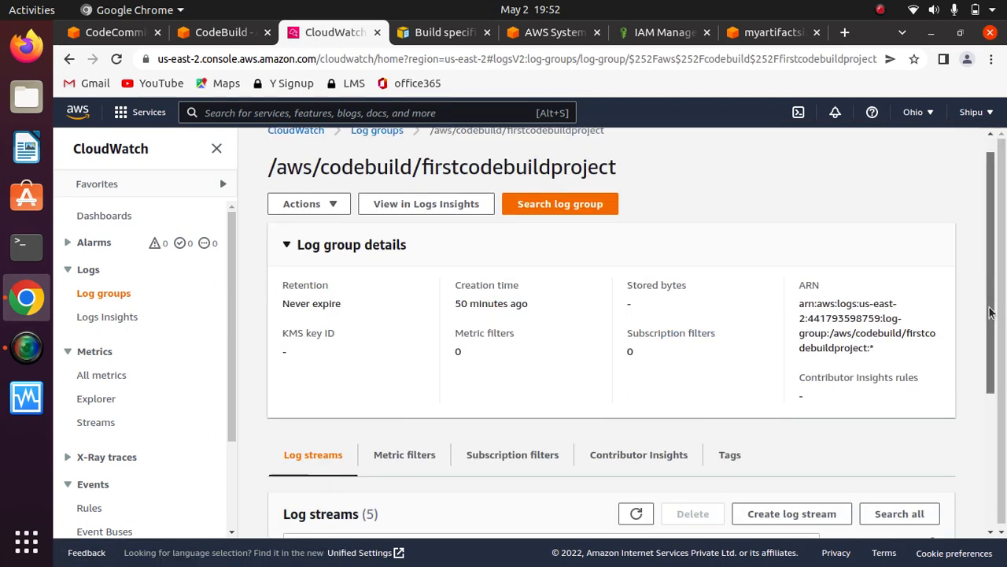
left_click(412, 392)
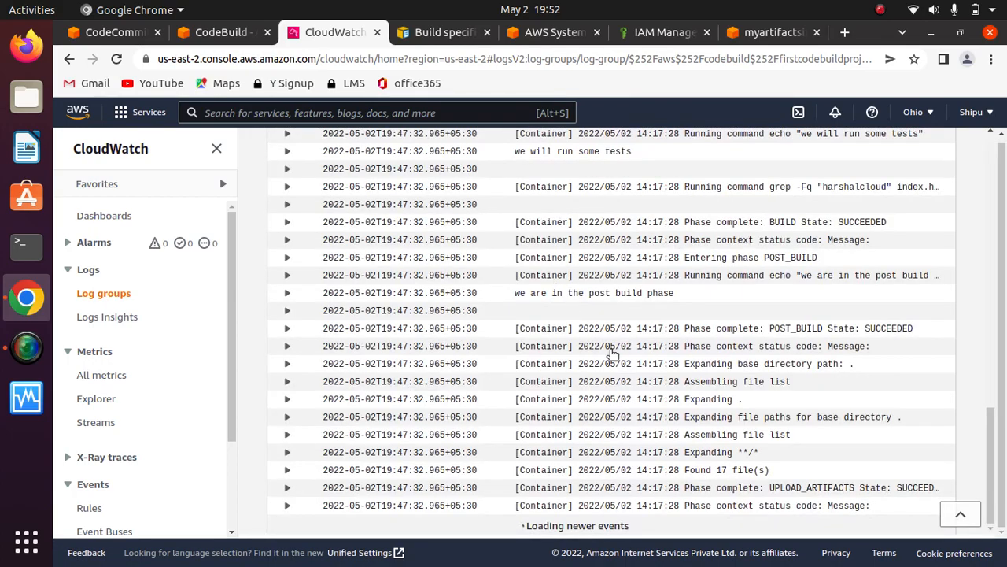
left_click_drag(993, 466, 994, 425)
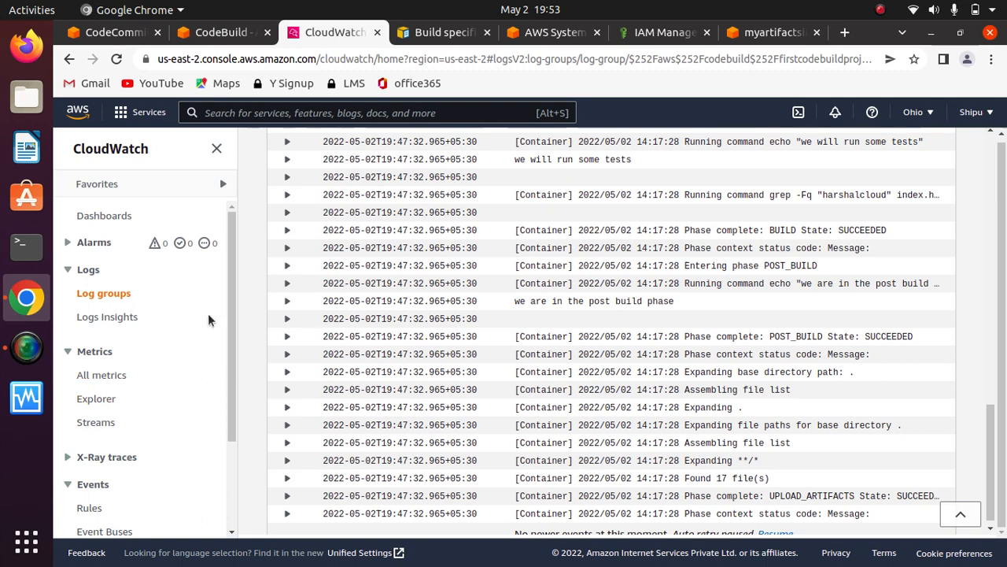
- Open the list of all CloudWatch metrics and view the automatic dashboard for CodeBuild
left_click_drag(226, 275, 228, 319)
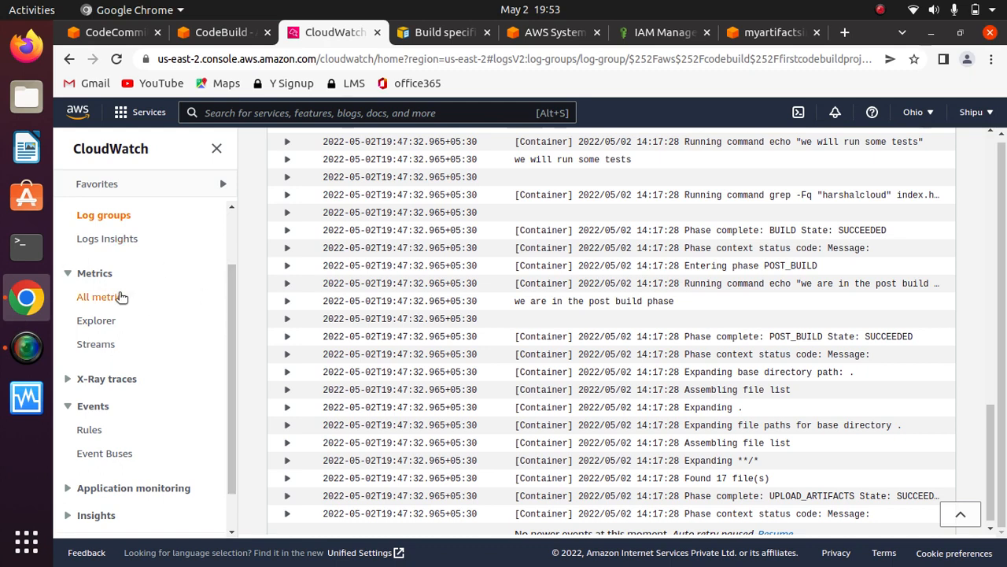
left_click(102, 299)
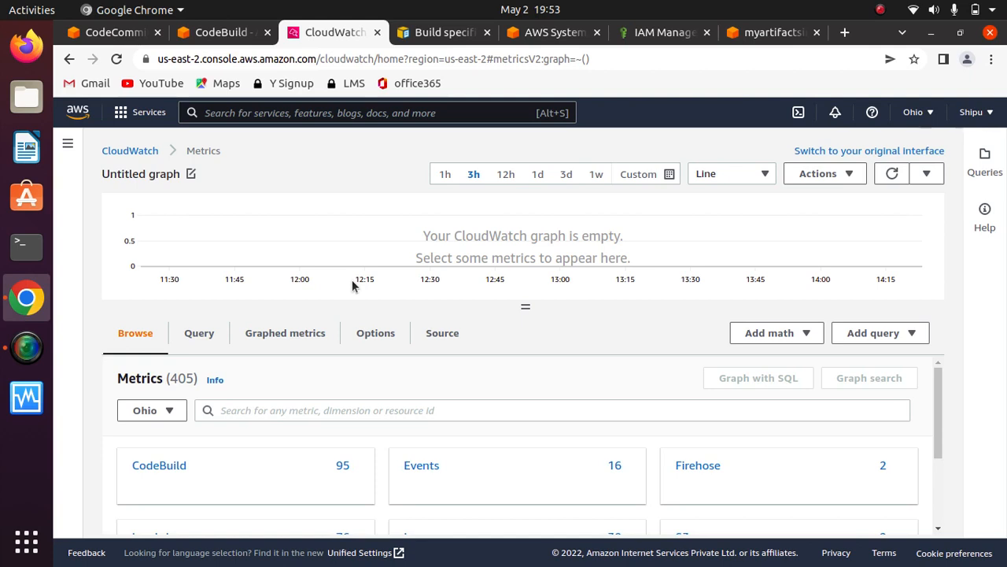
mouse_move(278, 465)
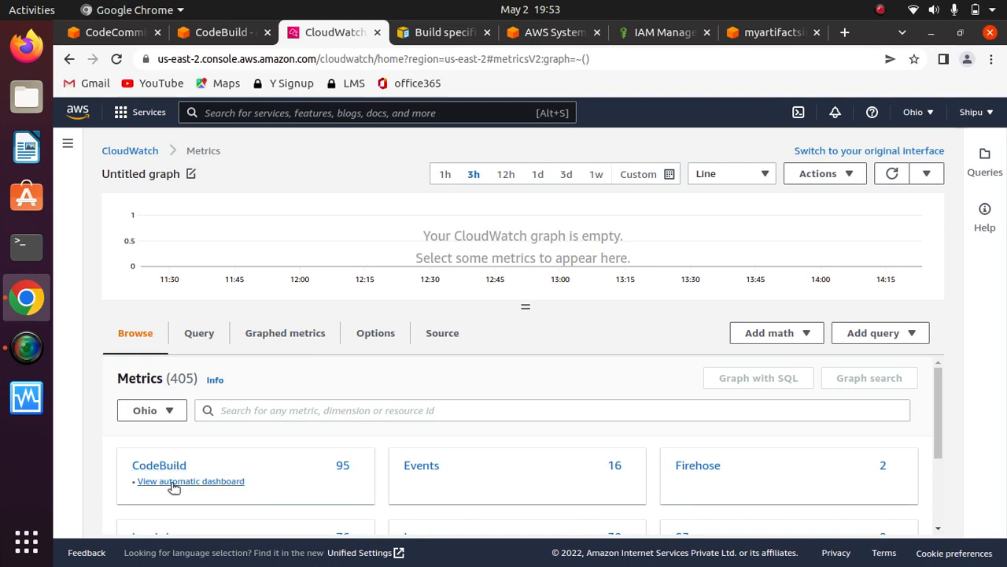
left_click(211, 482)
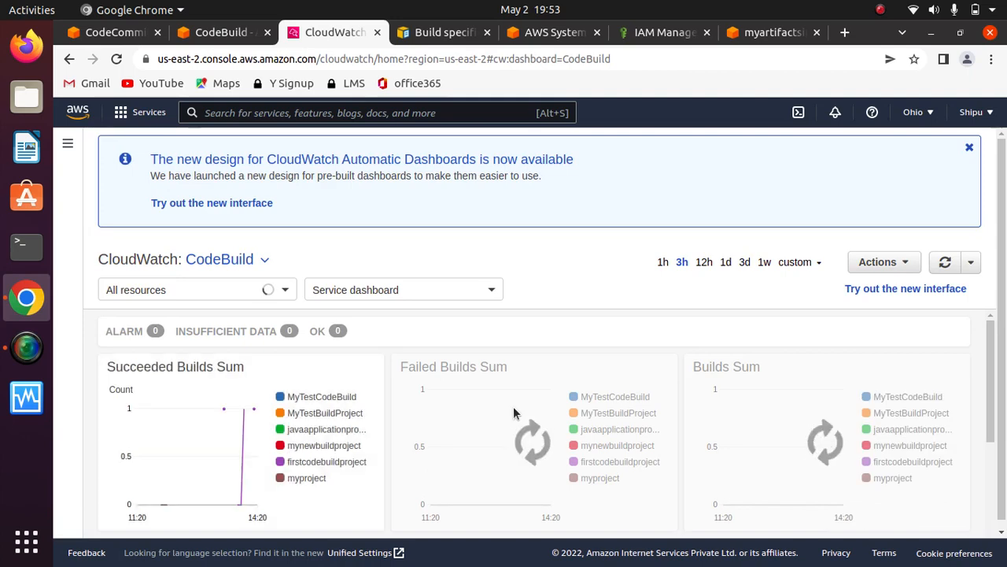
- Examine the Succeeded Builds, Failed Builds, Builds and Duration Average graphs for firstcodebuildproject on the CodeBuild dashboard
scroll(994, 437, "down", 1)
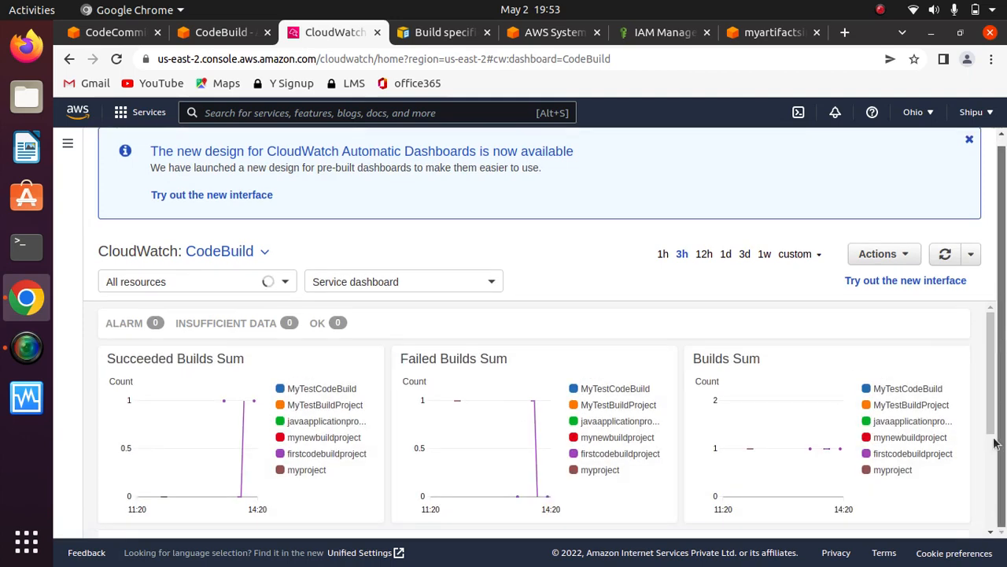
mouse_move(991, 367)
left_mouse_down()
mouse_move(991, 413)
mouse_move(992, 369)
left_mouse_up()
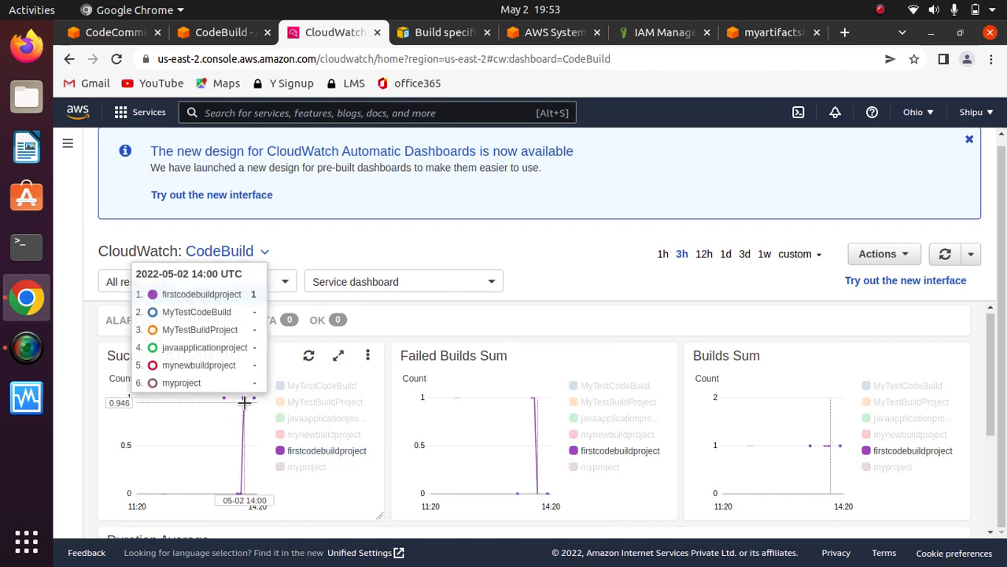
mouse_move(990, 331)
left_mouse_down()
mouse_move(990, 395)
mouse_move(990, 340)
left_mouse_up()
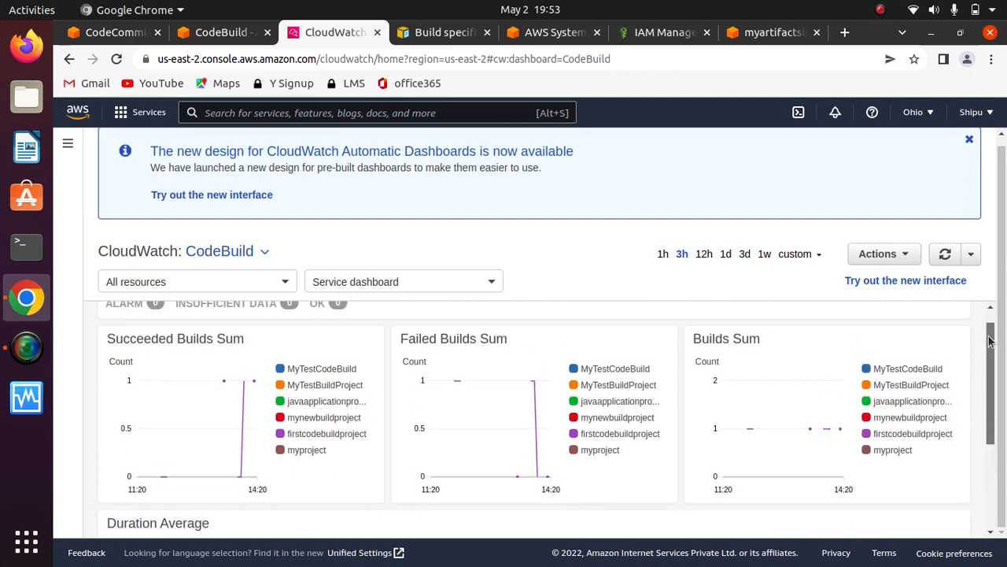
mouse_move(245, 382)
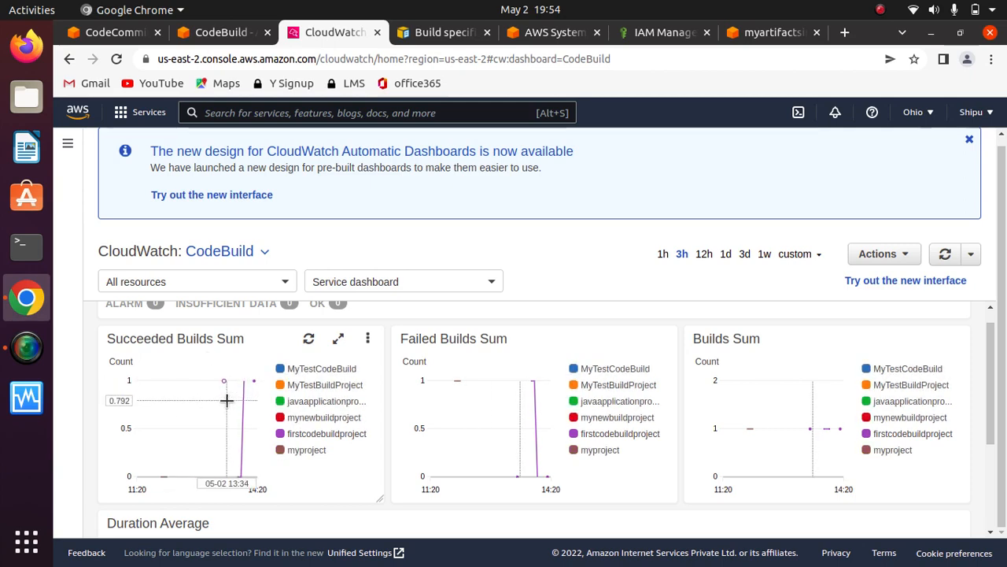
mouse_move(501, 378)
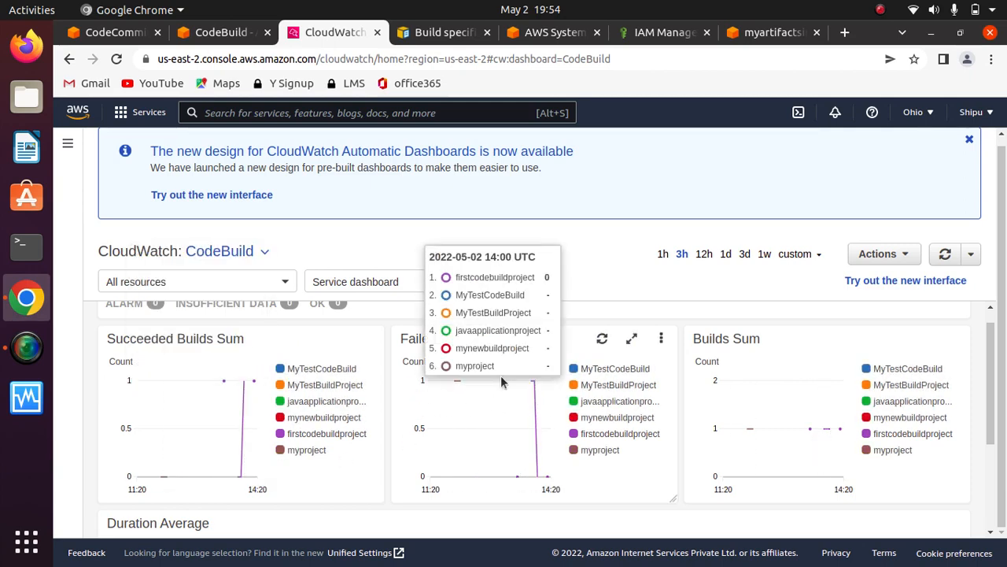
mouse_move(836, 422)
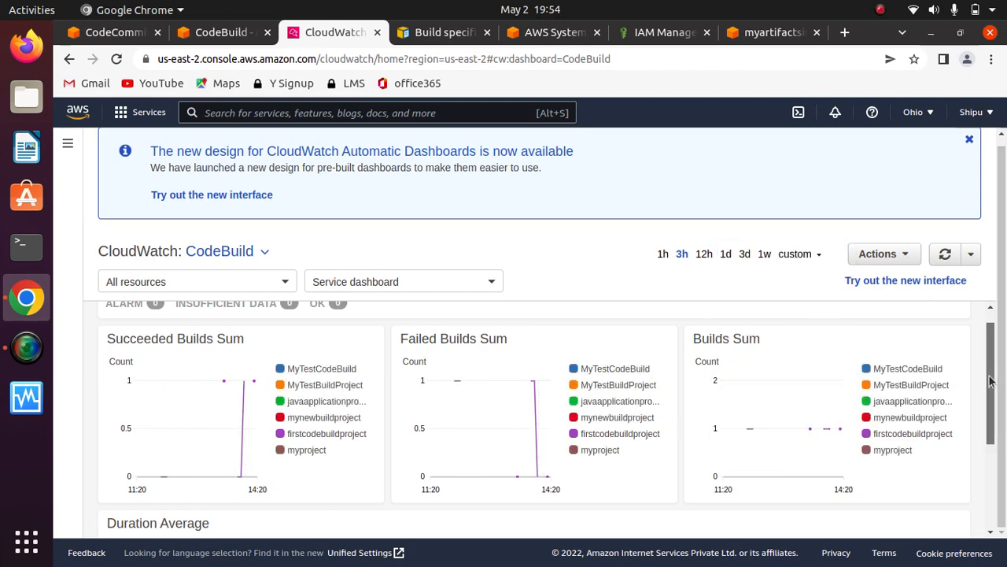
left_click_drag(990, 381, 989, 472)
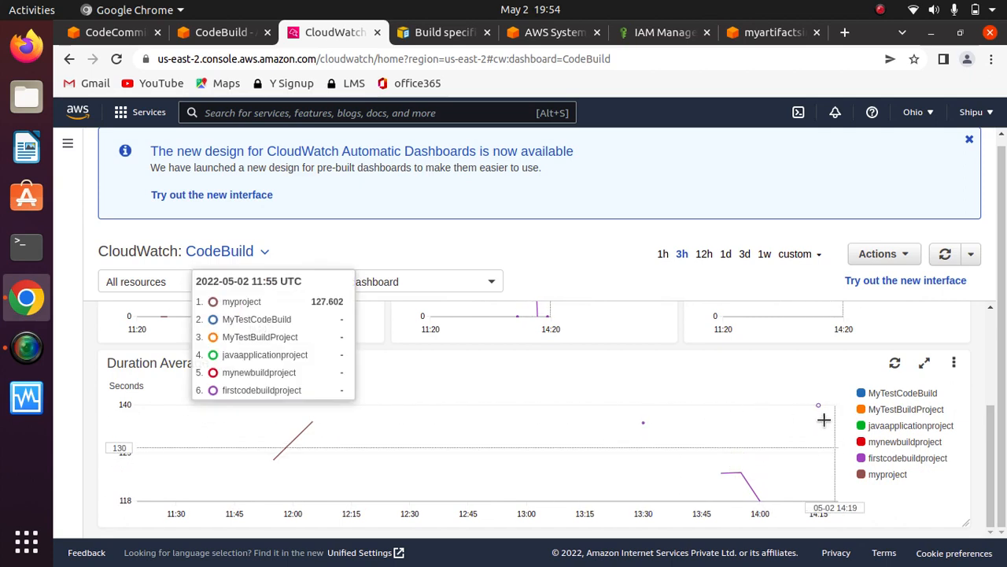
left_click_drag(1003, 465, 1006, 381)
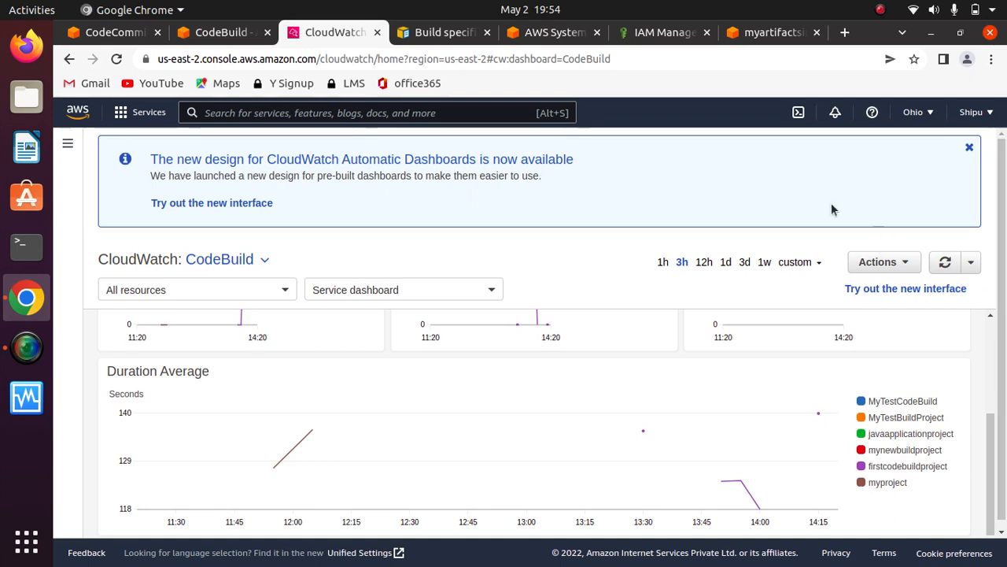
- Open the CloudWatch Events rules list, staying in CloudWatch Events instead of EventBridge, and start creating a rule
left_click(291, 115)
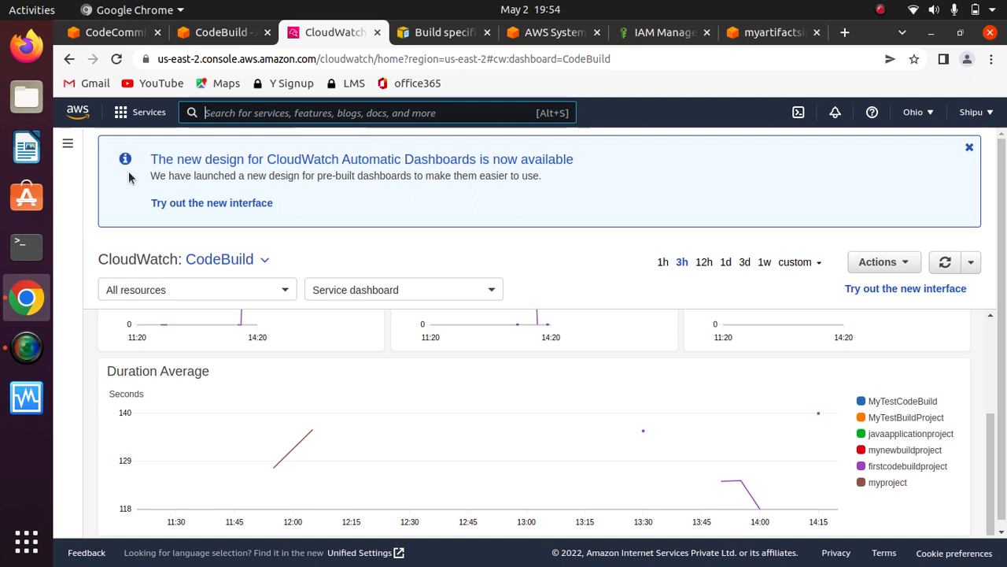
left_click(68, 144)
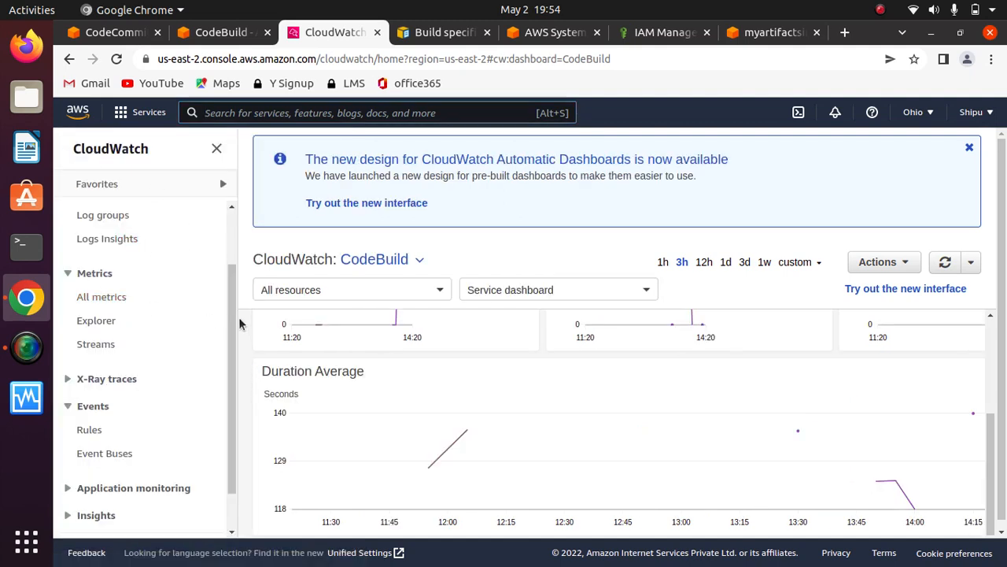
left_click_drag(235, 316, 229, 415)
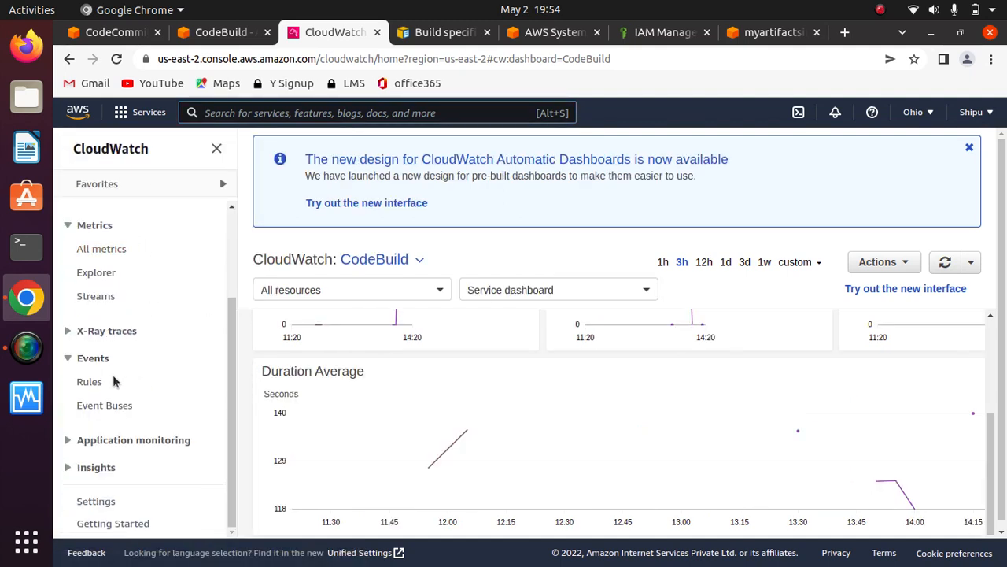
left_click(86, 382)
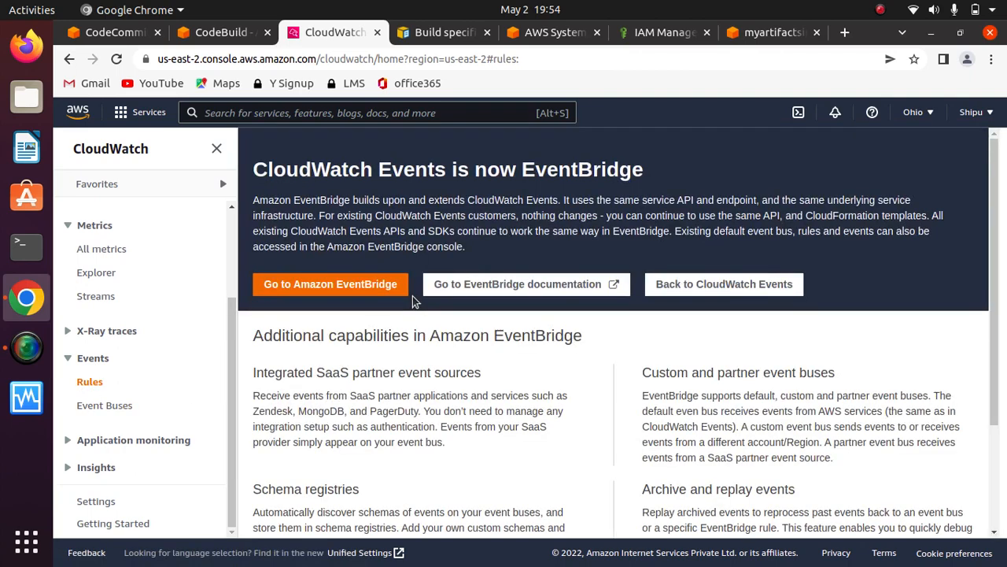
left_click(708, 286)
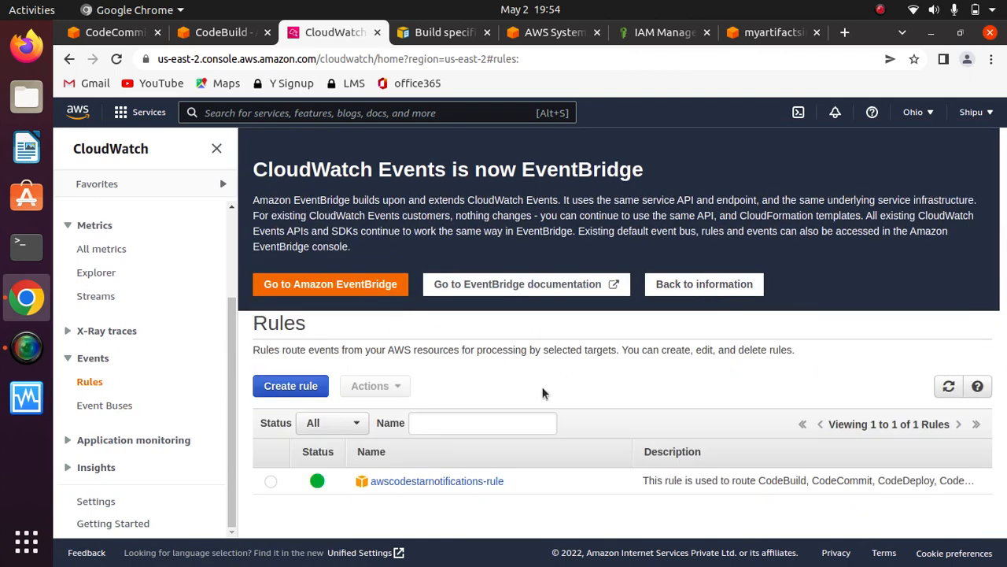
left_click(291, 386)
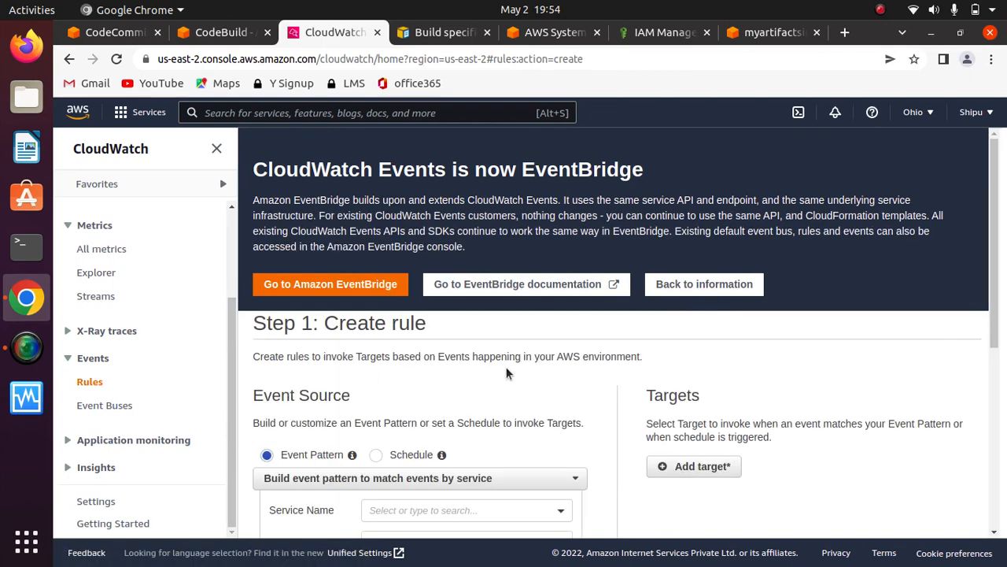
- Set the rule's event source to a schedule with a fixed rate of 1 hour
left_click_drag(992, 280, 984, 360)
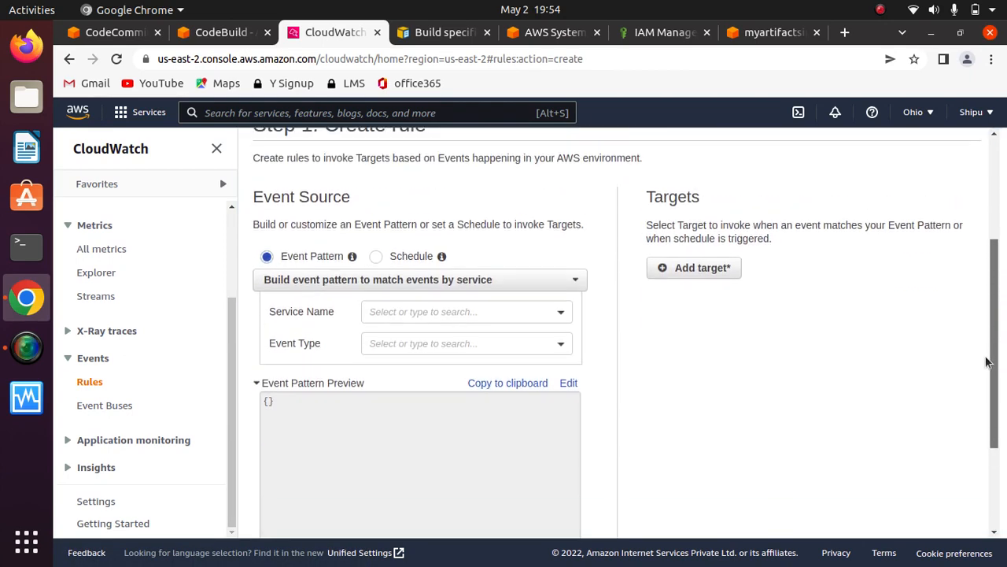
left_click(376, 259)
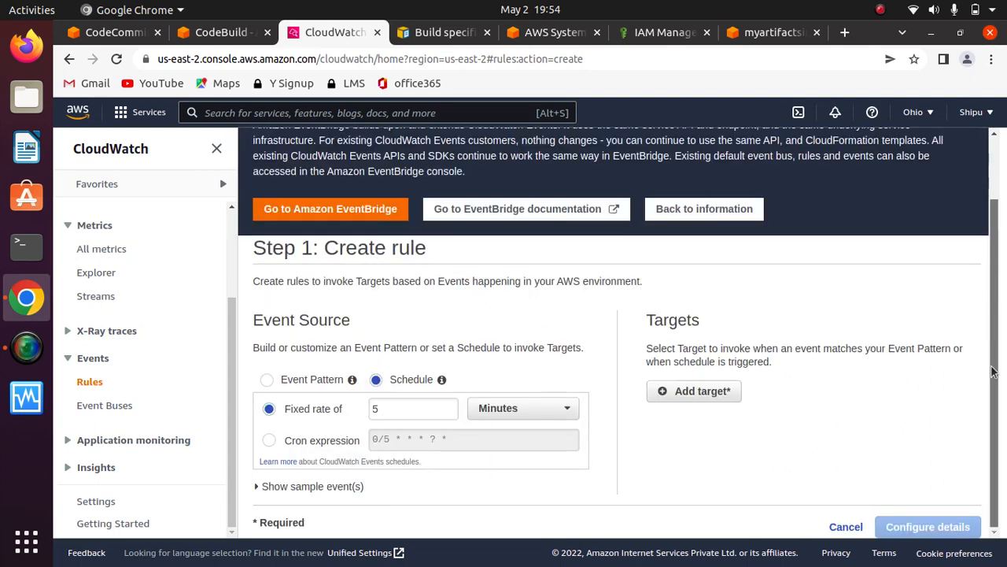
left_click(521, 417)
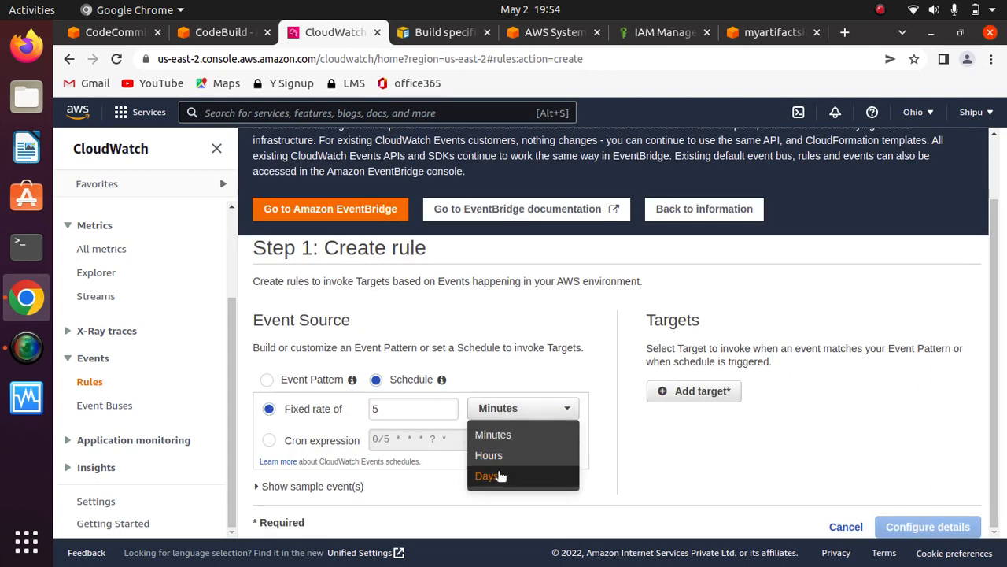
left_click(489, 455)
left_click_drag(387, 409, 333, 407)
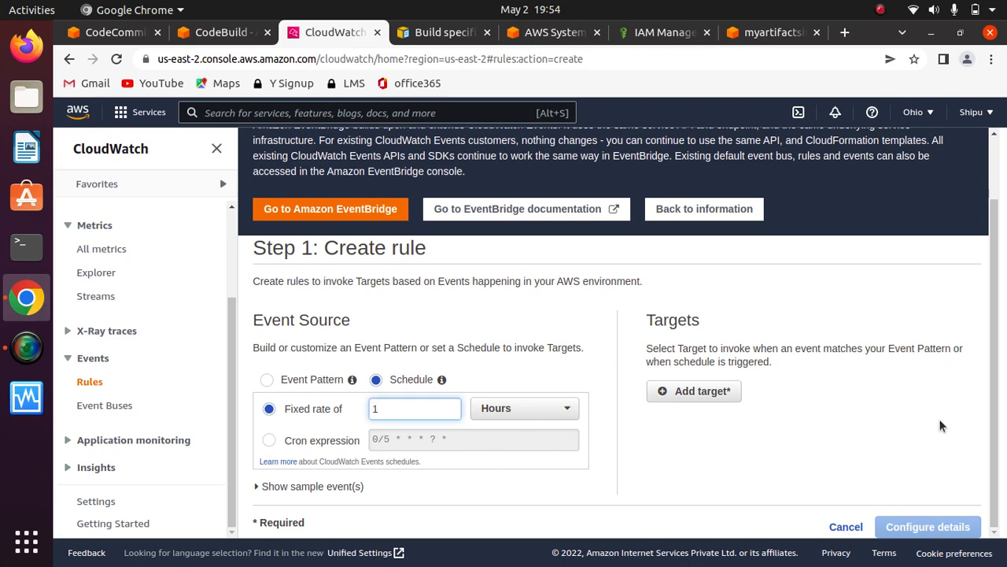
left_click(905, 434)
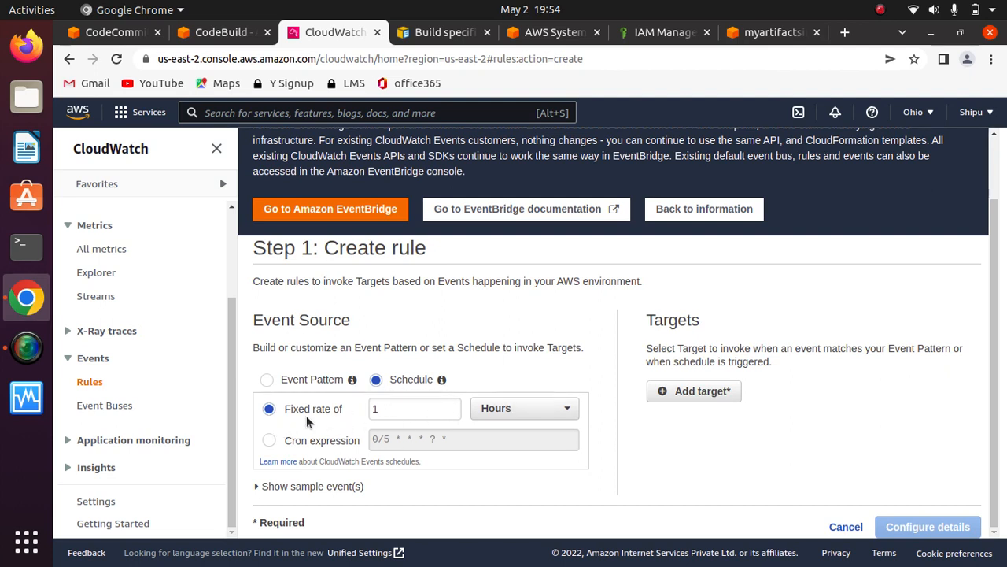
- Add a CodeBuild project as the rule's target and review its project ARN and role settings
left_click(717, 398)
left_click(751, 388)
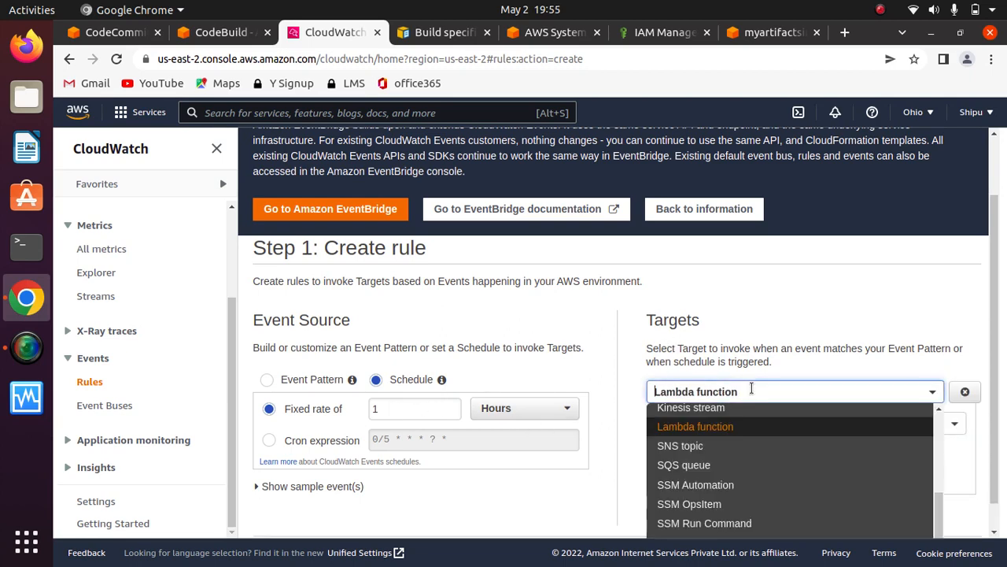
type("codebuild")
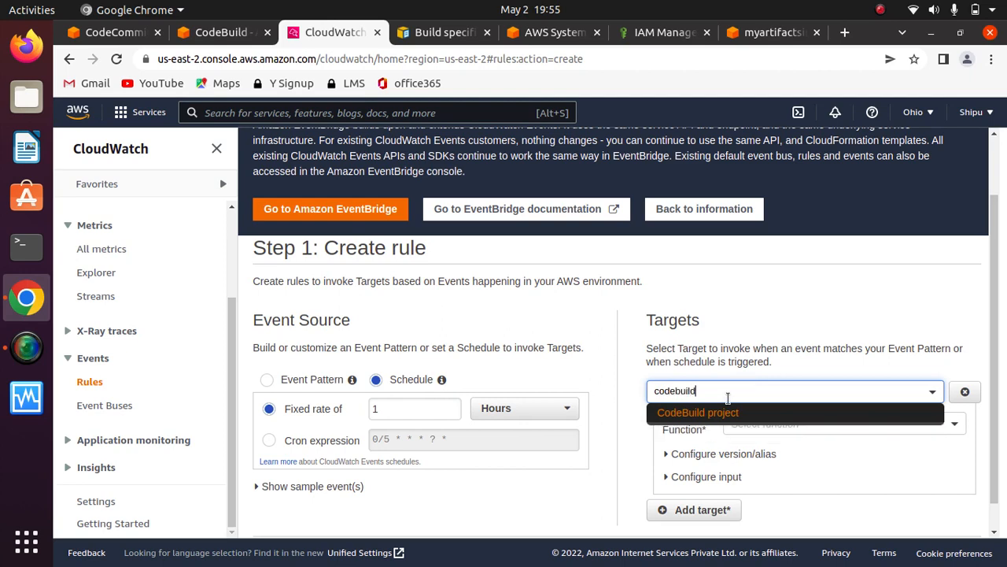
left_click(698, 414)
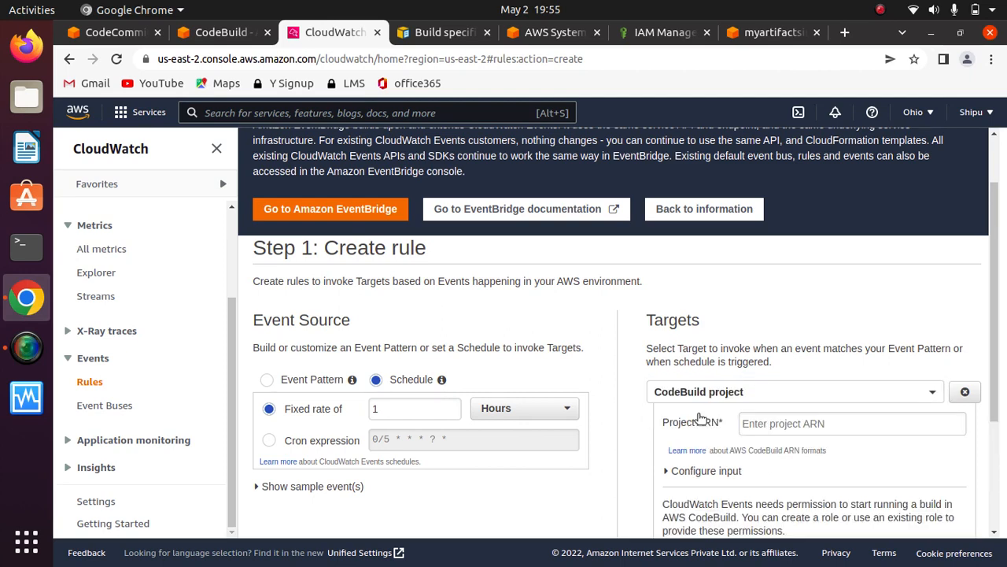
left_click(777, 423)
scroll(984, 362, "down", 1)
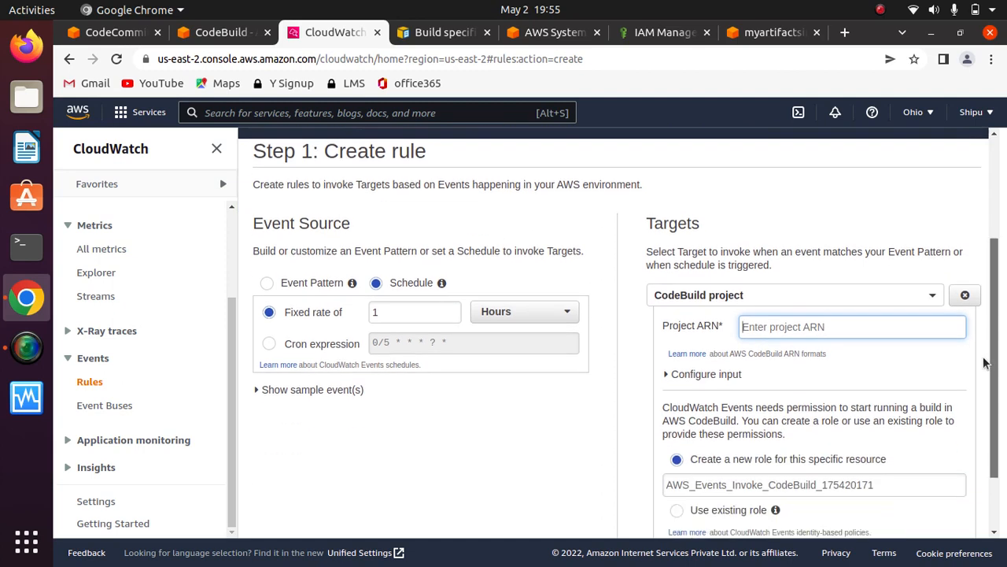
scroll(984, 362, "down", 1)
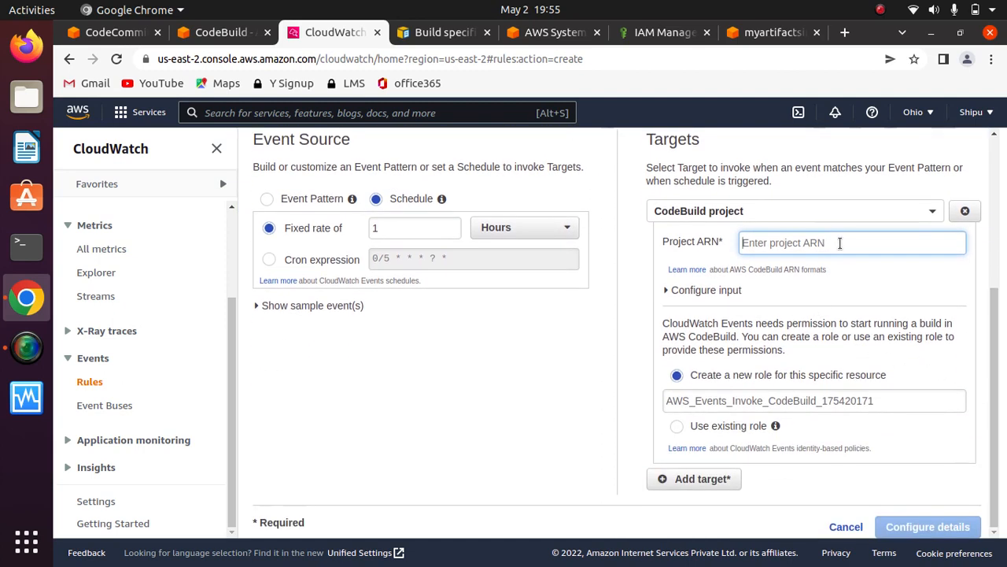
left_click(799, 301)
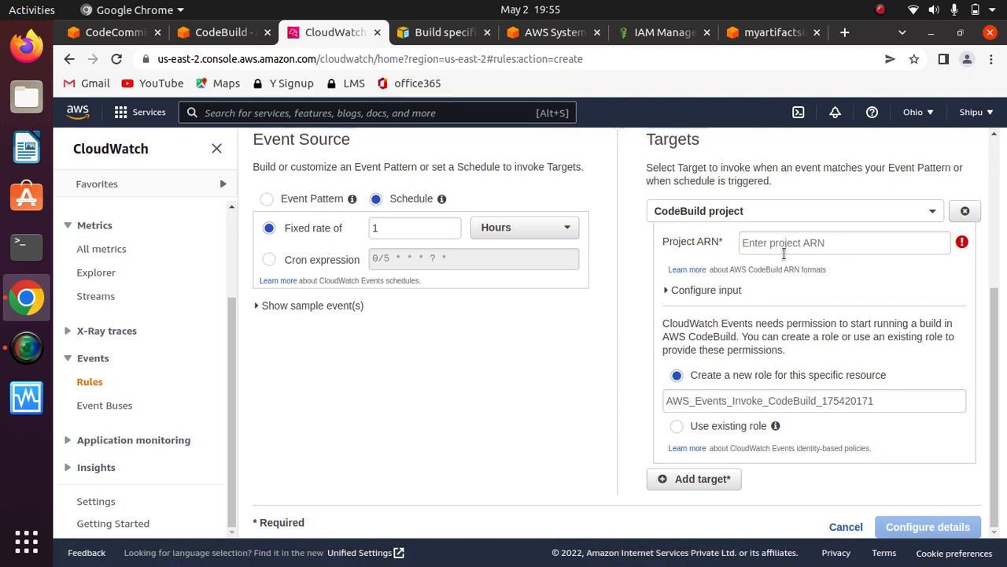
- Review the CloudWatch, S3 and service role options on firstcodebuildproject's Edit Logs page
left_click(224, 32)
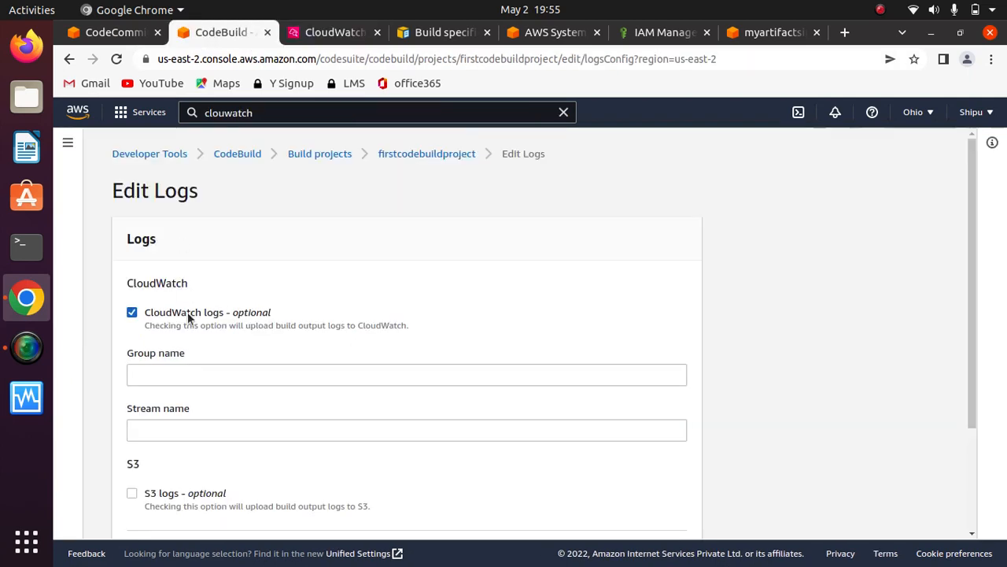
scroll(951, 427, "down", 3)
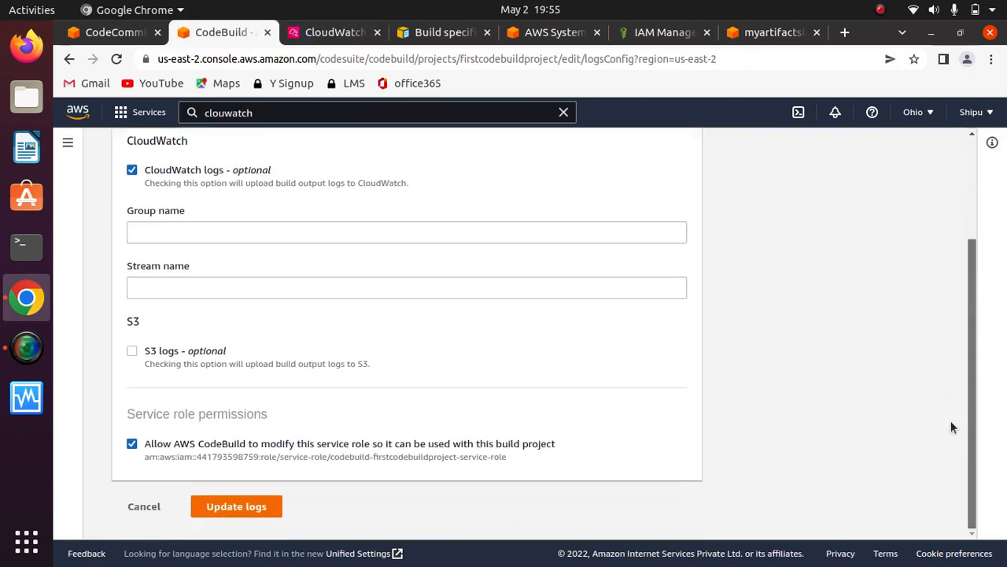
scroll(948, 397, "up", 3)
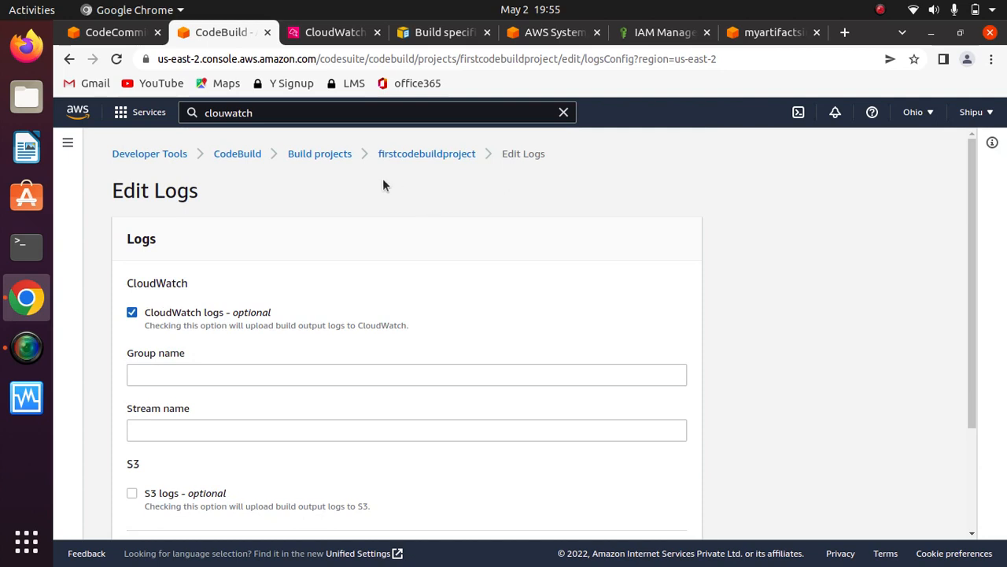
- Open the notification rules in CodeBuild's settings and review the rules and notification rule targets
left_click(240, 156)
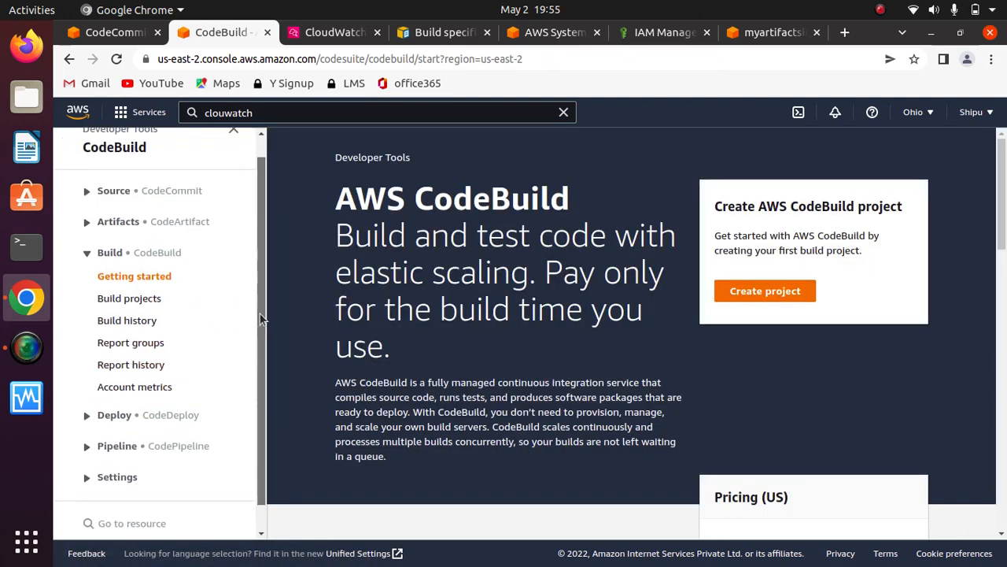
scroll(262, 273, "down", 1)
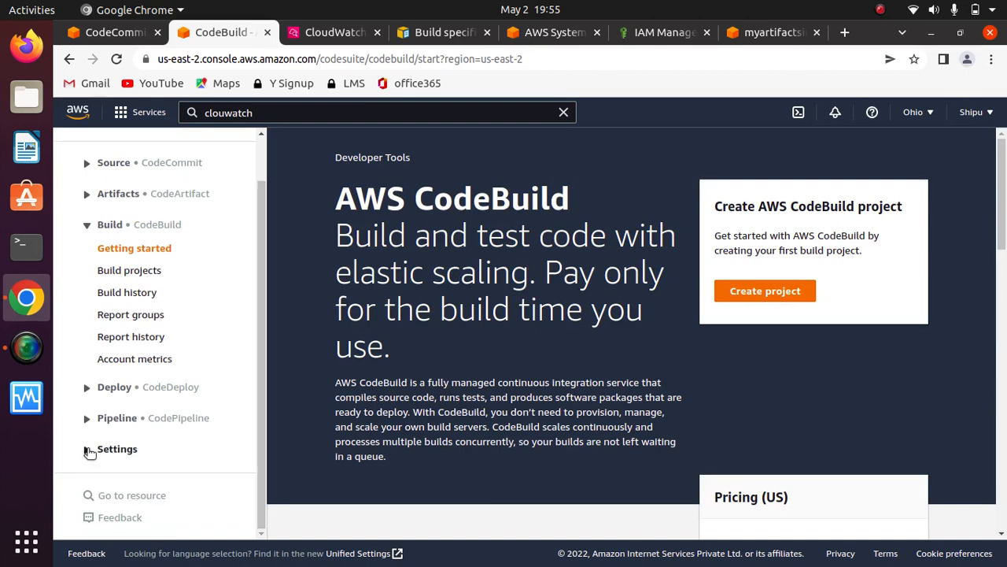
left_click(90, 449)
scroll(258, 413, "down", 1)
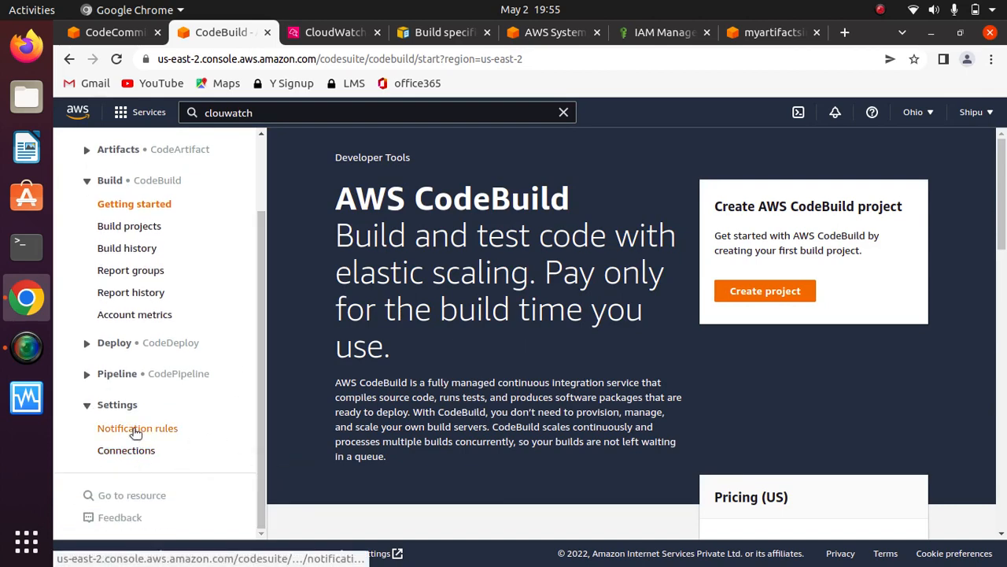
left_click(135, 429)
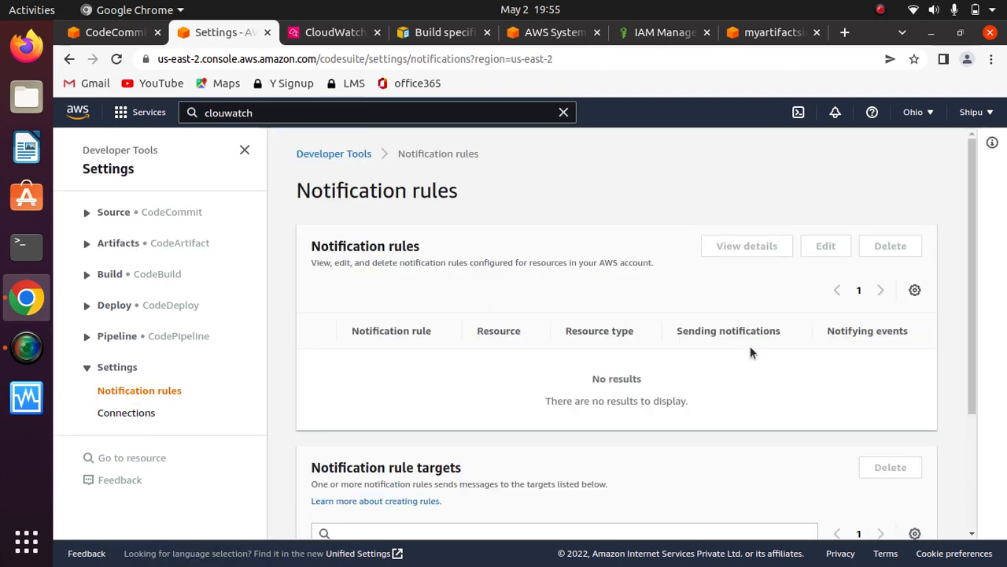
left_click_drag(975, 314, 971, 462)
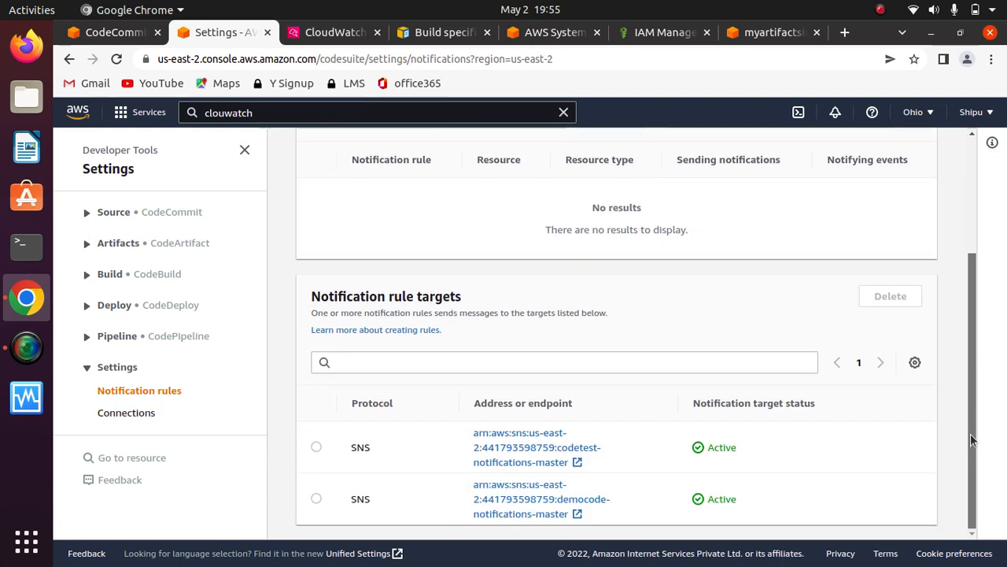
left_click_drag(968, 433, 979, 259)
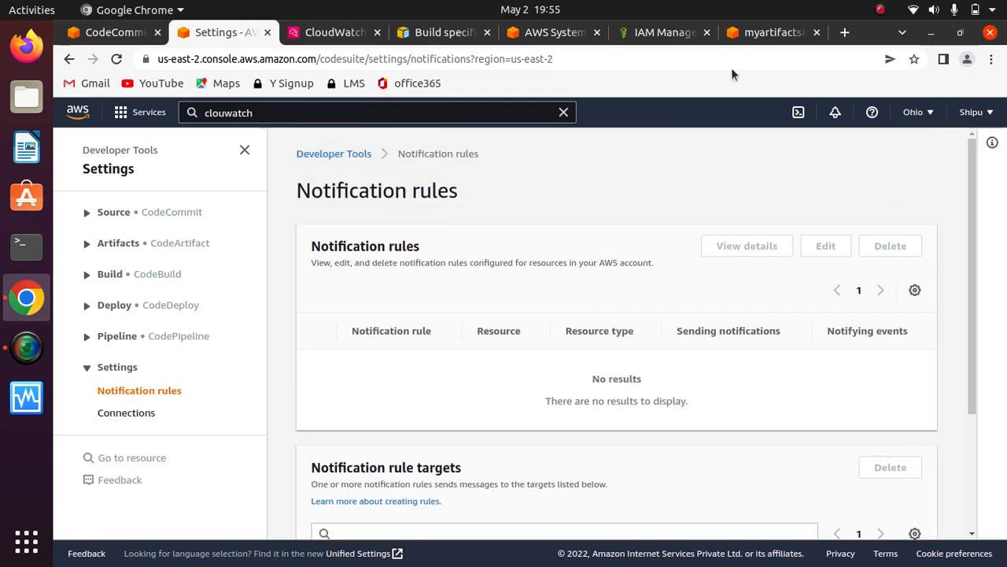
- Open the CodeBuild ARN formats documentation from the CloudWatch rule's target and examine the ARN format for each resource type
left_click(774, 33)
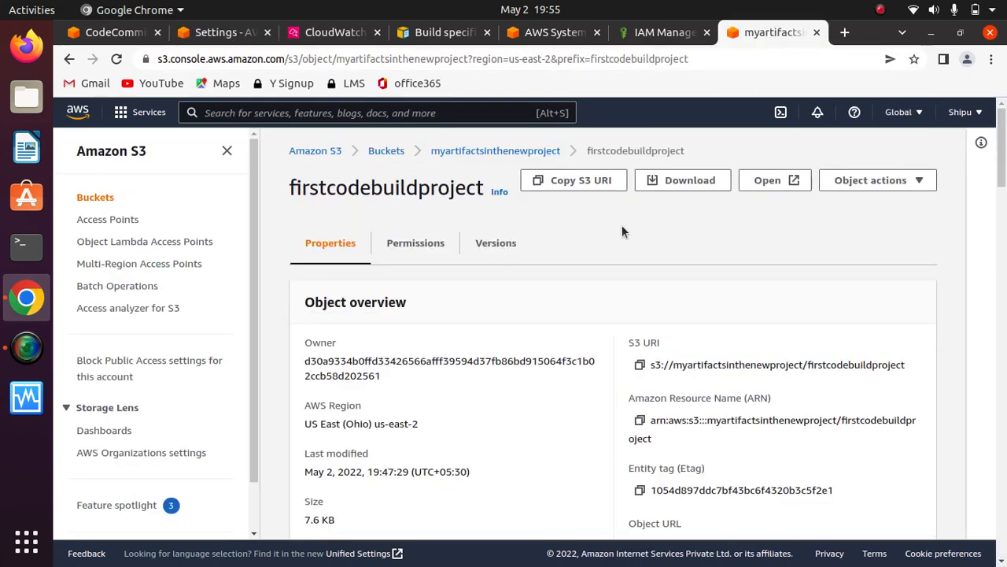
left_click(658, 32)
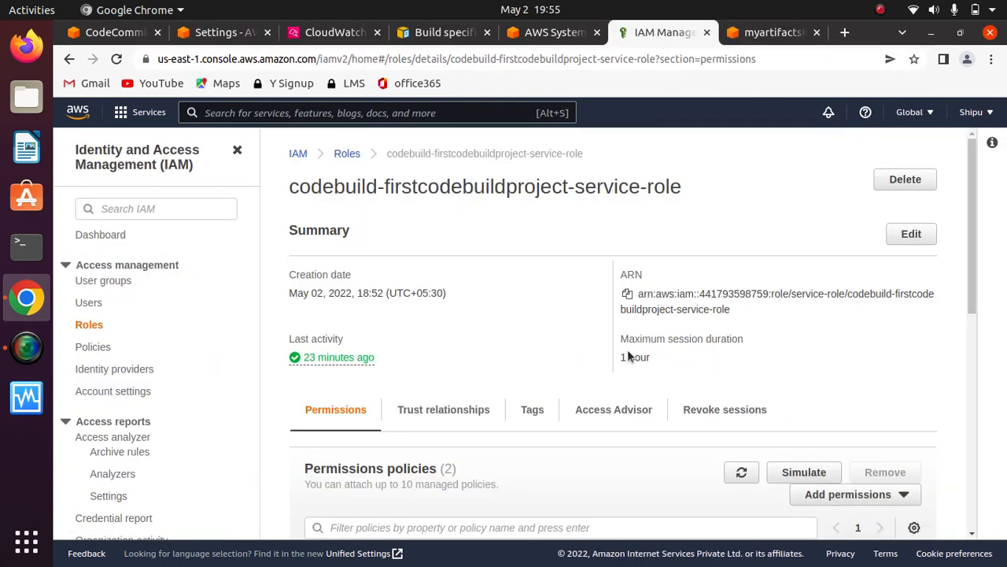
left_click(314, 33)
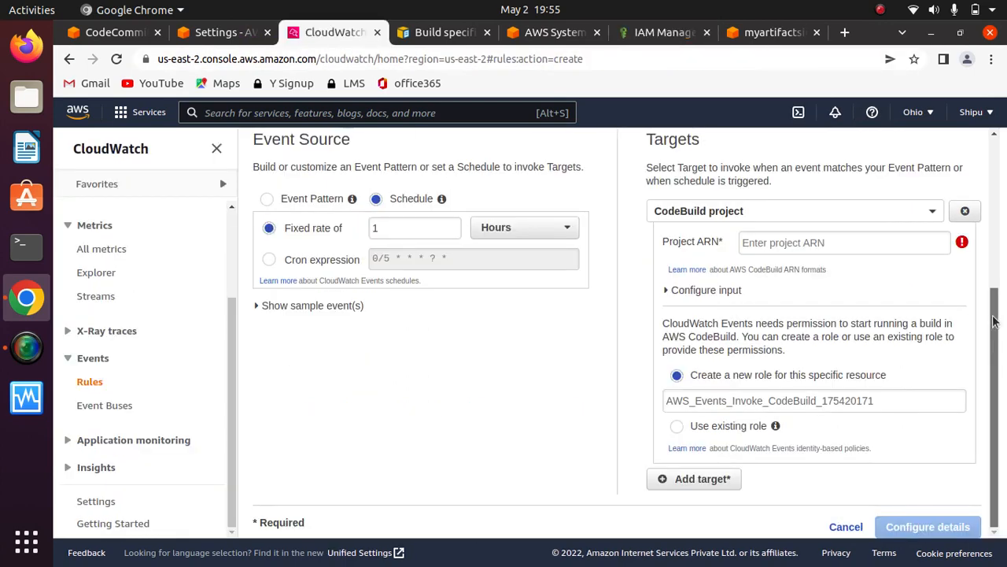
left_click(685, 270)
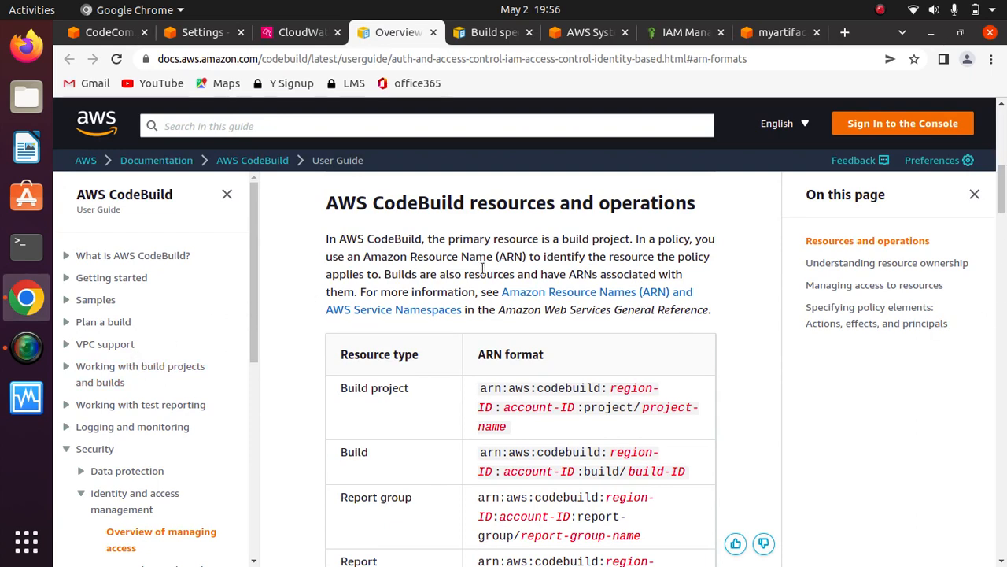
scroll(998, 236, "down", 4)
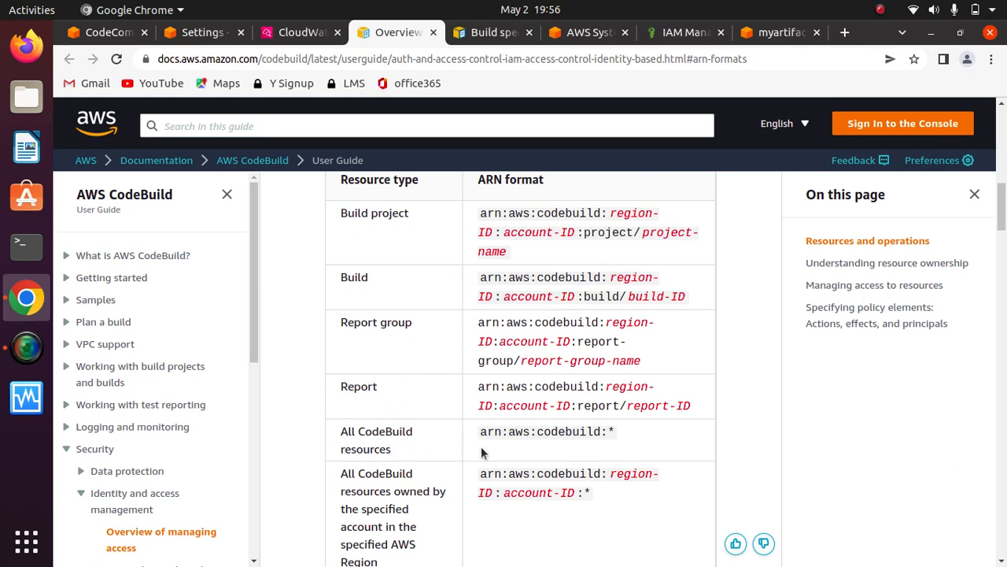
mouse_move(1002, 206)
left_mouse_down()
mouse_move(1001, 263)
mouse_move(1002, 197)
left_mouse_up()
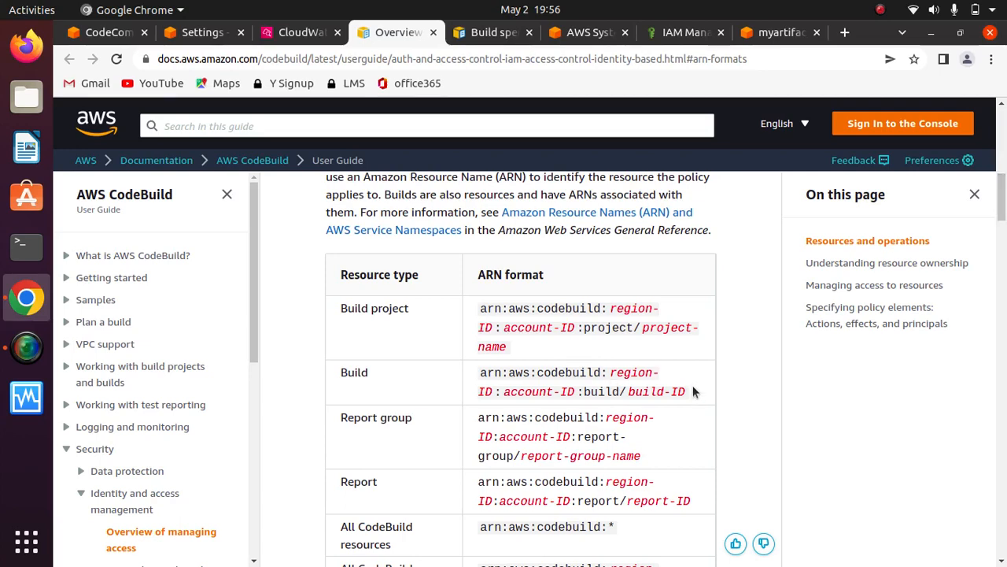
- Copy the build project ARN format from the documentation into the rule target's Project ARN
left_click_drag(525, 340, 473, 310)
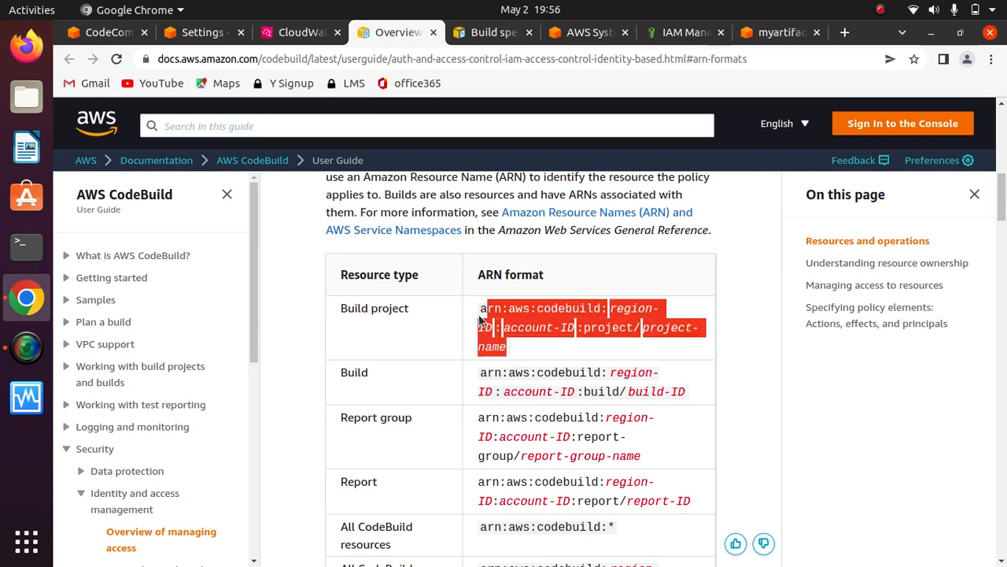
right_click(524, 316)
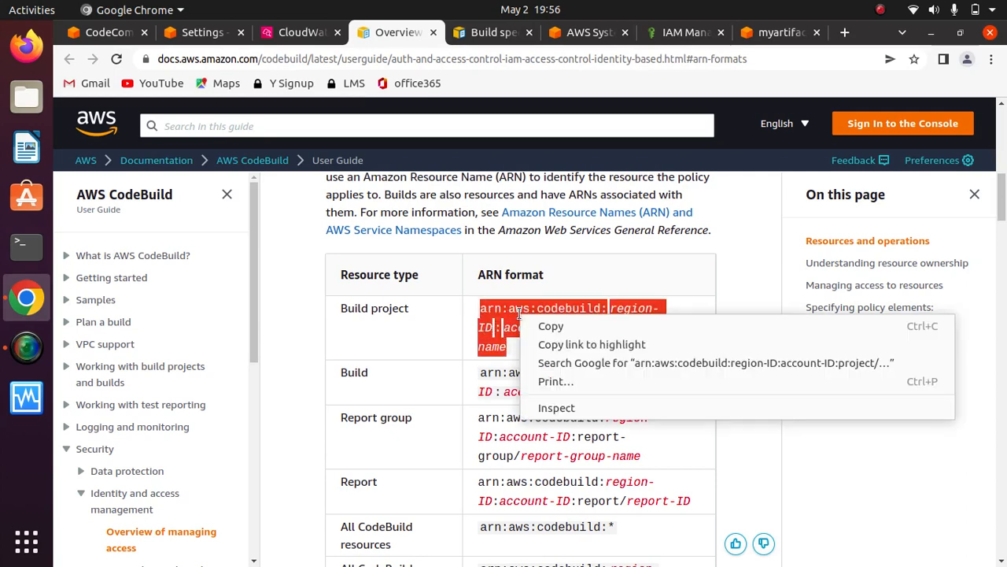
left_click(570, 324)
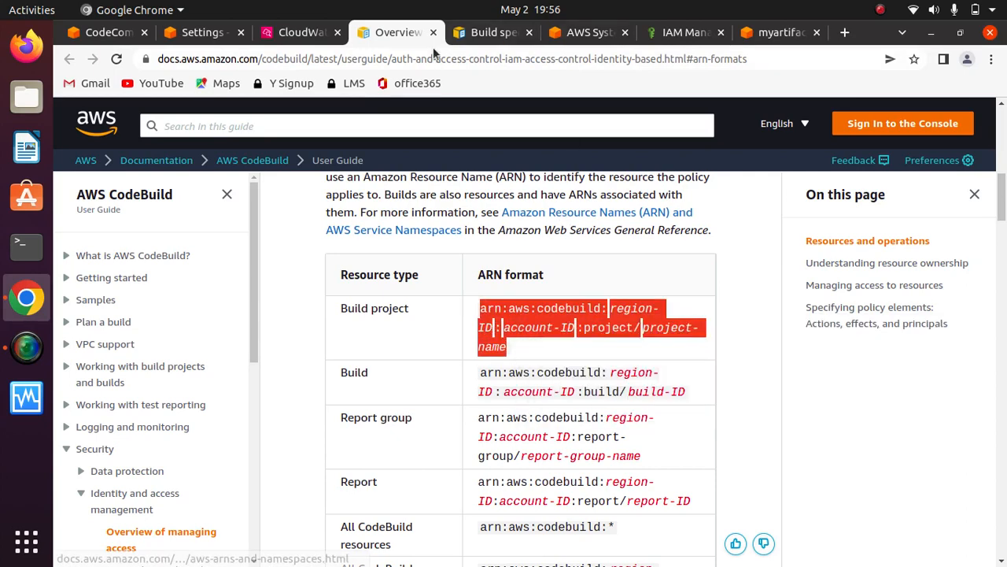
left_click(291, 37)
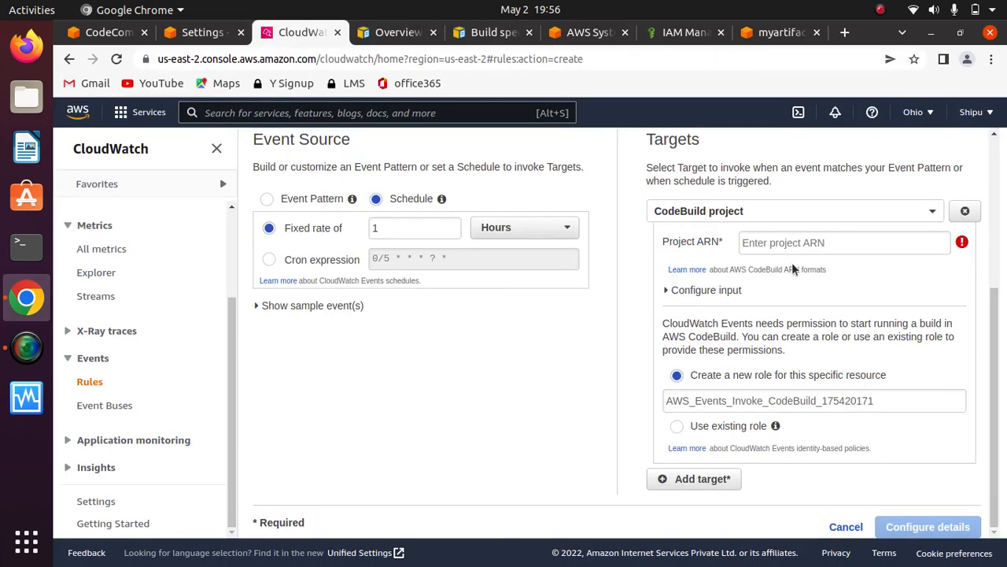
left_click(780, 245)
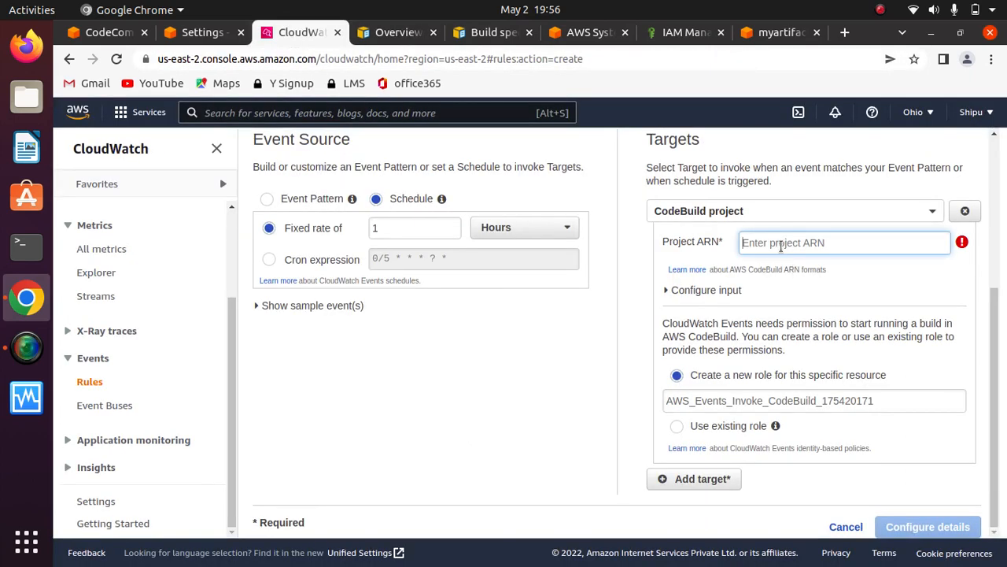
key("ctrl+v")
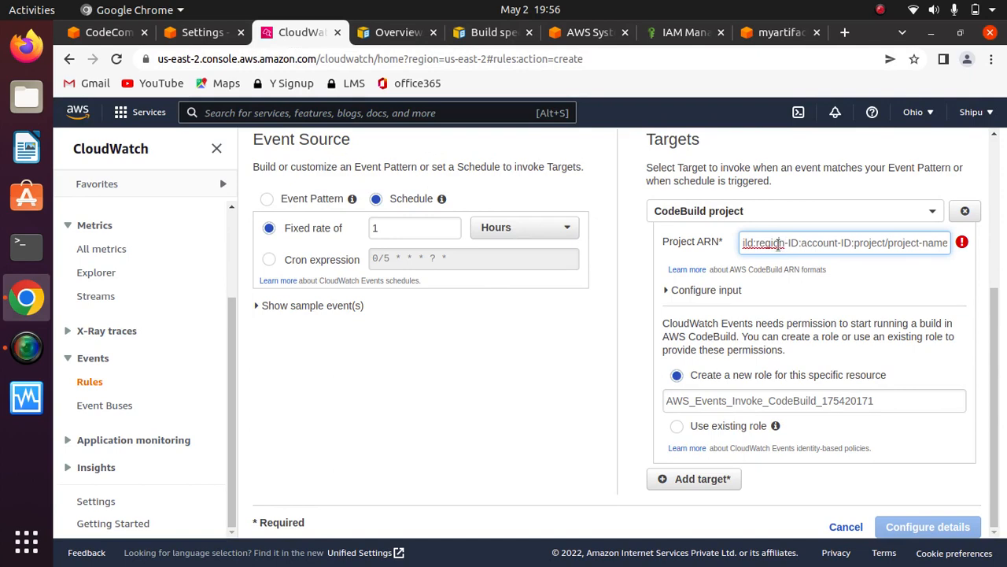
- Replace the region-ID placeholder in the Project ARN with the Ohio region code us-east-2
key("Left")
key("Left")
key("Left")
key("Left")
key("Left")
key("Left")
key("Left")
key("Left")
key("Left")
key("Left")
key("Left")
key("Left")
key("Left")
key("Left")
key("Left")
key("Left")
key("Left")
key("Left")
key("Left")
key("Left")
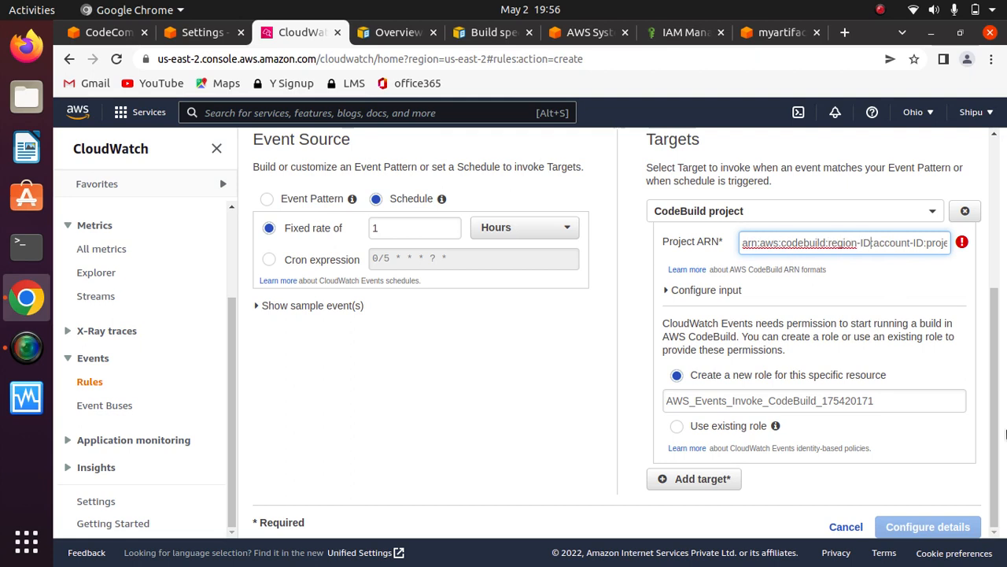
key("BackSpace")
key("BackSpace")
key("BackSpace")
key("BackSpace")
key("BackSpace")
key("BackSpace")
key("BackSpace")
key("BackSpace")
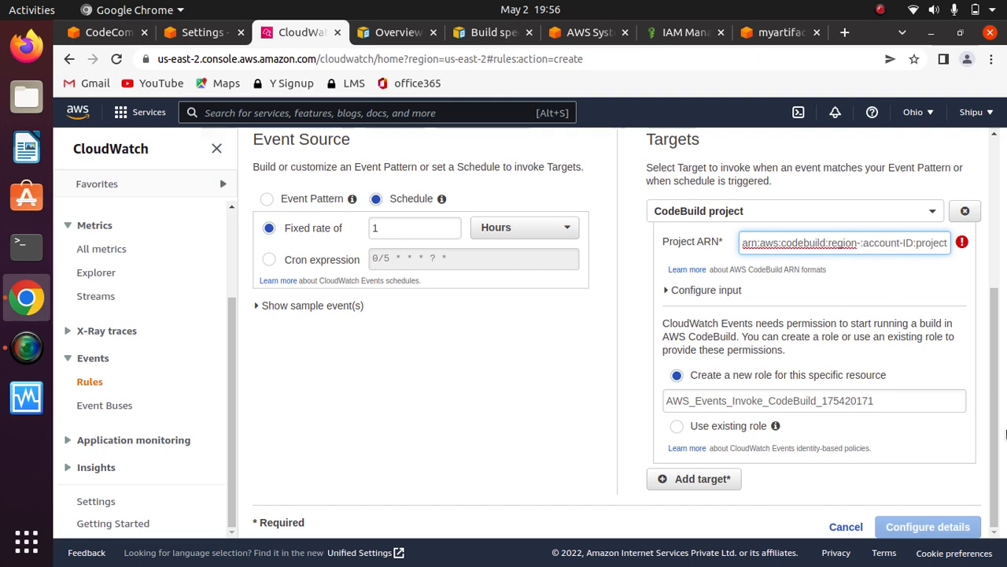
key("BackSpace")
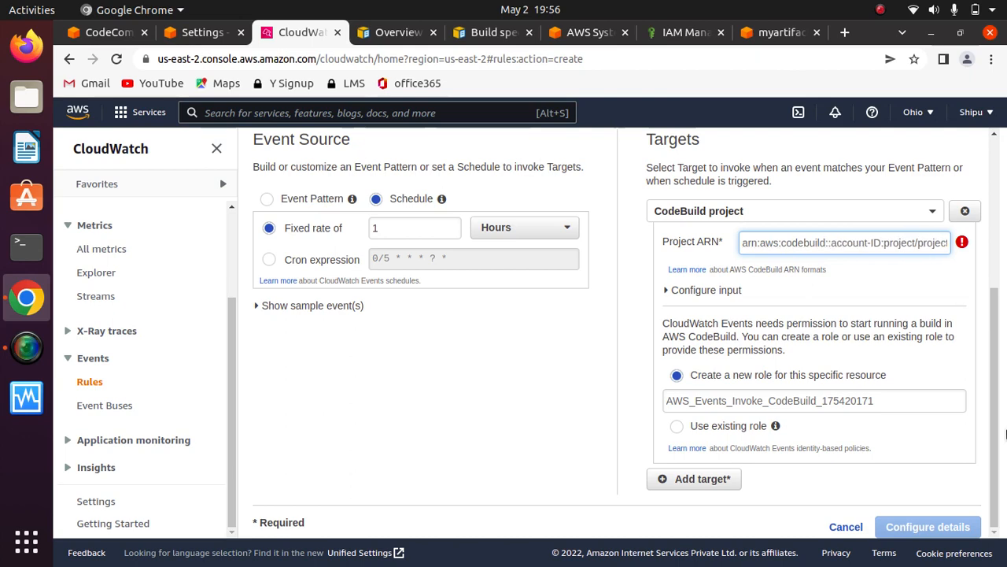
key("shift+Home")
left_click(915, 112)
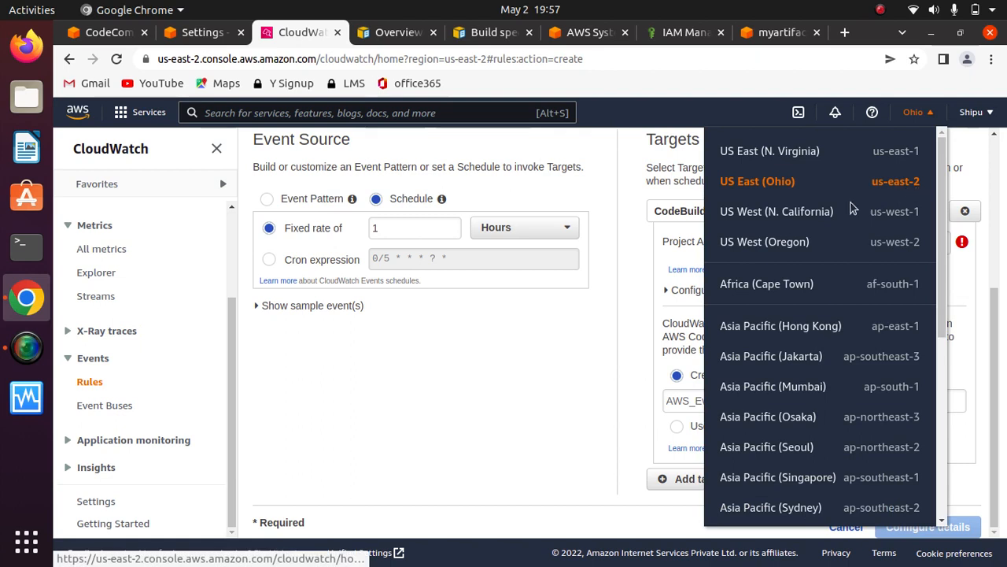
left_click(525, 357)
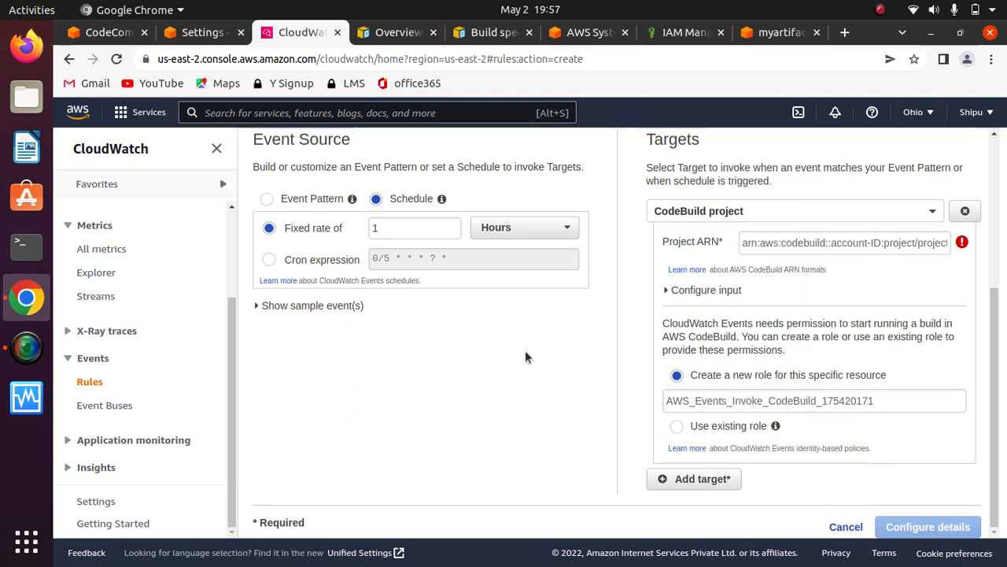
left_click(829, 245)
type("us-east")
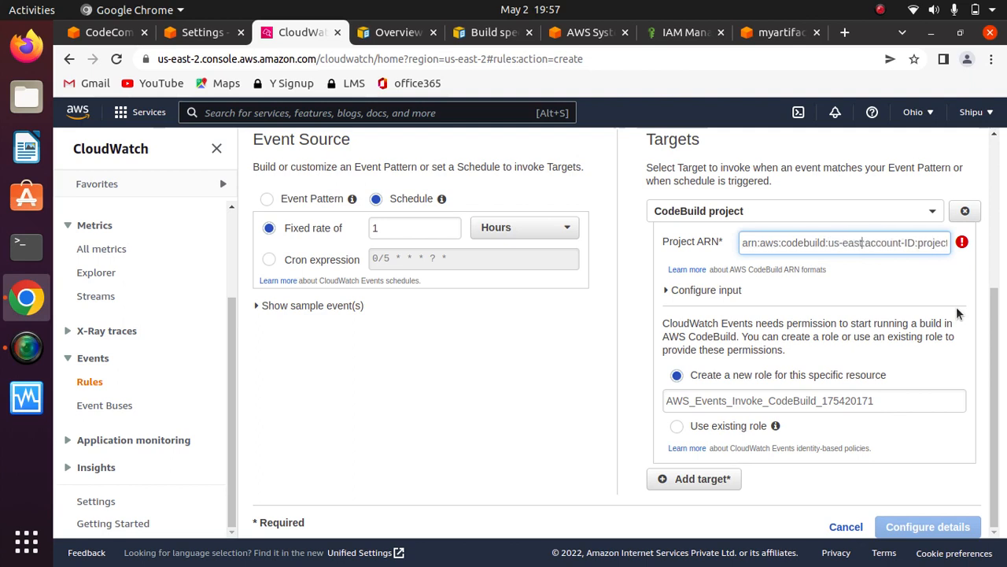
type("-2")
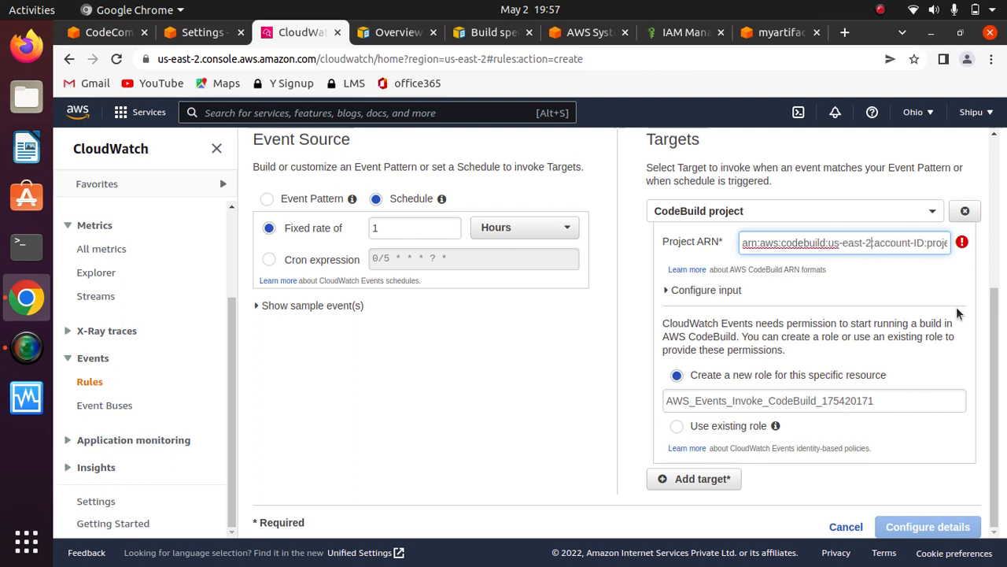
- Replace the account-ID placeholder in the Project ARN with the AWS account ID copied from the account details
key("Right")
key("Right")
key("Right")
key("Right")
key("Right")
key("Right")
key("Right")
key("Right")
key("Right")
key("Right")
key("BackSpace")
key("BackSpace")
key("BackSpace")
key("BackSpace")
key("BackSpace")
key("BackSpace")
key("BackSpace")
key("BackSpace")
key("BackSpace")
key("BackSpace")
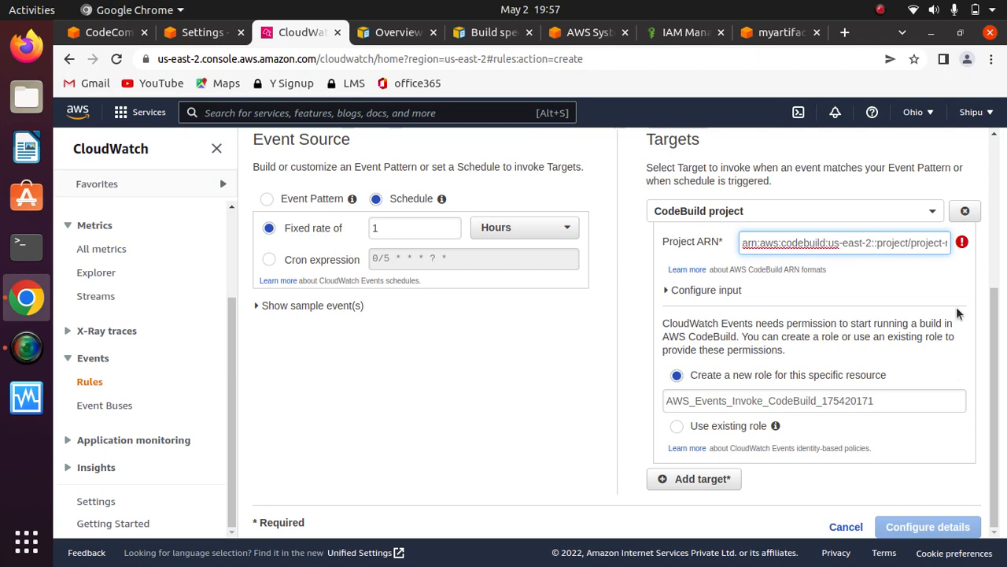
left_click(973, 112)
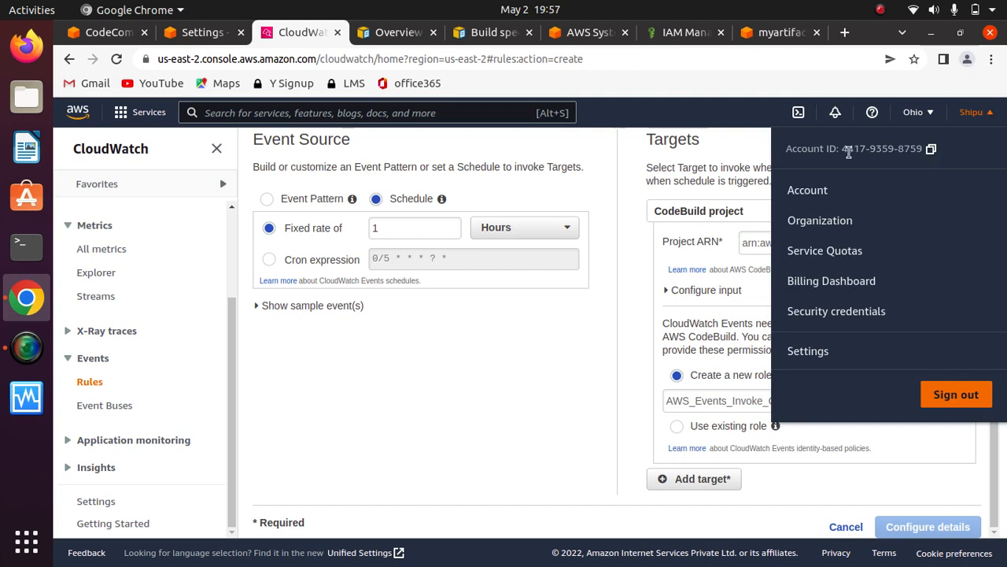
left_click_drag(842, 149, 929, 152)
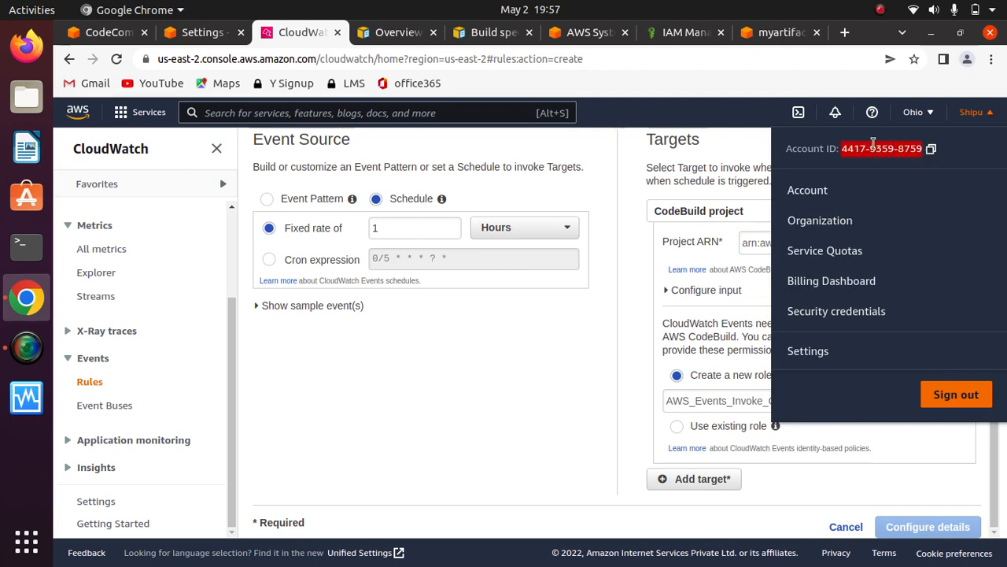
left_click(631, 260)
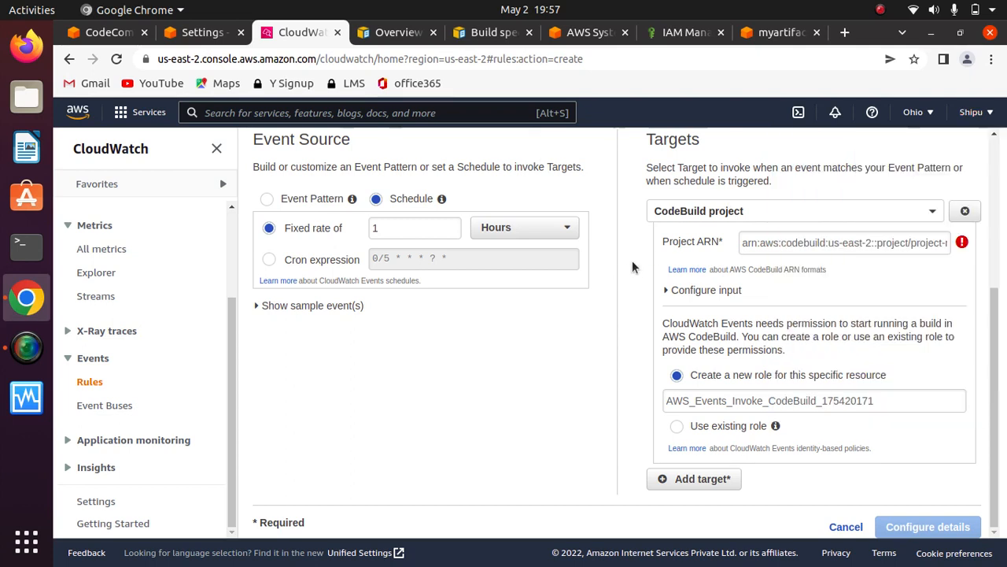
left_click(875, 243)
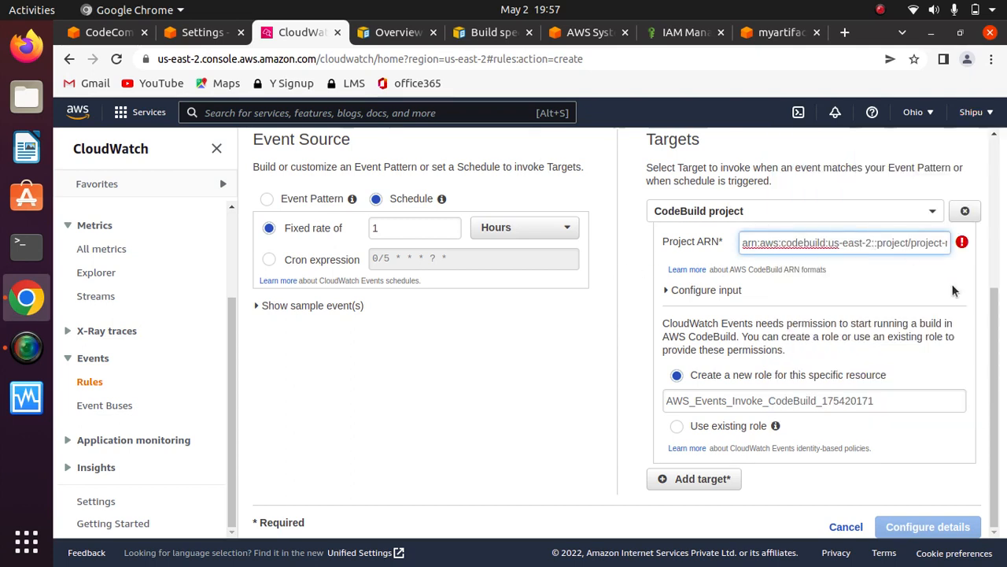
key("ctrl+v")
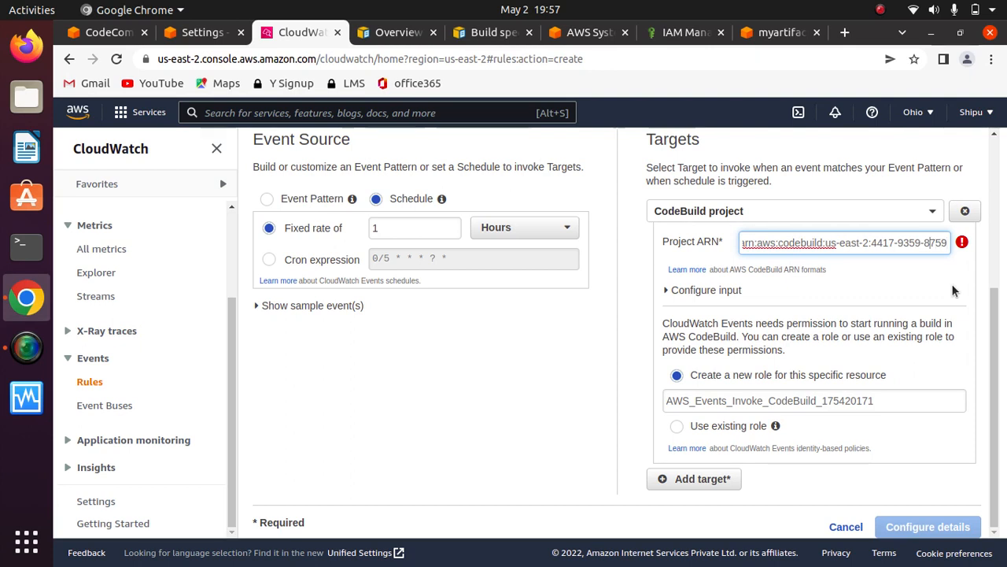
- Remove the hyphens from the account ID in the Project ARN
key("BackSpace")
key("Left")
key("Left")
key("Left")
key("Left")
key("BackSpace")
key("Left")
key("Left")
key("Left")
key("Right")
key("Right")
key("Right")
key("Right")
key("Right")
key("Right")
key("Right")
key("Right")
key("Right")
key("Right")
- Remove the project-name placeholder from the end of the target's Project ARN
key("Right")
key("Right")
key("Right")
key("Right")
key("Right")
key("Right")
key("Right")
key("Right")
key("Right")
key("Right")
key("Right")
key("Right")
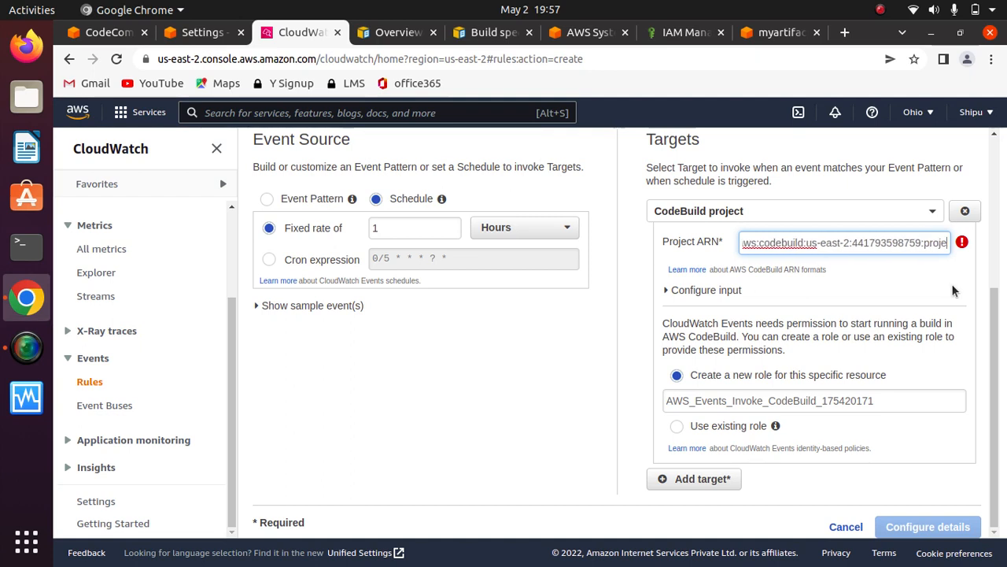
key("Right")
key("Right")
key("Right")
key("Right")
key("Right")
key("Right")
key("Right")
key("Right")
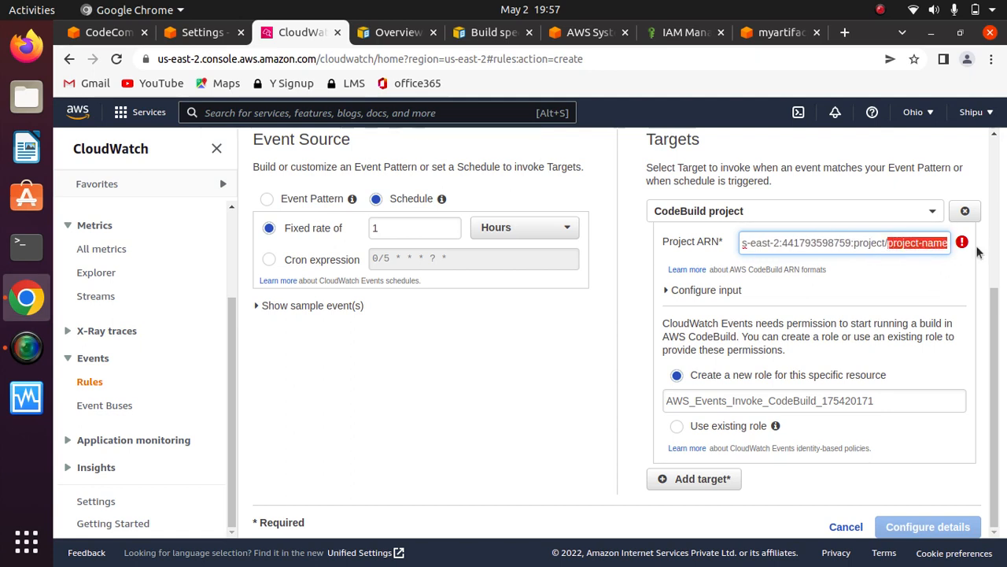
key("BackSpace")
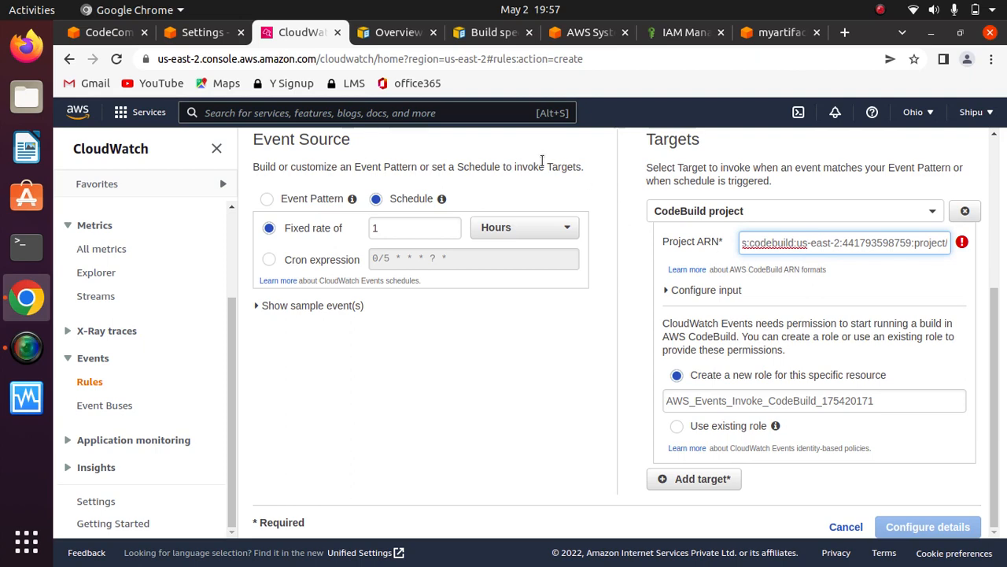
- Go to the Developer Tools settings page, search for codebuild and open the CodeBuild build projects list
left_click(102, 32)
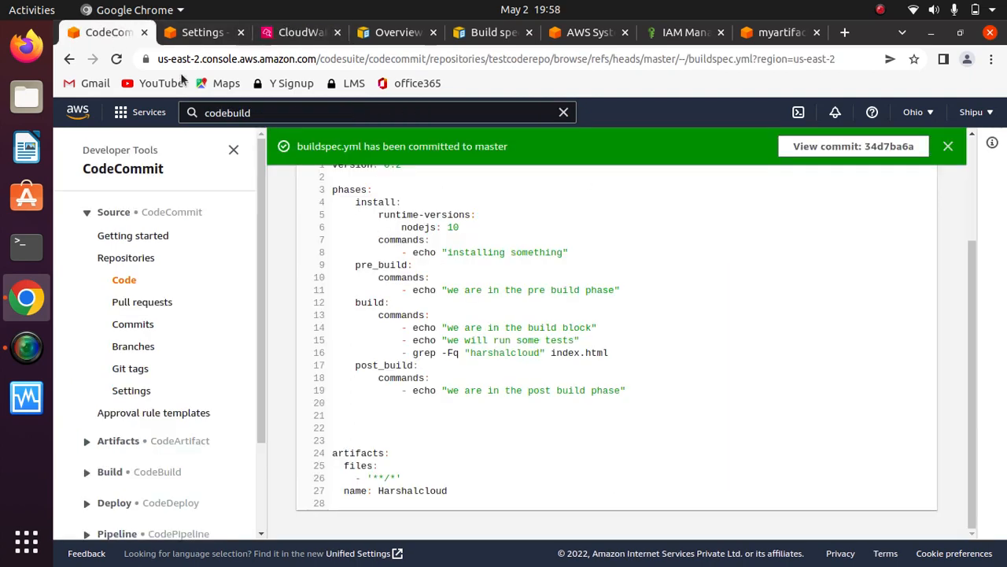
left_click(199, 32)
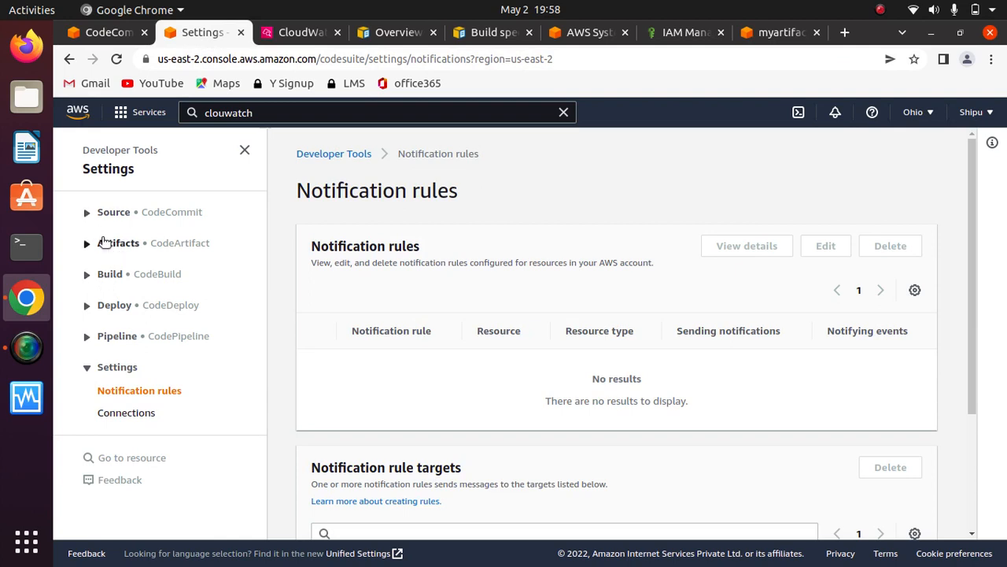
left_click(278, 112)
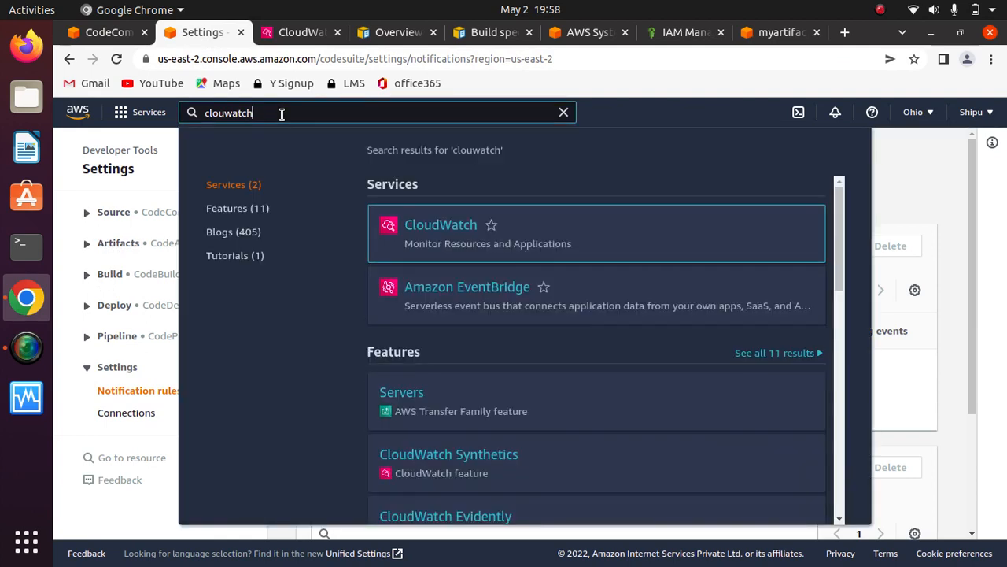
key("BackSpace")
key("BackSpace")
key("BackSpace")
key("BackSpace")
key("BackSpace")
key("BackSpace")
key("BackSpace")
key("BackSpace")
key("BackSpace")
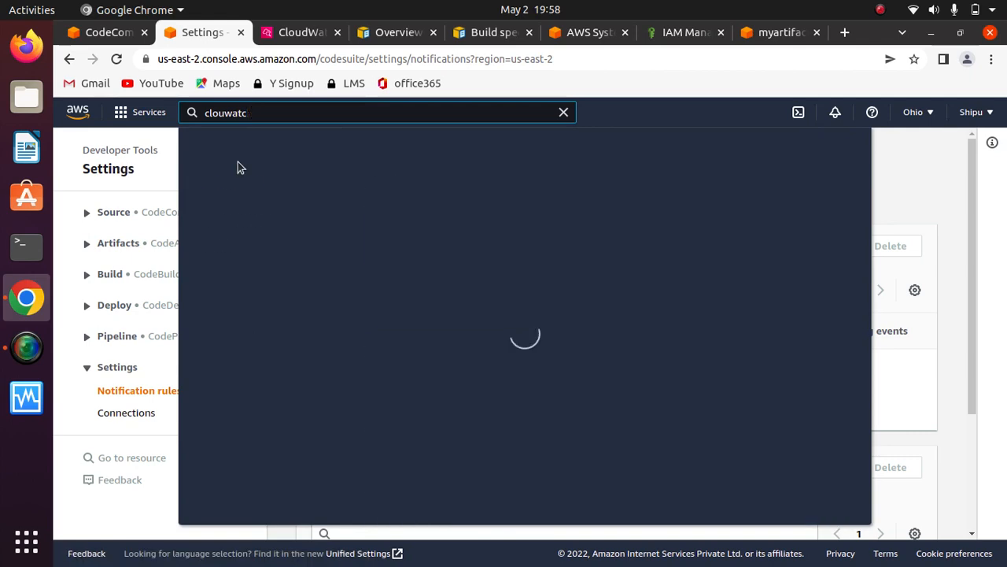
type("code")
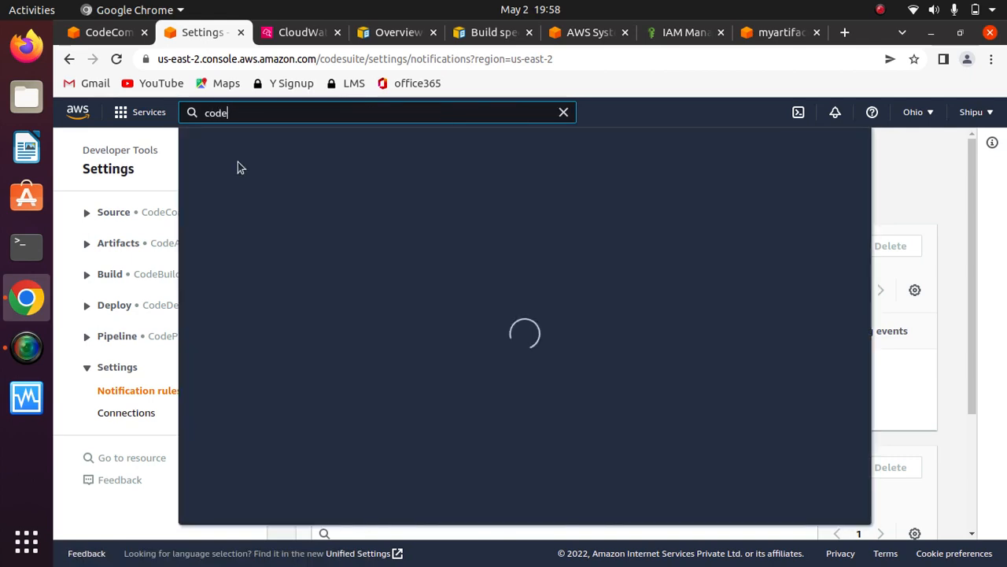
type("build")
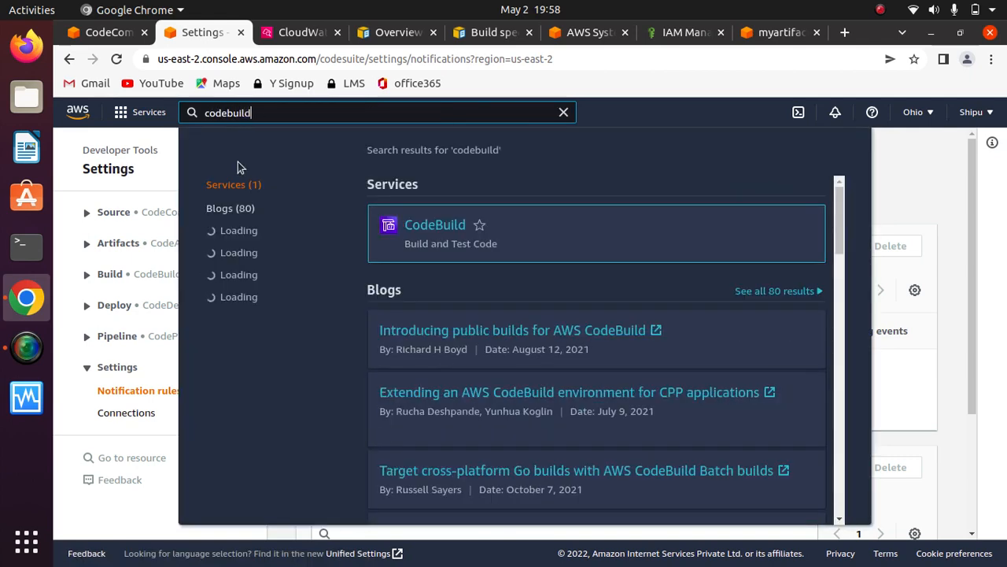
left_click(437, 225)
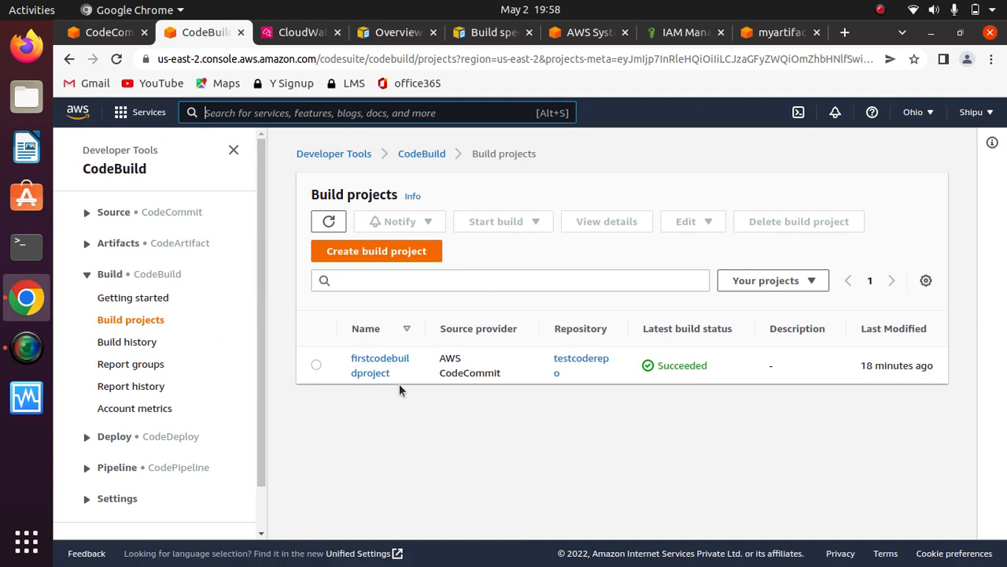
- Copy the project name firstcodebuildproject and append it after project/ in the rule target's Project ARN
left_click_drag(396, 373, 351, 358)
key("ctrl+c")
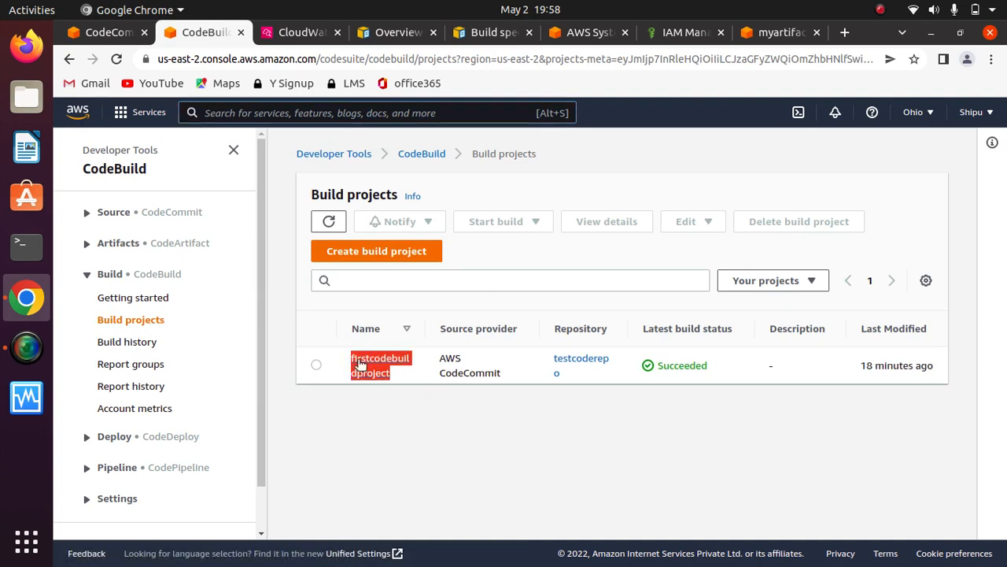
right_click(359, 363)
left_click(404, 265)
left_click(683, 33)
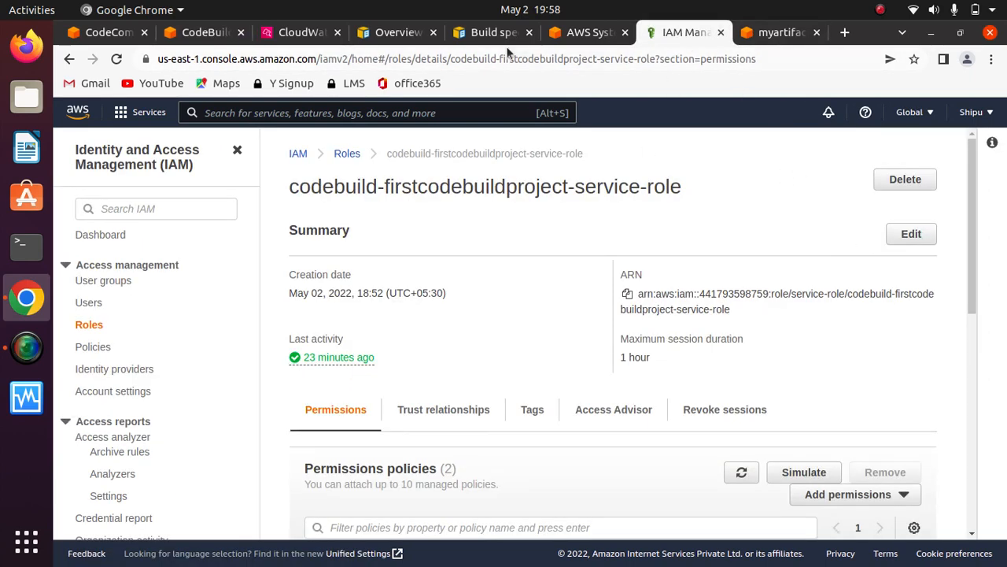
left_click(295, 36)
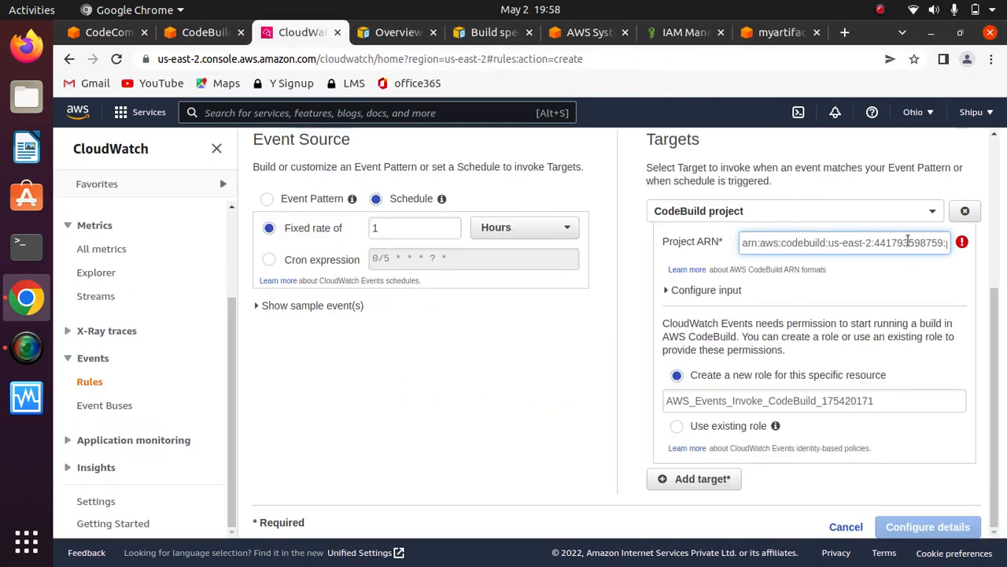
type("project/")
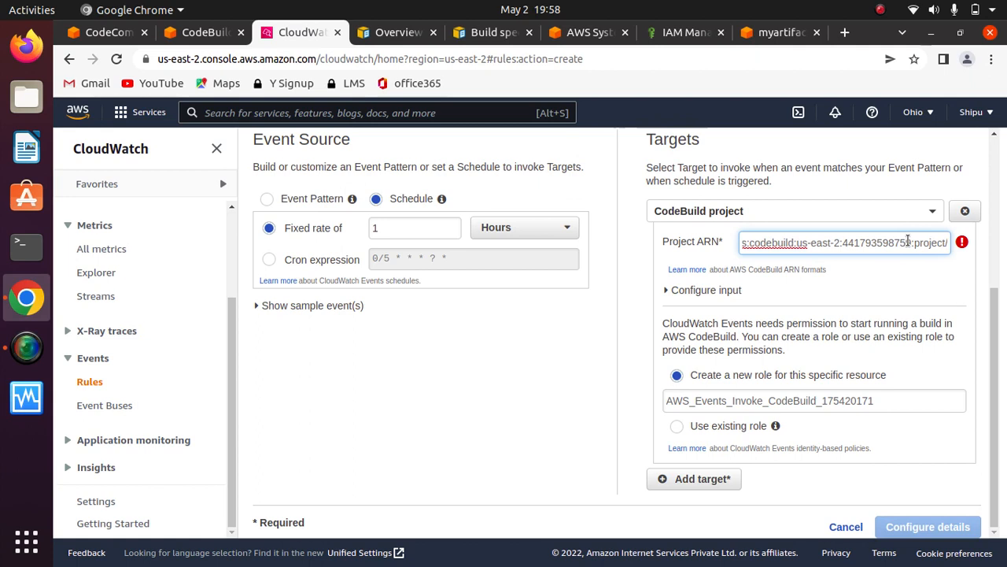
key("ctrl+v")
left_click(942, 294)
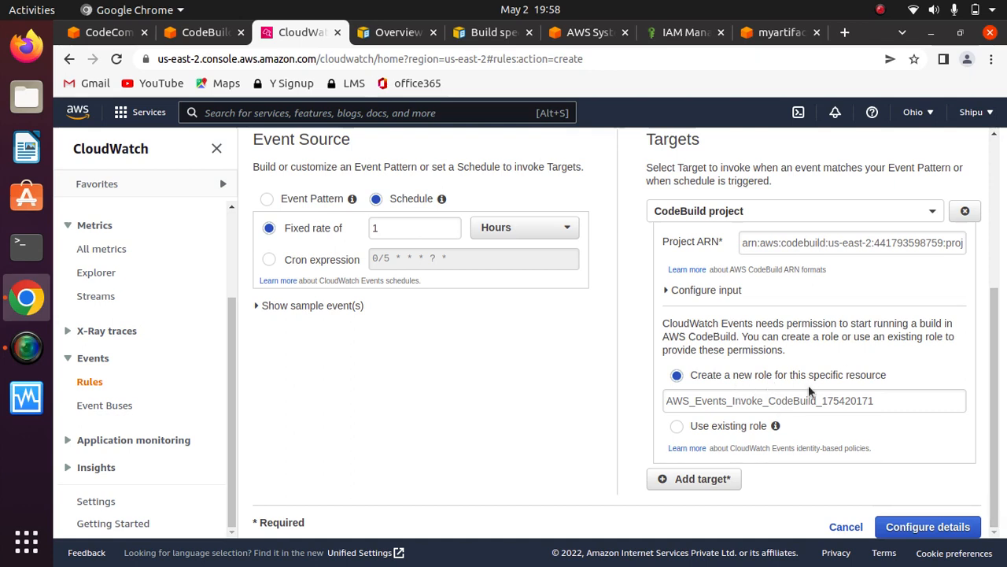
- View the target's input configuration options and proceed to the rule details
left_click(668, 292)
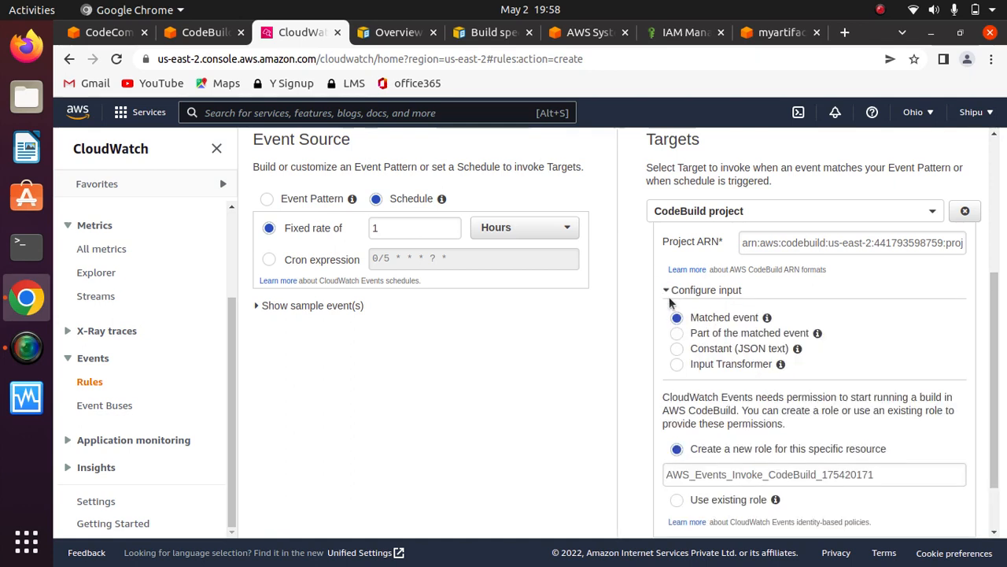
left_click(668, 291)
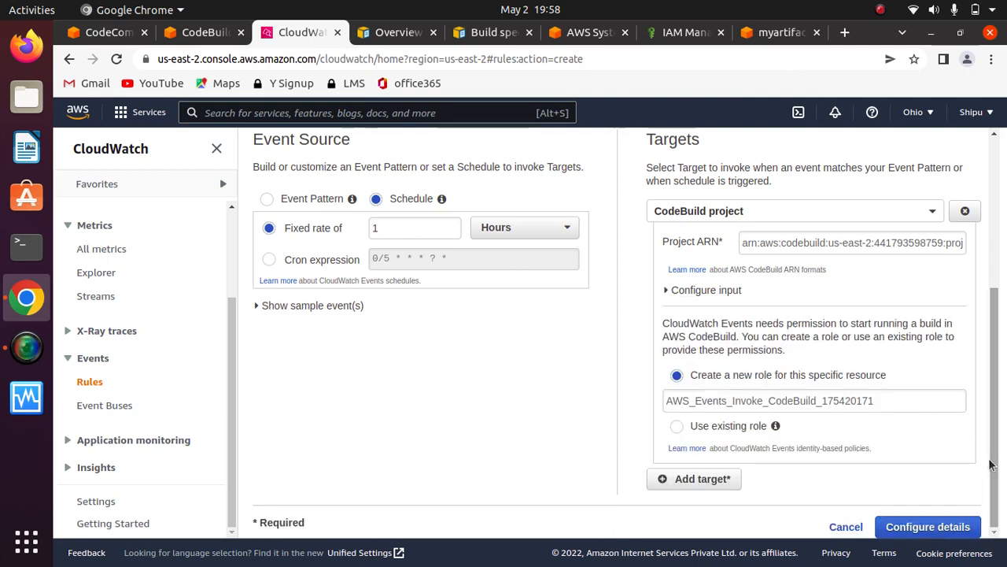
left_click(949, 523)
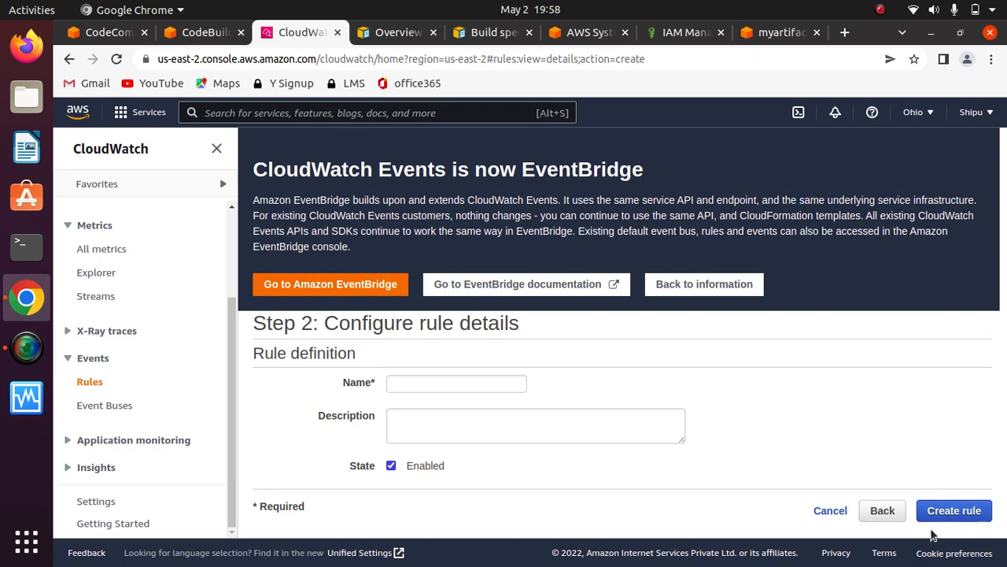
- Name the rule invokeevery1hr, leave the description empty and create the enabled rule
left_click(472, 382)
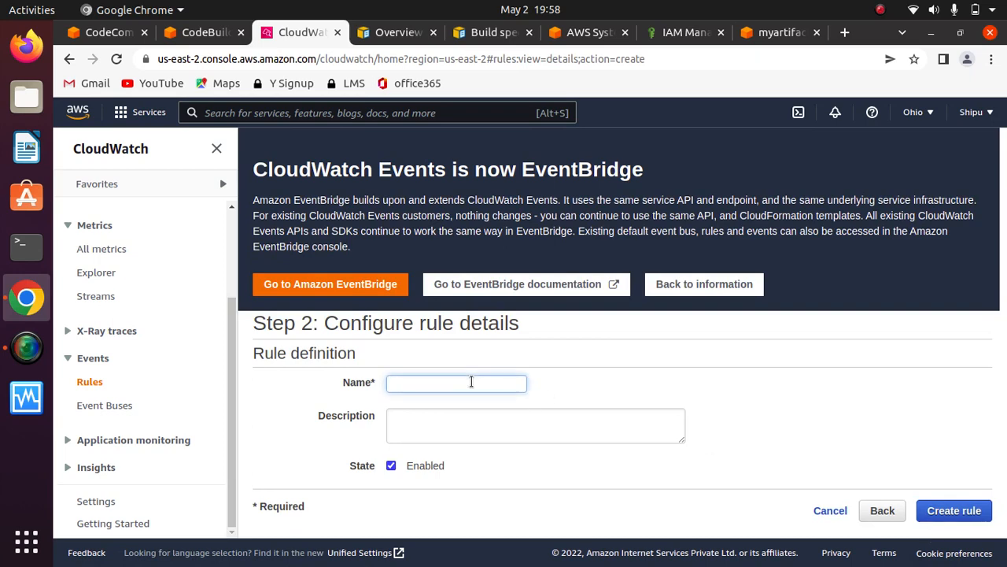
type("tr")
key("BackSpace")
type("invokeevery1 hrs")
key("BackSpace")
left_click(448, 422)
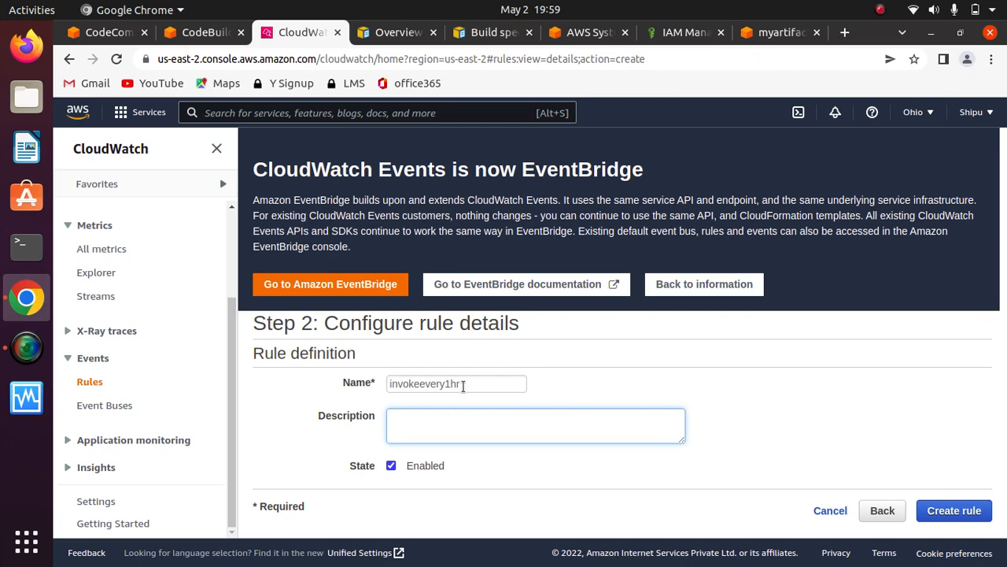
double_click(463, 384)
left_click(450, 430)
left_click(948, 513)
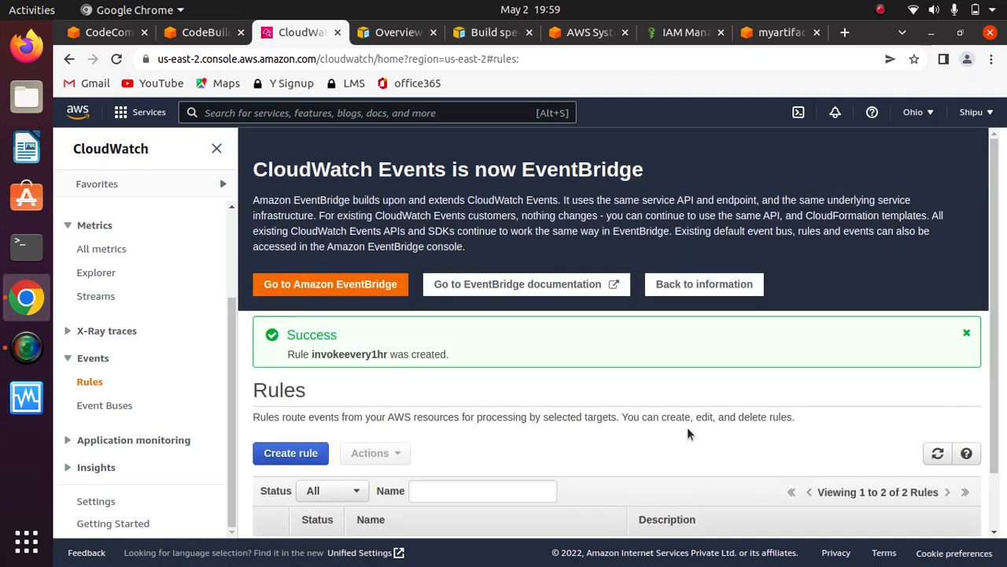
- Examine the invokeevery1hr entry in the rules list
scroll(354, 527, "down", 1)
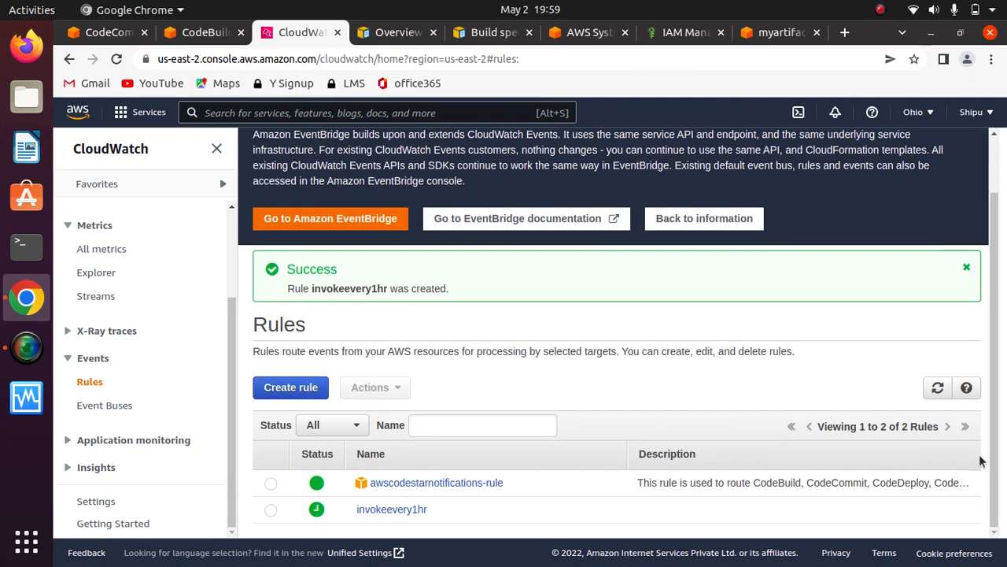
left_click_drag(452, 507, 300, 505)
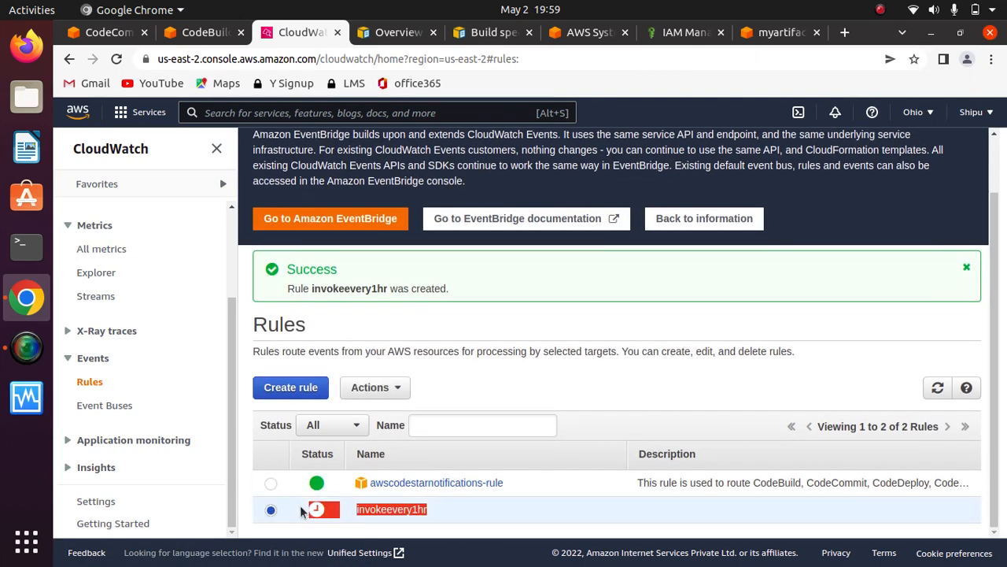
left_click(506, 509)
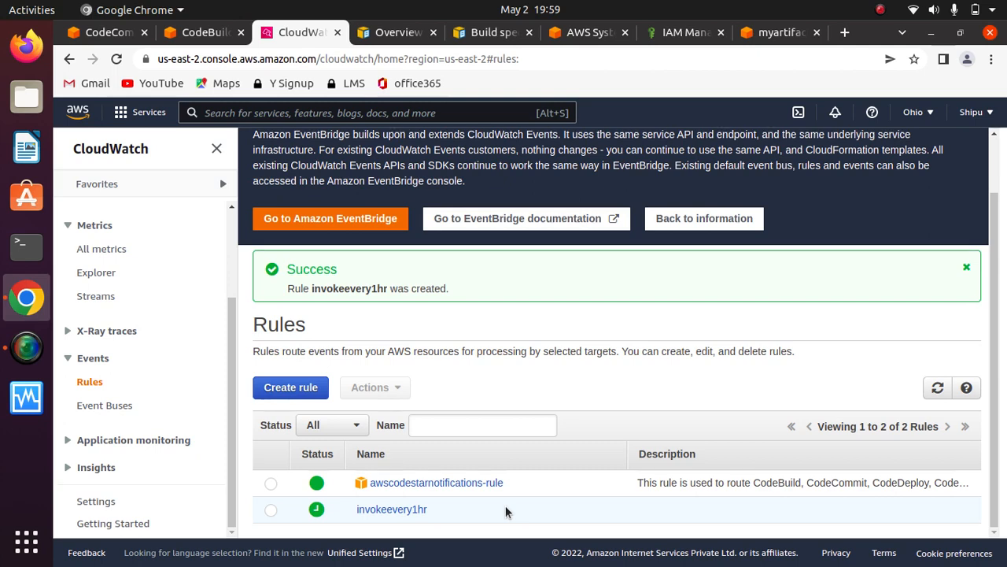
- Delete the invokeevery1hr rule and confirm the deletion
left_click(271, 509)
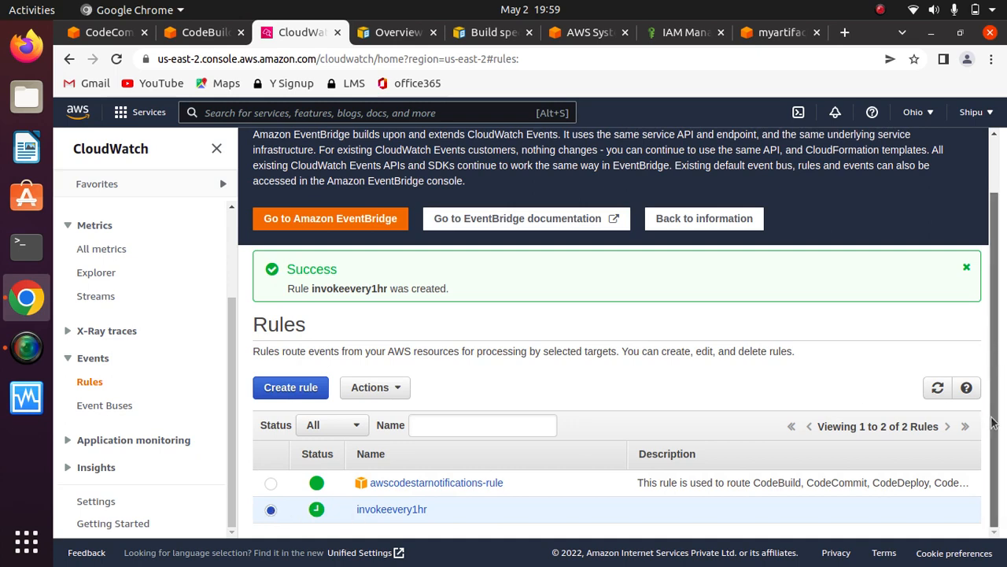
left_click(396, 389)
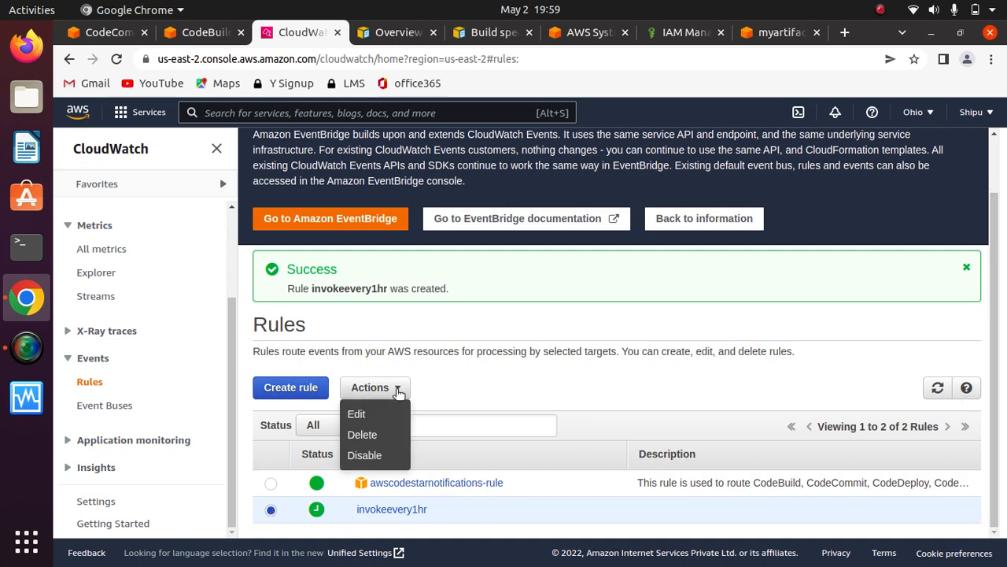
left_click(364, 434)
left_click(673, 392)
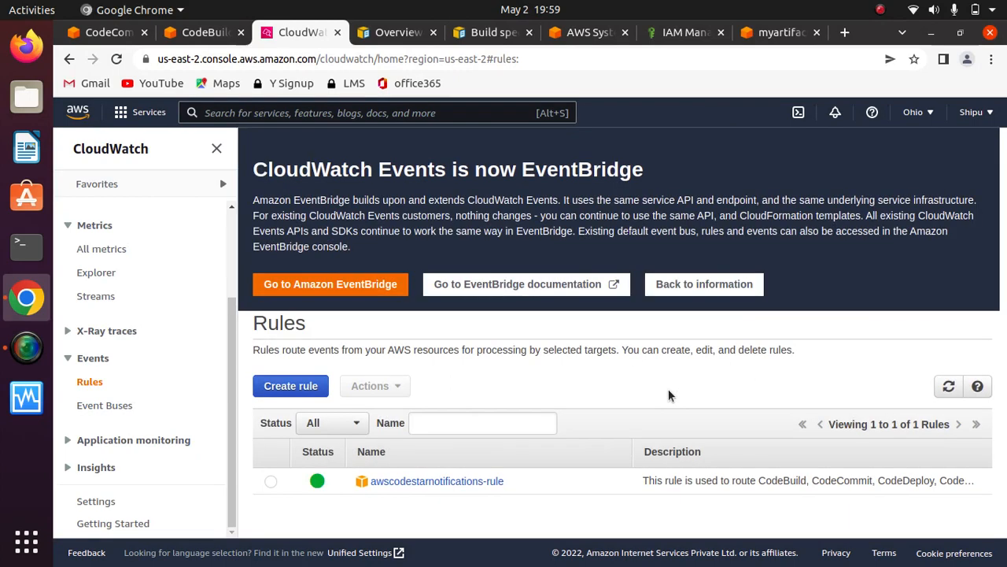
- Start a new rule with a Schedule source, add a Lambda function target and view the available target types
left_click(315, 387)
left_click_drag(993, 265, 976, 370)
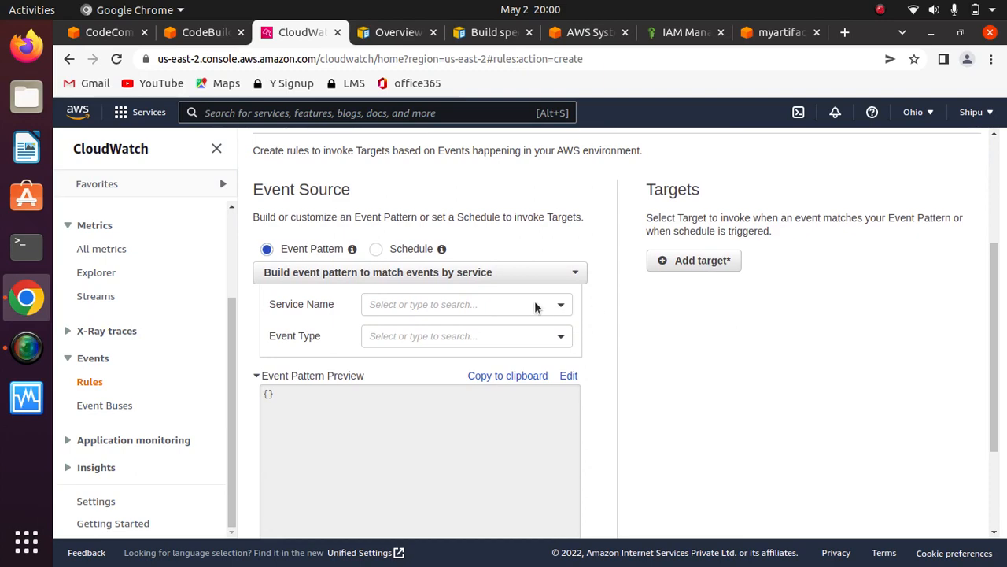
left_click(376, 248)
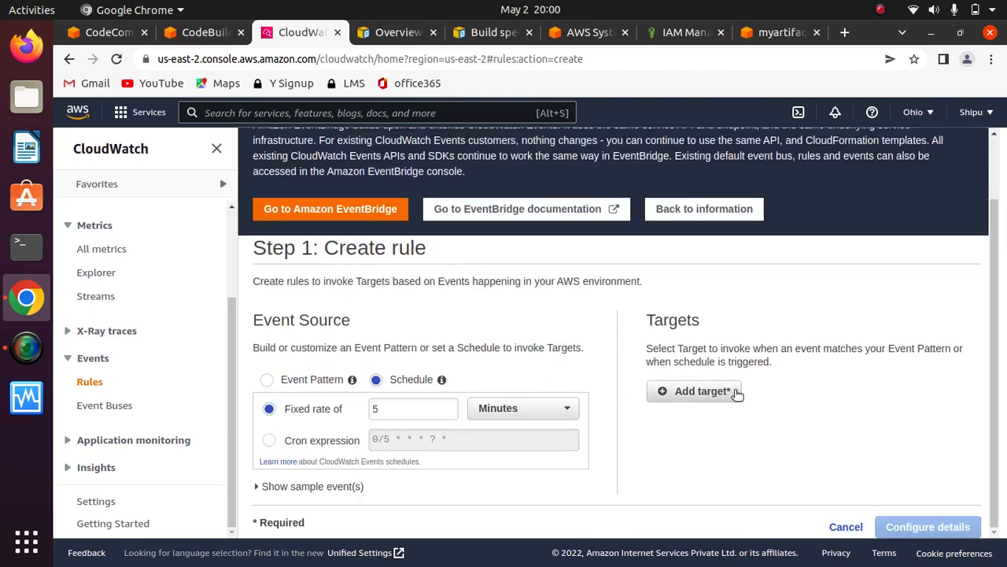
left_click(700, 391)
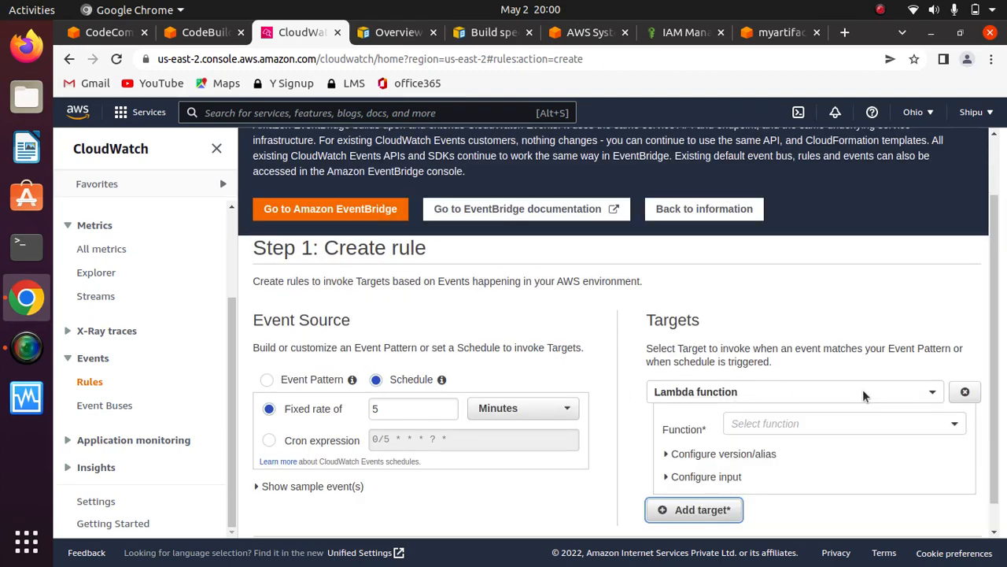
scroll(865, 389, "down", 1)
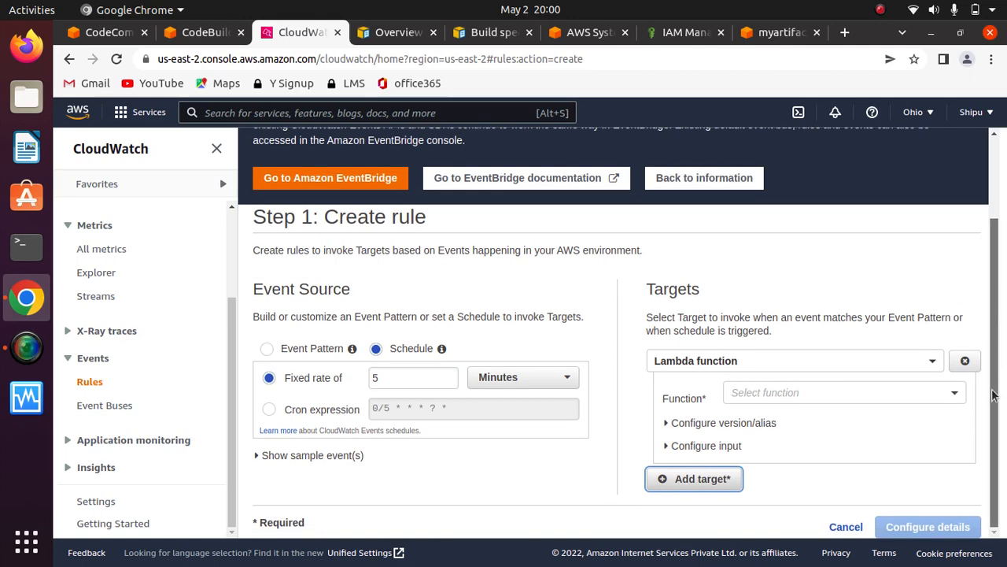
left_click(871, 361)
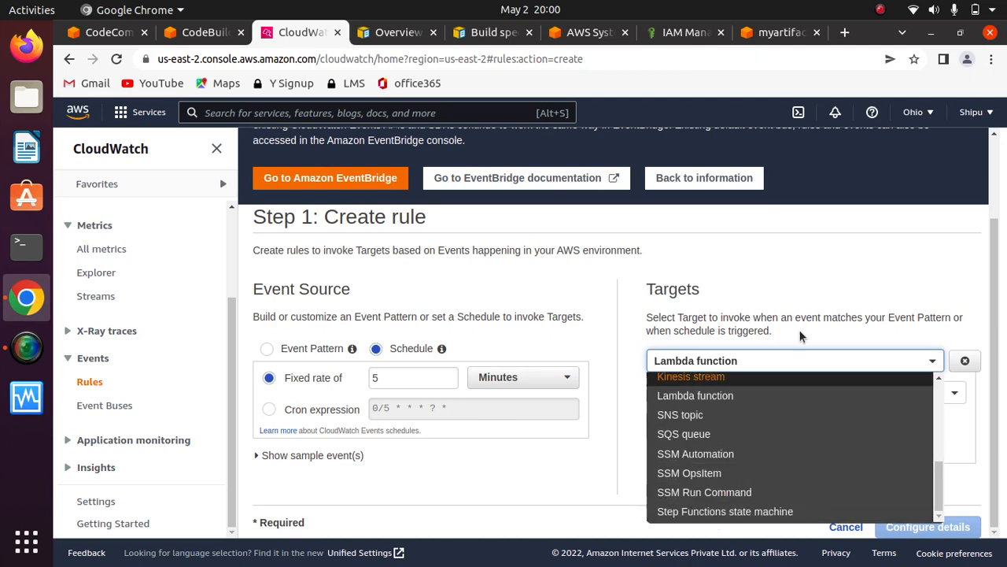
left_click(808, 271)
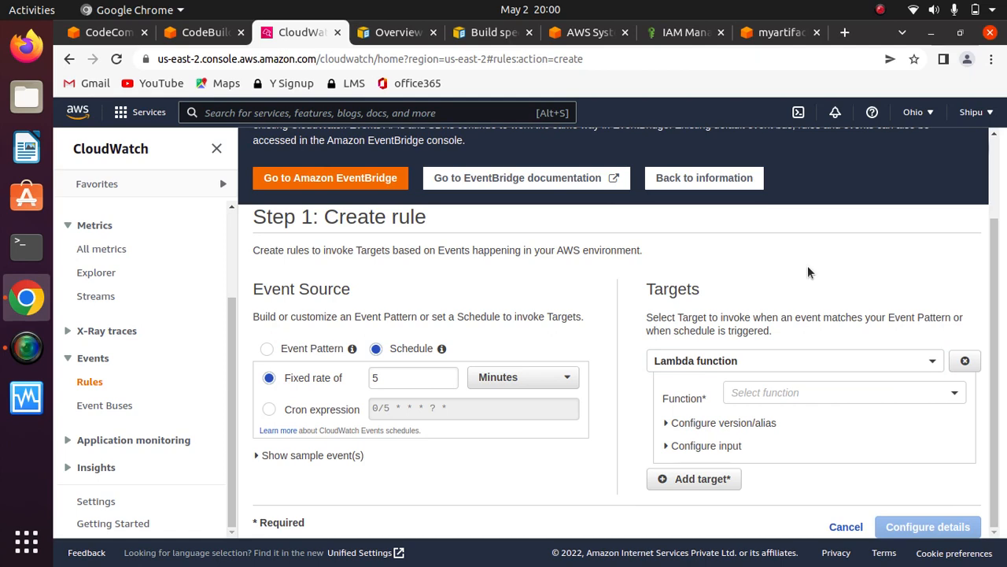
- Switch the event source to Event Pattern and set the service to CodeBuild with All Events as the event type
left_click(268, 350)
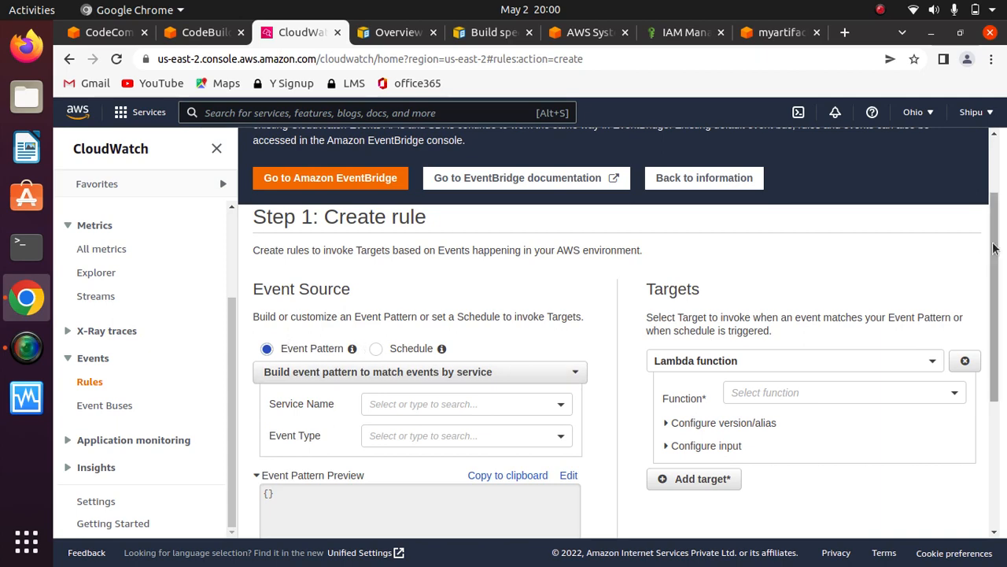
left_click_drag(993, 248, 993, 299)
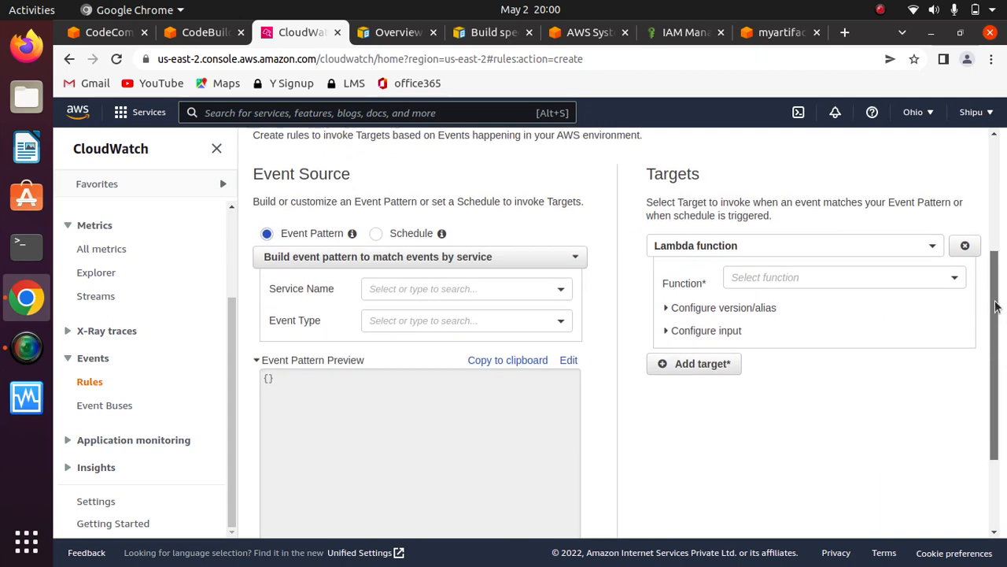
left_click(394, 291)
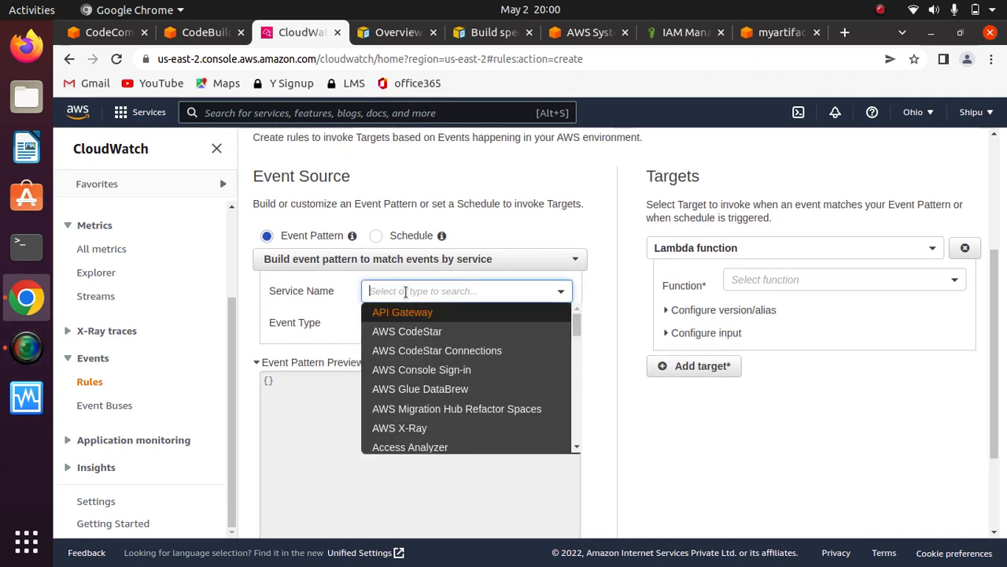
type("code")
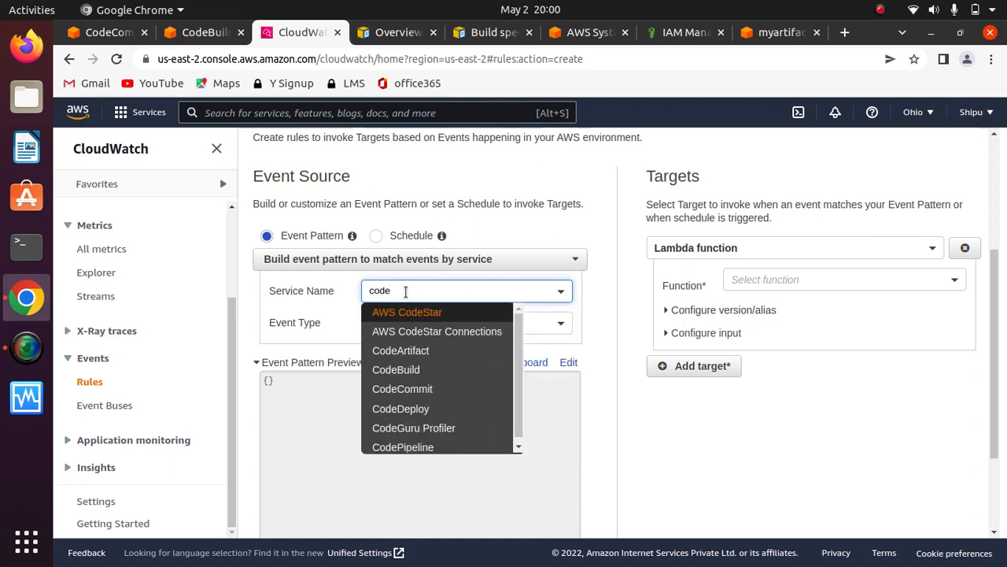
type("build")
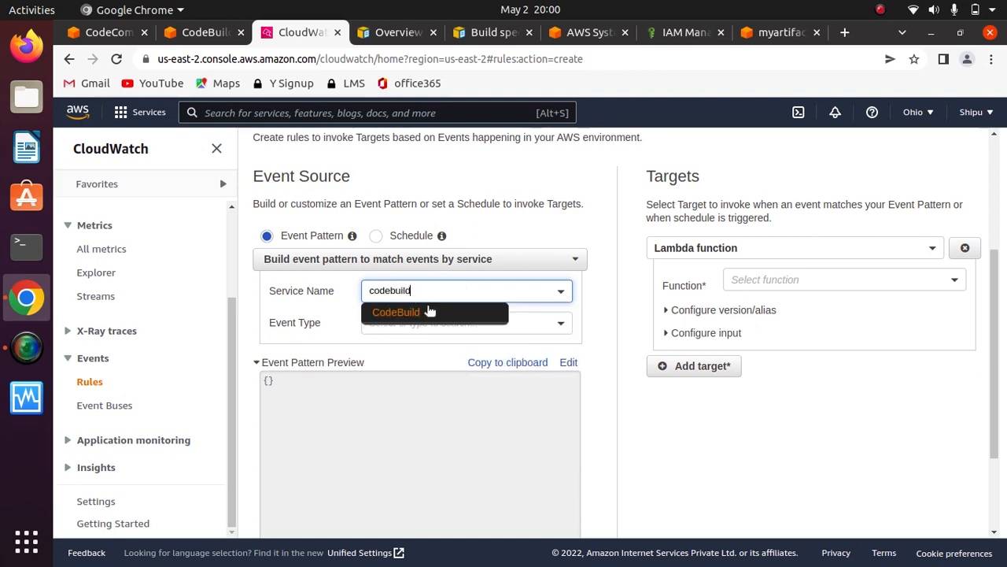
left_click(426, 312)
left_click(426, 322)
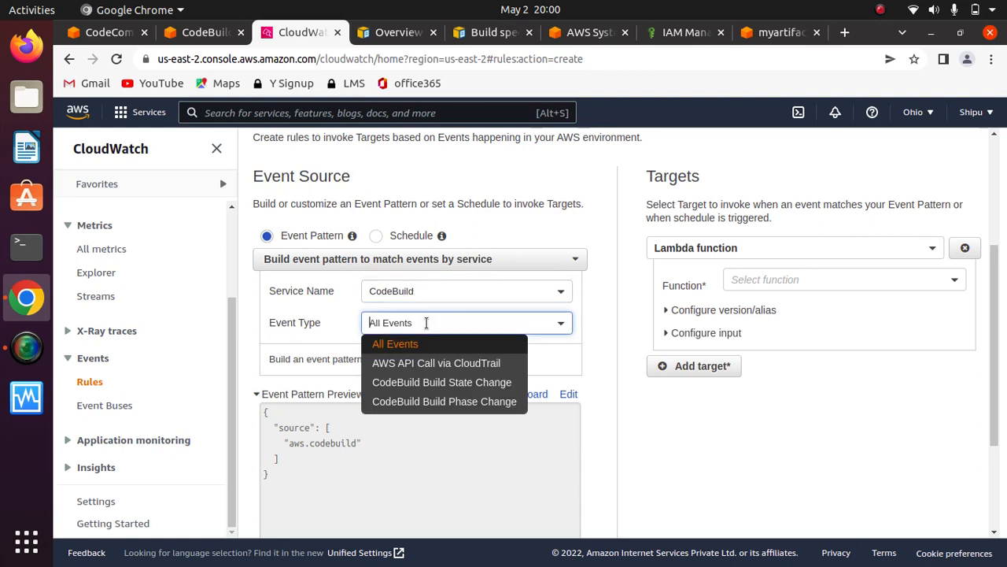
left_click(425, 346)
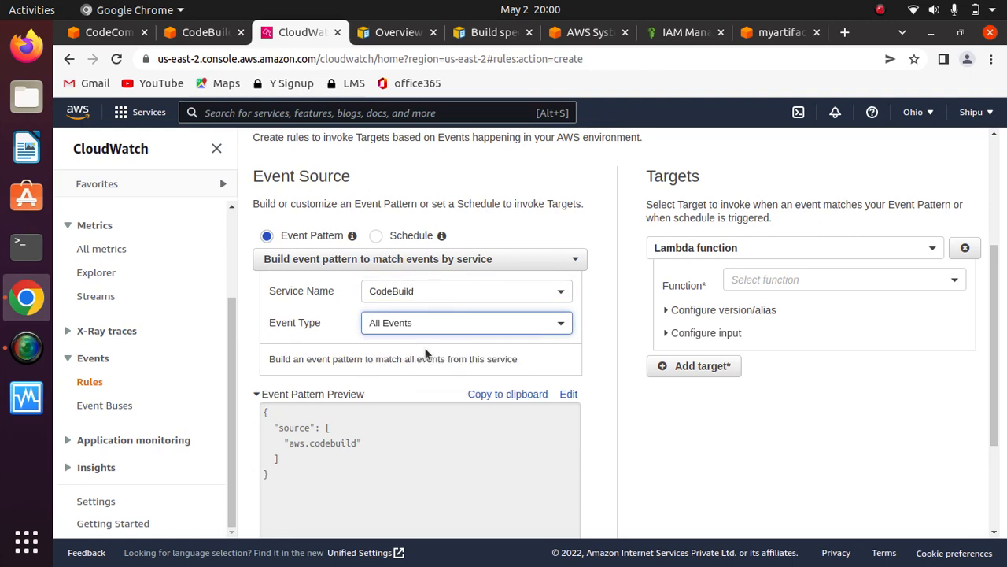
left_click(373, 362)
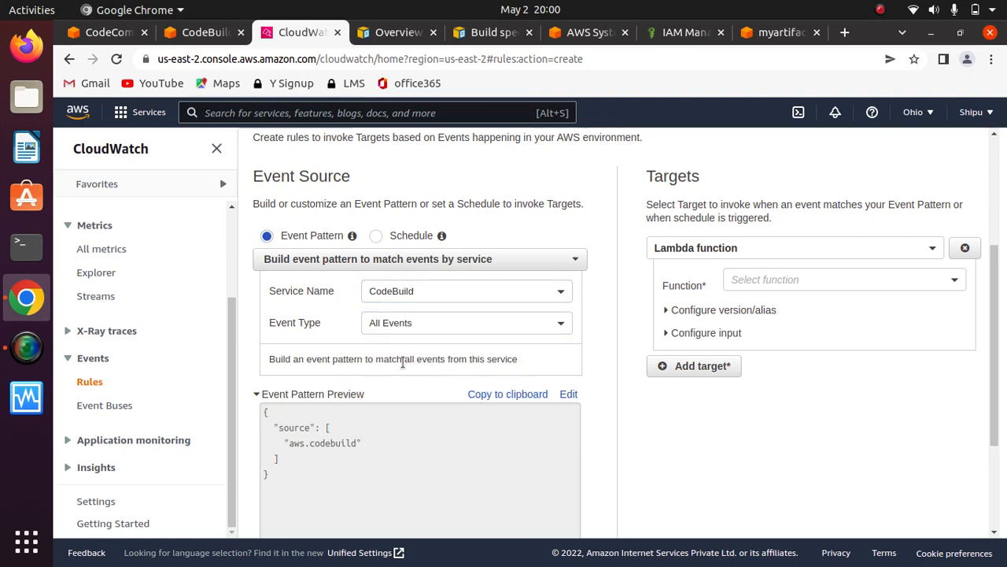
- Change the event type to CodeBuild Build State Change and restrict it to specific states
left_click(463, 321)
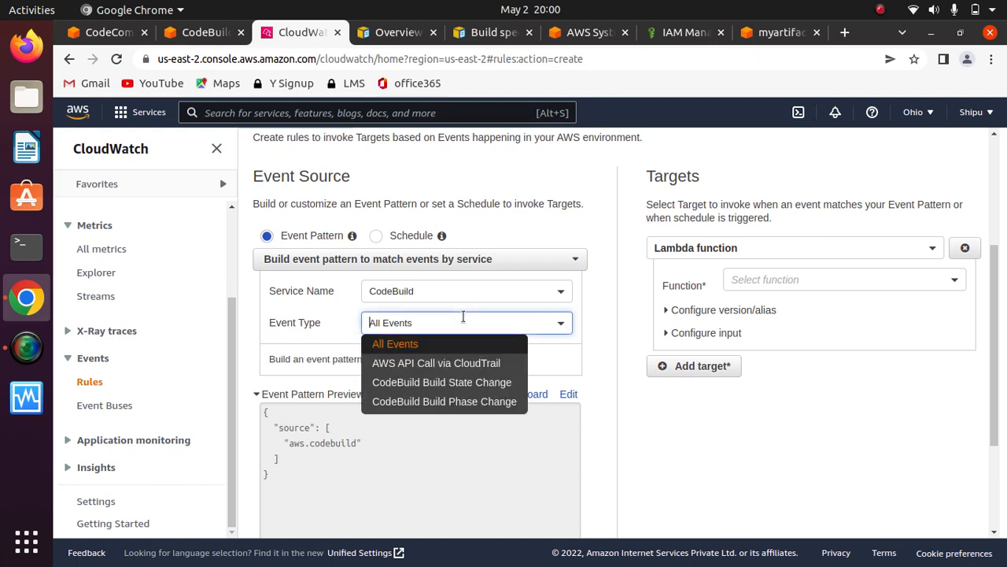
left_click(450, 383)
left_click(401, 362)
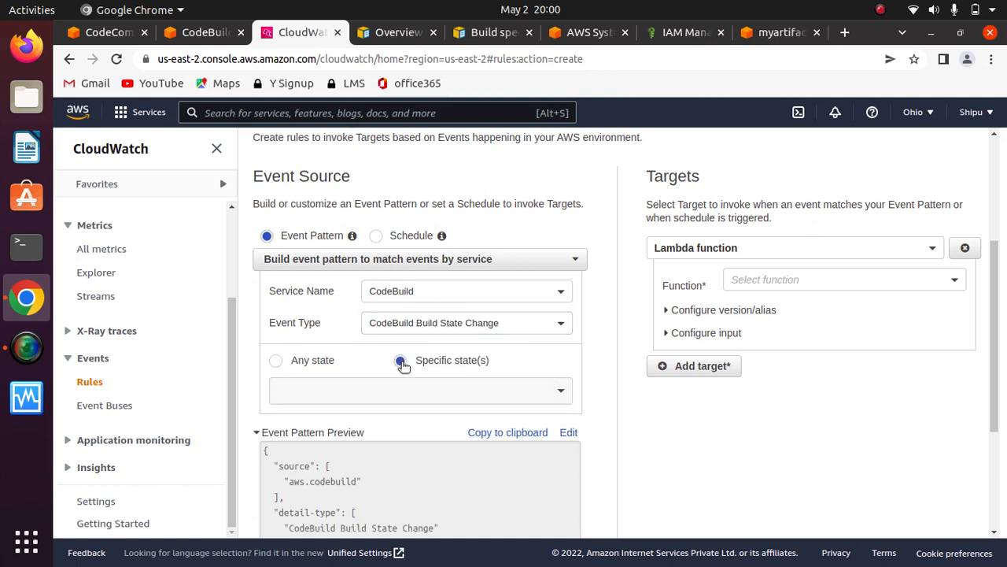
- Try FAILED and STOPPED in turn as the specific build state, removing each selection
left_click(479, 391)
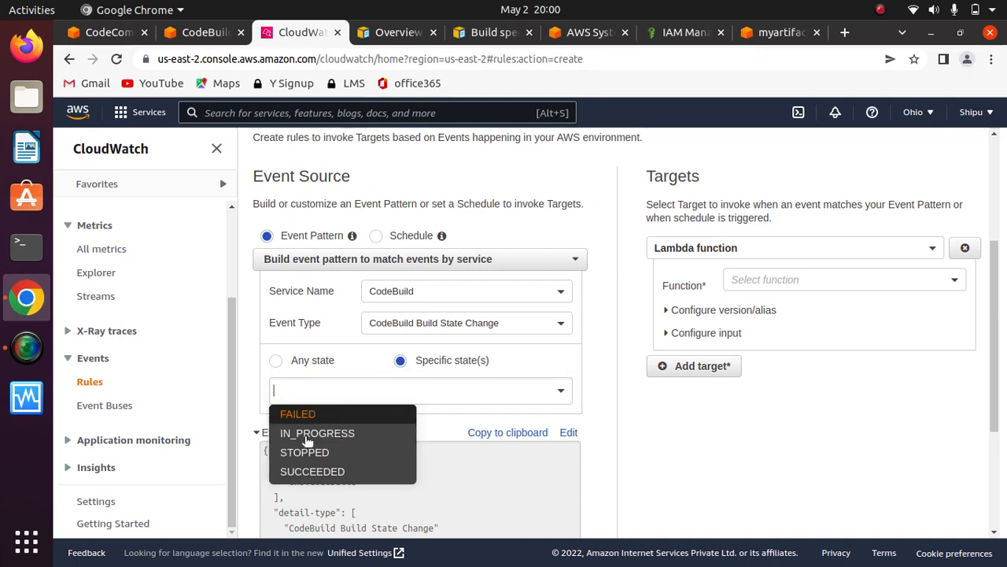
left_click(299, 416)
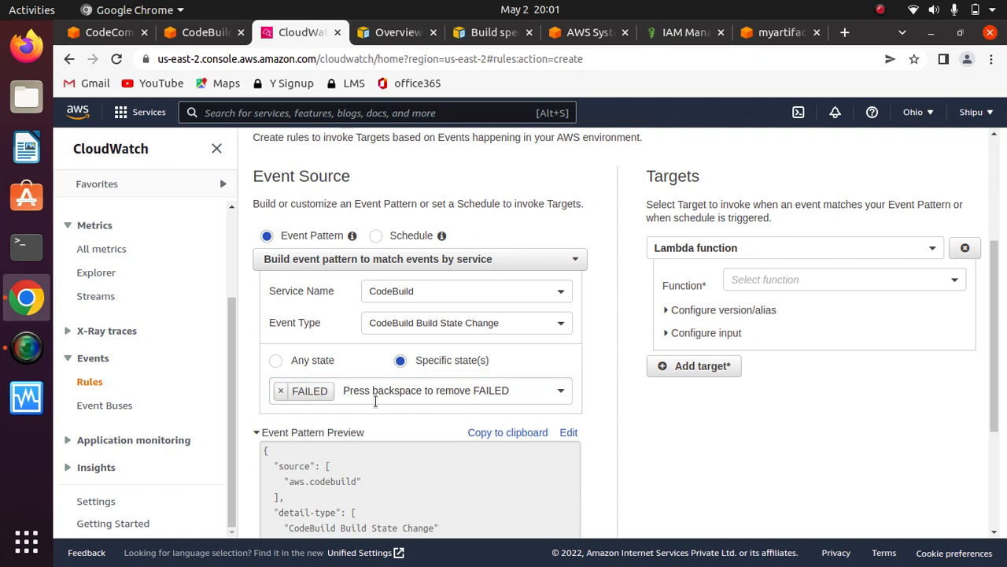
left_click(282, 392)
left_click(506, 391)
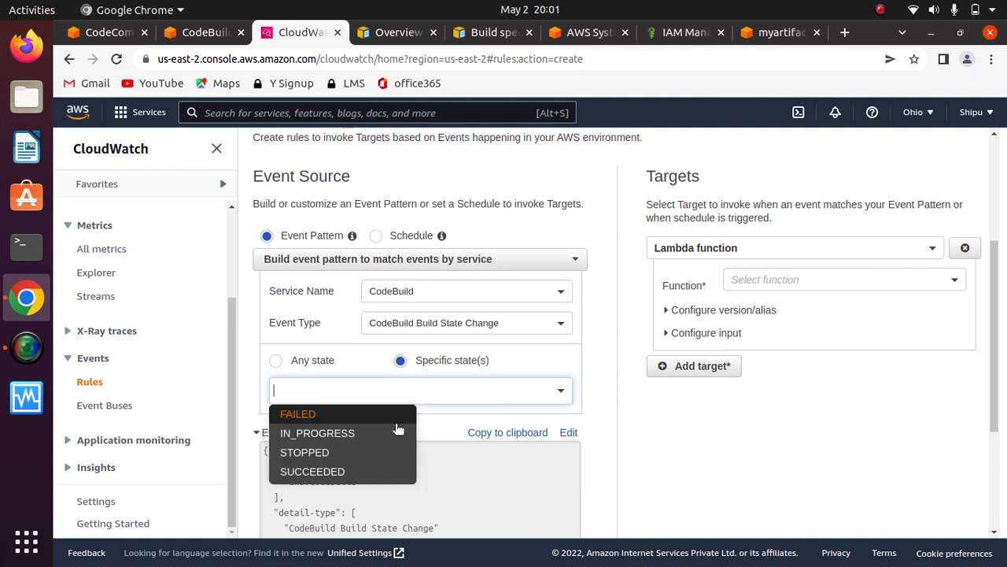
left_click(325, 452)
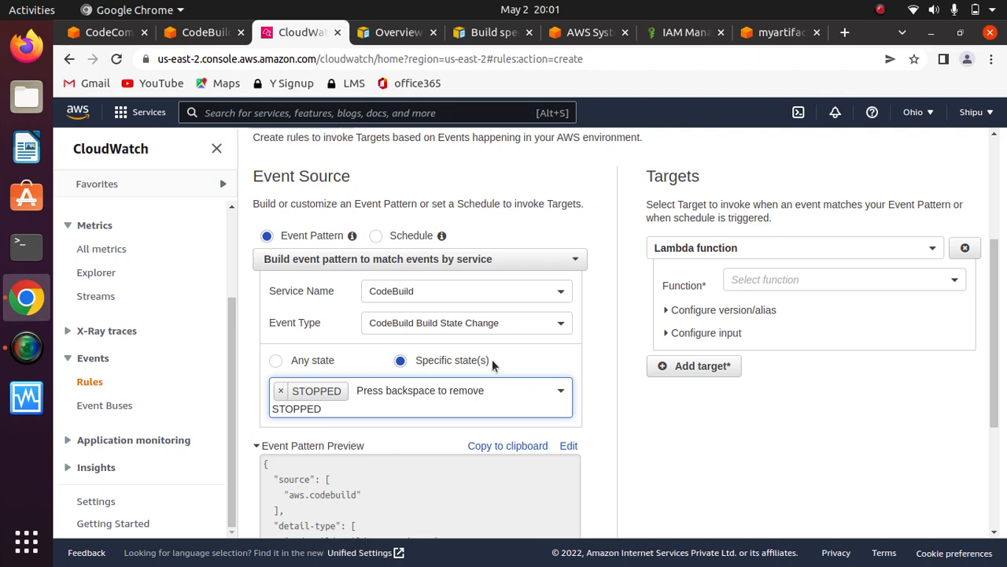
left_click(426, 425)
left_click(431, 386)
left_click(417, 387)
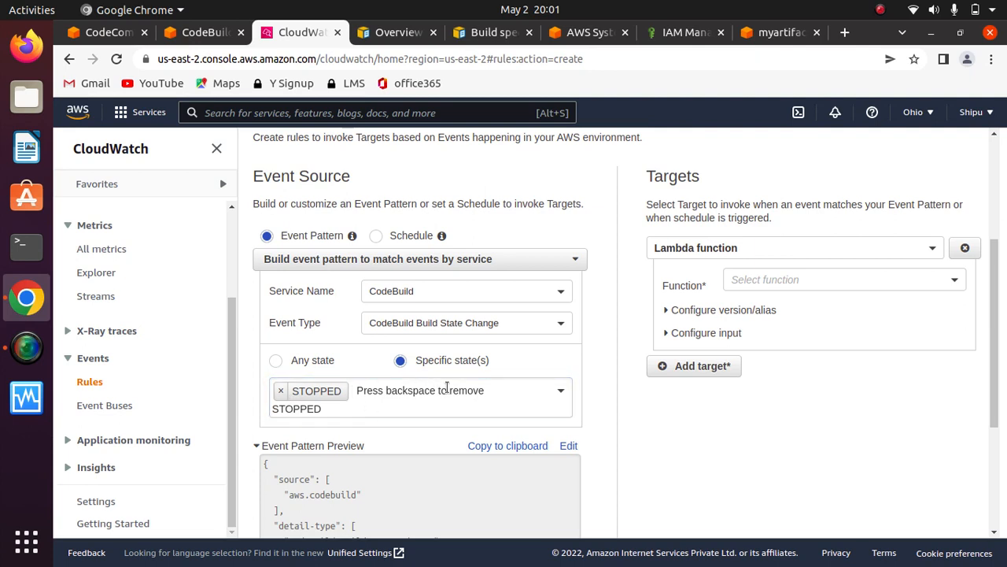
left_click(401, 387)
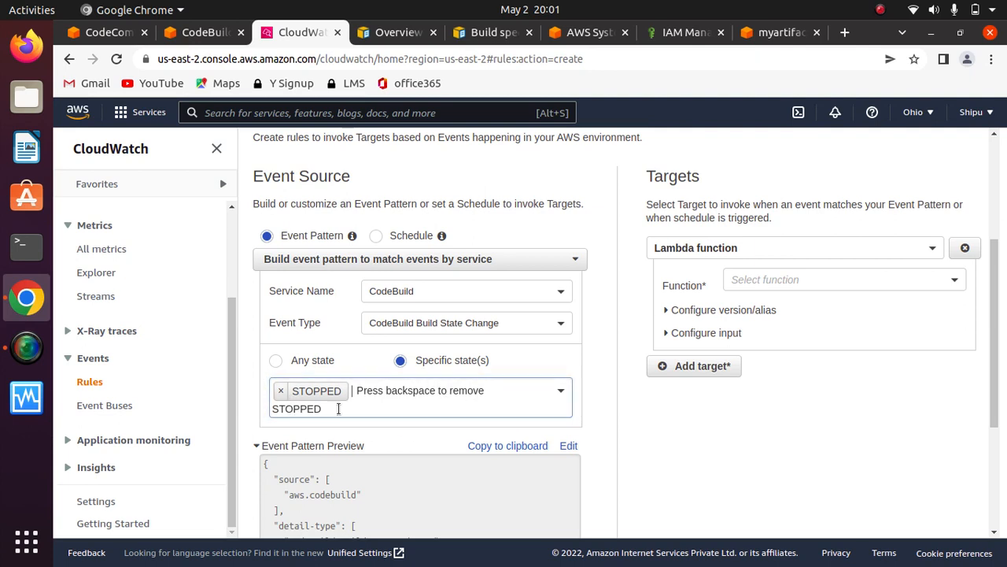
left_click(280, 391)
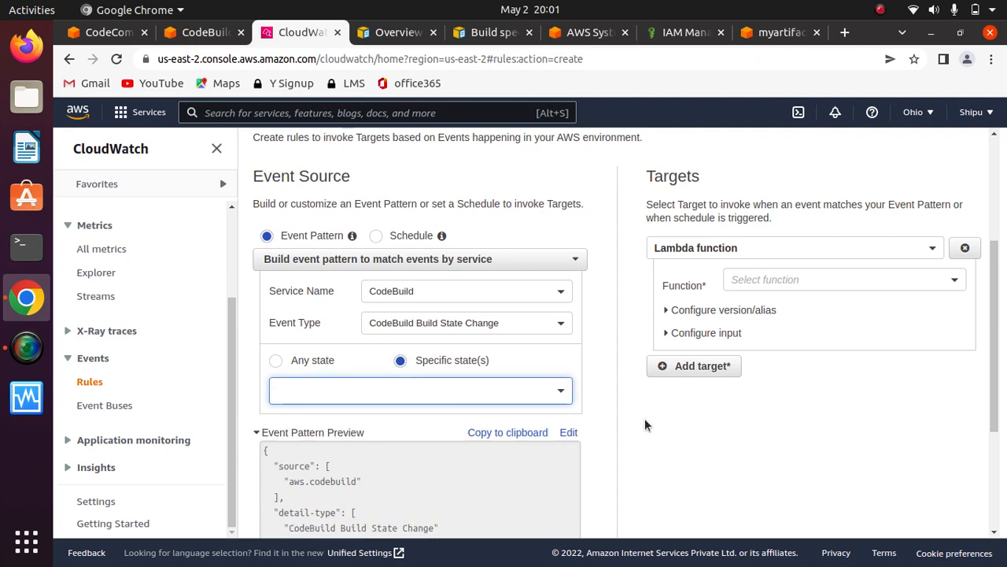
- Review the event pattern preview and view the functions available for the Lambda function target
scroll(655, 423, "down", 2)
scroll(656, 429, "down", 2)
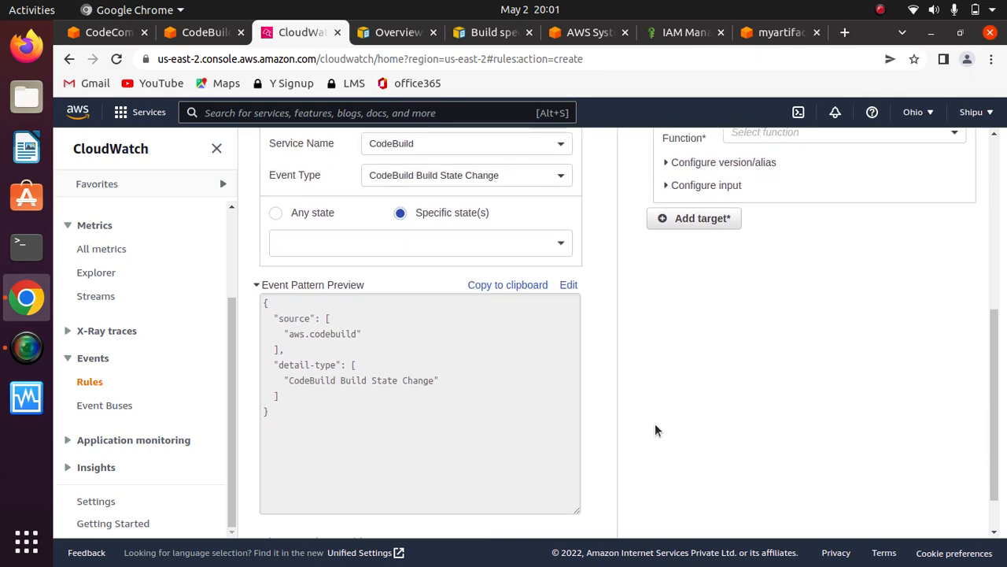
scroll(656, 430, "up", 3)
scroll(656, 430, "up", 5)
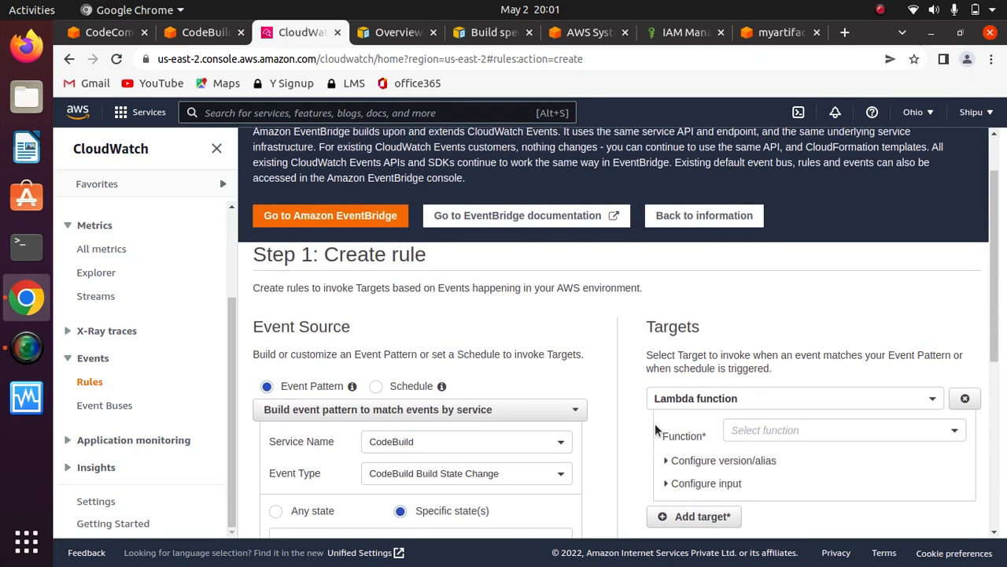
scroll(656, 430, "down", 4)
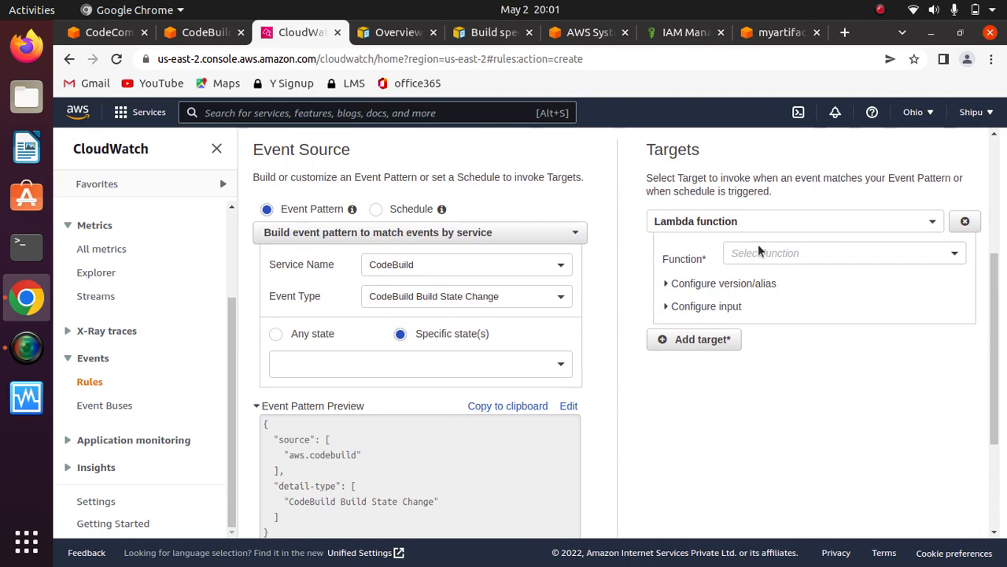
left_click(732, 252)
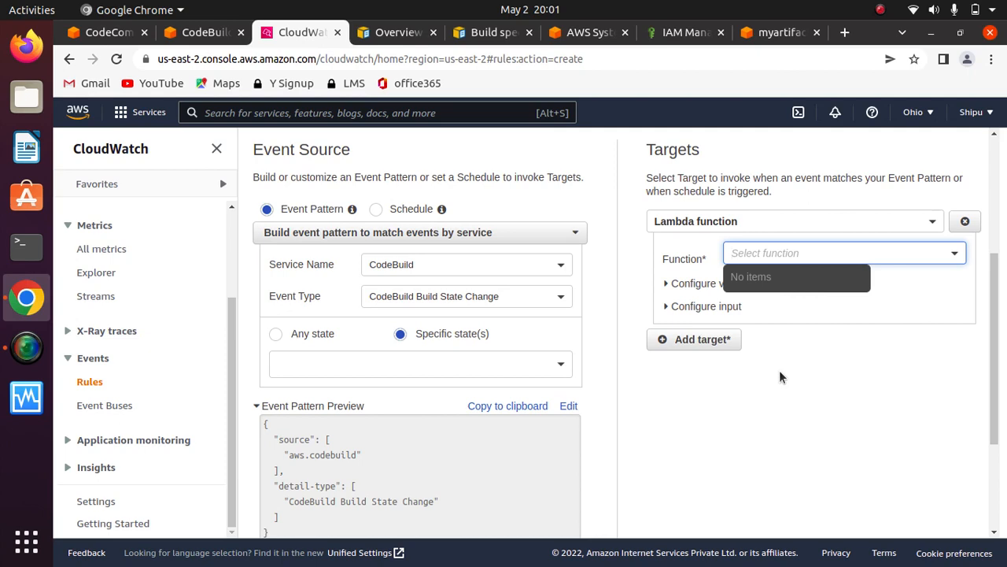
left_click_drag(1003, 355, 1006, 166)
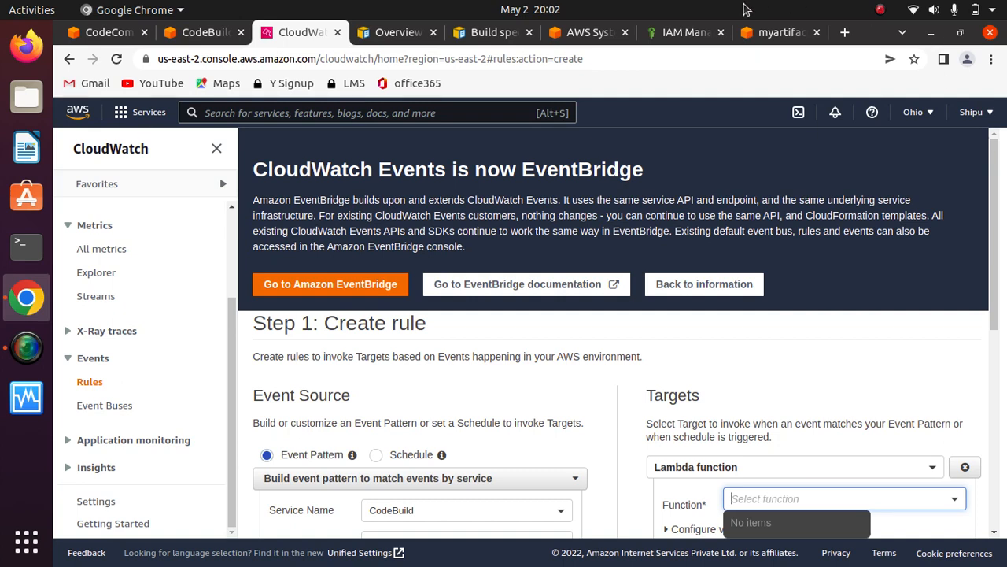
left_click(880, 9)
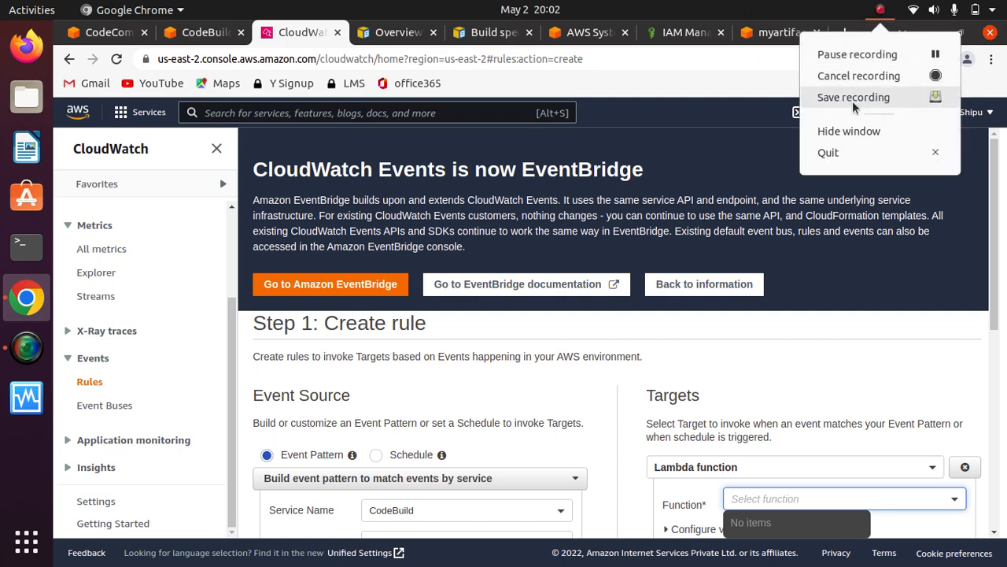